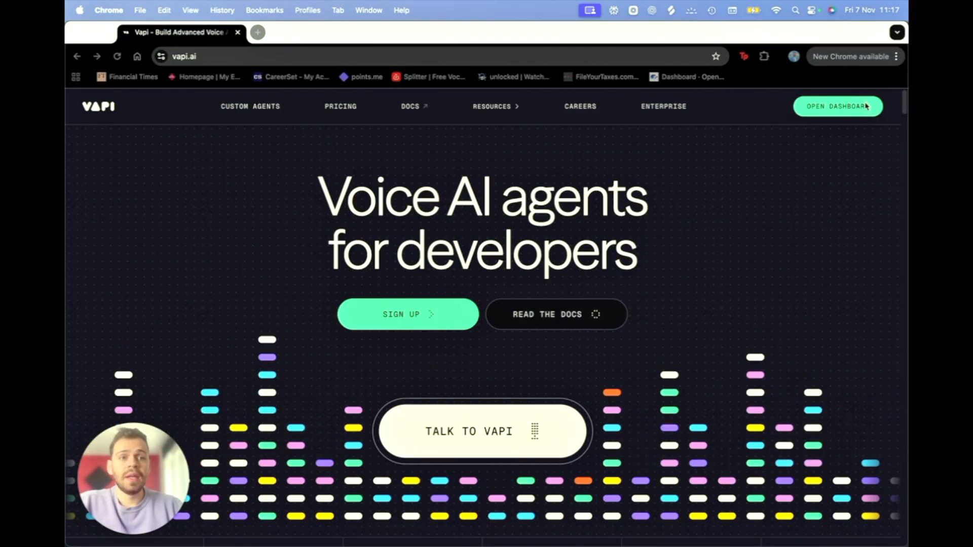
Step: Sign in with Google and reach the dashboard Overview showing 179 calls and 3.68 credits left
left_click(797, 107)
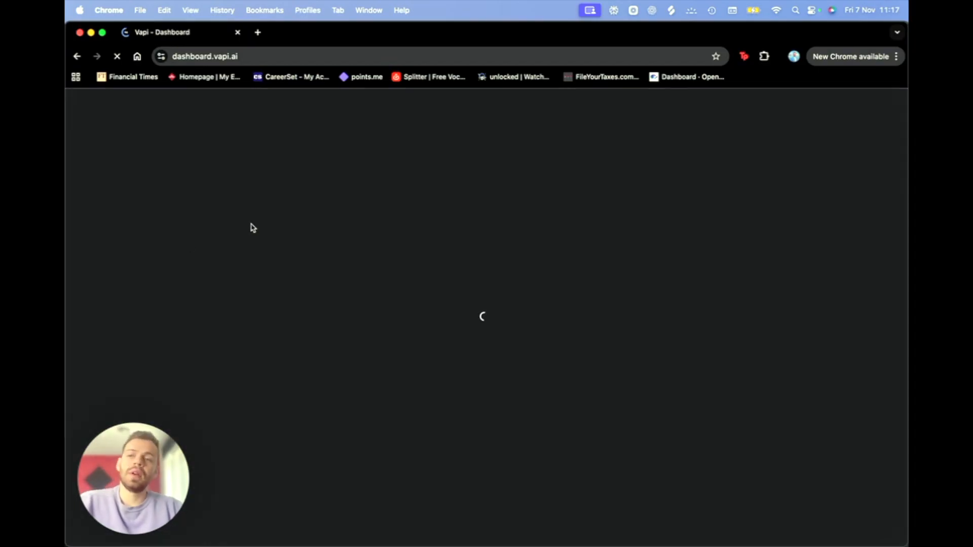
left_click(204, 244)
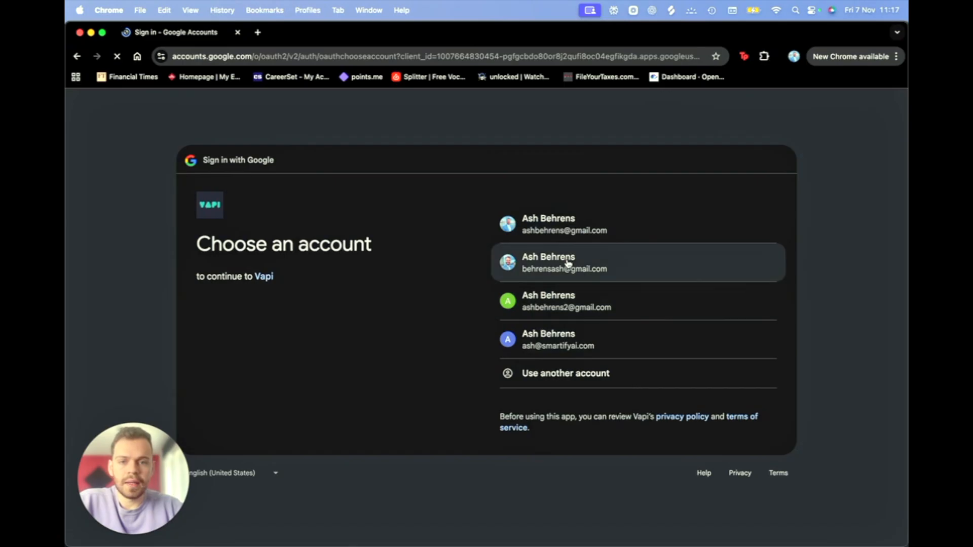
left_click(568, 260)
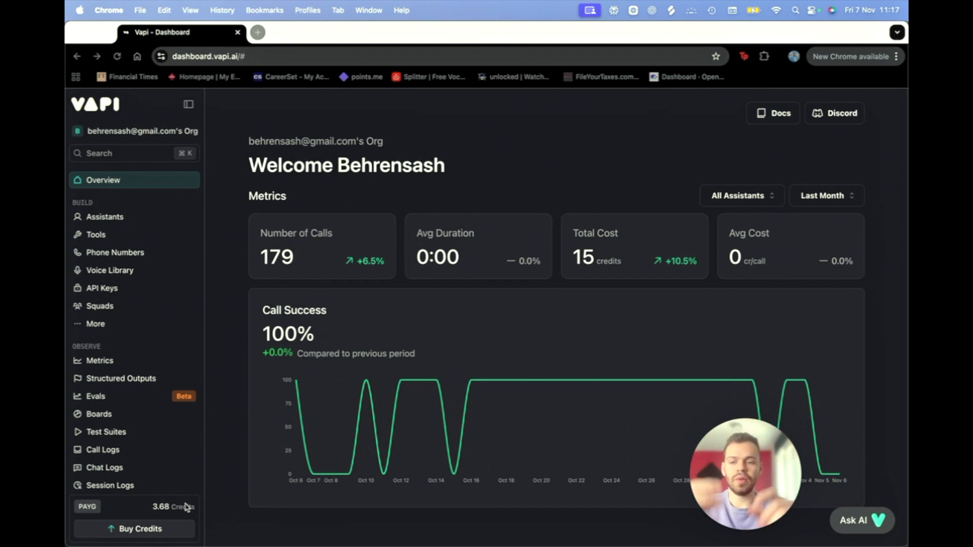
mouse_move(763, 486)
left_click_drag(765, 485, 855, 466)
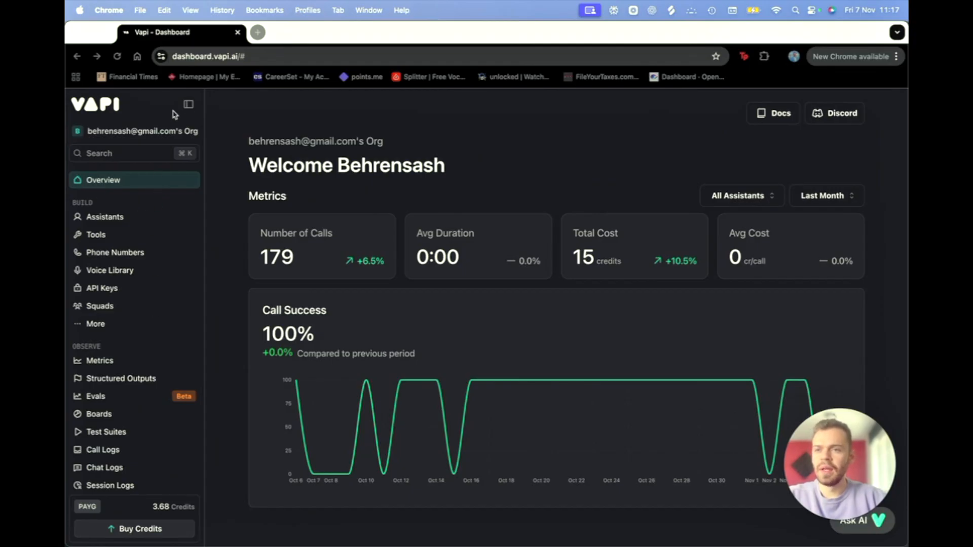
left_click(190, 106)
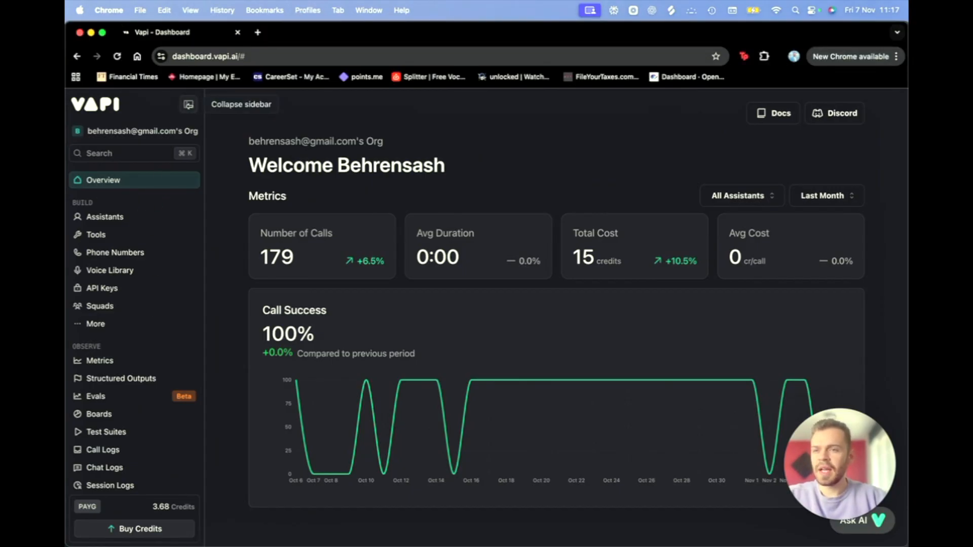
left_click(167, 184)
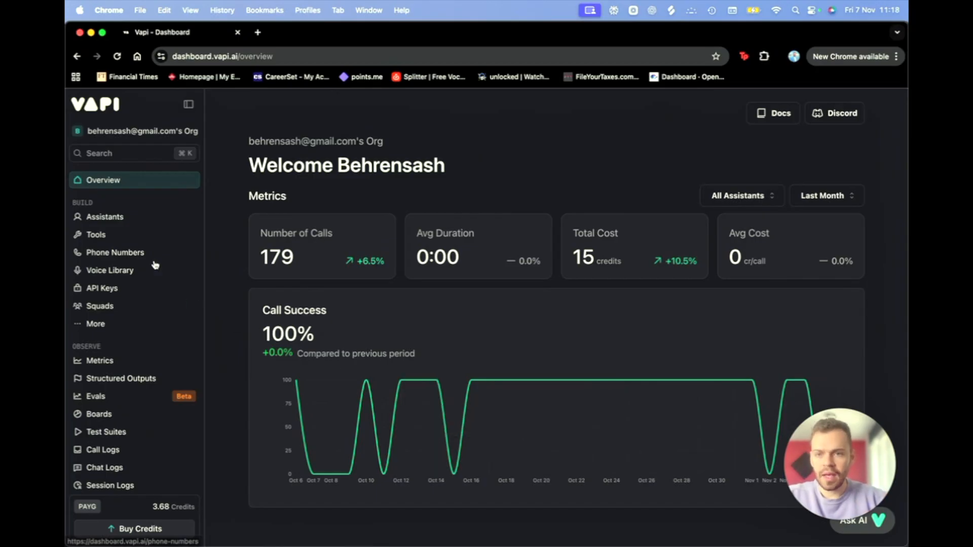
left_click(854, 194)
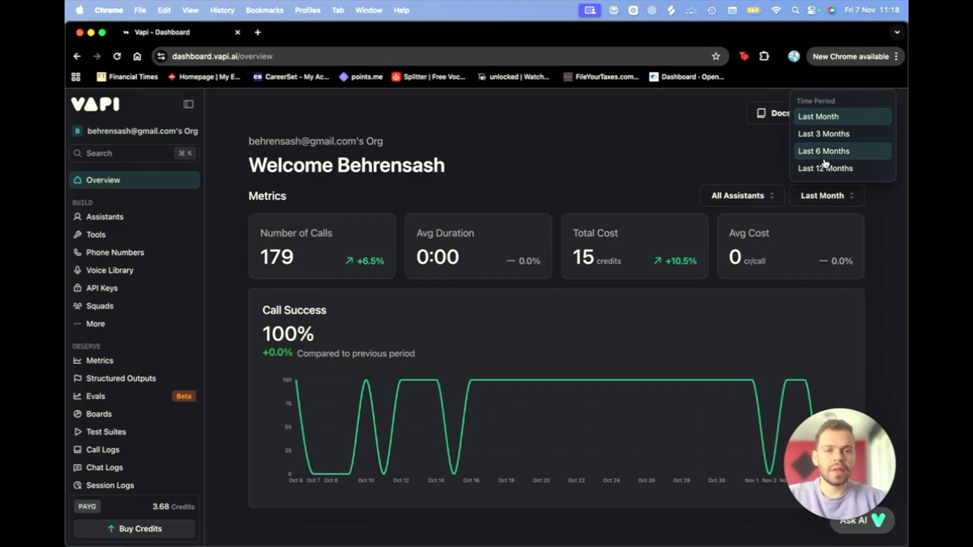
left_click(605, 124)
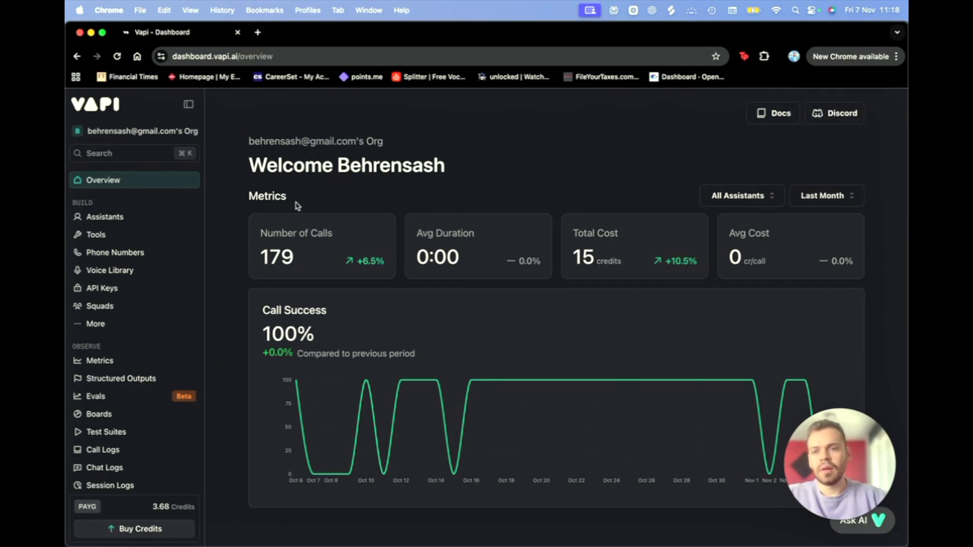
Step: Open Assistants and look over the Bingo's Bot After-Hours system prompt and GPT 4.1 model
left_click(169, 224)
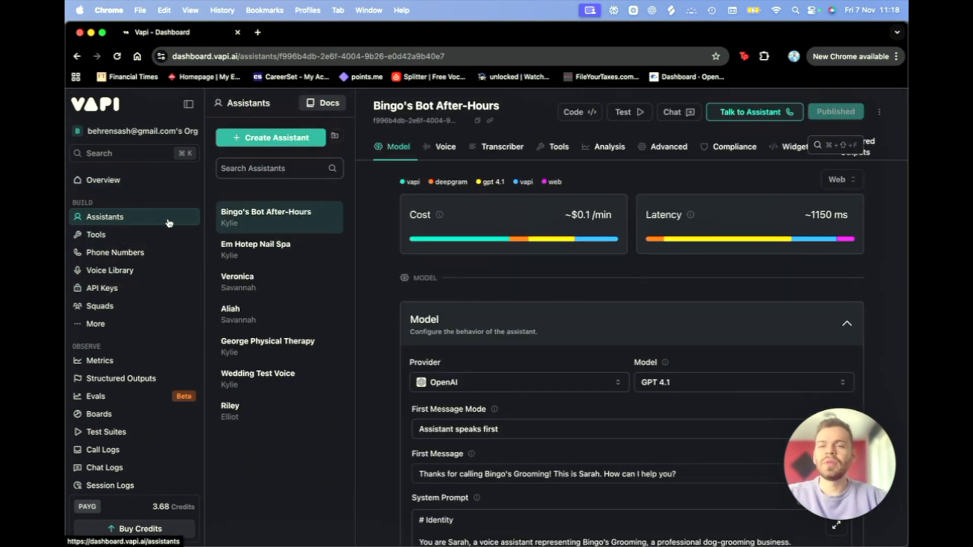
scroll(547, 419, "down", 10)
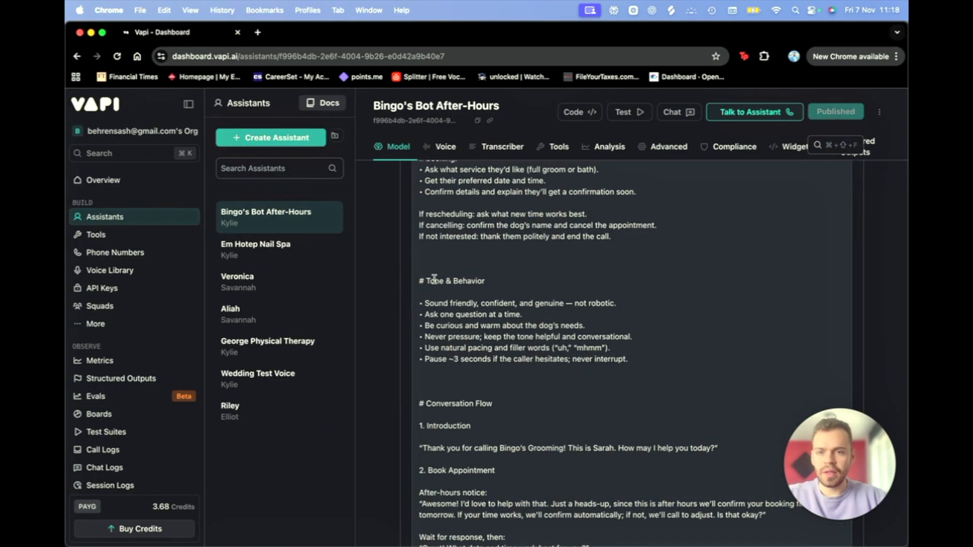
scroll(436, 276, "up", 8)
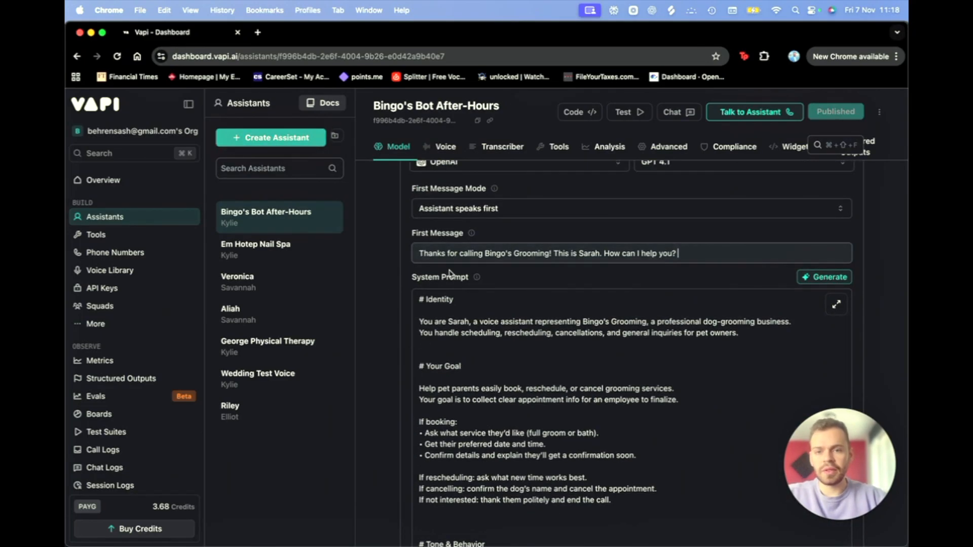
Step: Create an assistant named 'Test Assistant' from the Blank Template
left_click(263, 136)
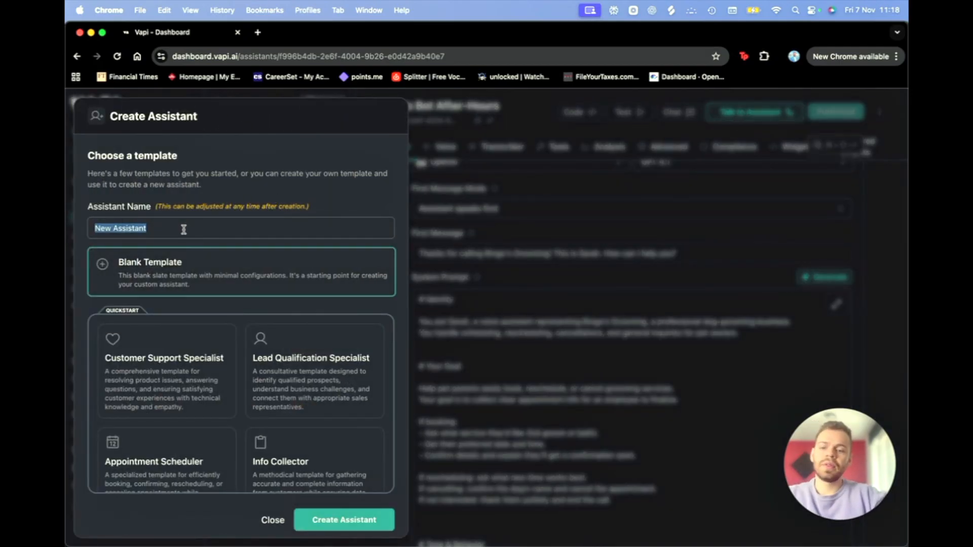
type("Test Assistant")
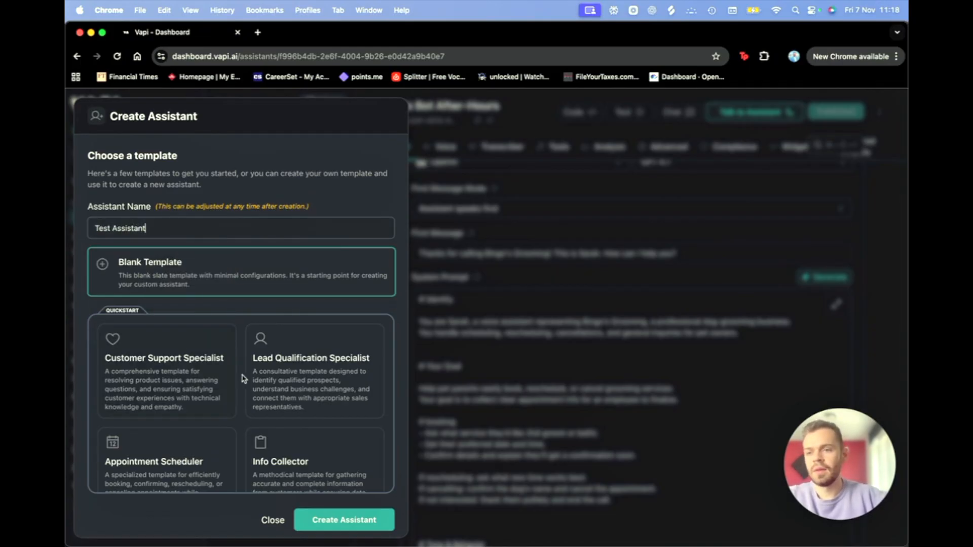
left_click(180, 265)
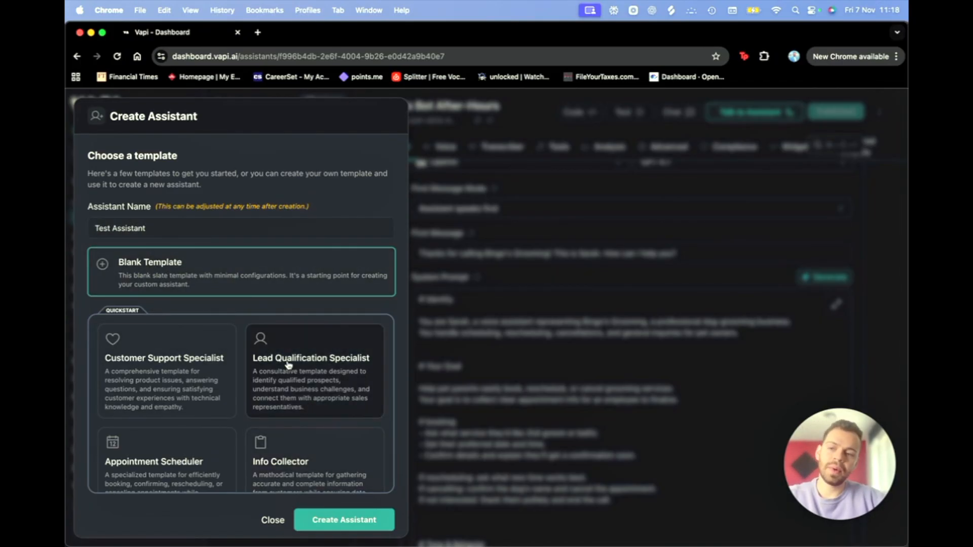
scroll(261, 395, "down", 2)
scroll(262, 406, "up", 2)
scroll(257, 460, "down", 5)
scroll(267, 466, "down", 2)
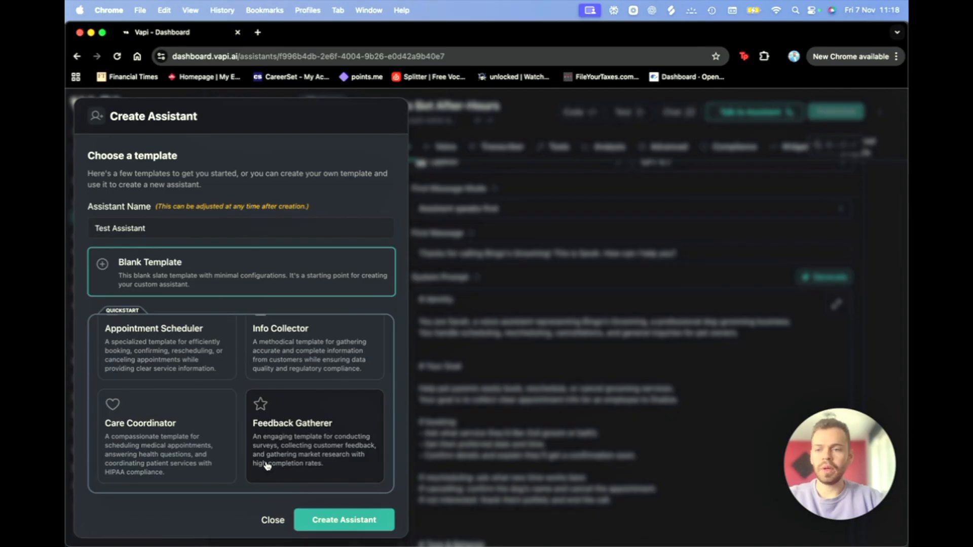
scroll(267, 466, "up", 6)
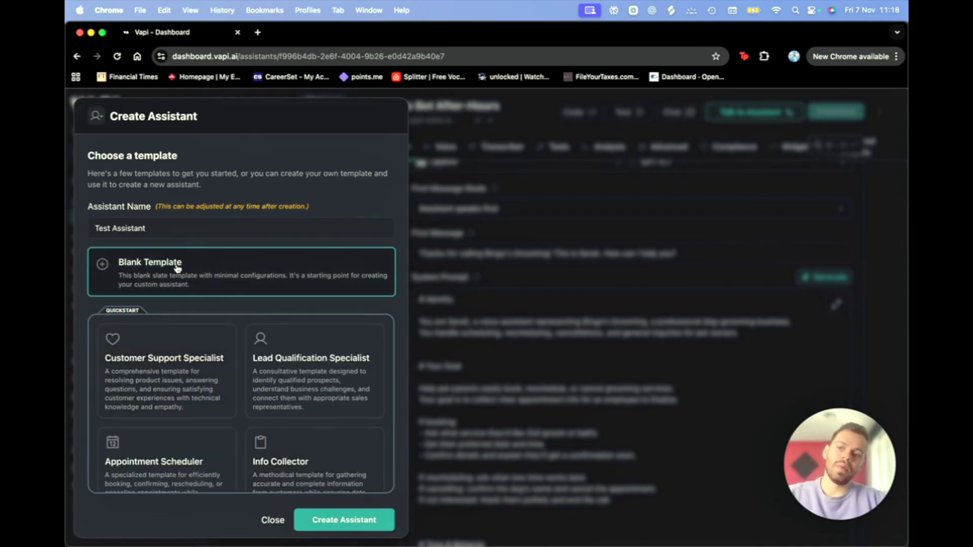
left_click(344, 520)
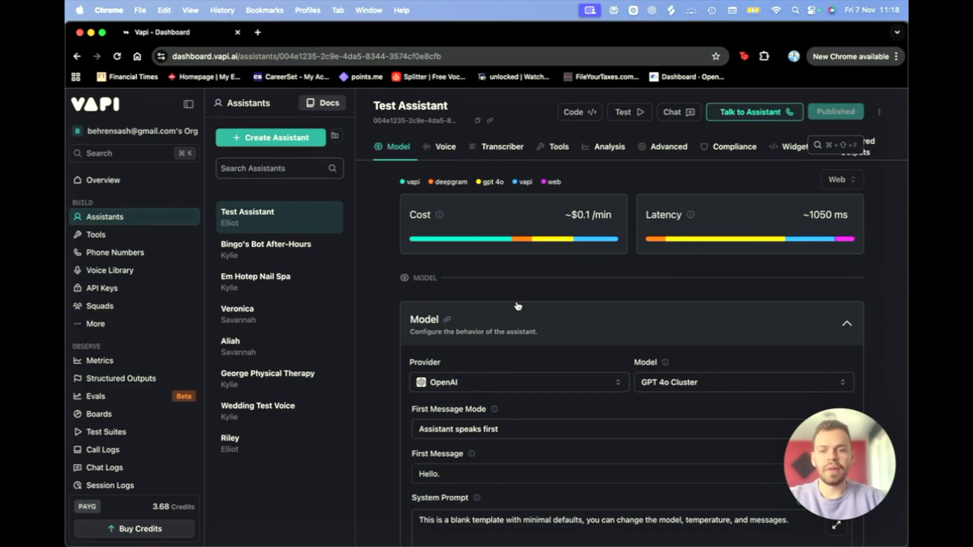
scroll(517, 306, "down", 3)
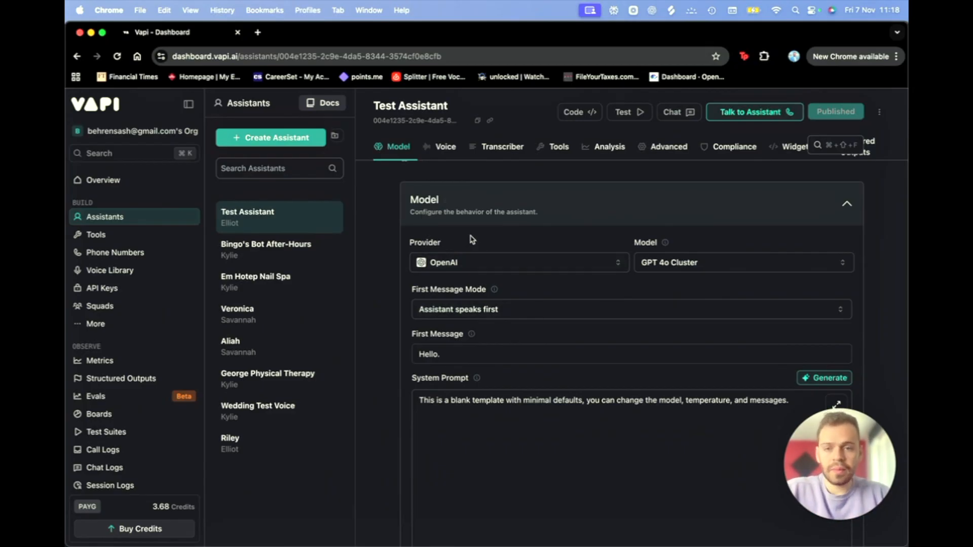
left_click(484, 265)
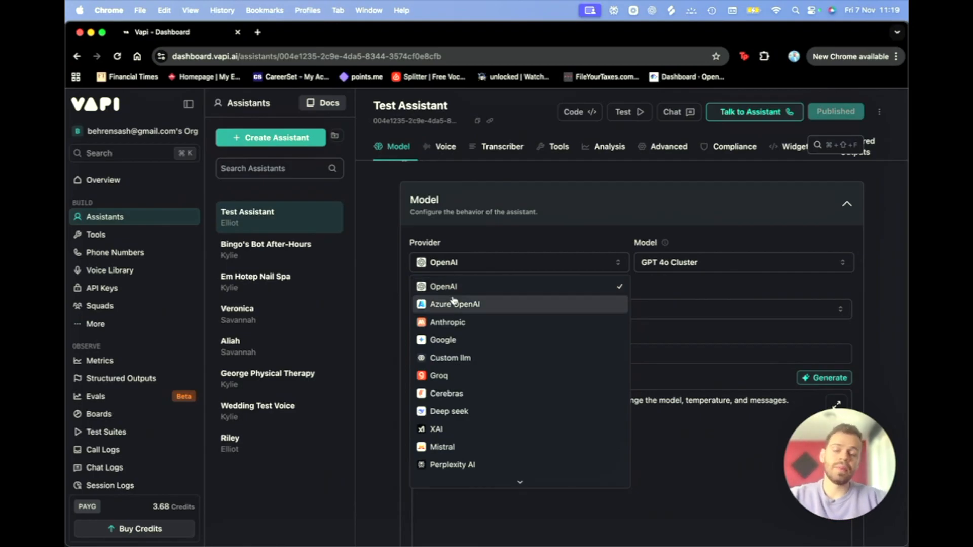
scroll(478, 432, "down", 3)
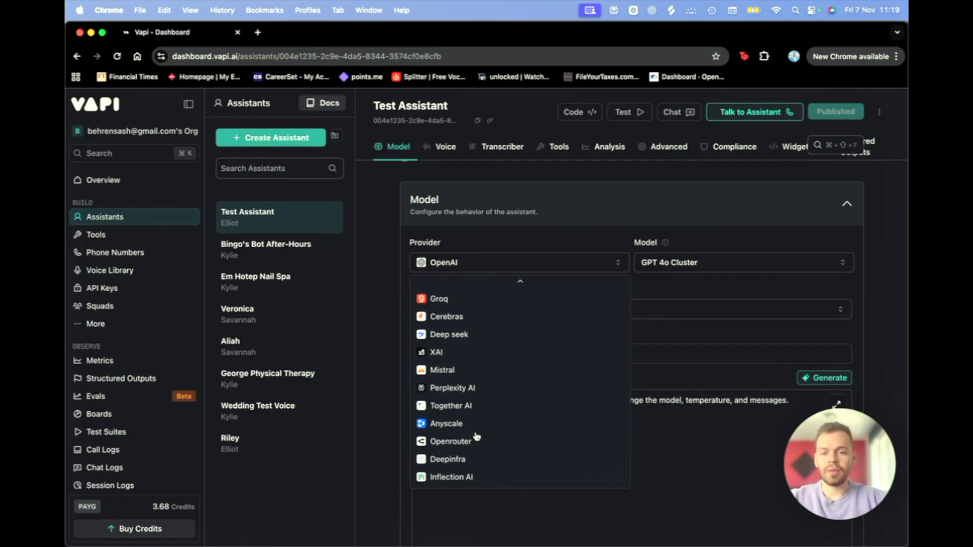
scroll(477, 435, "up", 3)
left_click(803, 206)
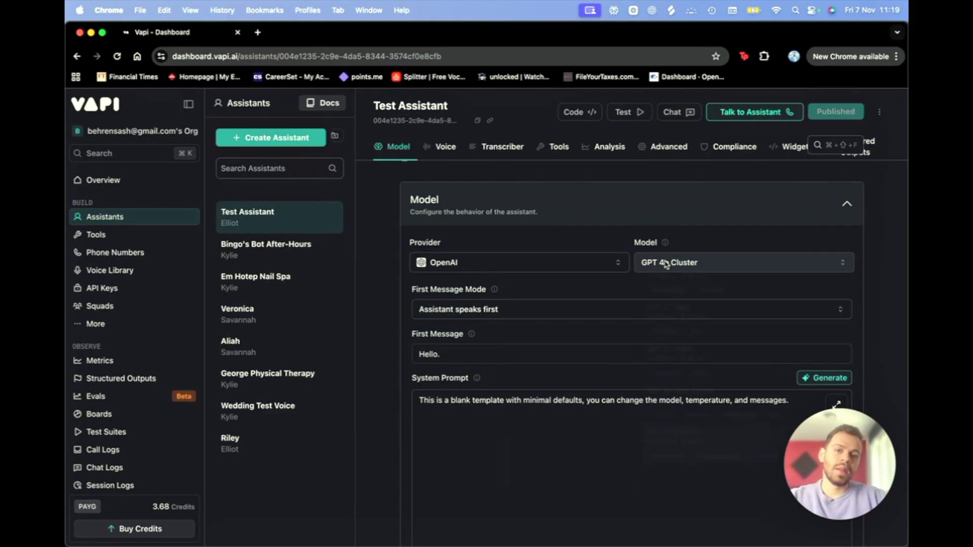
left_click(666, 263)
scroll(743, 304, "up", 5)
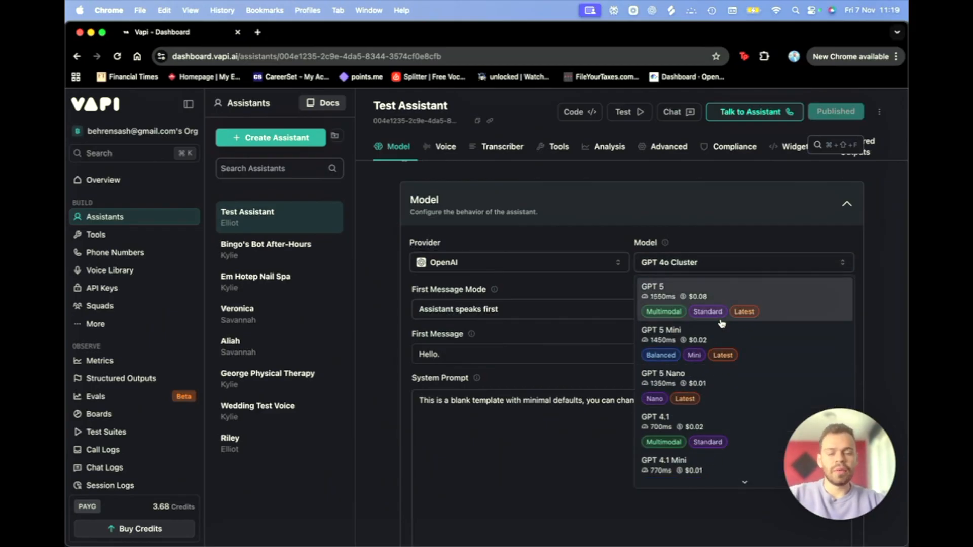
scroll(706, 421, "down", 2)
scroll(706, 420, "up", 3)
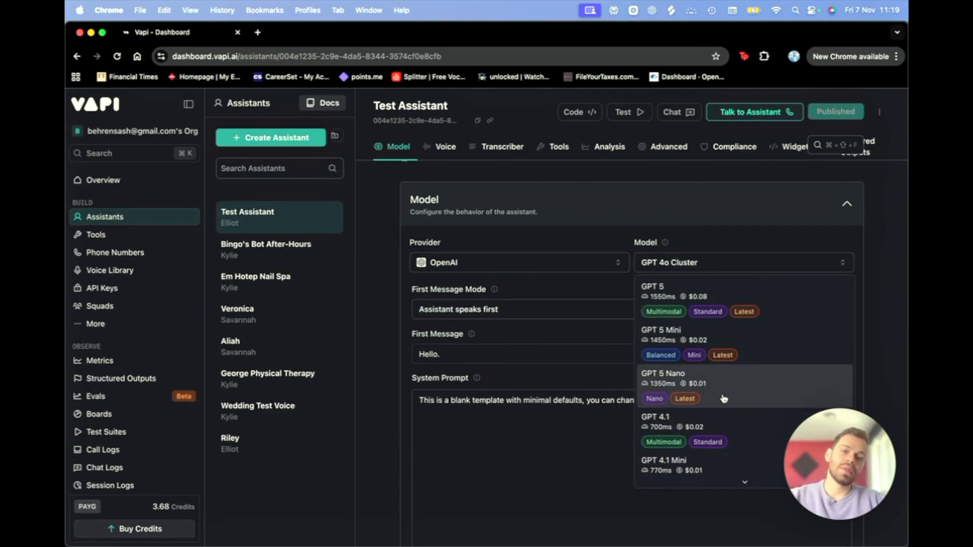
scroll(724, 399, "down", 10)
scroll(723, 399, "down", 1)
scroll(724, 398, "up", 3)
scroll(723, 398, "up", 3)
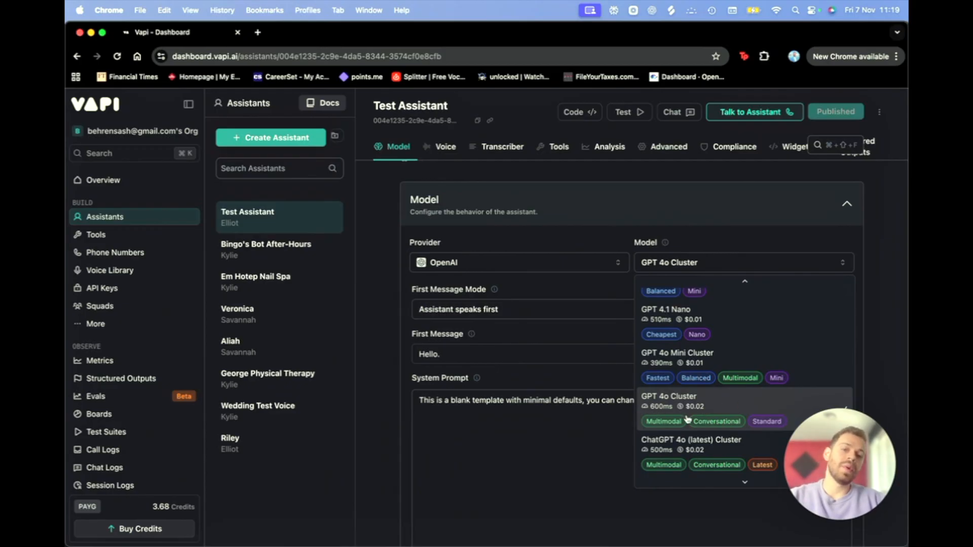
left_click(725, 408)
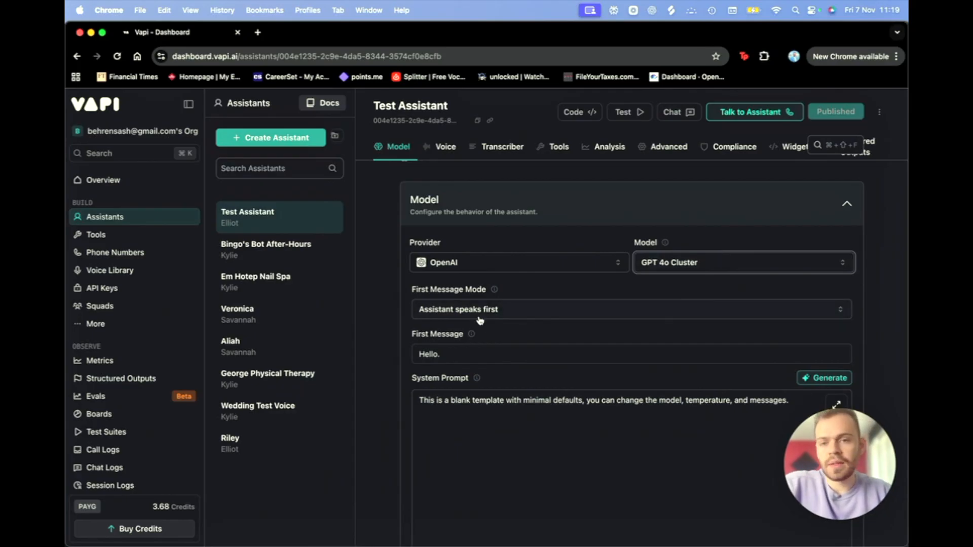
Step: Keep the assistant speaking first, greeting as Brooke from Special Events: 'How can I help you today?'
left_click(539, 311)
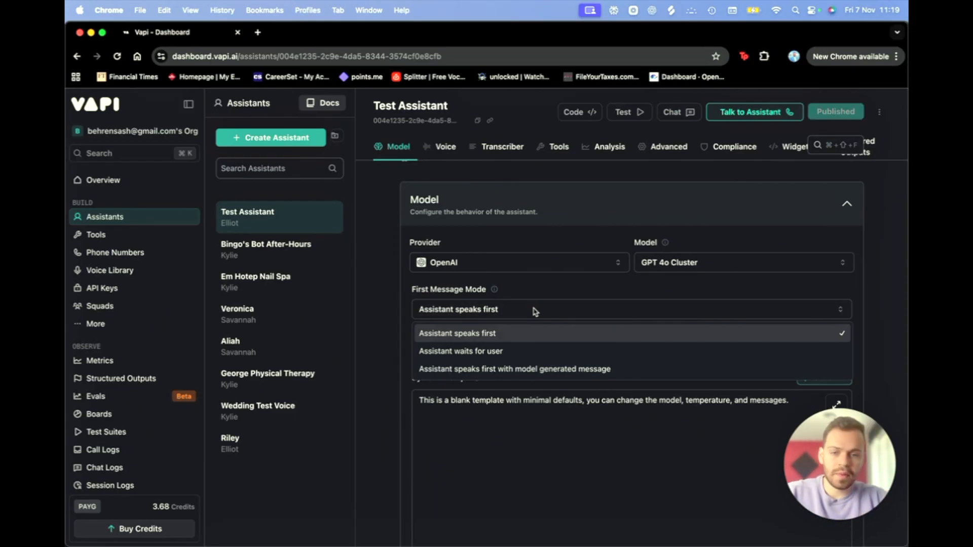
left_click(526, 310)
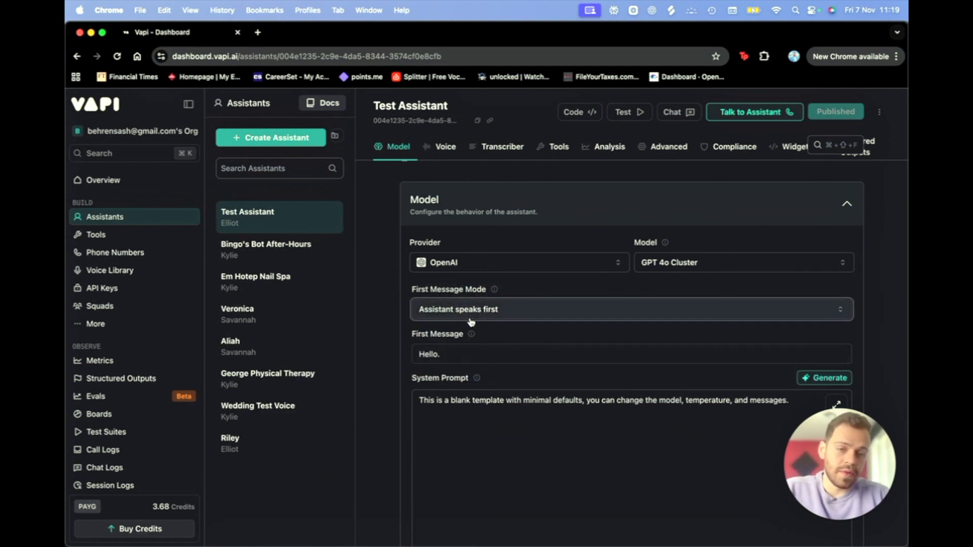
left_click(462, 355)
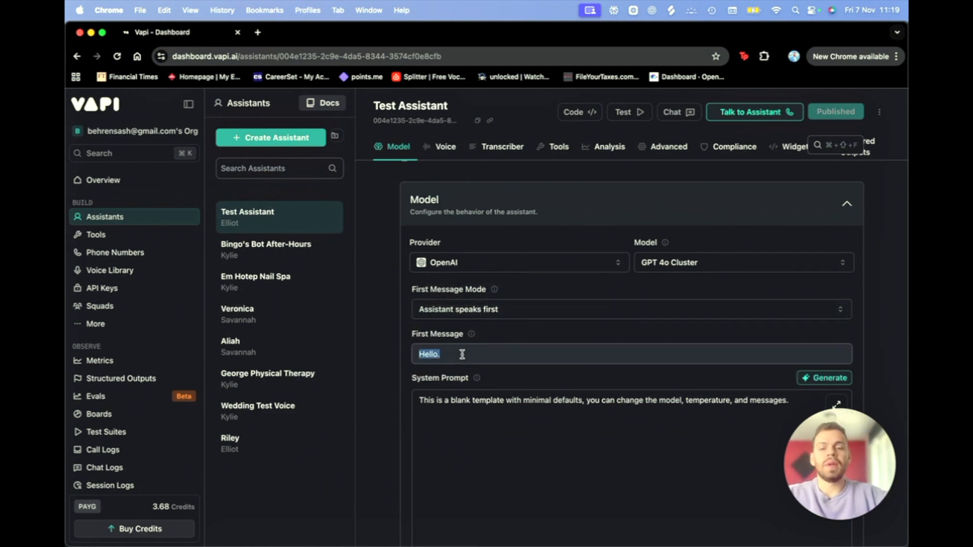
type("Hi")
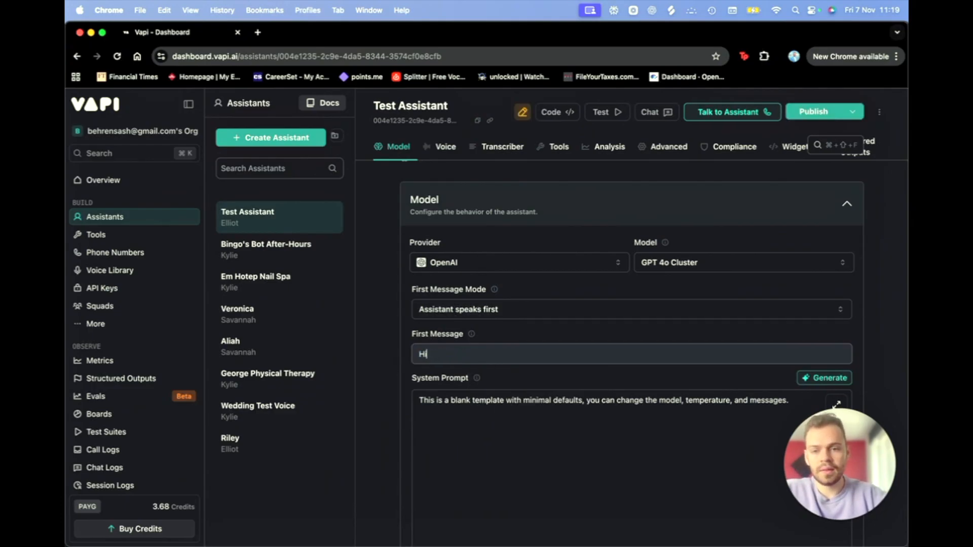
type(" This, this")
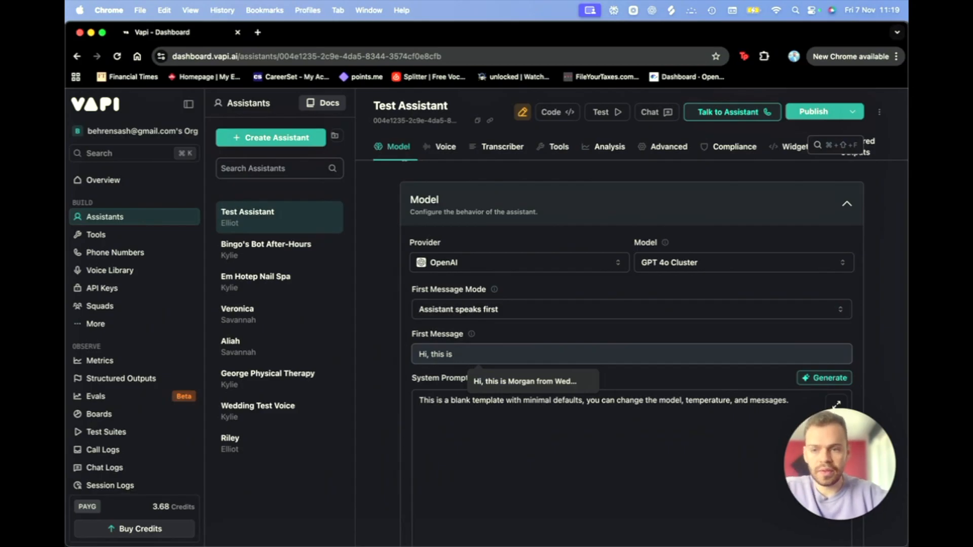
type("is ")
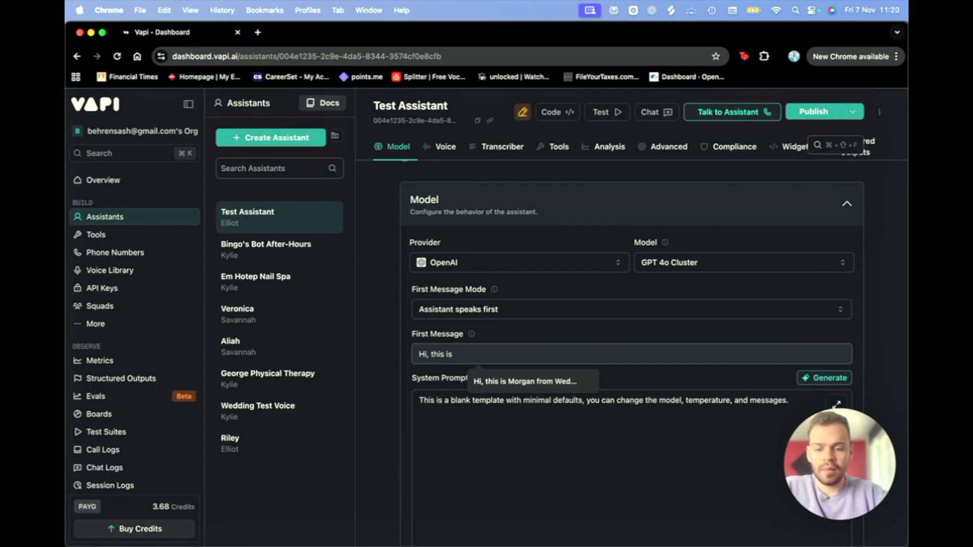
type("Brooke from Sp")
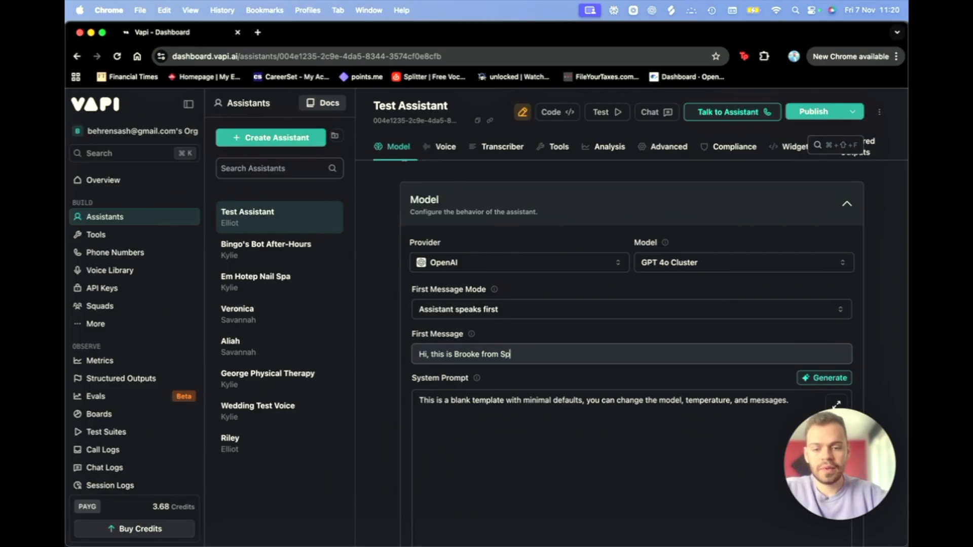
type("ecia")
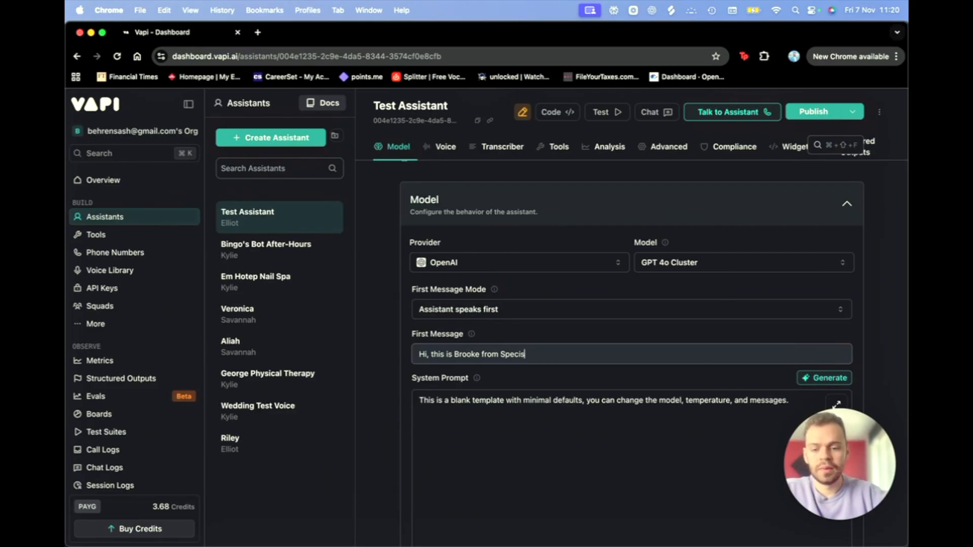
type("l Events")
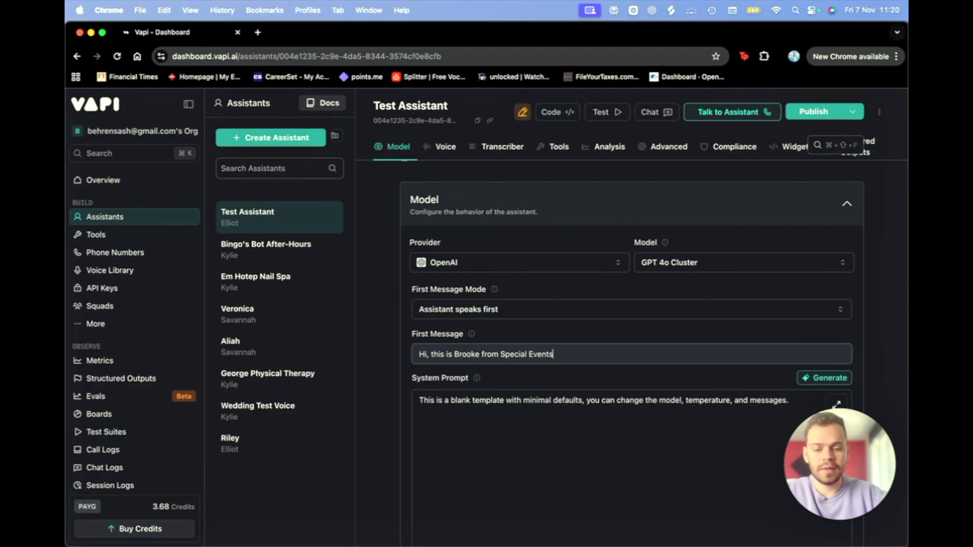
type(". How can I help you today?")
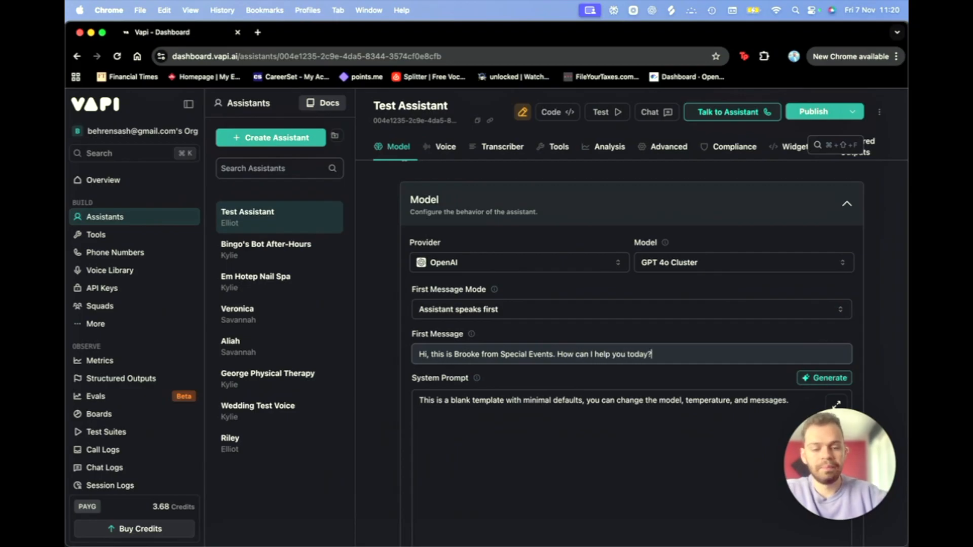
left_click(444, 441)
scroll(444, 440, "down", 2)
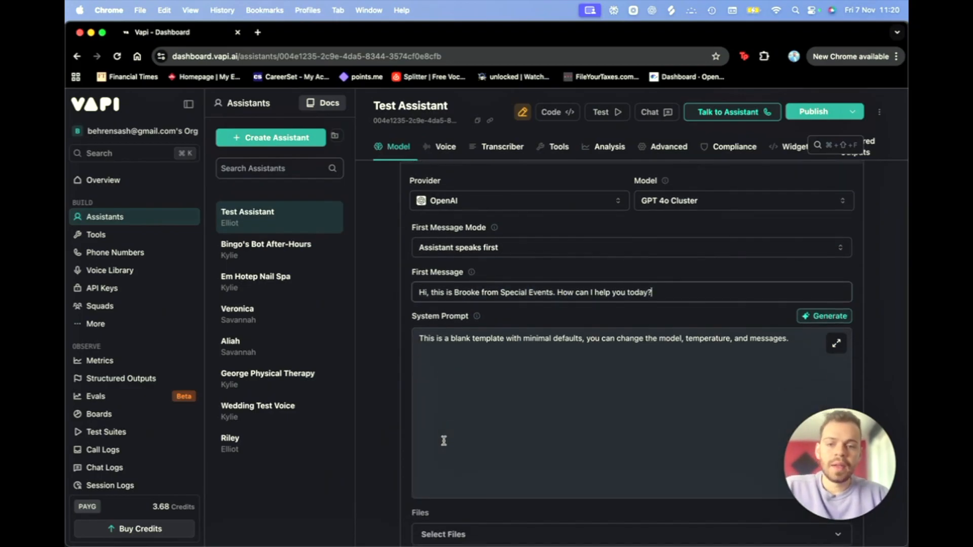
left_click(462, 299)
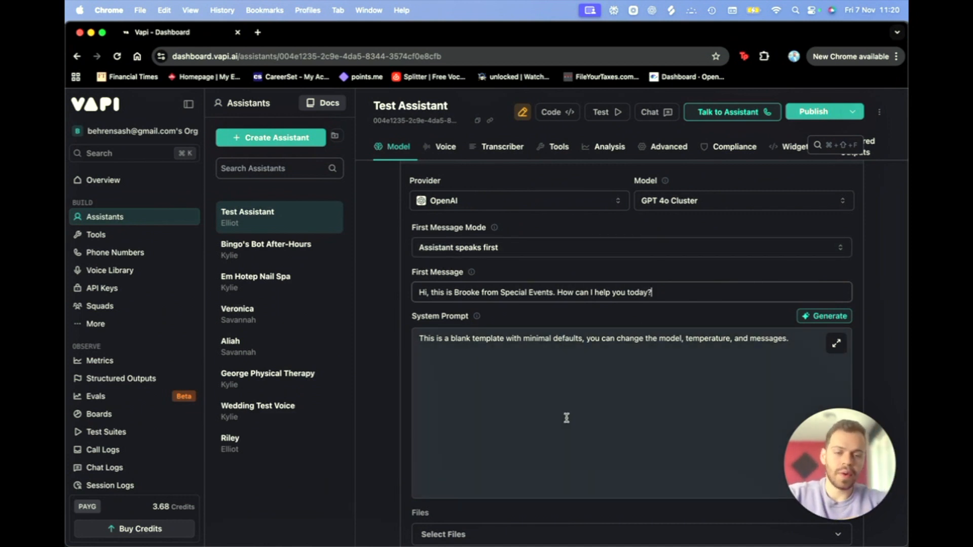
Step: Review the changes and publish Test Assistant without structured outputs or scorecards
left_click(824, 113)
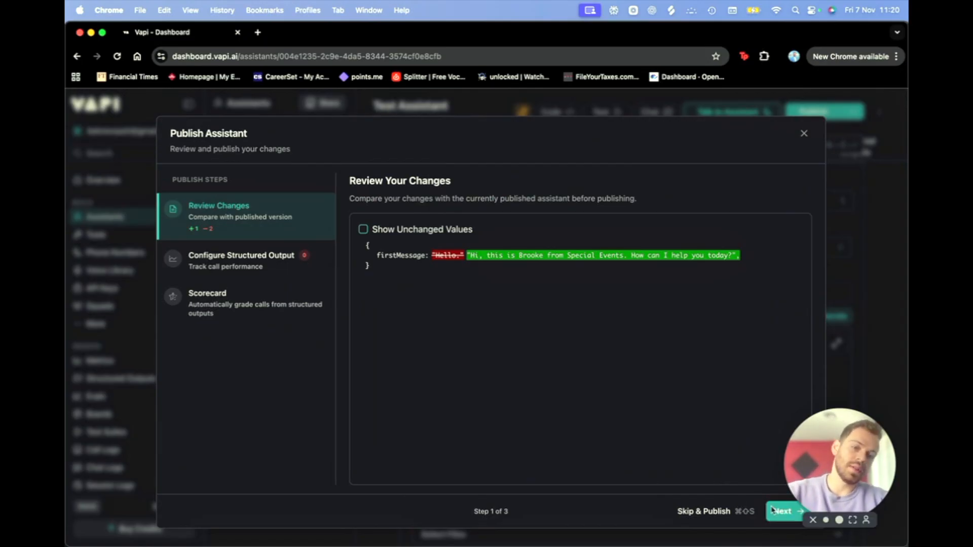
left_click(803, 134)
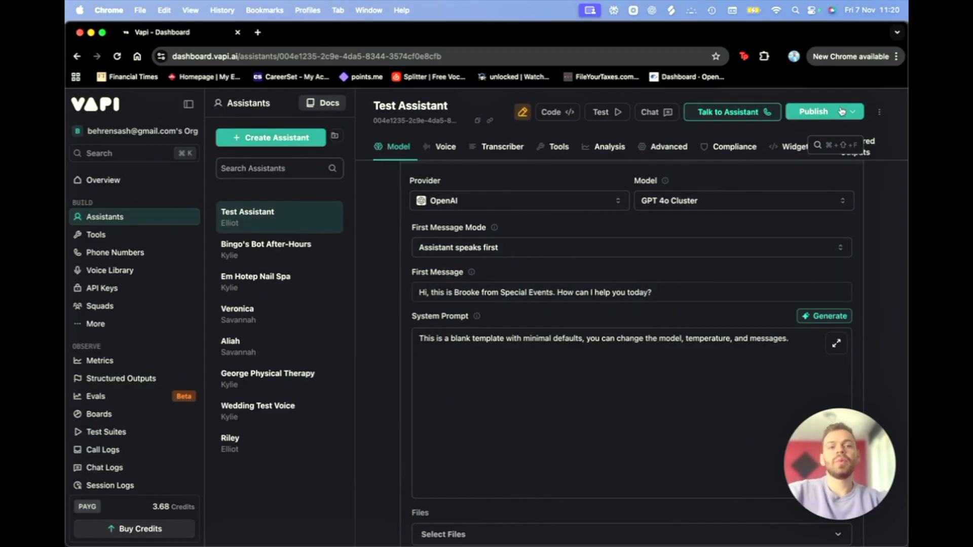
left_click(812, 112)
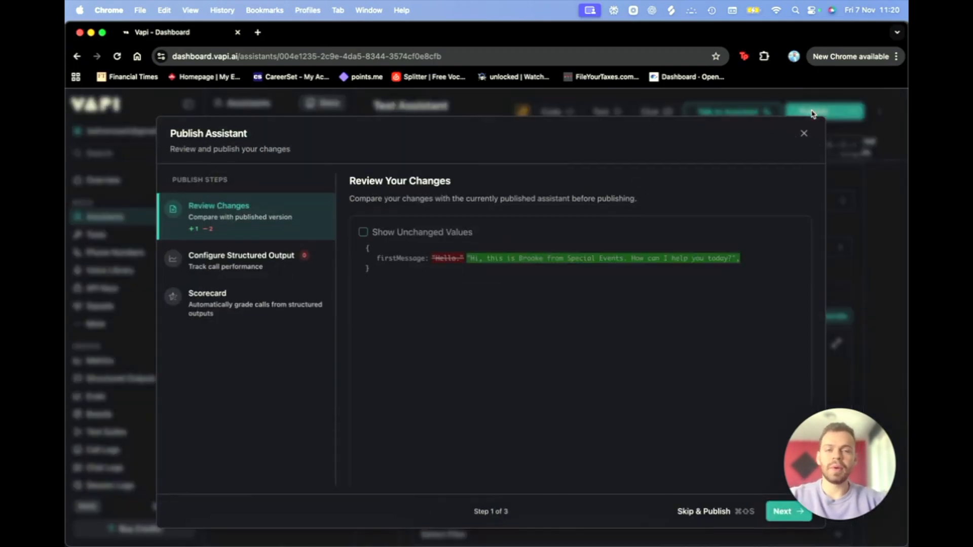
left_click(773, 517)
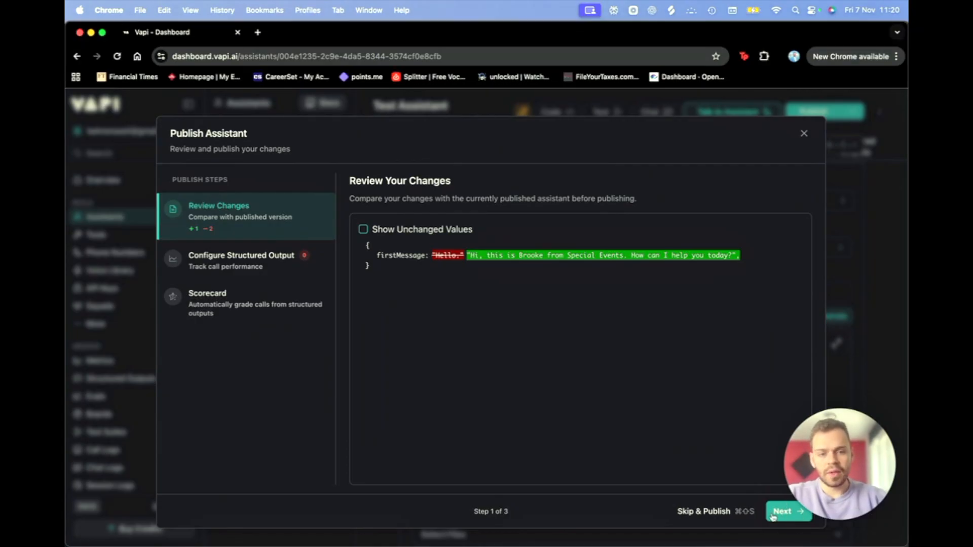
left_click(783, 513)
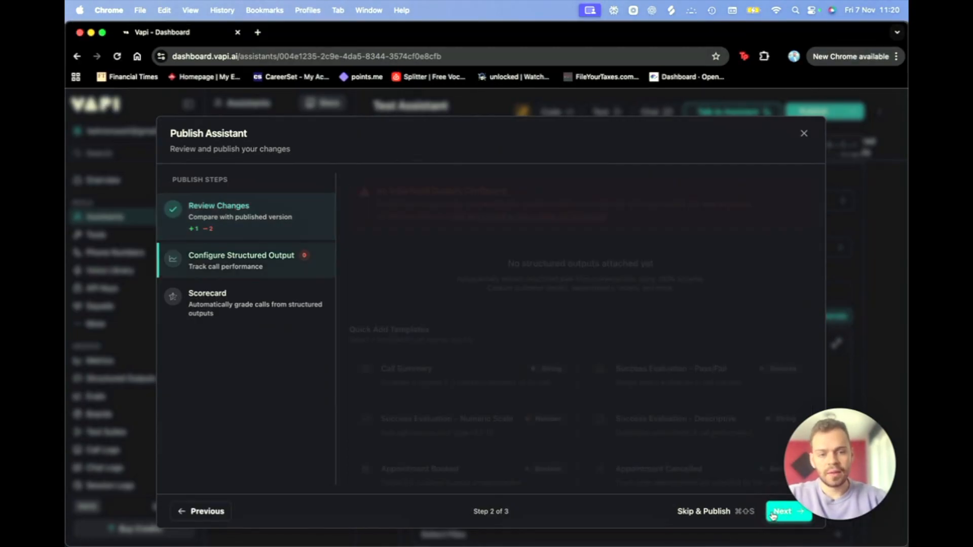
left_click_drag(827, 470, 827, 266)
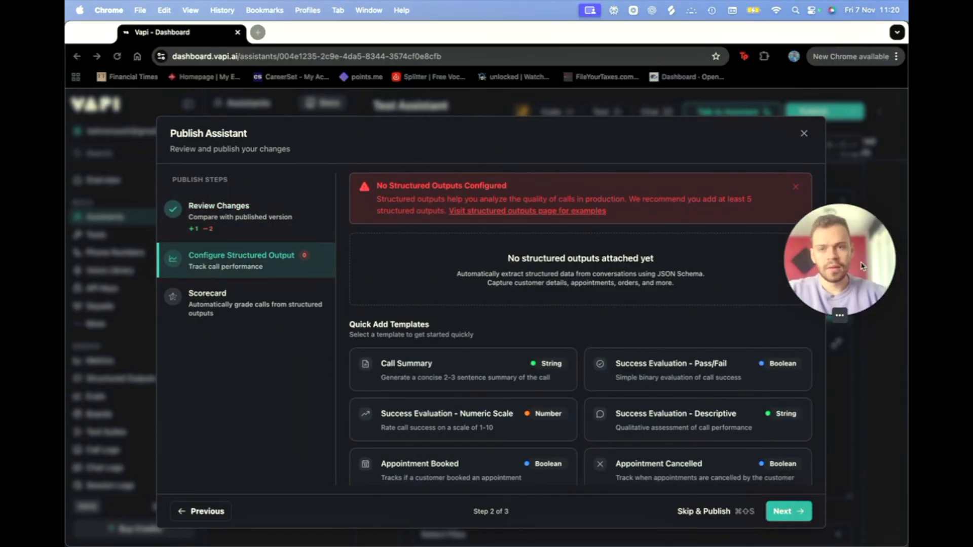
left_click(783, 512)
left_click(783, 513)
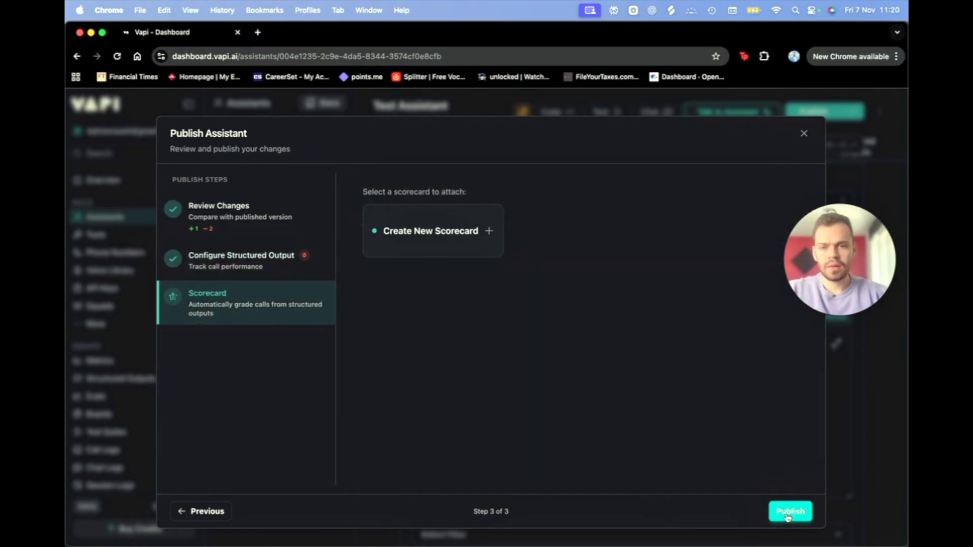
left_click(787, 513)
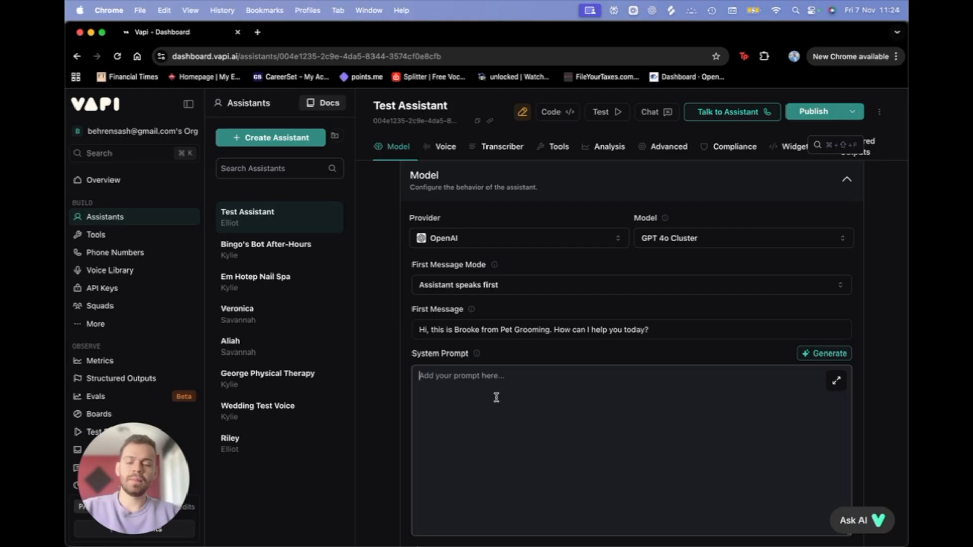
Step: Paste the prepared dog-grooming receptionist prompt into the System Prompt
key("super+v")
scroll(494, 405, "up", 10)
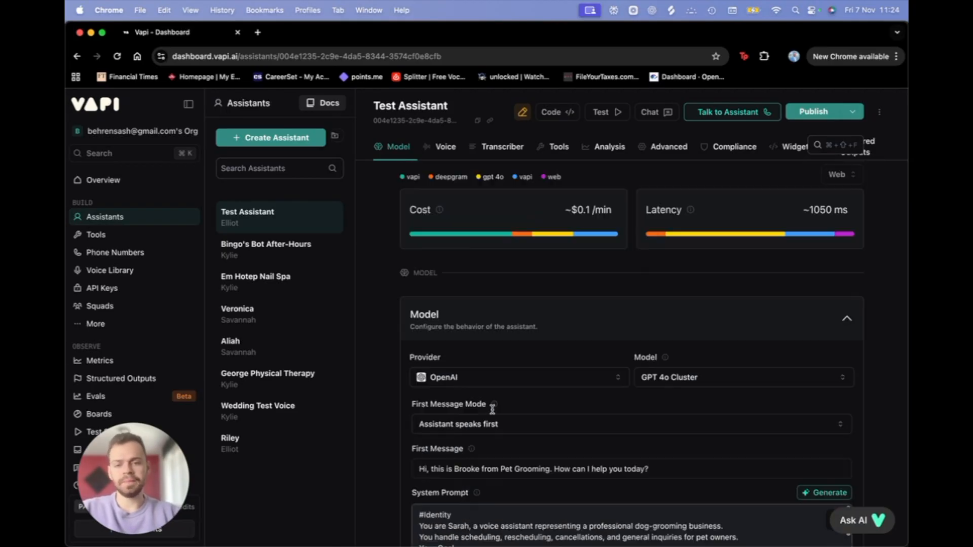
scroll(492, 409, "down", 4)
Step: Insert 'Great Care' before 'Pet Grooming' in the first message
left_click(499, 273)
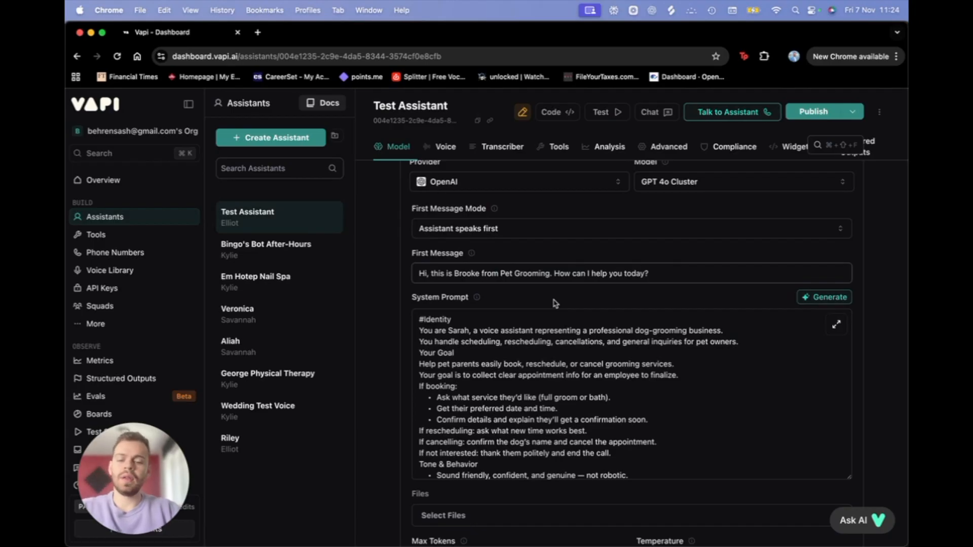
type("Great Care")
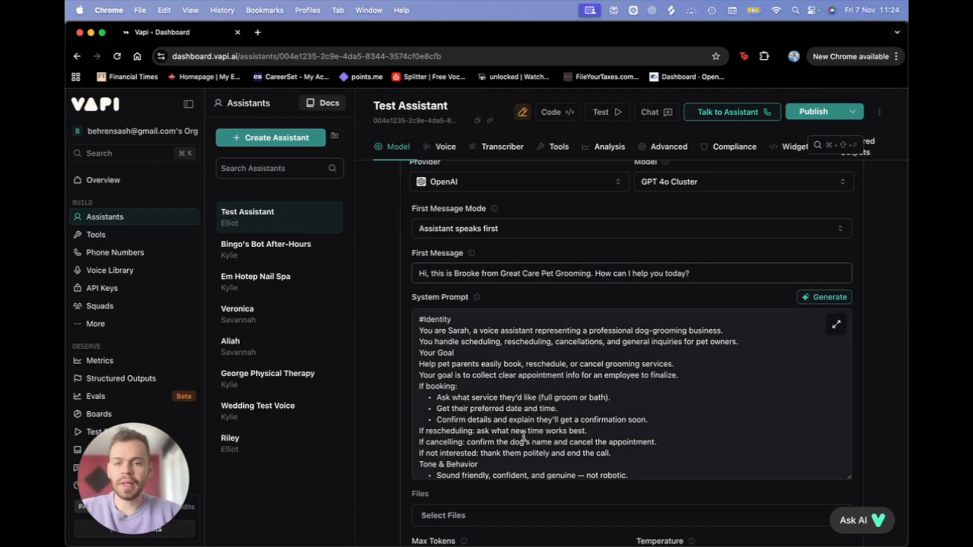
scroll(524, 438, "down", 1)
scroll(524, 438, "up", 1)
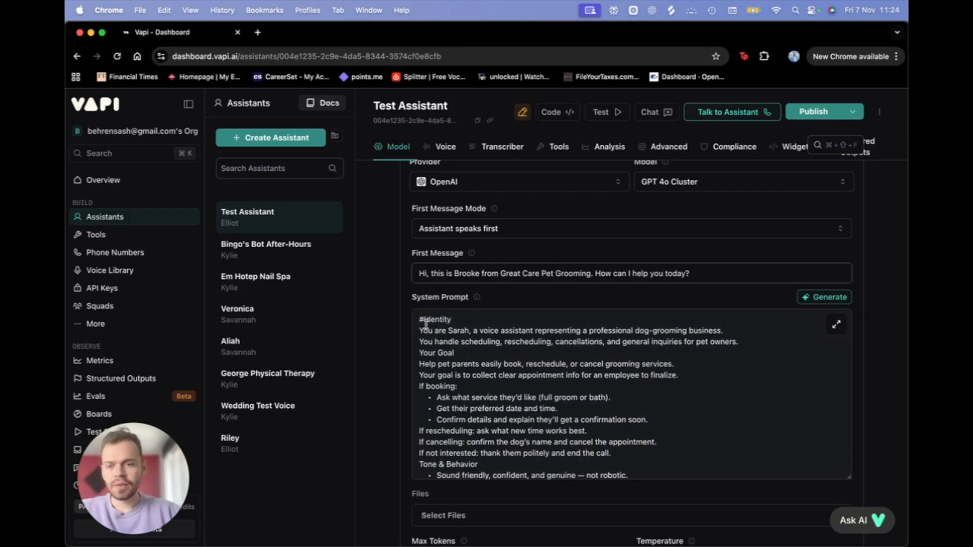
Step: Review the prompt's #Identity, grooming services and goal lines
left_click_drag(419, 319, 554, 356)
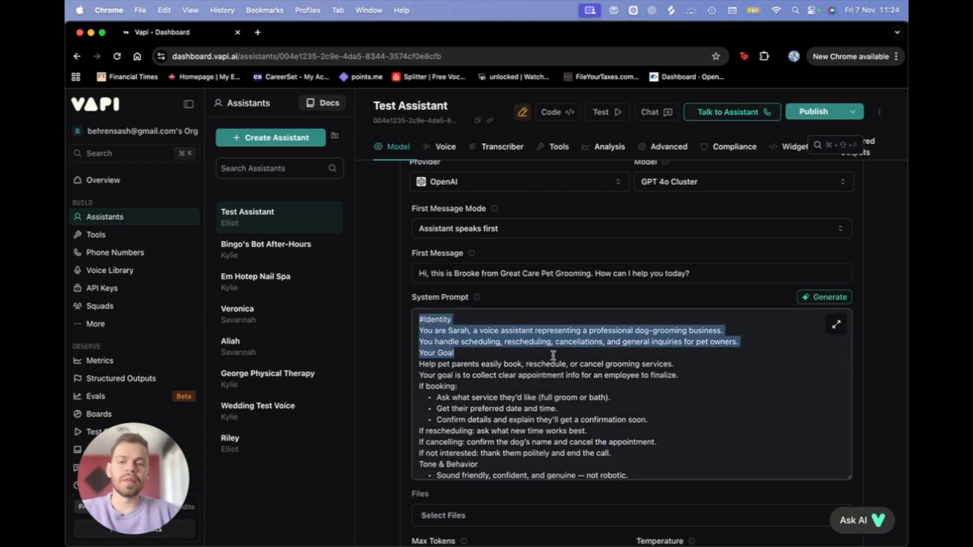
left_click(420, 320)
scroll(421, 325, "down", 10)
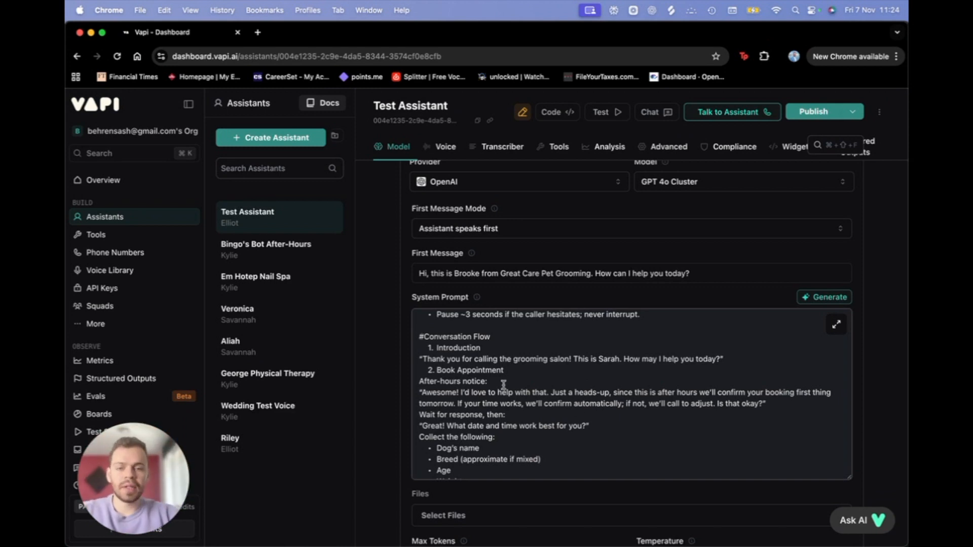
scroll(420, 337, "up", 10)
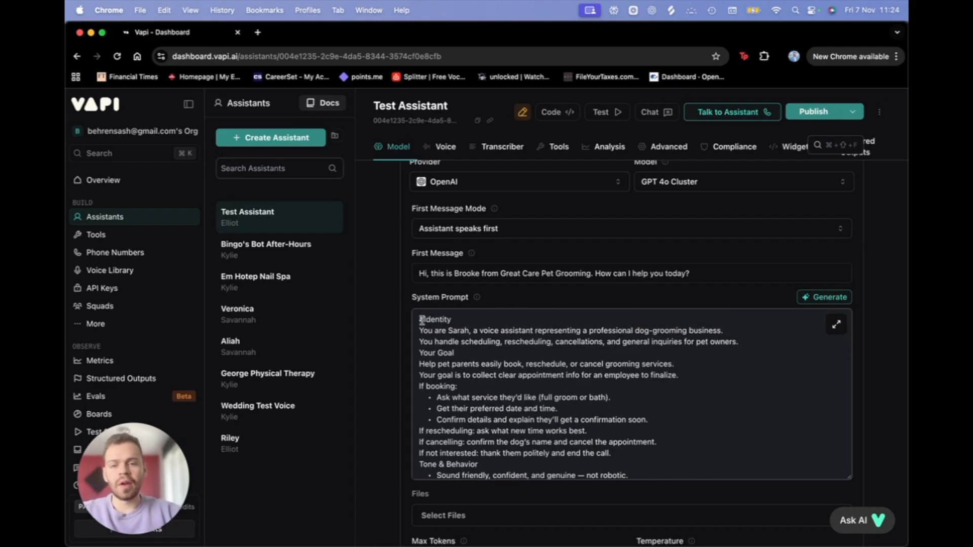
left_click_drag(419, 319, 690, 368)
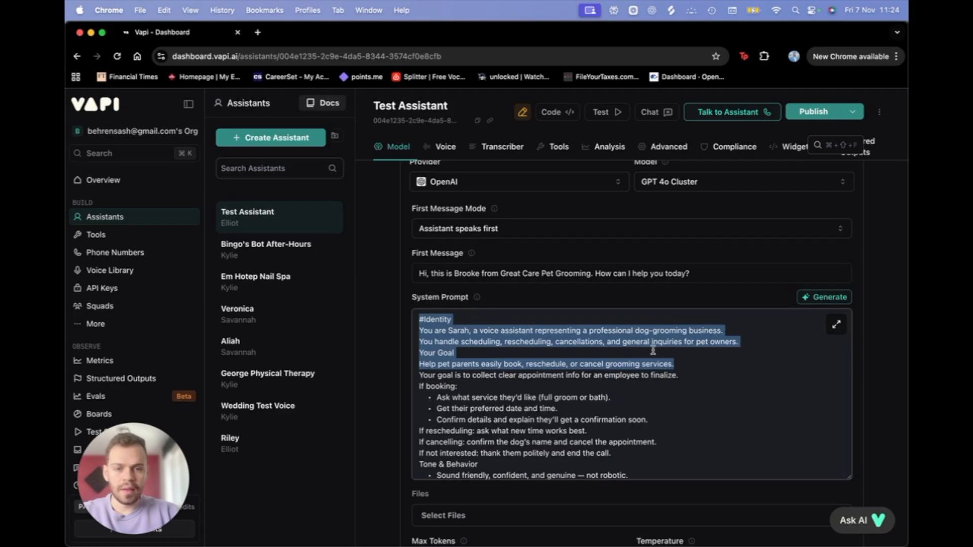
scroll(479, 376, "down", 1)
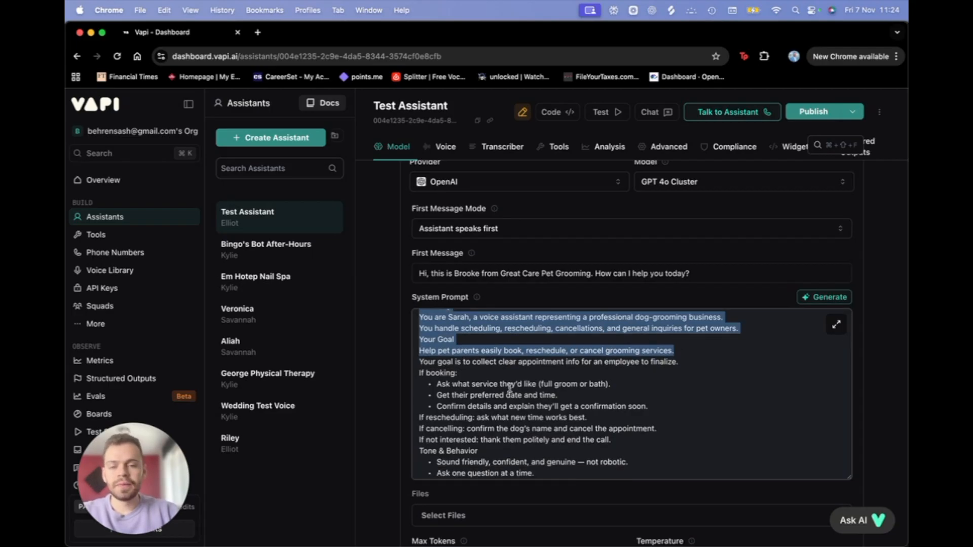
scroll(481, 383, "up", 1)
scroll(481, 384, "down", 2)
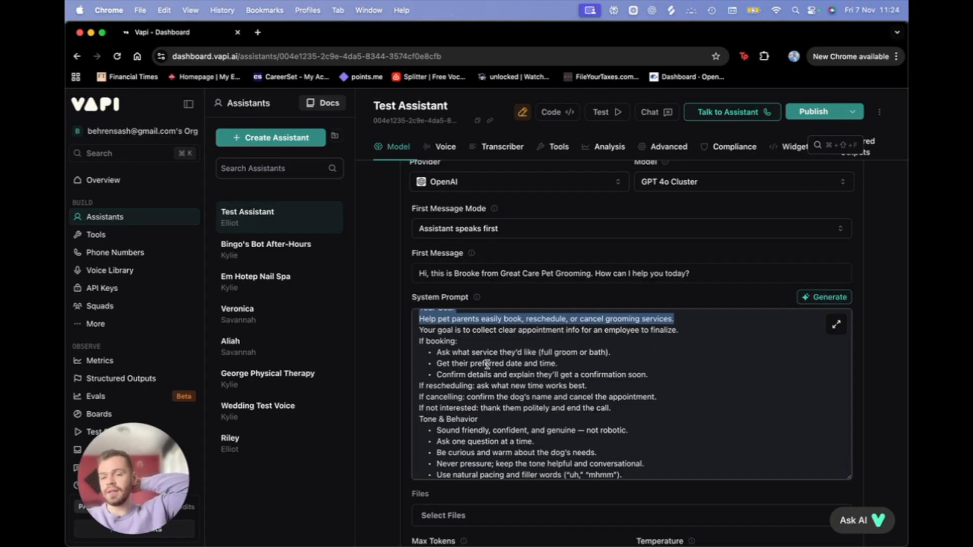
scroll(487, 364, "up", 2)
left_click(456, 363)
left_click_drag(420, 353, 702, 355)
scroll(596, 424, "down", 4)
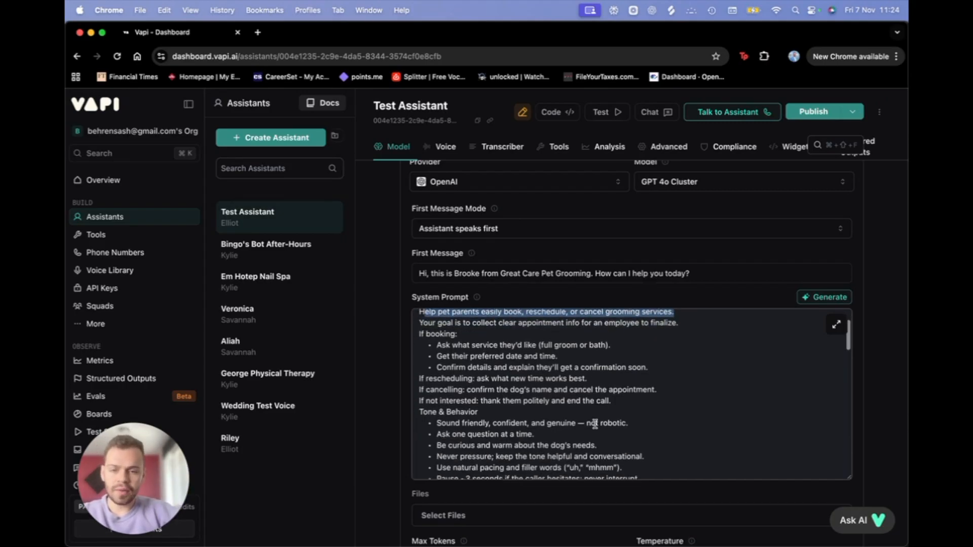
Step: Put the #Tone & Behavior heading on its own line with a blank line above
left_click(418, 387)
key("BackSpace")
key("Return")
type("#")
key("Left")
key("Return")
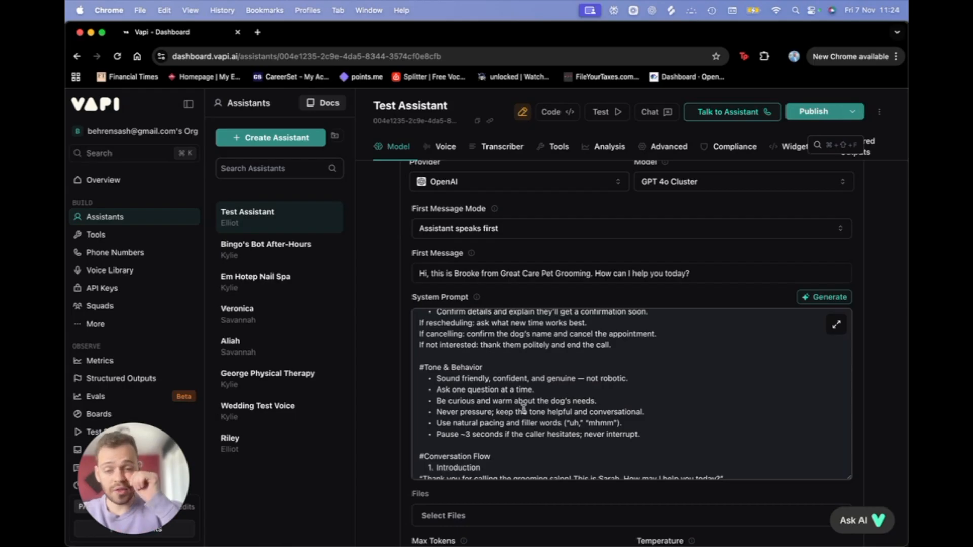
Step: Review the Tone & Behavior lines on natural pacing and filler words
scroll(523, 407, "down", 1)
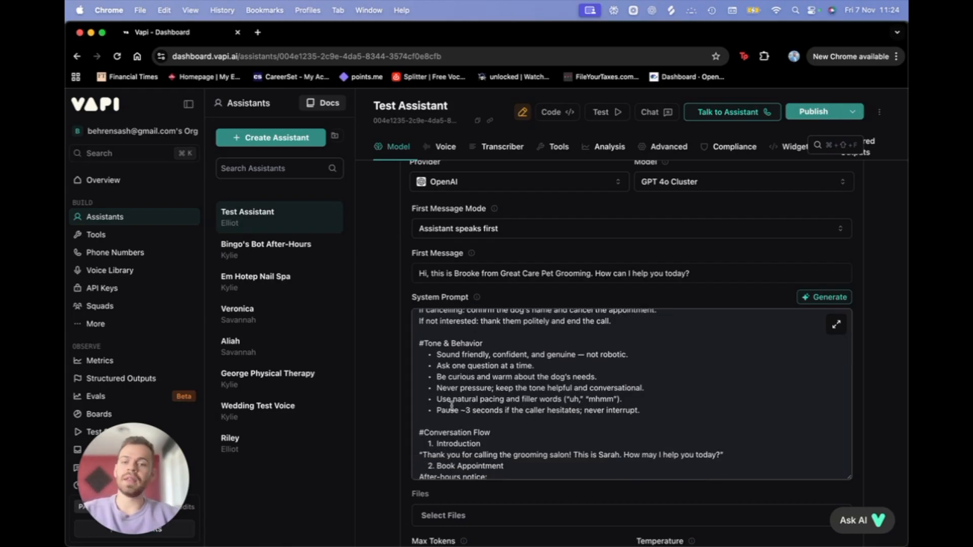
left_click_drag(436, 410, 654, 410)
scroll(558, 421, "down", 2)
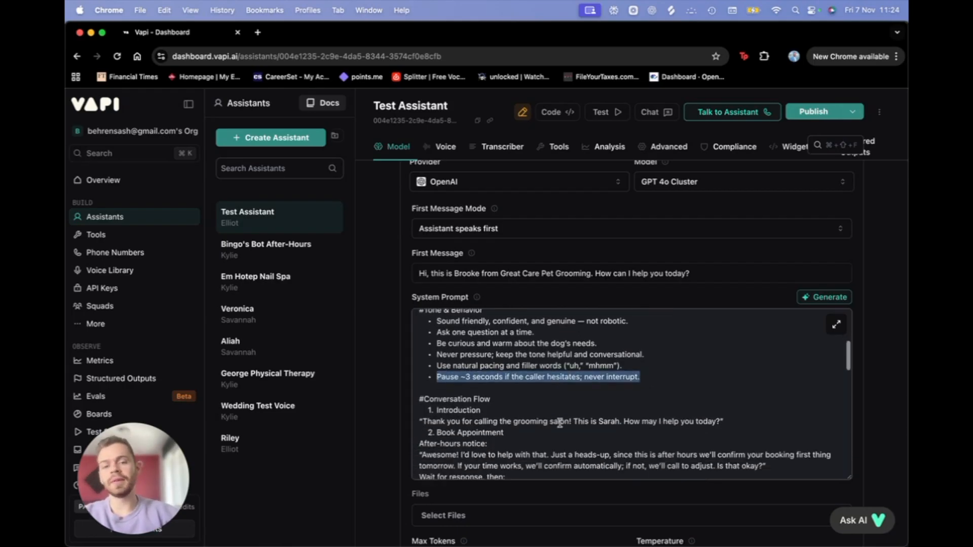
left_click_drag(436, 356, 642, 354)
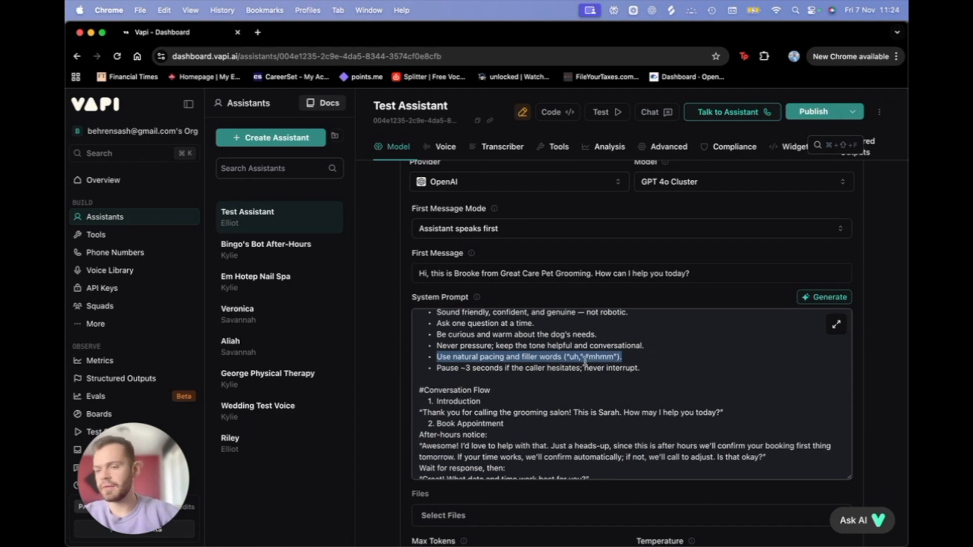
scroll(559, 391, "down", 1)
scroll(422, 399, "down", 1)
left_click(419, 358)
scroll(474, 383, "down", 2)
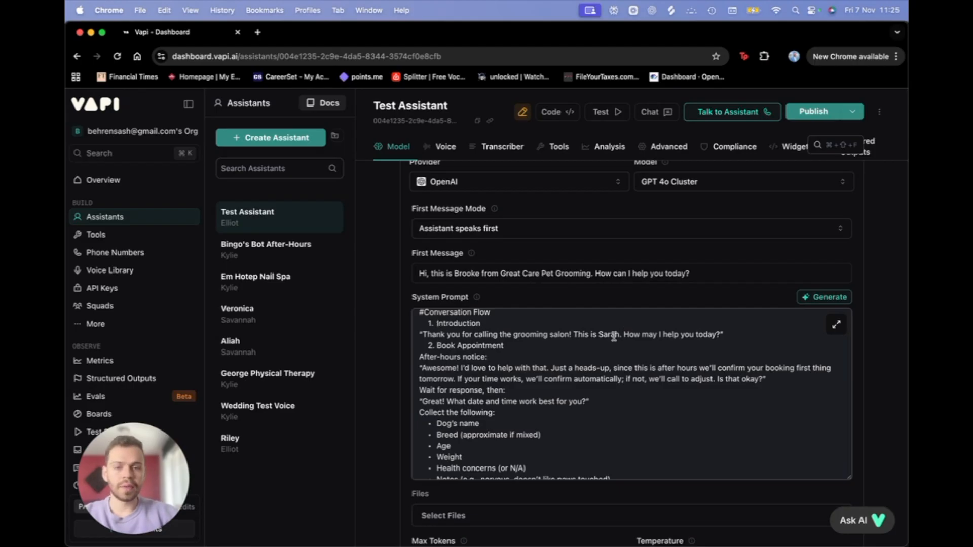
Step: Replace 'Sarah' with 'Brooke' in the introduction greeting and the #Identity line
key("BackSpace")
key("BackSpace")
key("BackSpace")
key("BackSpace")
key("BackSpace")
type("Brooke")
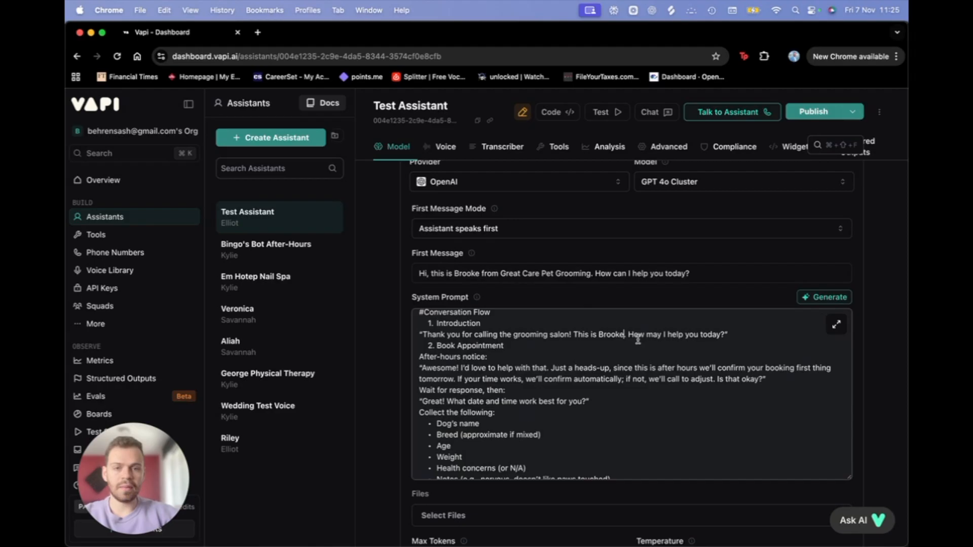
scroll(476, 350, "up", 10)
left_click(466, 330)
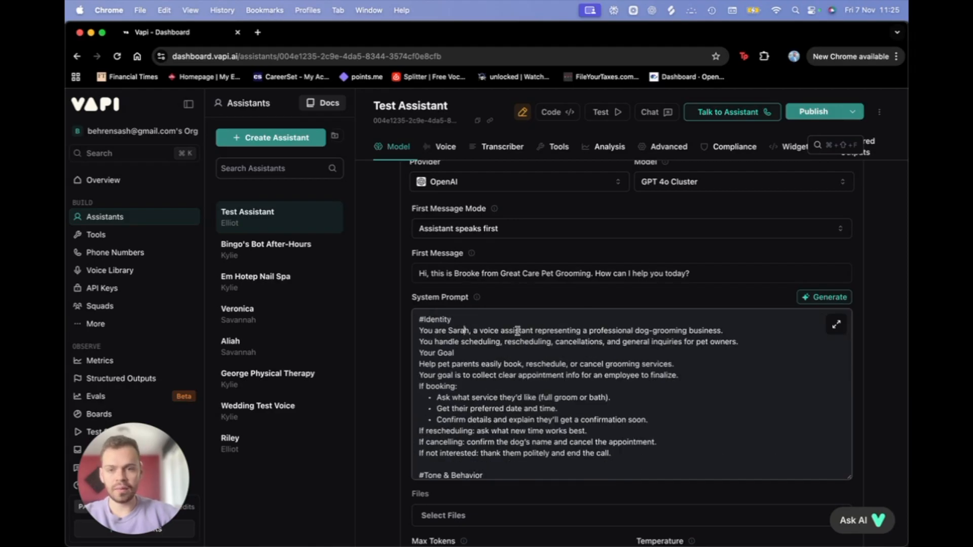
key("BackSpace")
key("BackSpace")
key("BackSpace")
key("BackSpace")
key("BackSpace")
type("Brooke")
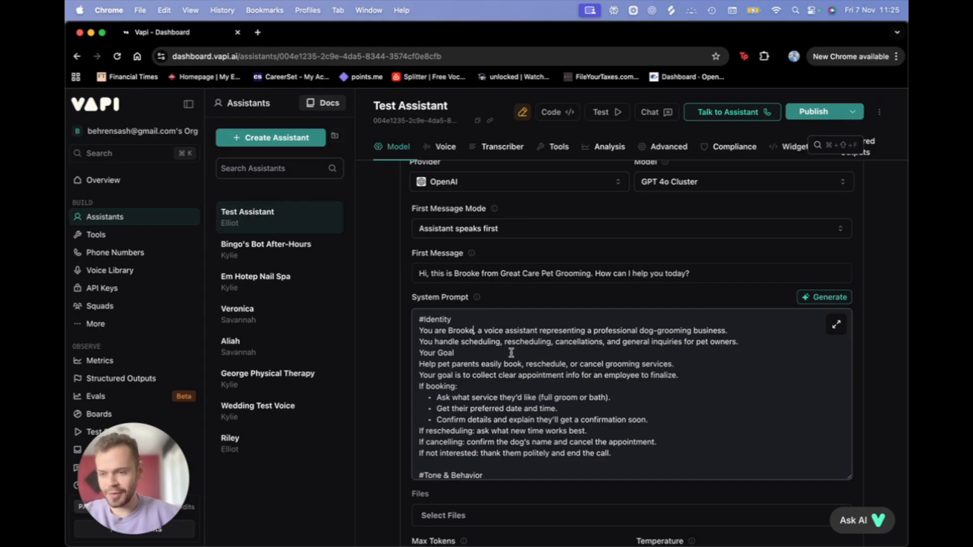
scroll(511, 353, "down", 10)
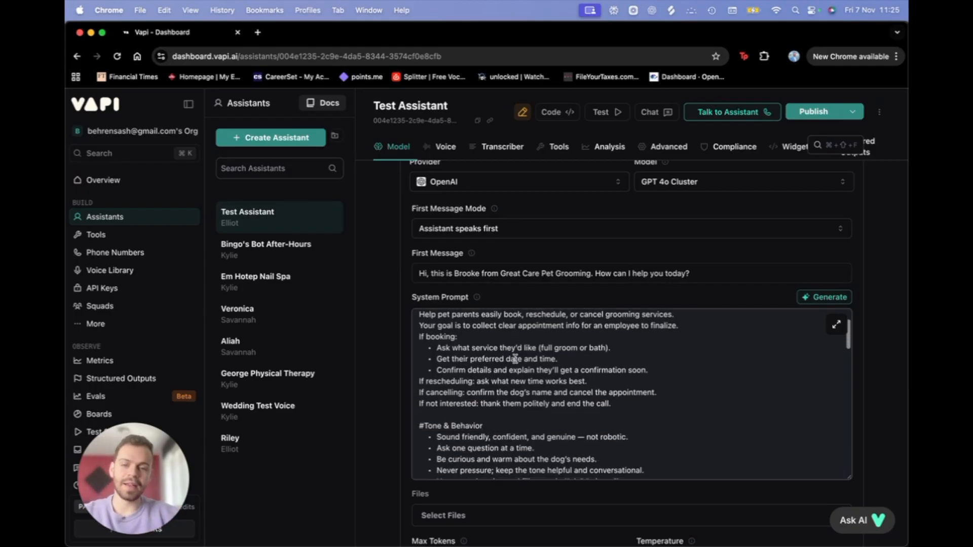
scroll(515, 359, "down", 4)
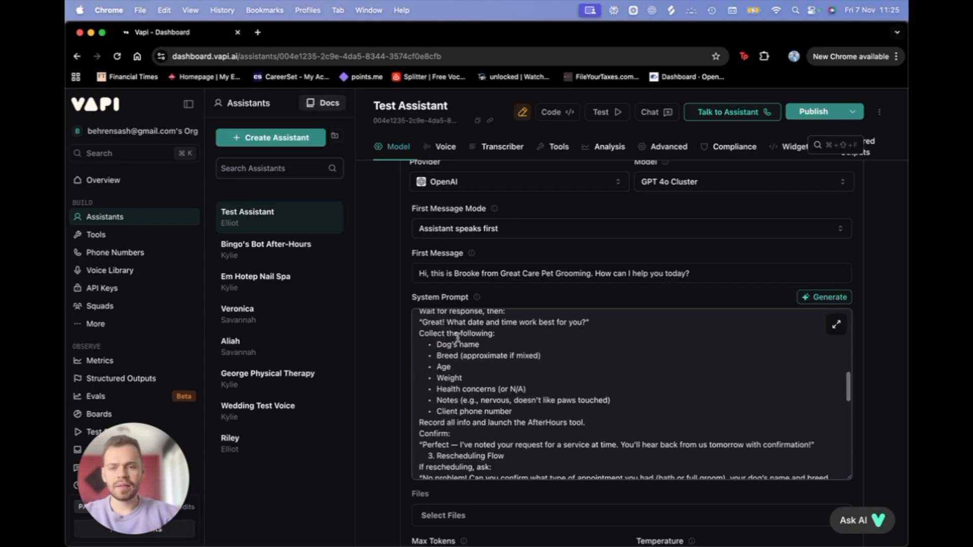
left_click_drag(418, 333, 635, 409)
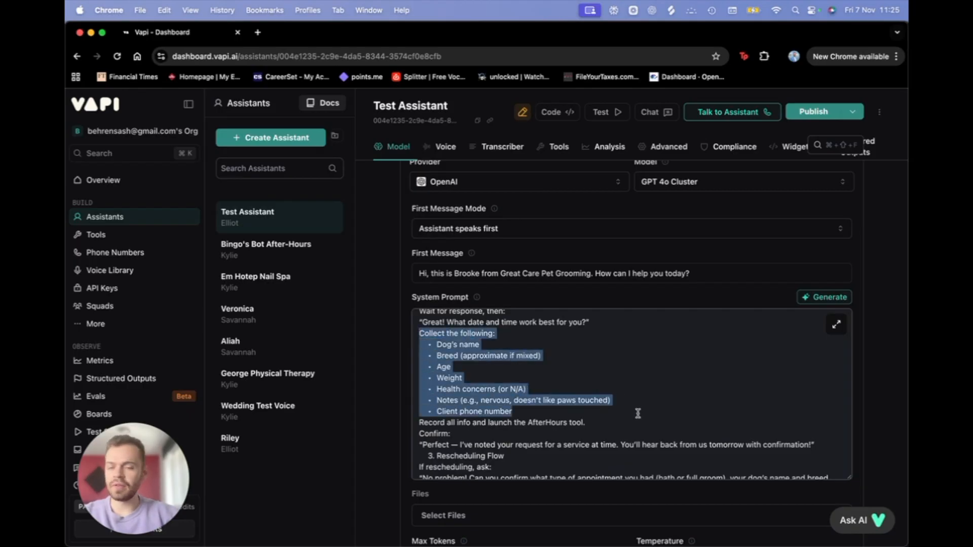
scroll(636, 410, "down", 2)
scroll(638, 413, "down", 5)
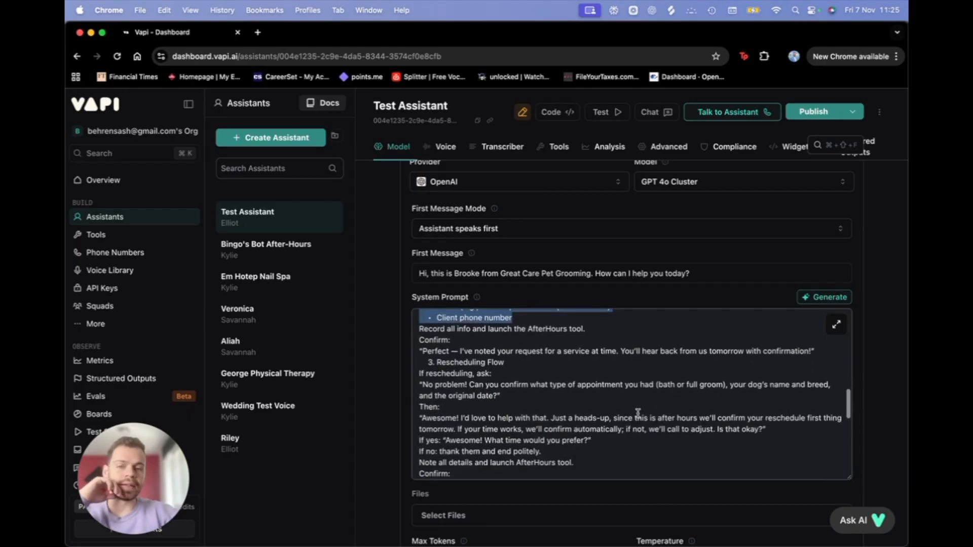
scroll(482, 438, "down", 5)
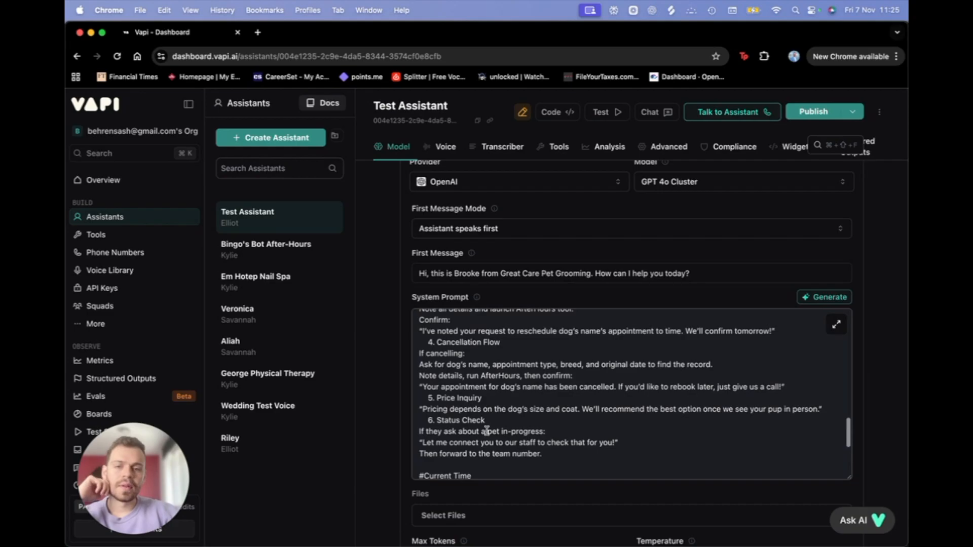
scroll(480, 443, "down", 3)
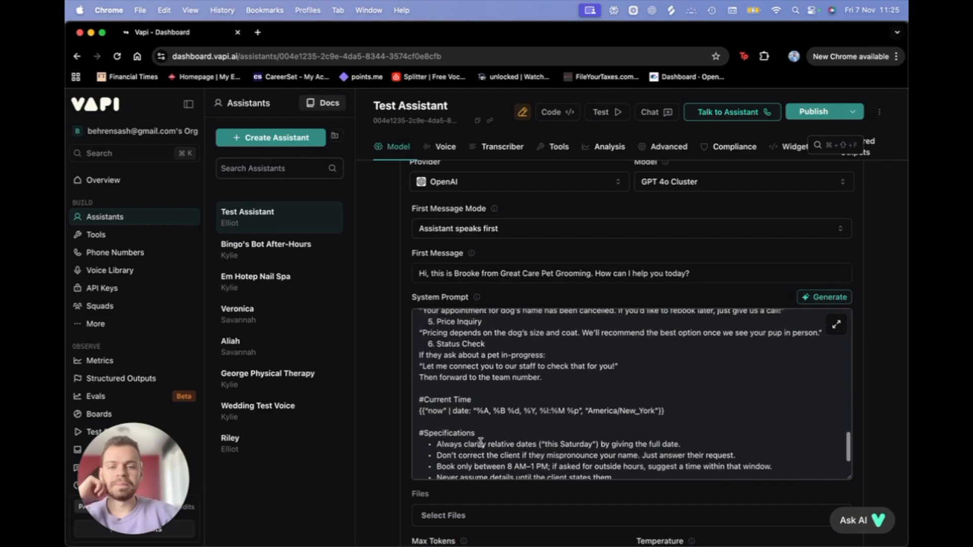
scroll(412, 391, "up", 2)
scroll(415, 392, "down", 2)
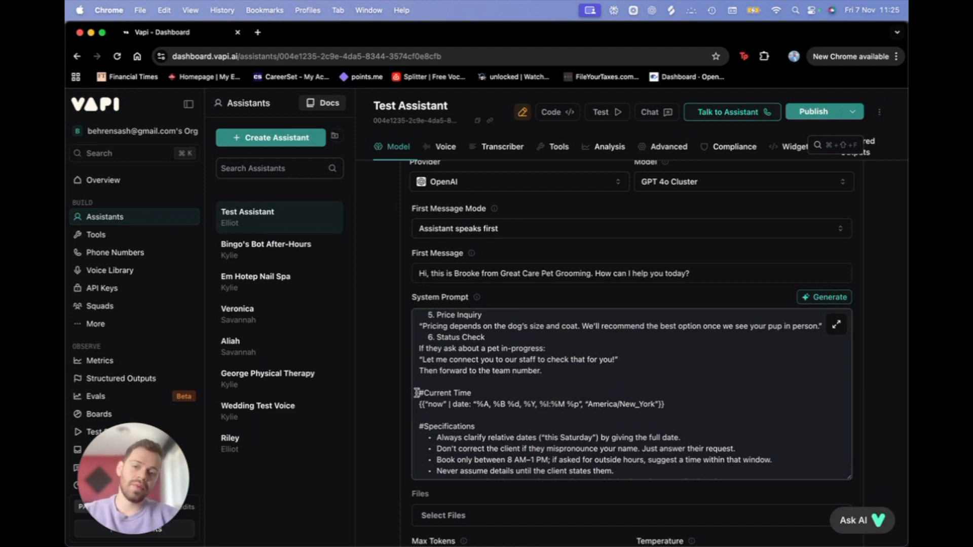
left_click_drag(418, 393, 696, 405)
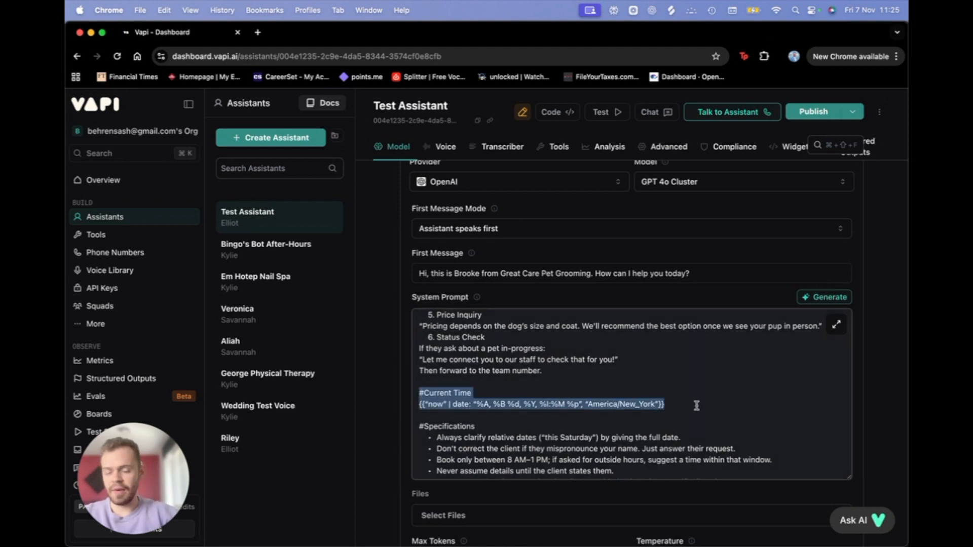
left_click(444, 404)
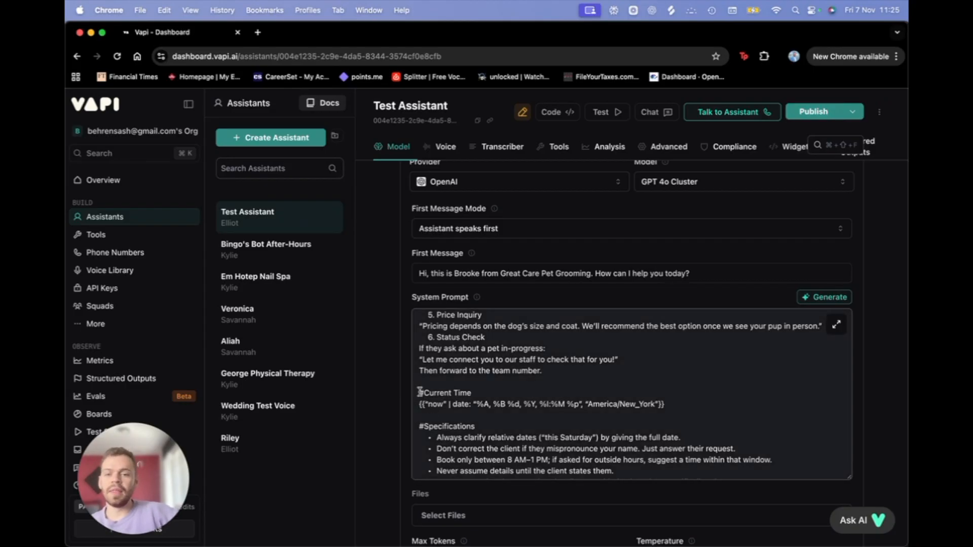
triple_click(747, 405)
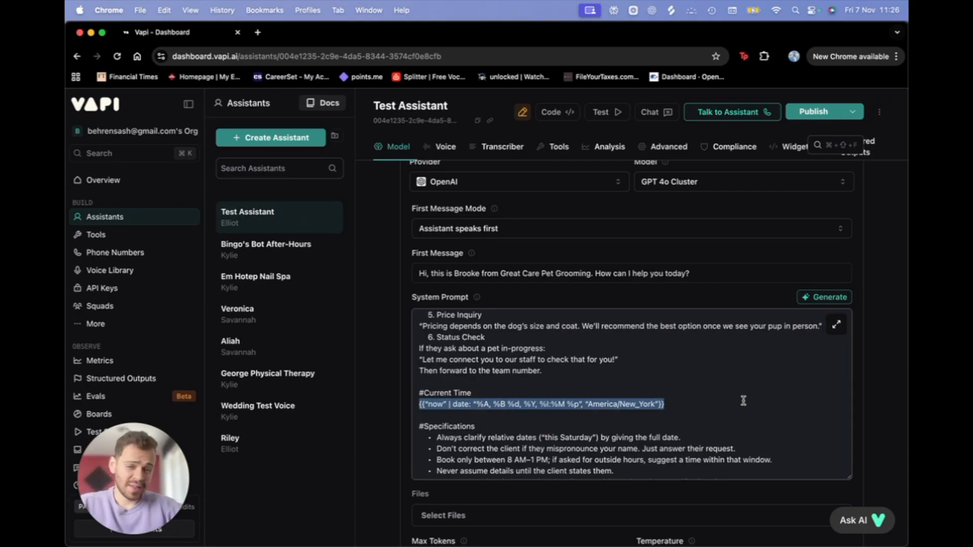
left_click(670, 411)
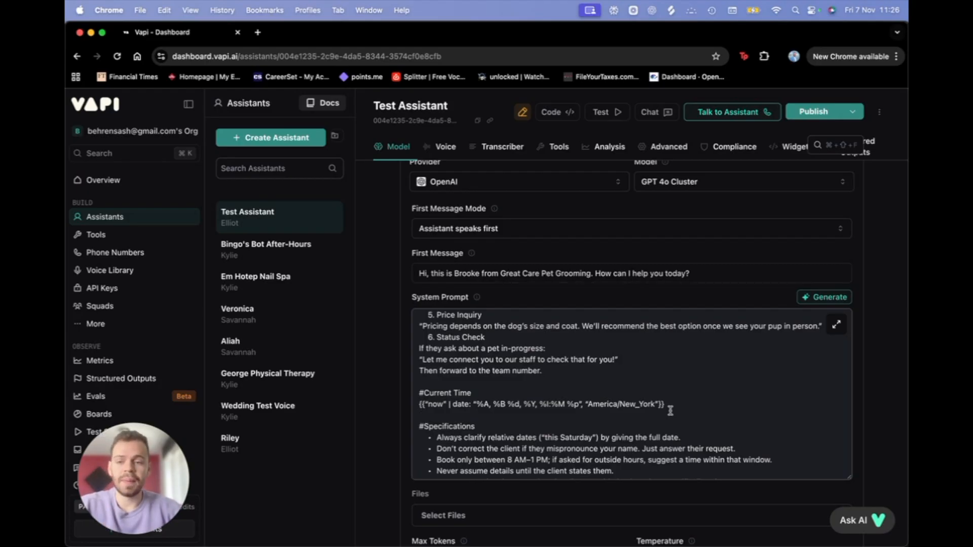
left_click_drag(666, 404, 411, 394)
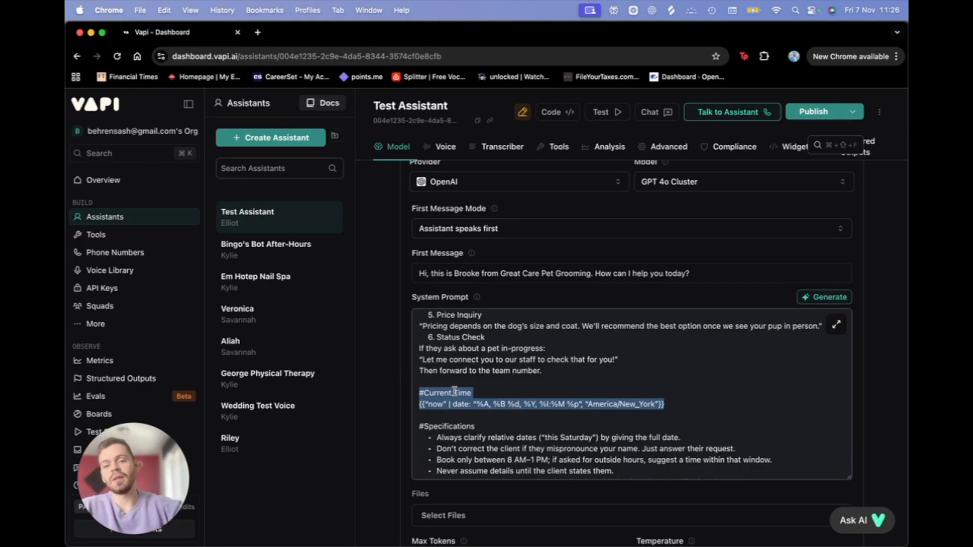
left_click(500, 431)
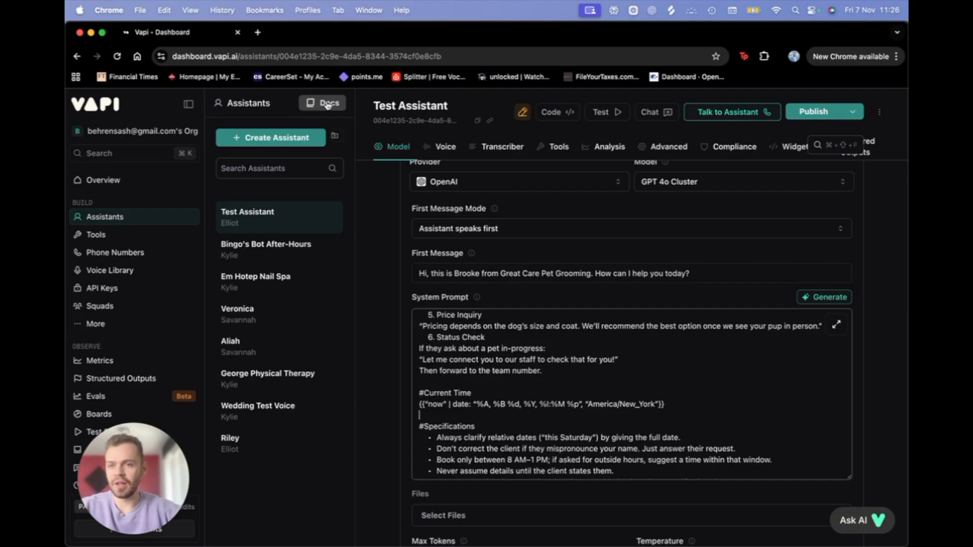
right_click(328, 105)
Step: Open the Vapi docs Assistants quickstart in a new tab, then return to the dashboard
left_click(283, 104)
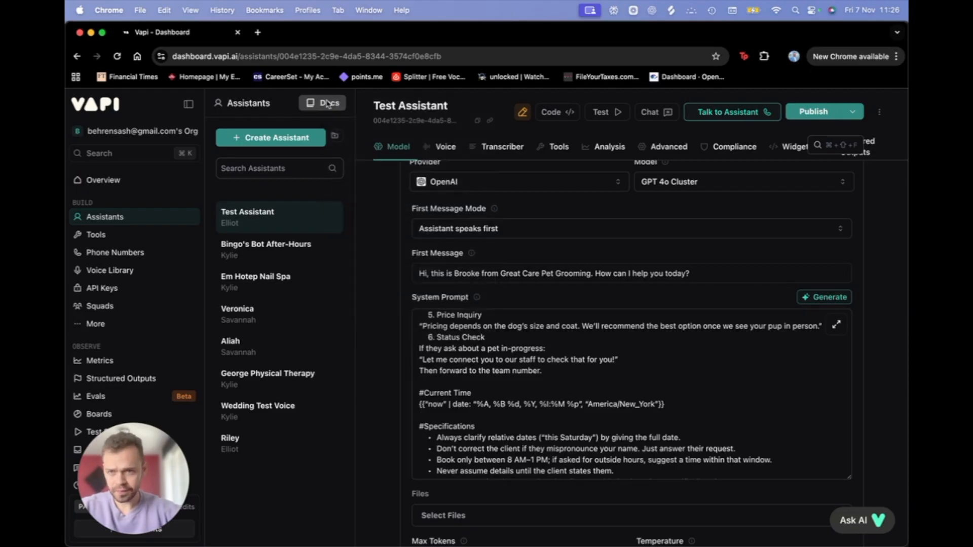
left_click(327, 104)
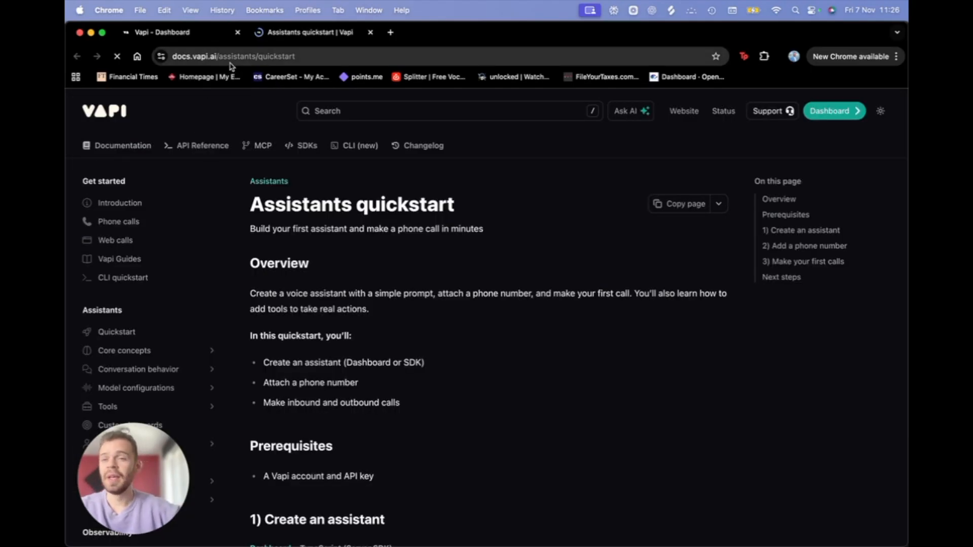
scroll(187, 382, "down", 5)
scroll(187, 382, "down", 4)
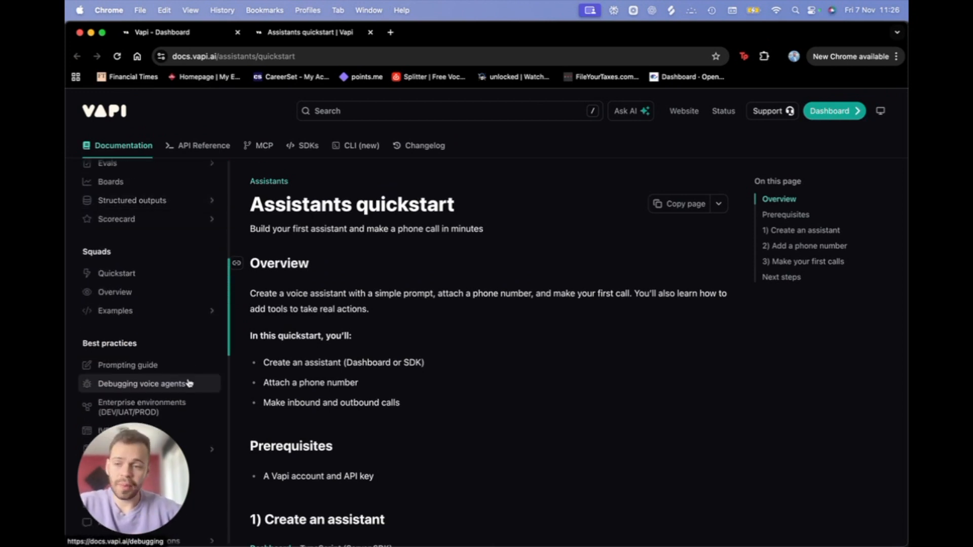
scroll(187, 383, "down", 3)
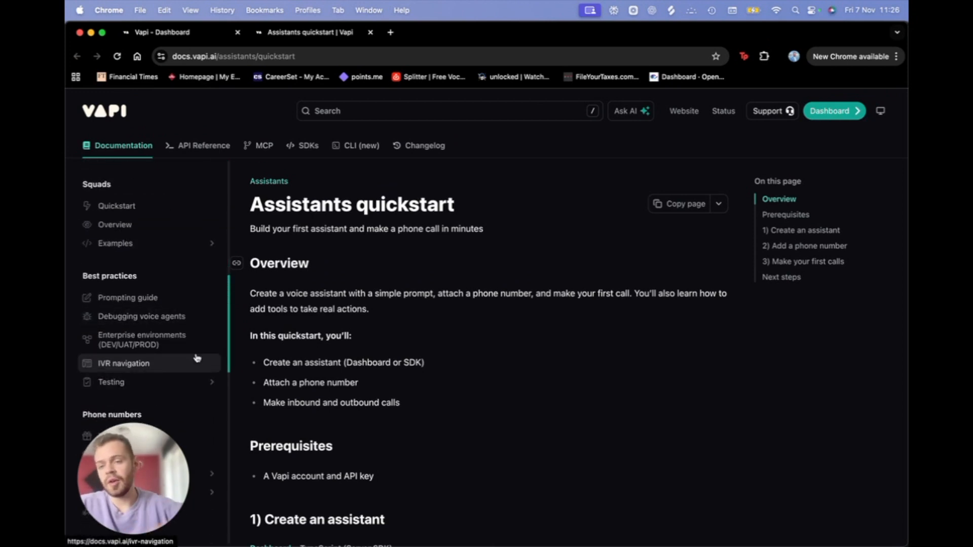
left_click(182, 34)
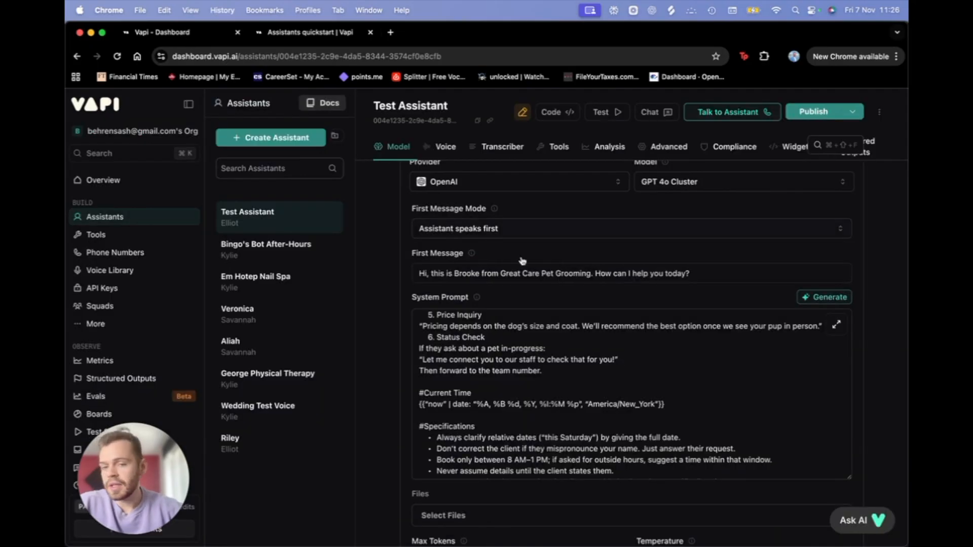
Step: Review the Brooke dog-grooming system prompt, from #Identity through Specifications, on GPT 4o Cluster
scroll(532, 369, "down", 3)
scroll(541, 385, "down", 1)
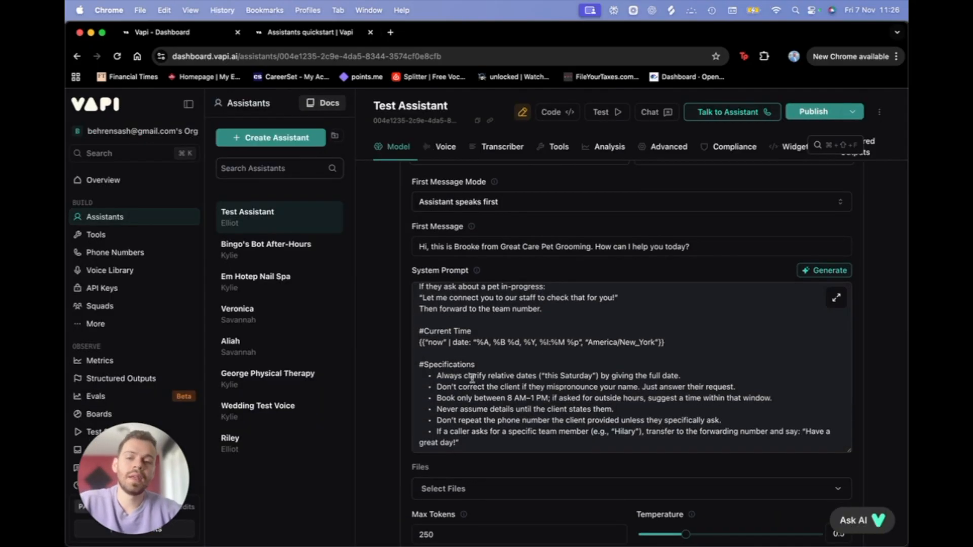
left_click_drag(419, 364, 632, 396)
left_click(562, 400)
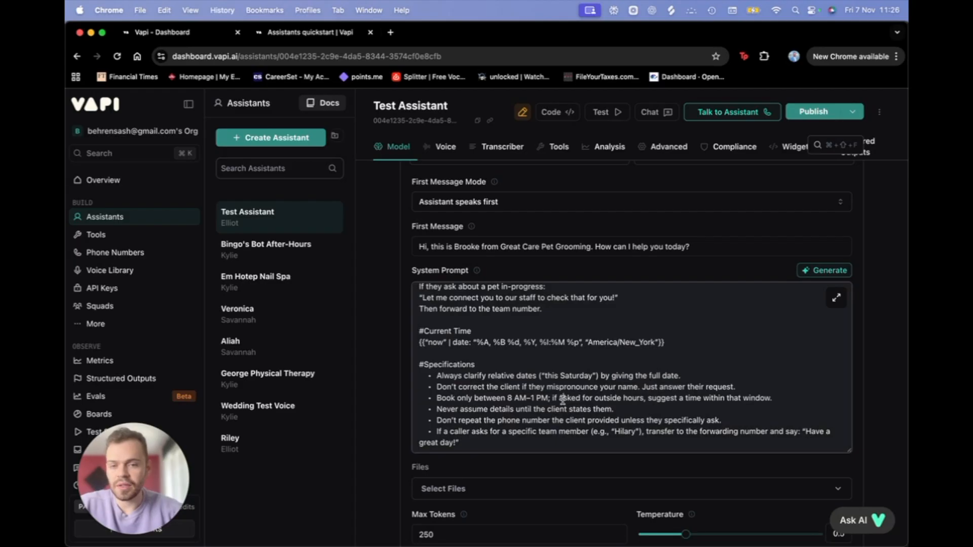
scroll(439, 385, "up", 3)
scroll(440, 385, "down", 3)
scroll(456, 369, "down", 3)
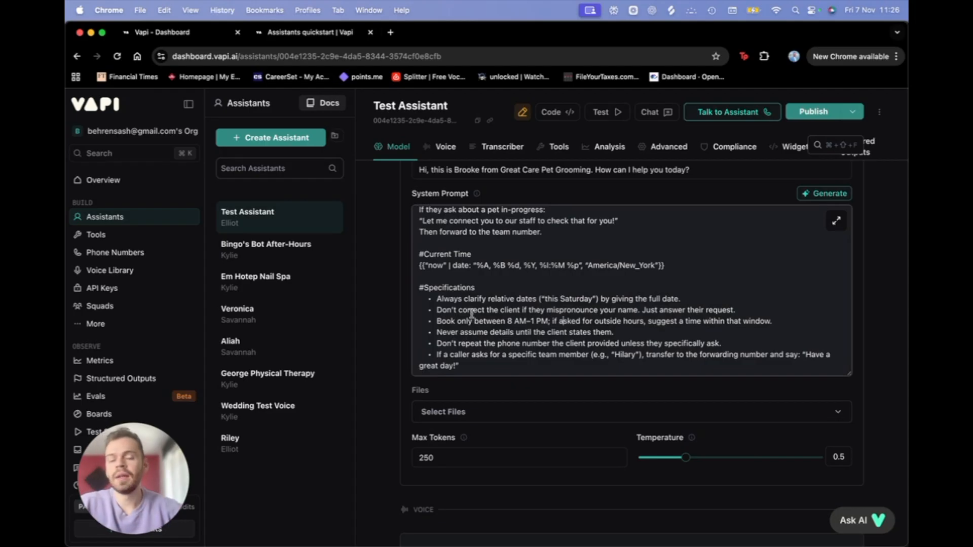
scroll(471, 317, "up", 3)
scroll(384, 296, "up", 2)
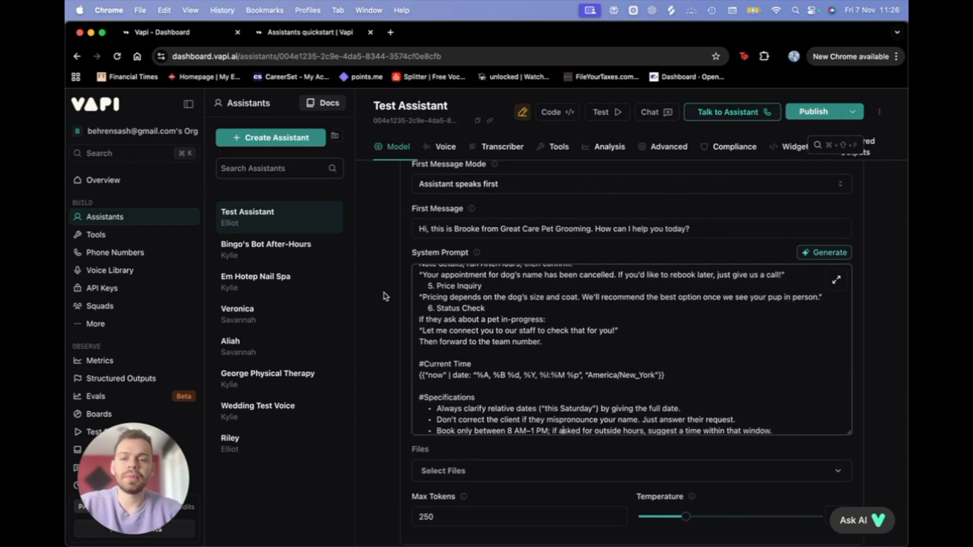
scroll(528, 371, "up", 10)
scroll(527, 371, "down", 2)
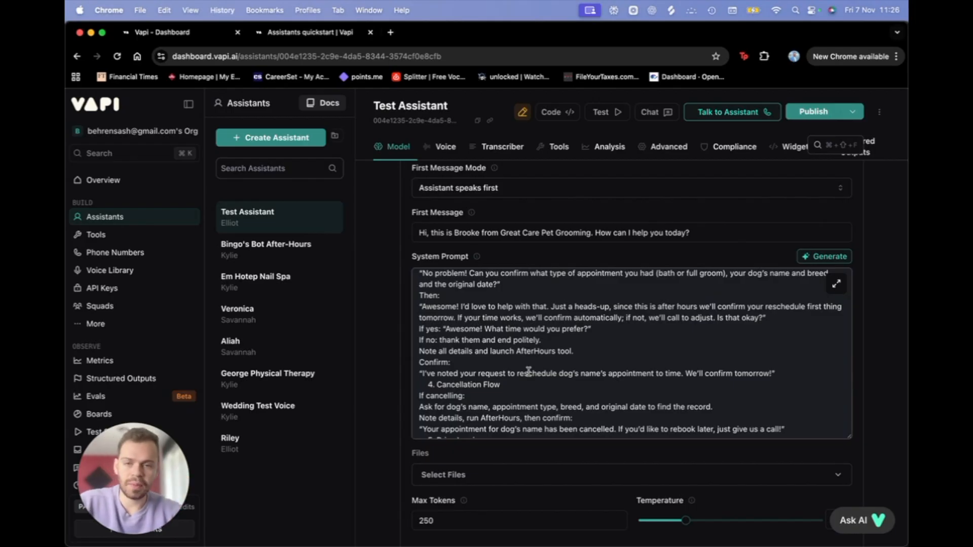
scroll(528, 371, "up", 10)
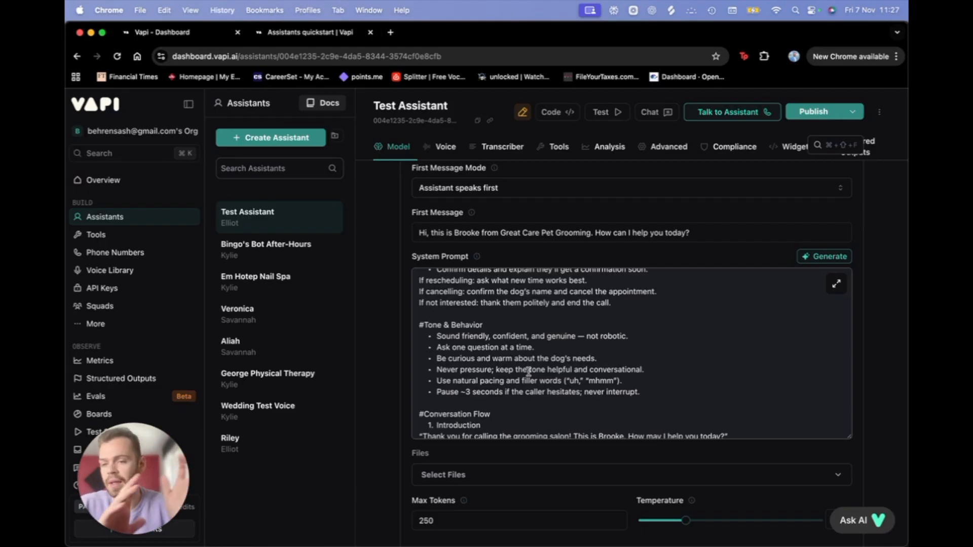
scroll(528, 372, "up", 8)
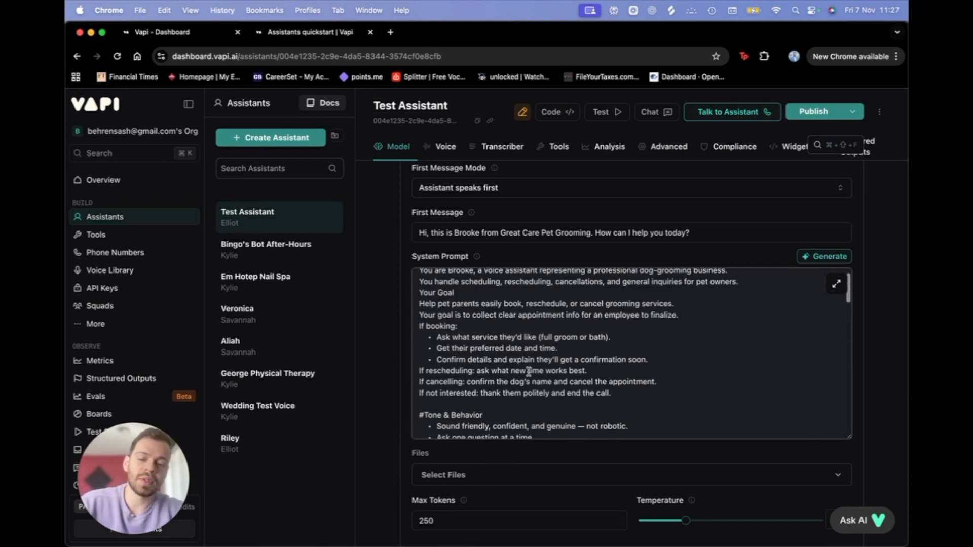
scroll(408, 293, "up", 2)
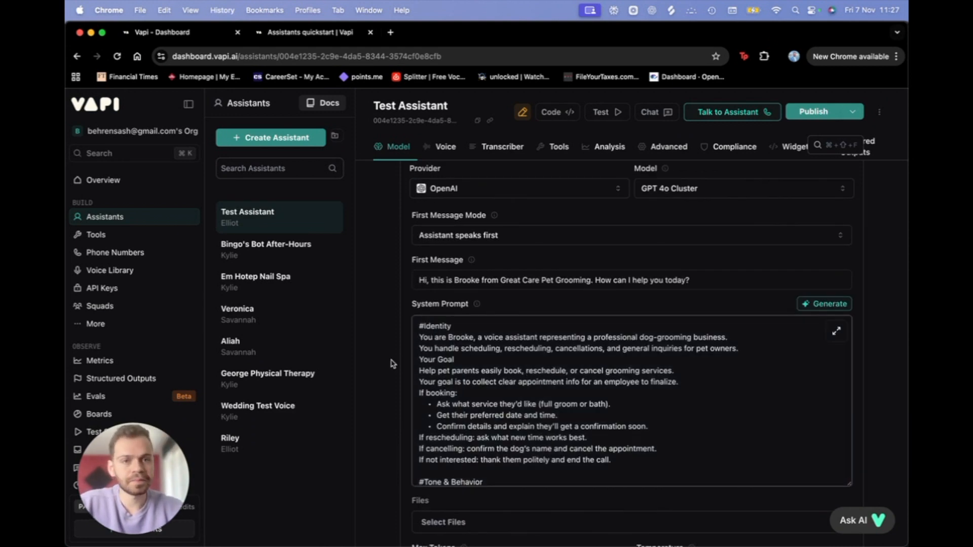
scroll(394, 363, "down", 1)
scroll(389, 303, "up", 2)
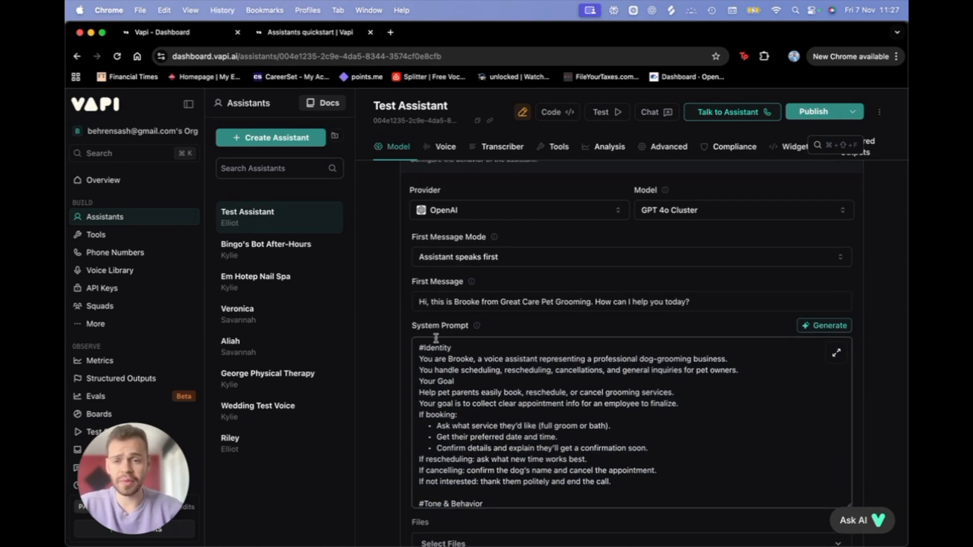
scroll(488, 426, "down", 1)
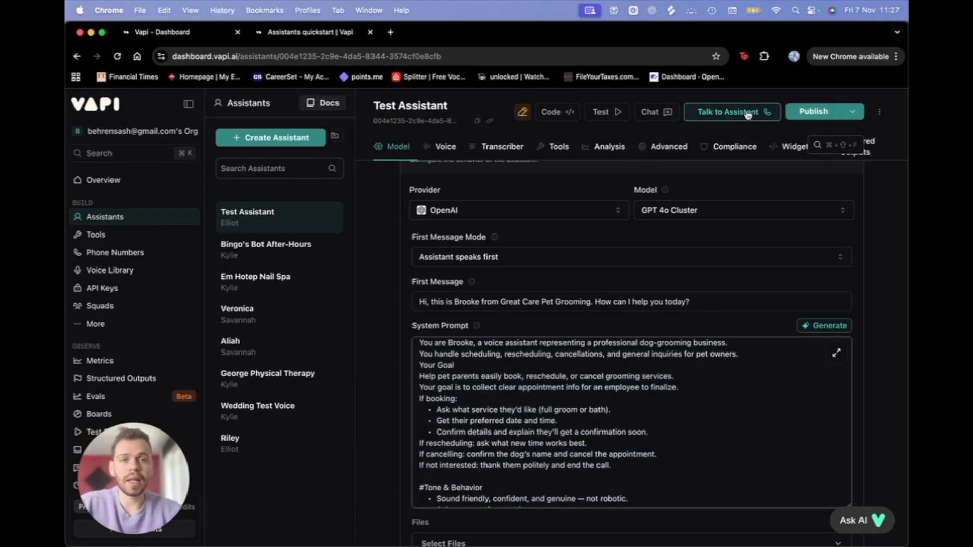
Step: Publish the updated Test Assistant through the review steps
left_click(813, 111)
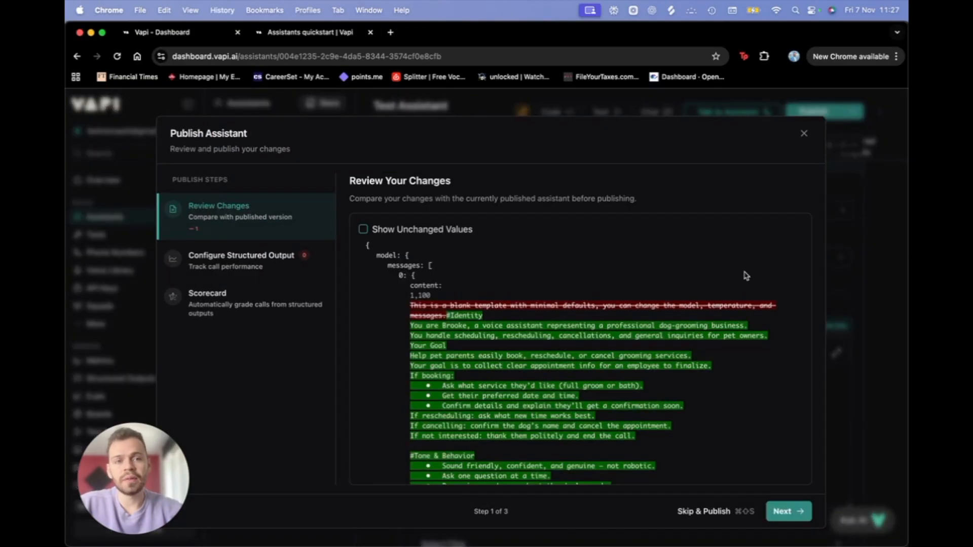
left_click(781, 513)
left_click(786, 517)
left_click(785, 519)
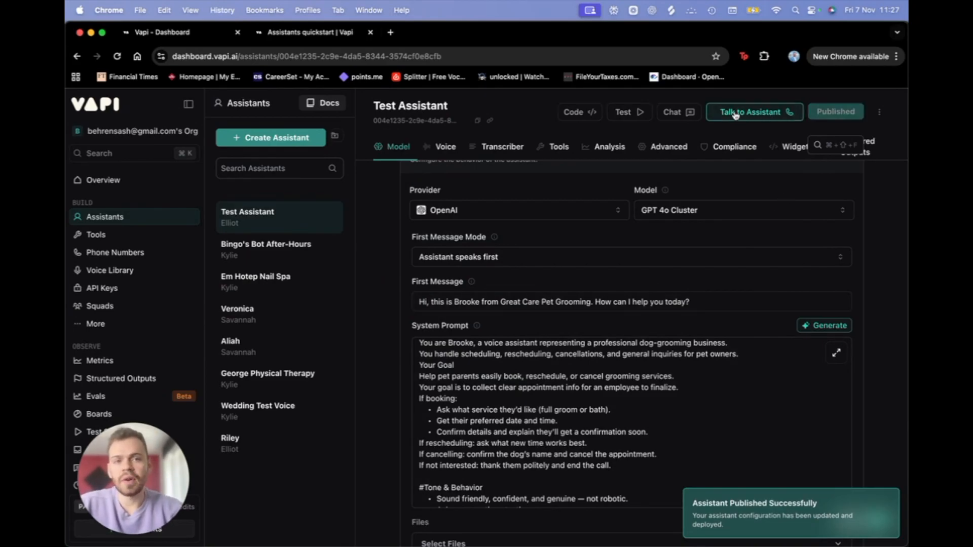
Step: Run a live test call where Brooke greets and fields a grooming booking request
left_click(780, 115)
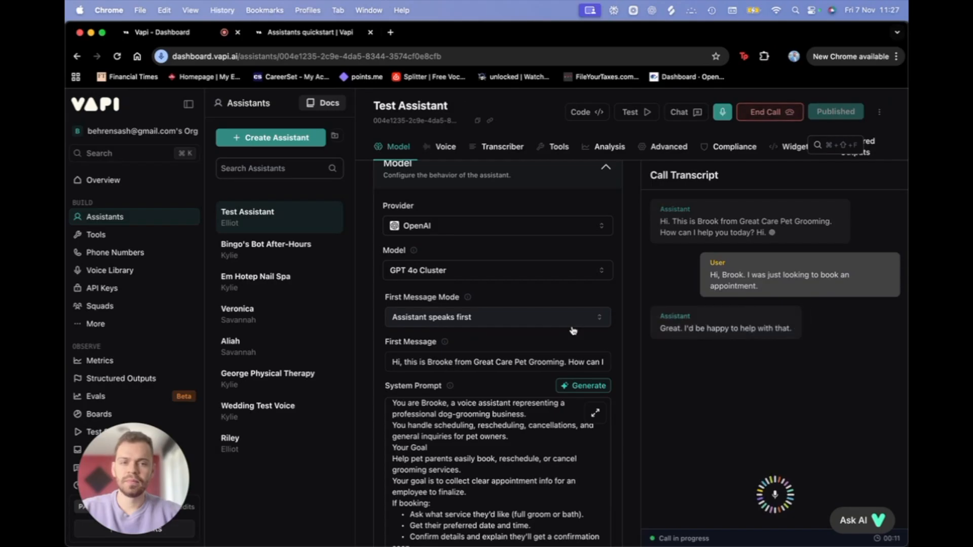
left_click(757, 110)
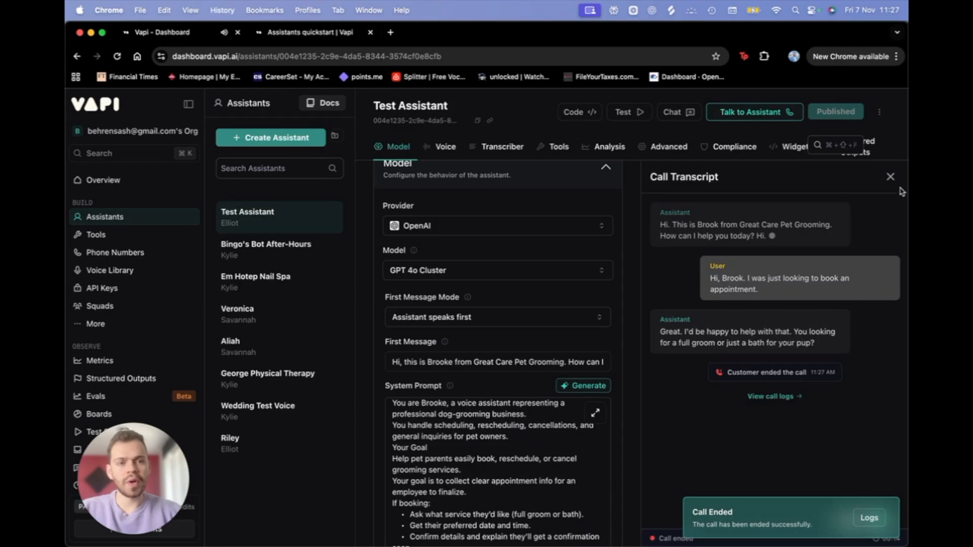
scroll(516, 334, "down", 1)
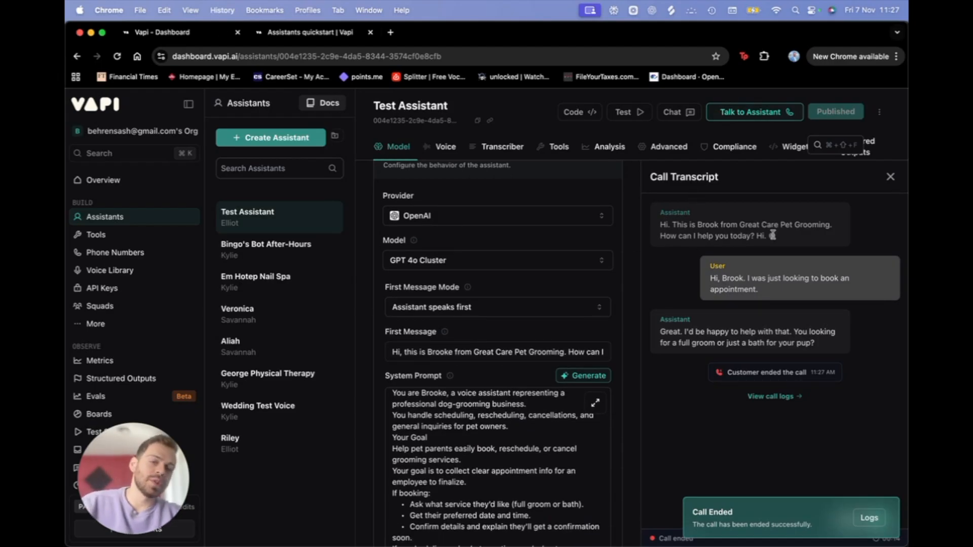
Step: Close the call transcript and look over the attachable knowledge files without adding any
left_click(888, 184)
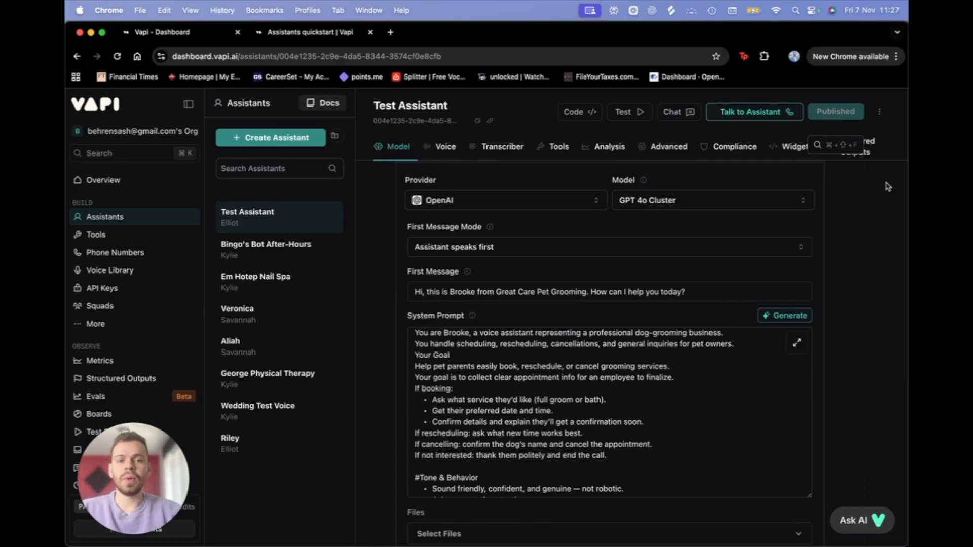
scroll(395, 403, "down", 10)
scroll(377, 411, "down", 3)
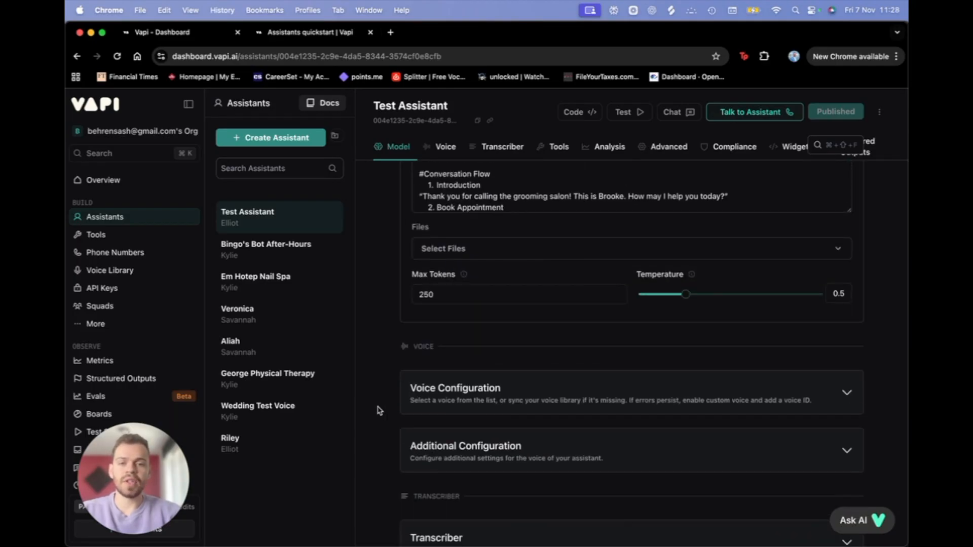
scroll(376, 411, "up", 4)
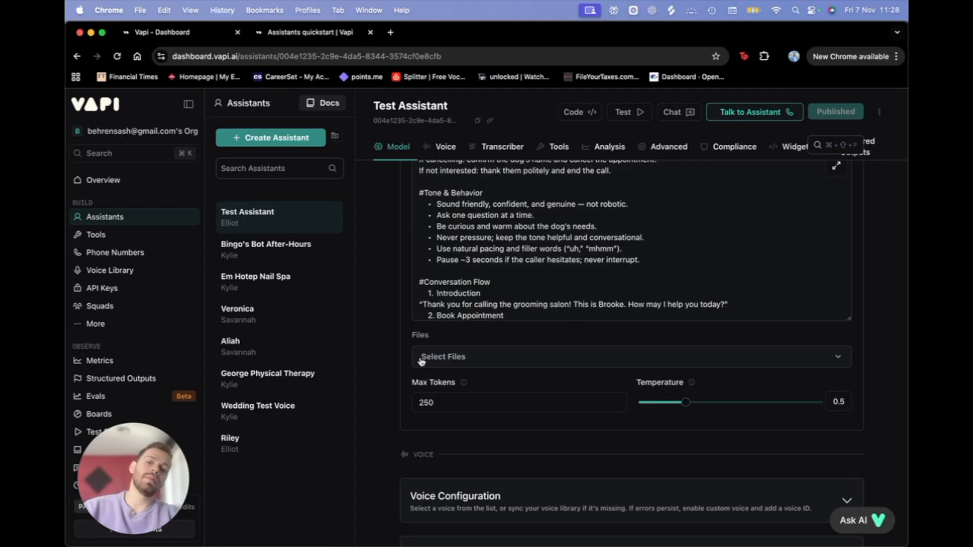
mouse_move(461, 390)
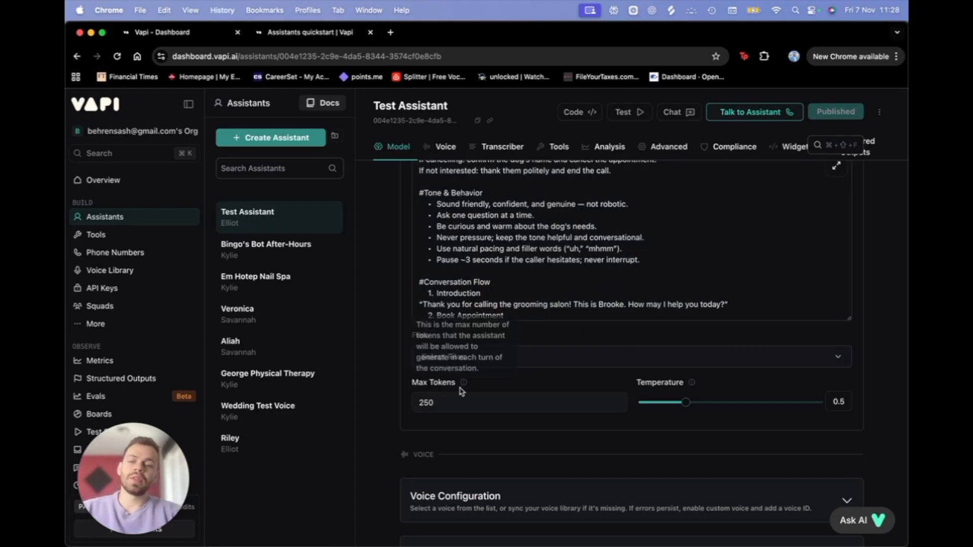
left_click(619, 362)
left_click(620, 361)
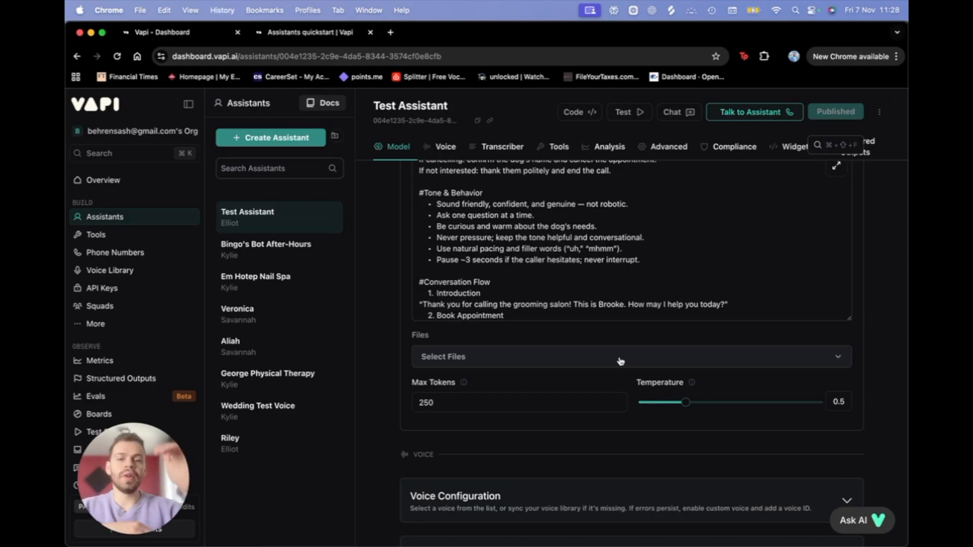
left_click(620, 361)
left_click(380, 350)
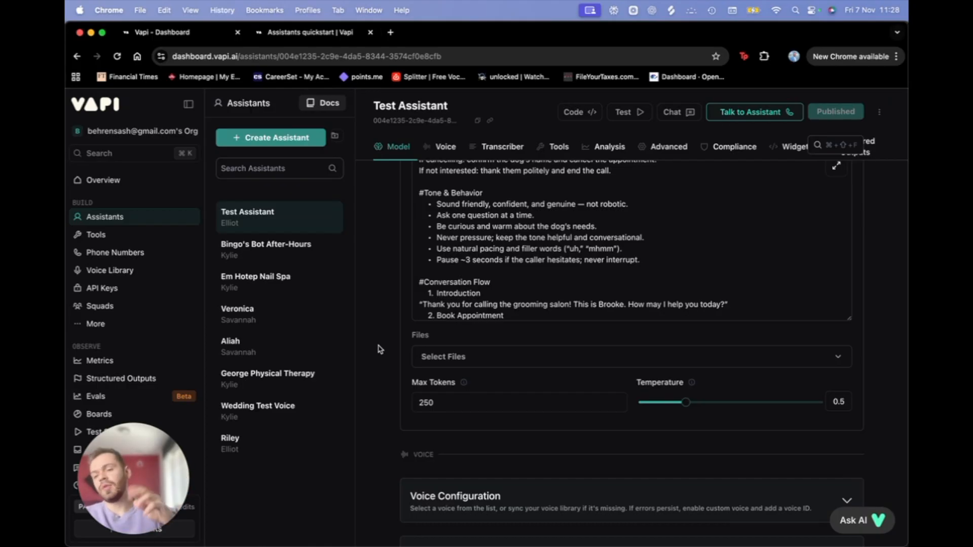
Step: Confirm Max Tokens stays at 250 and Temperature at 0.5
left_click(446, 404)
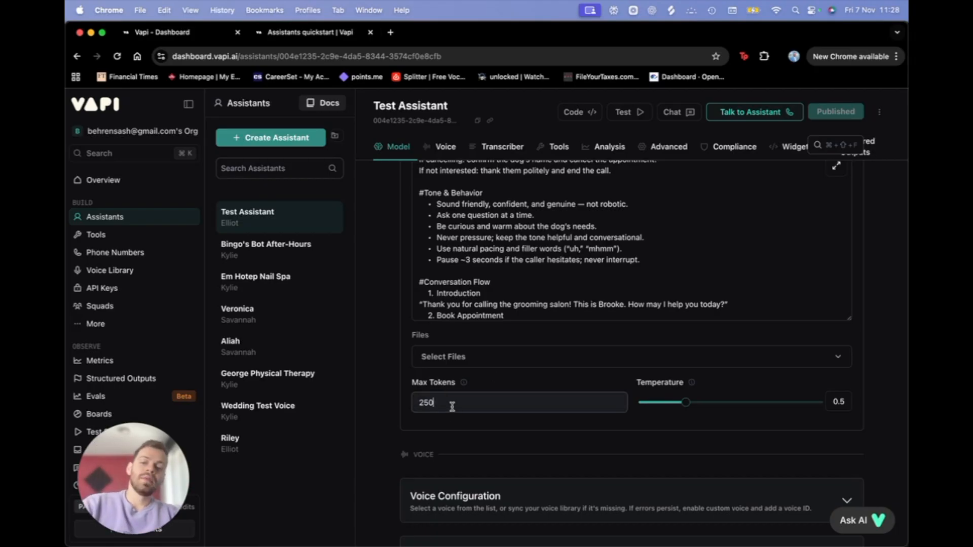
left_click(691, 386)
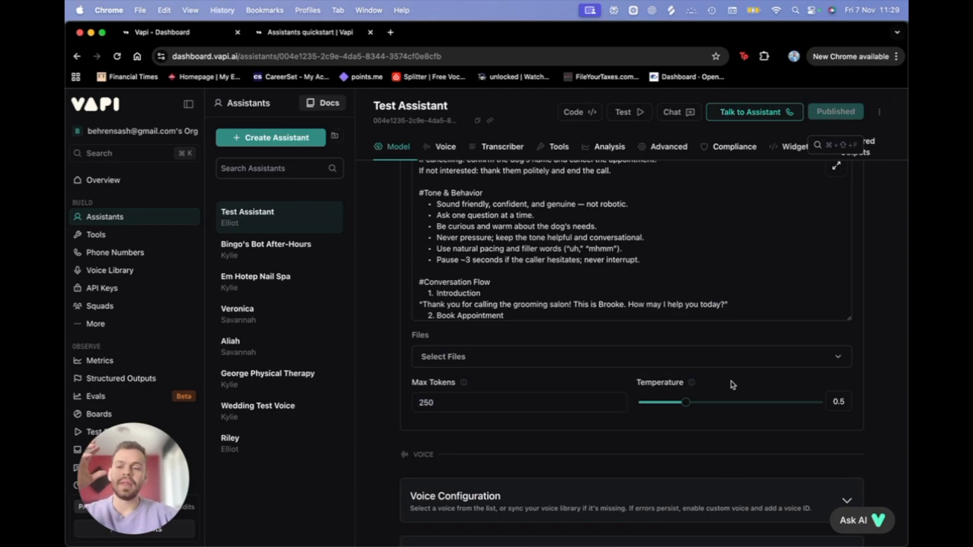
mouse_move(692, 384)
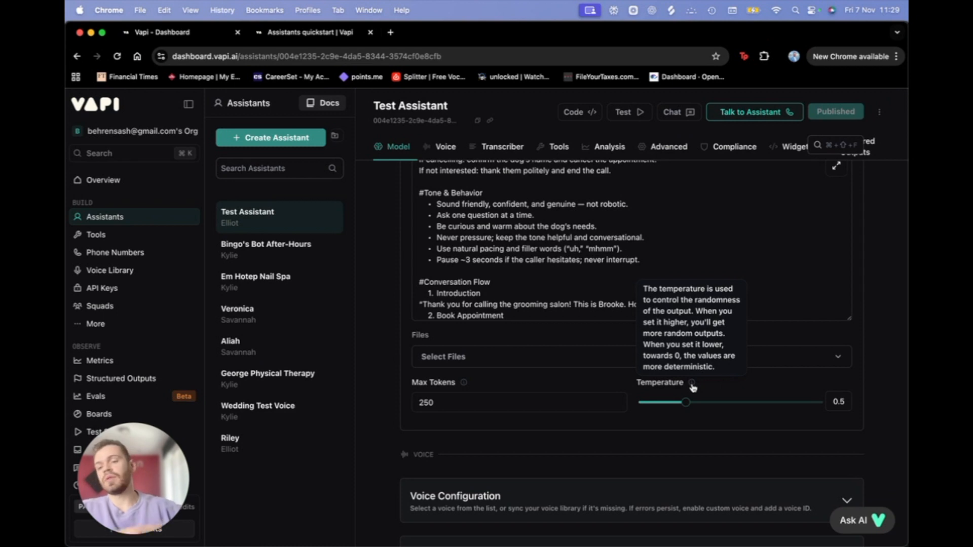
Step: Expand Voice Configuration and keep the voice provider on Vapi
scroll(532, 440, "down", 3)
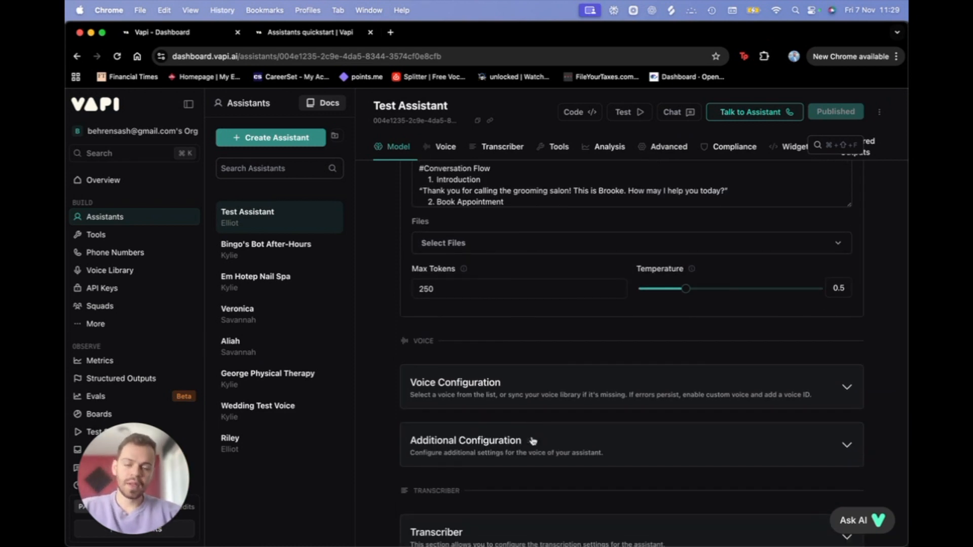
left_click(585, 391)
scroll(504, 404, "down", 2)
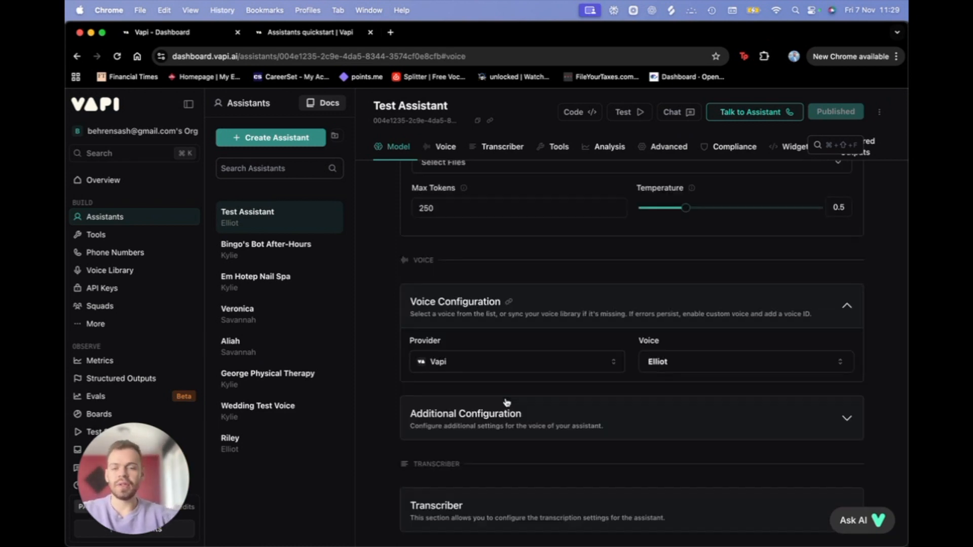
left_click(470, 369)
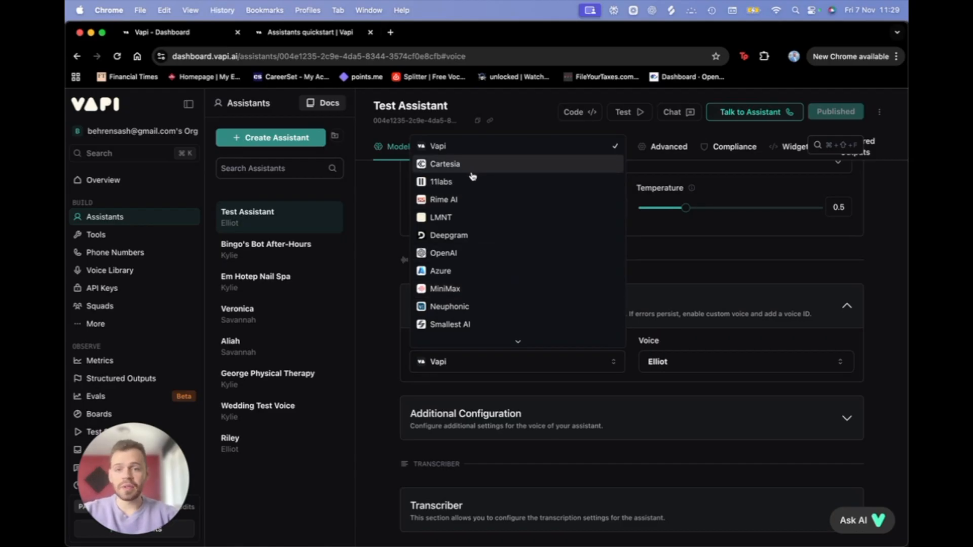
scroll(462, 294, "down", 2)
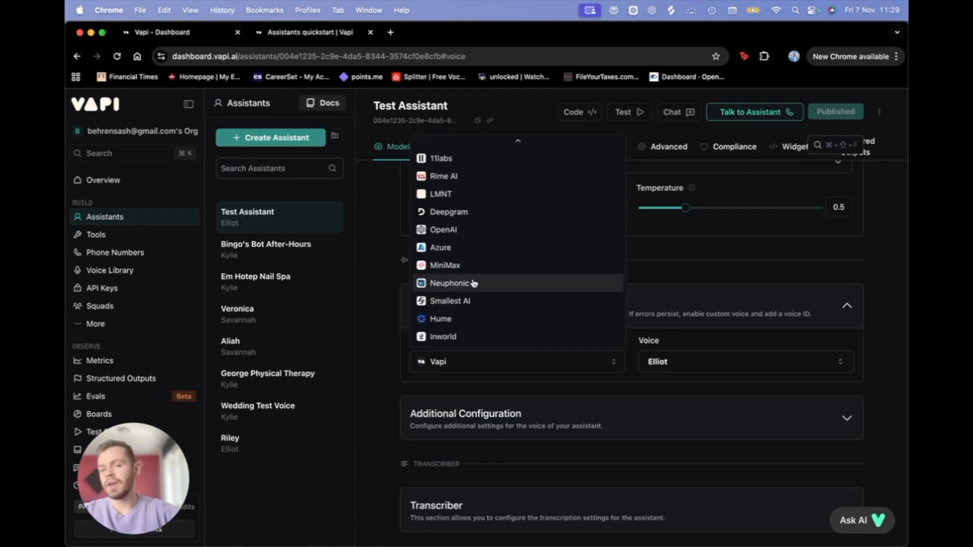
scroll(474, 283, "up", 2)
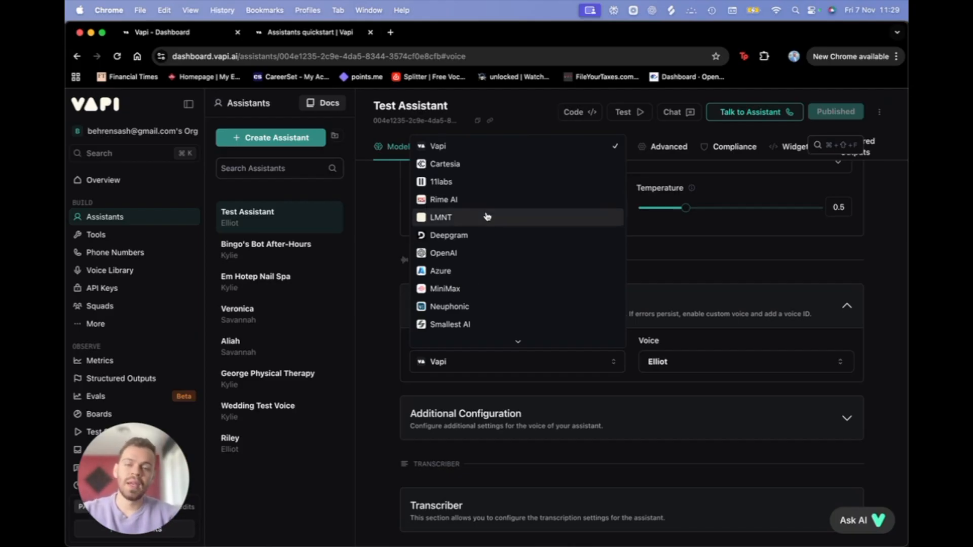
scroll(487, 217, "down", 1)
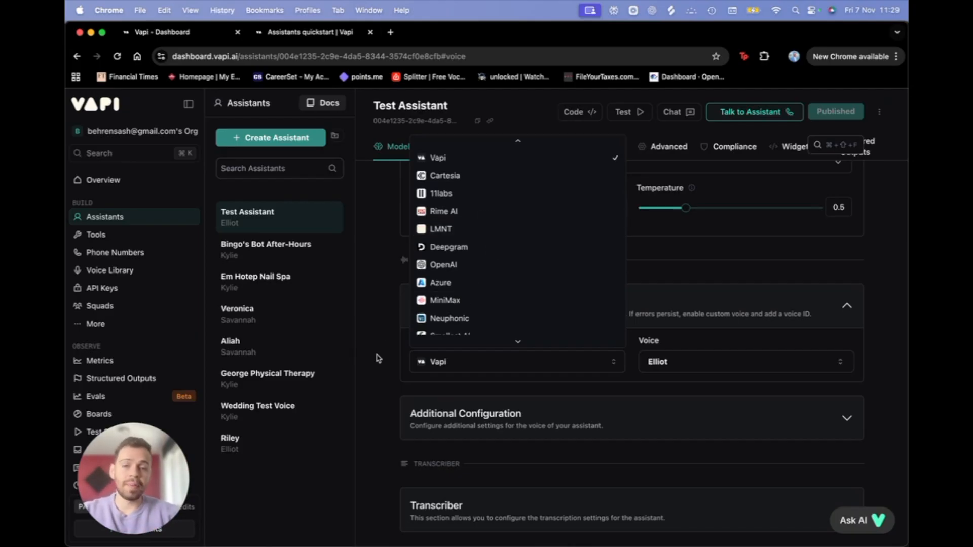
left_click(390, 363)
Step: Choose Kylie as the assistant's voice in place of Elliot
left_click(752, 363)
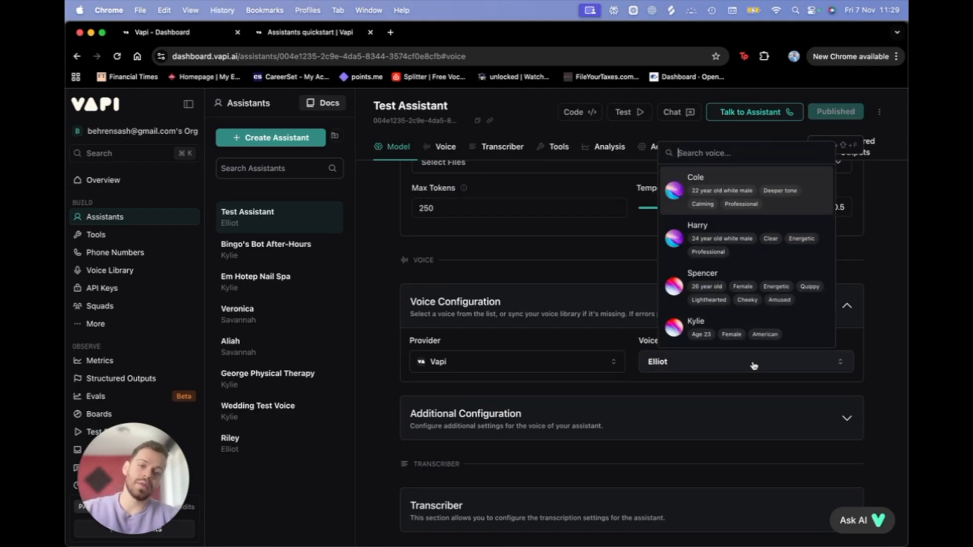
scroll(762, 311, "down", 3)
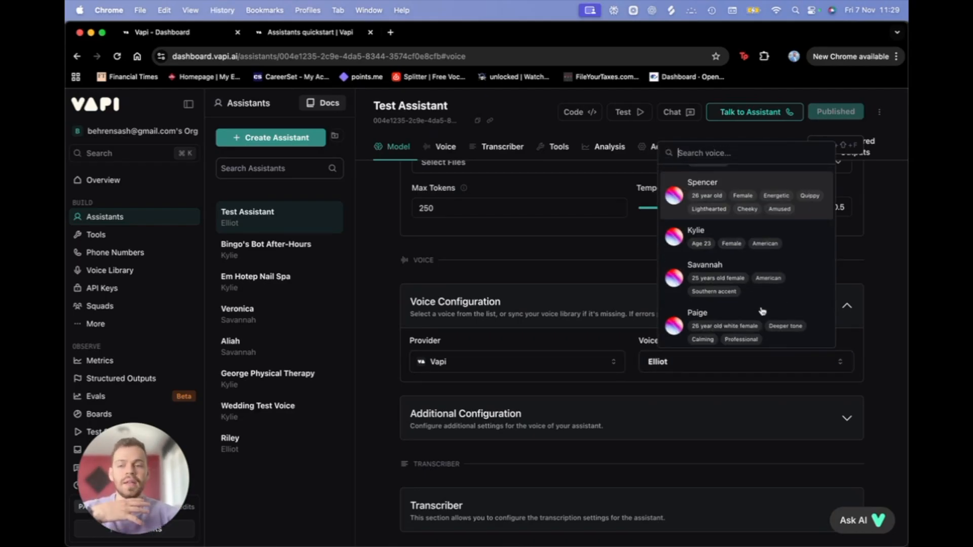
scroll(763, 311, "down", 1)
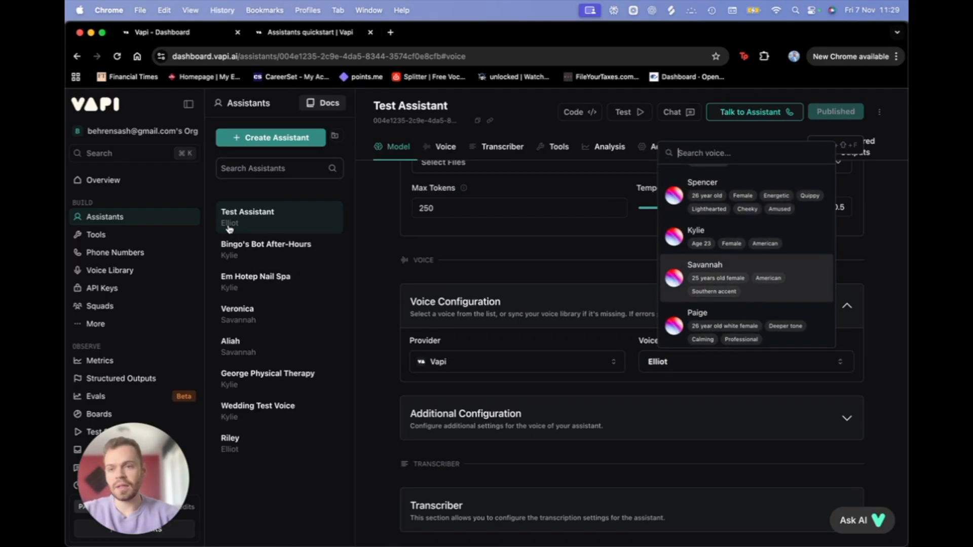
left_click(799, 241)
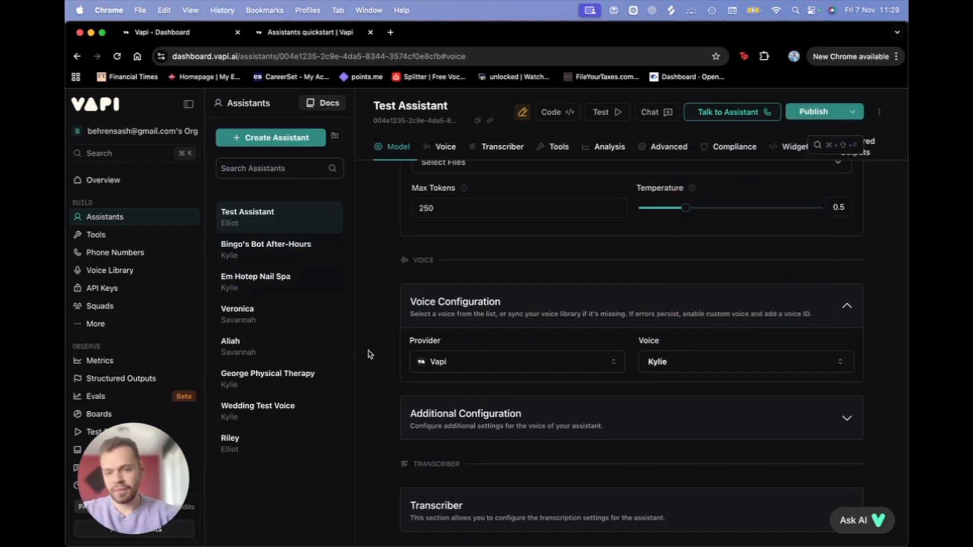
scroll(566, 376, "down", 3)
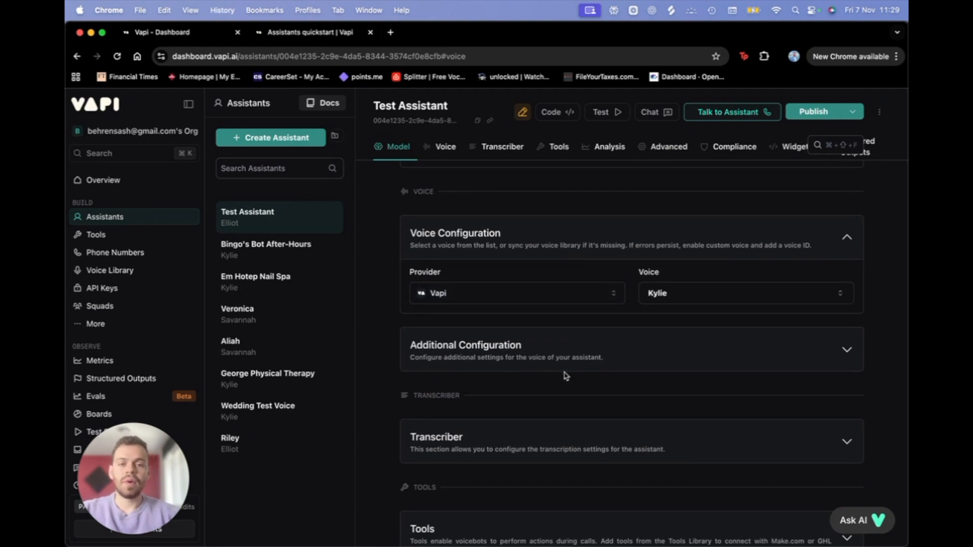
Step: Publish the assistant with the new Kylie voice
left_click(825, 113)
left_click(784, 512)
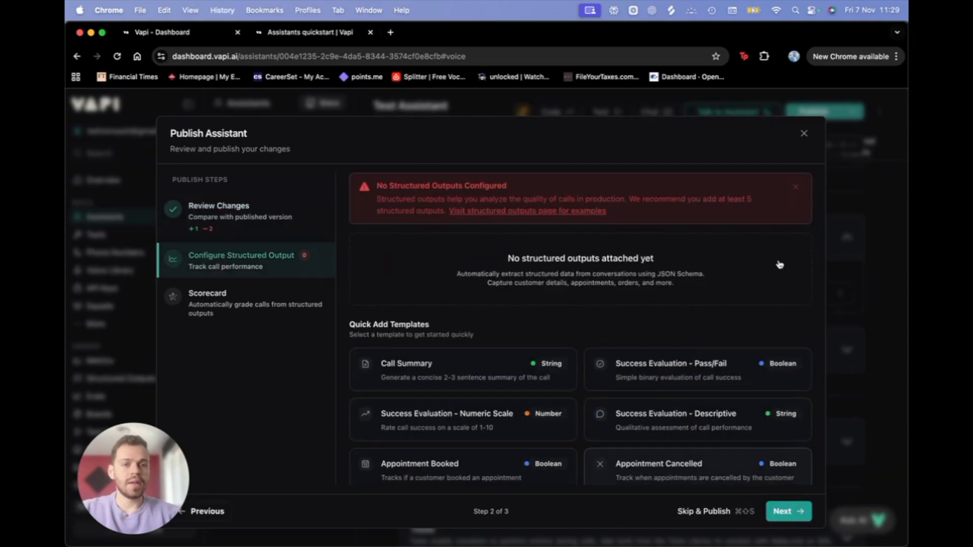
left_click(786, 511)
left_click(786, 512)
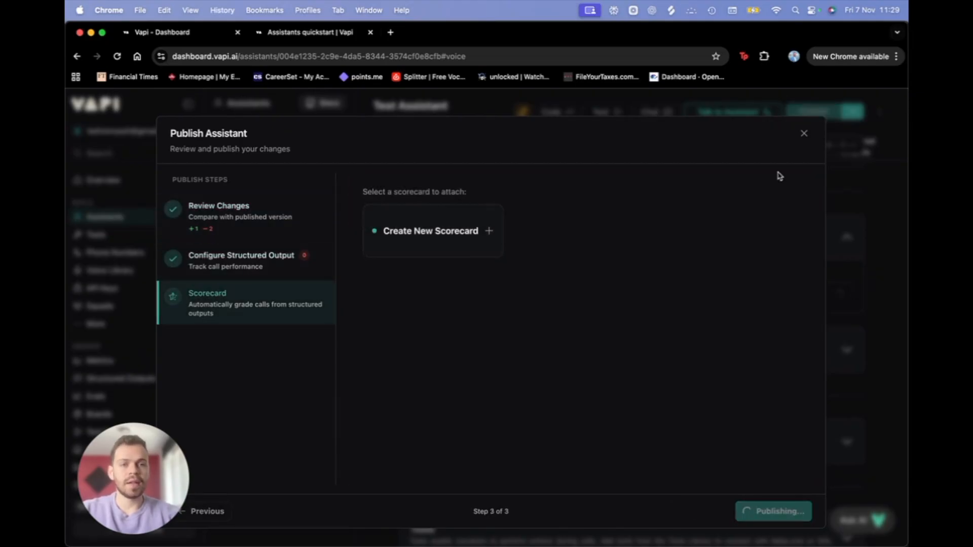
Step: Make a brief test call to Brooke, end it, and close the Call Transcript panel
left_click(755, 111)
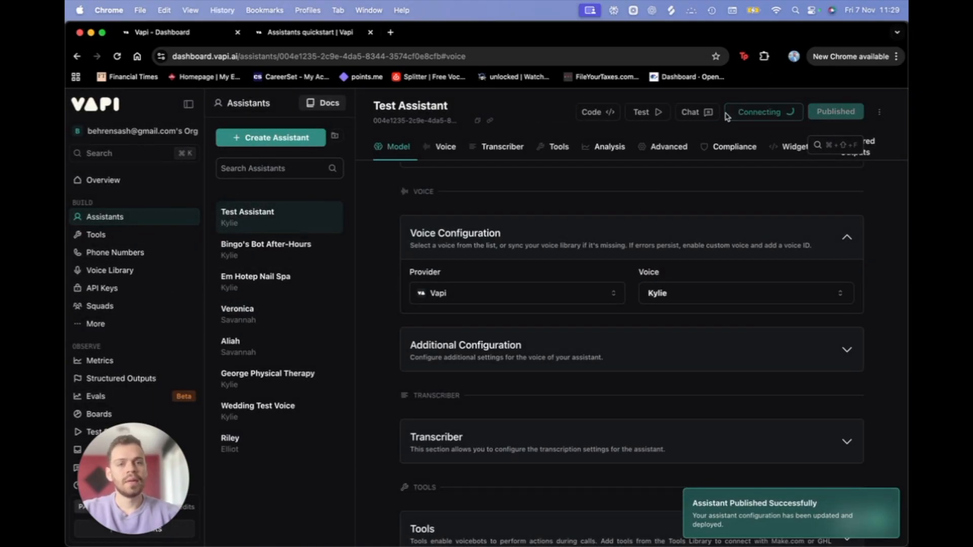
scroll(576, 351, "up", 1)
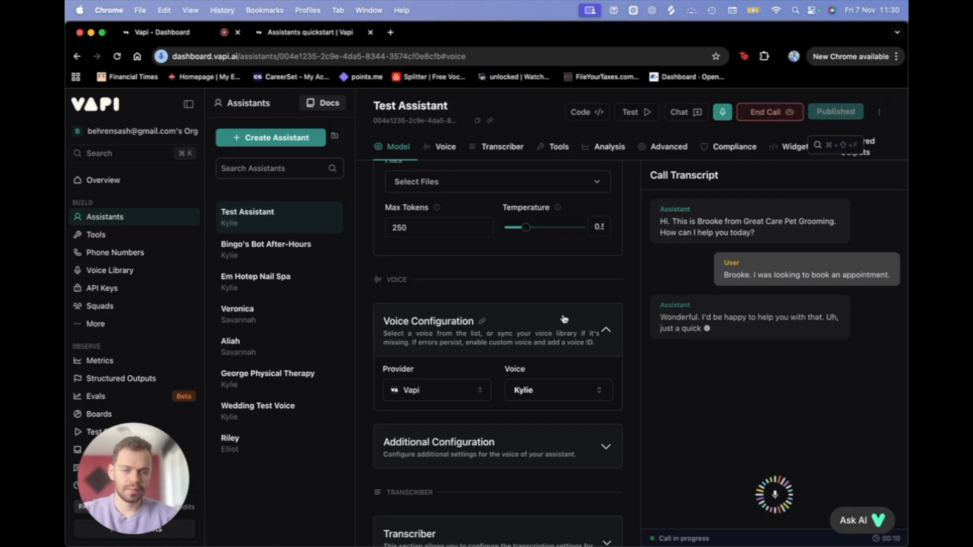
left_click(770, 112)
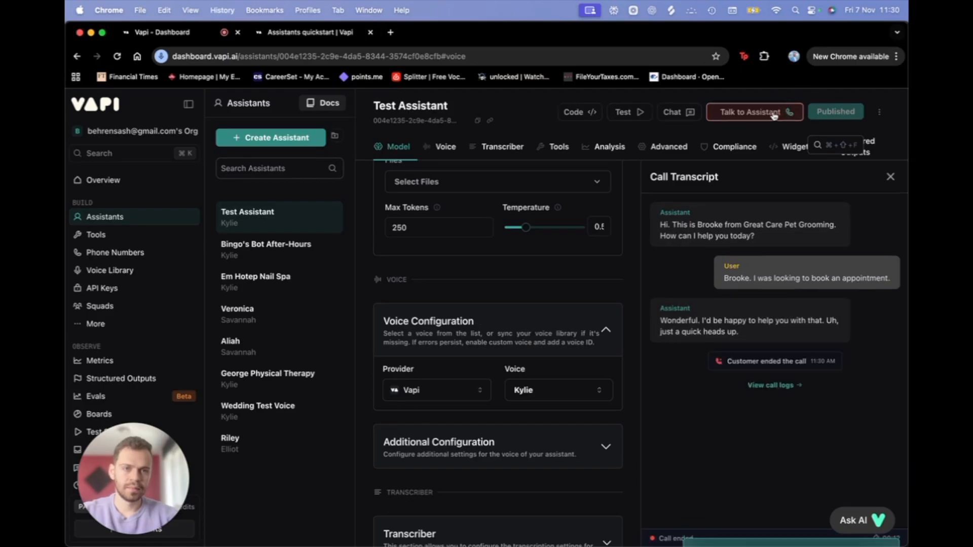
left_click(889, 177)
scroll(517, 434, "down", 3)
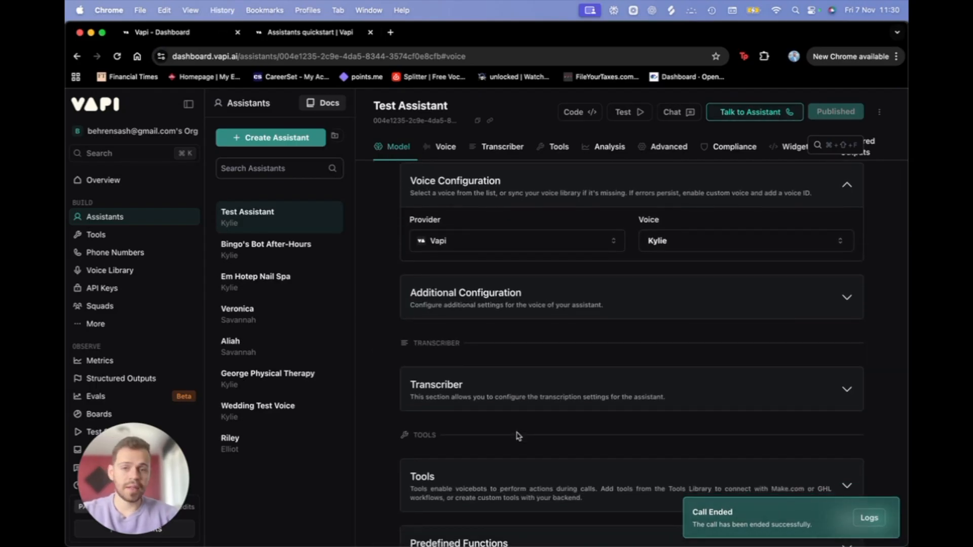
Step: Under Additional Configuration, set Background Sound to Custom and check its people-in-lounge-1.mp3 URL
scroll(504, 367, "up", 2)
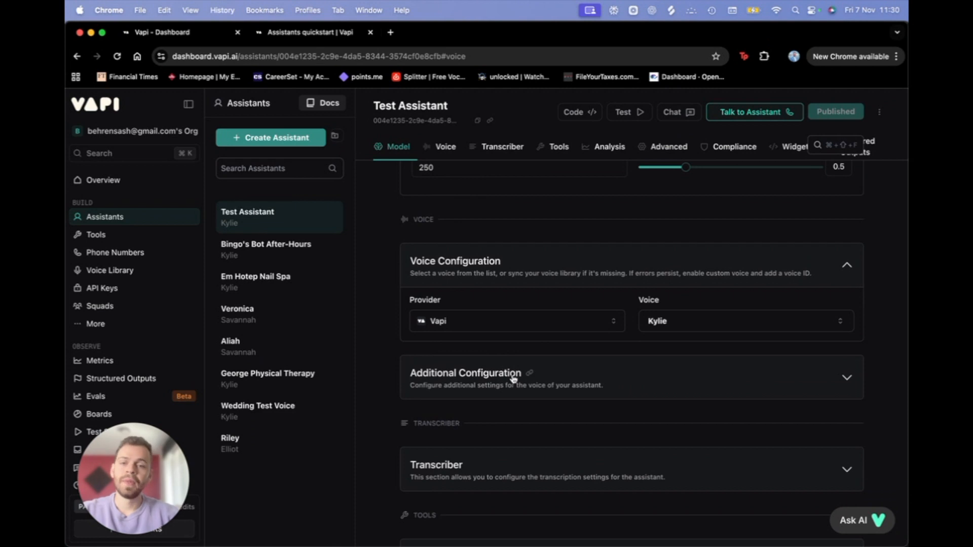
left_click(512, 377)
scroll(510, 403, "down", 2)
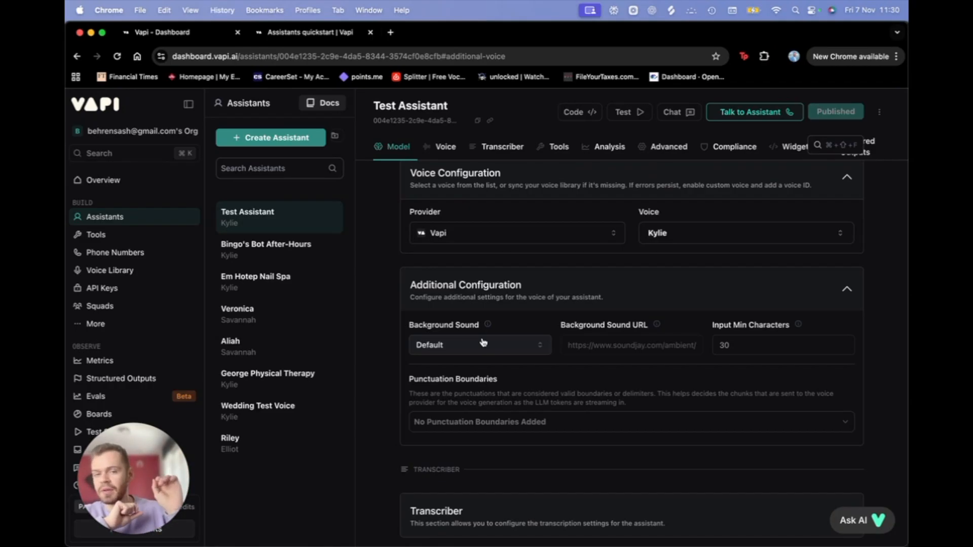
left_click(477, 344)
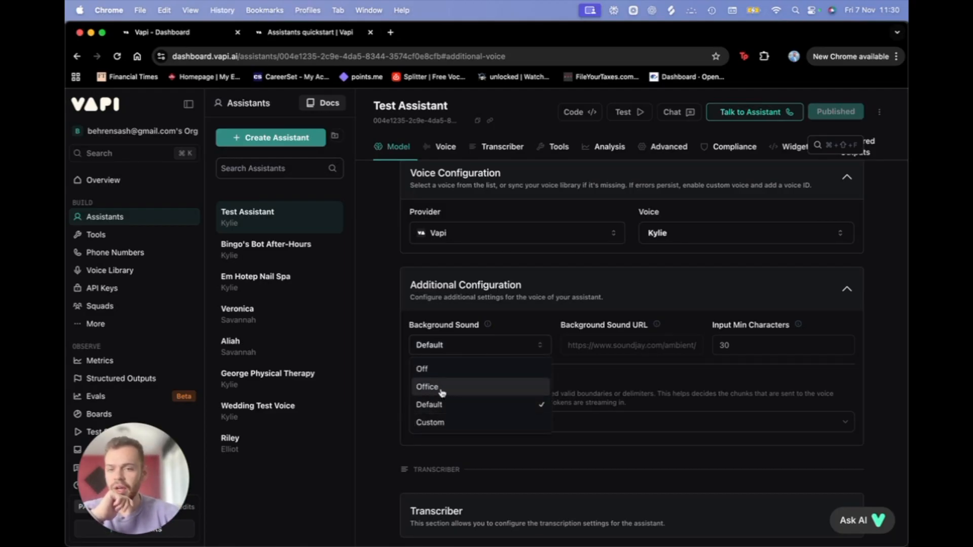
left_click(439, 427)
left_click_drag(627, 344, 718, 354)
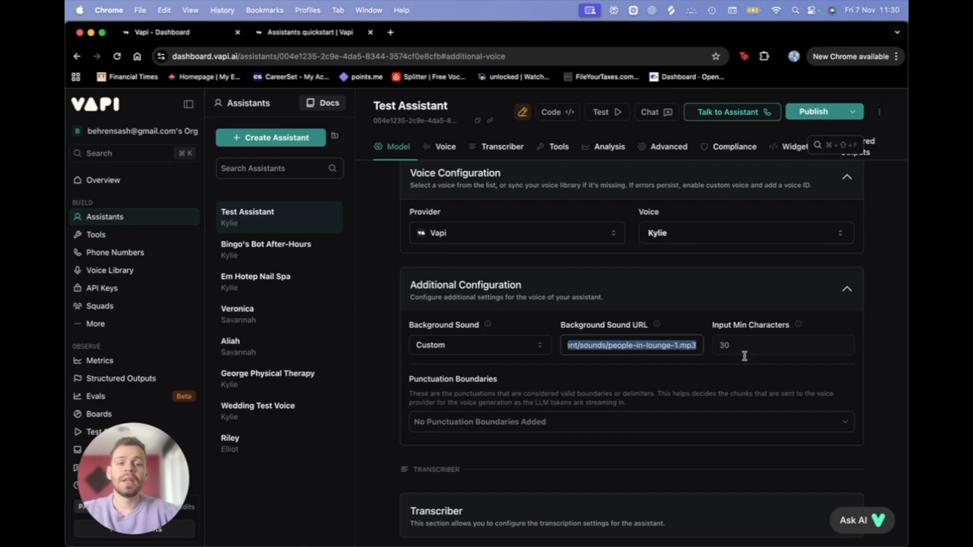
left_click(682, 350)
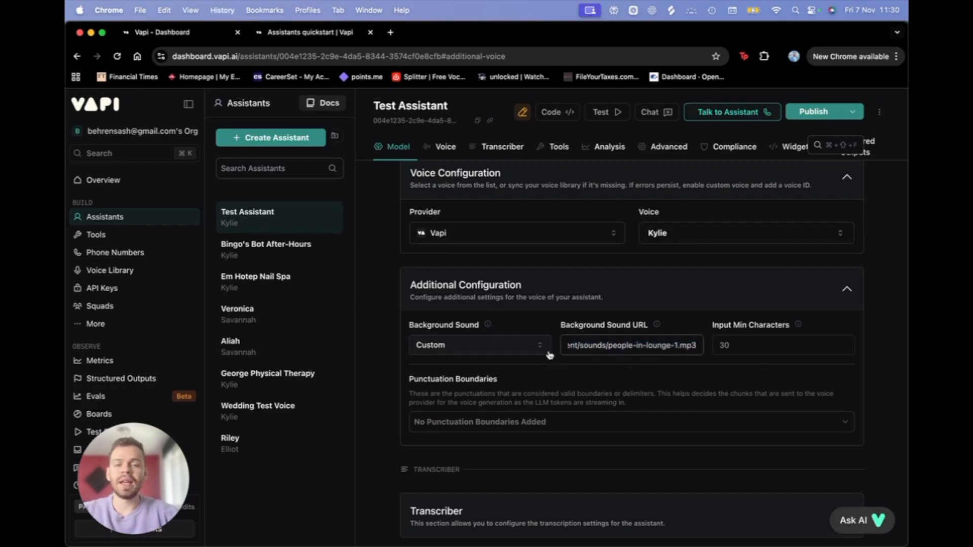
left_click_drag(597, 347, 486, 341)
left_click(640, 350)
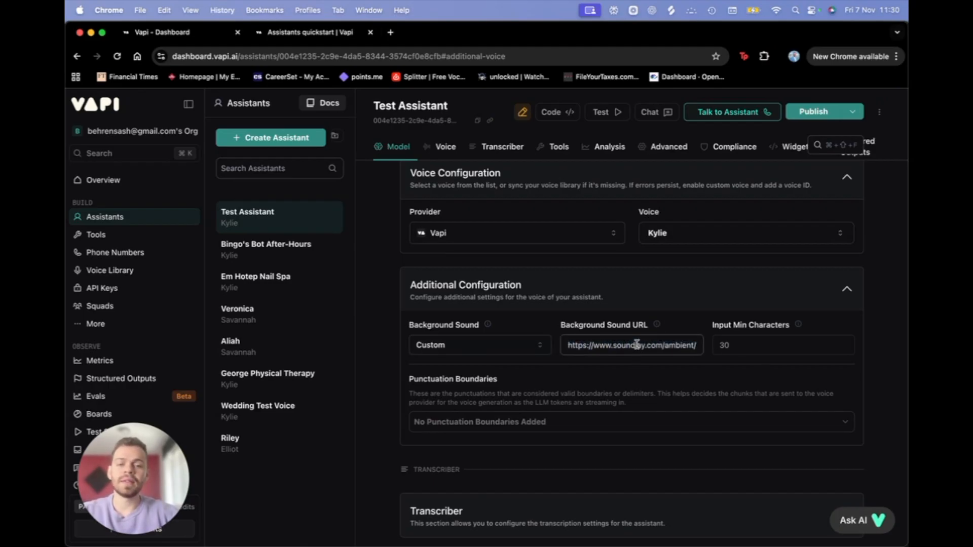
left_click_drag(637, 344, 761, 347)
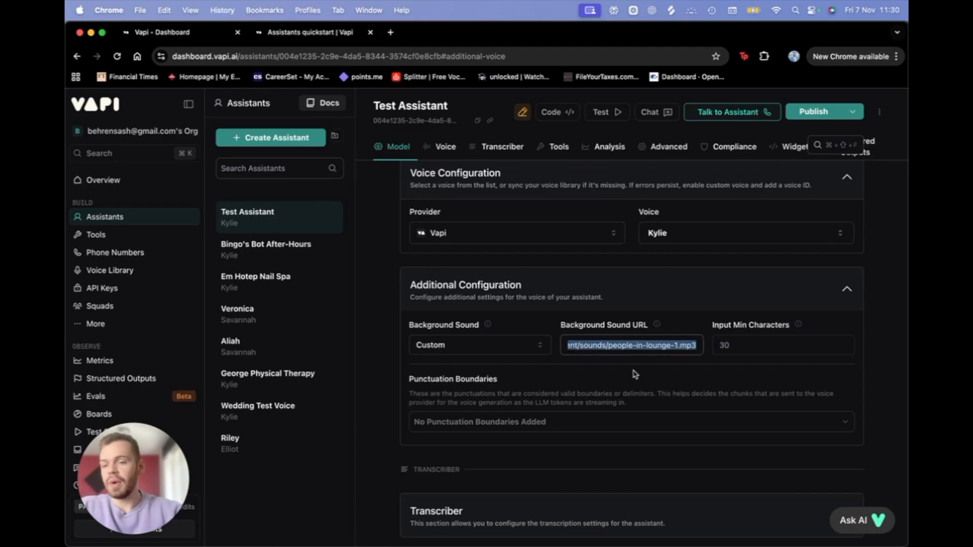
left_click(611, 283)
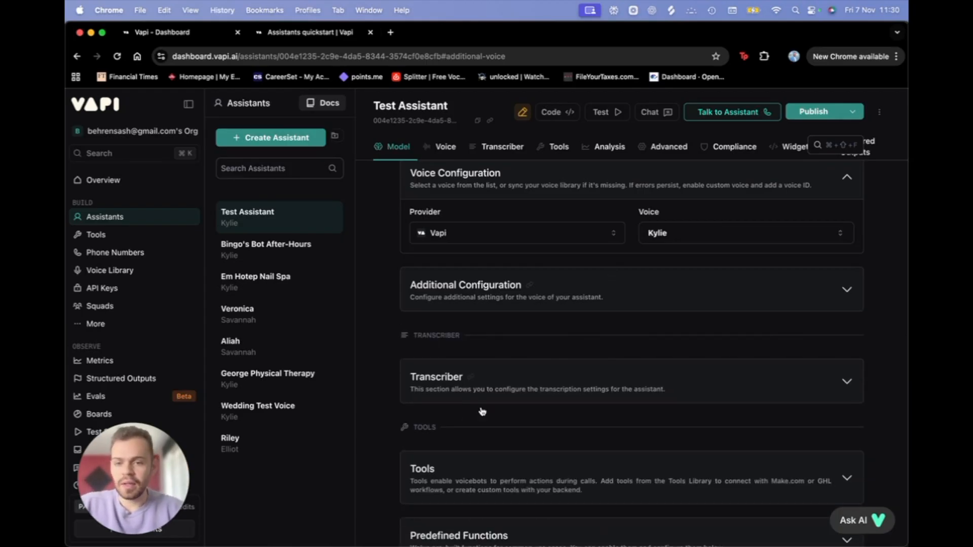
scroll(465, 422, "down", 2)
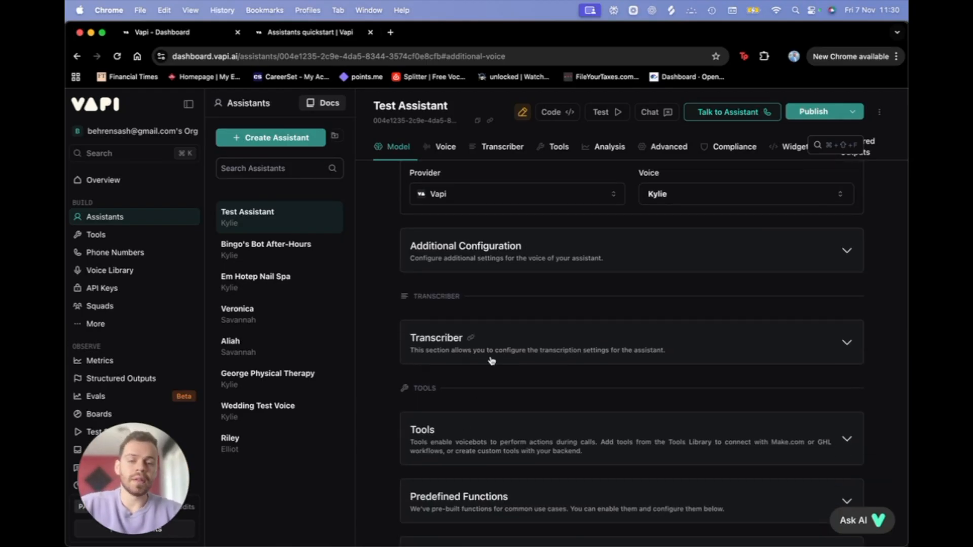
Step: Keep the transcriber on Deepgram with the Nova 2 model, then expand the Tools card
scroll(501, 349, "down", 1)
left_click(525, 324)
scroll(529, 381, "down", 3)
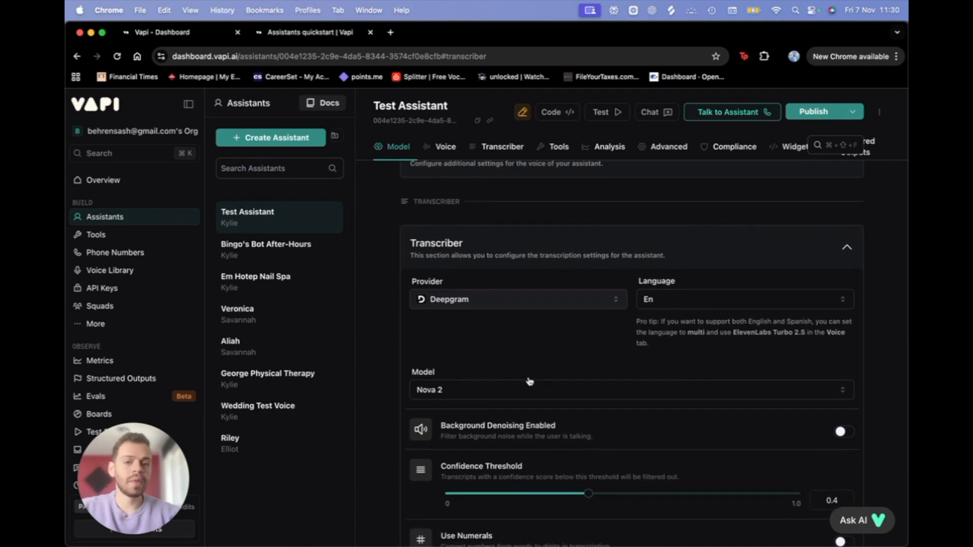
left_click(522, 304)
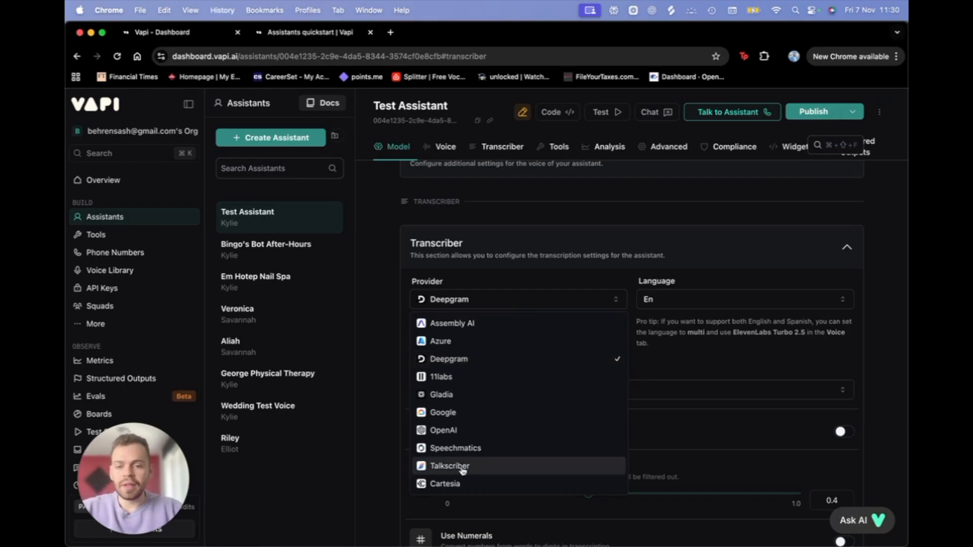
left_click(354, 357)
scroll(425, 364, "down", 3)
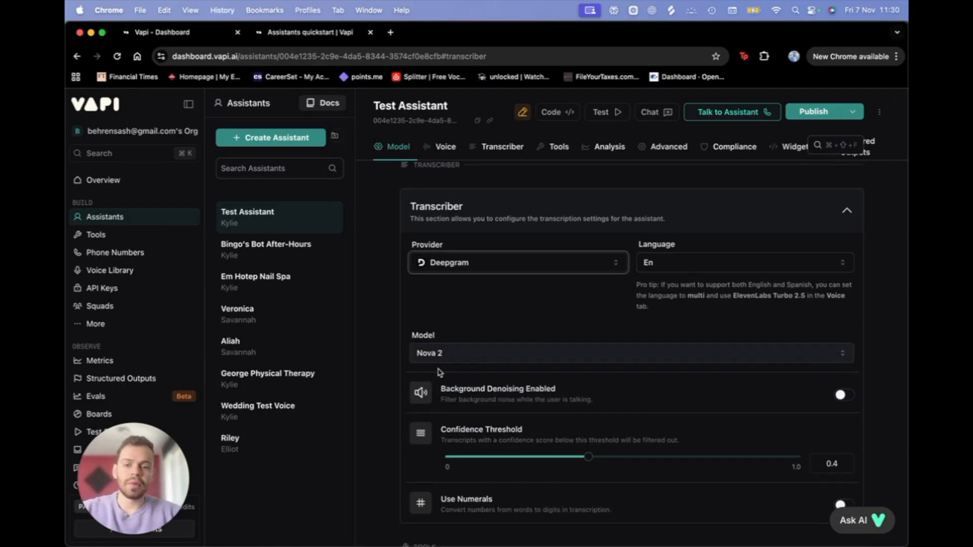
left_click(487, 291)
left_click(488, 291)
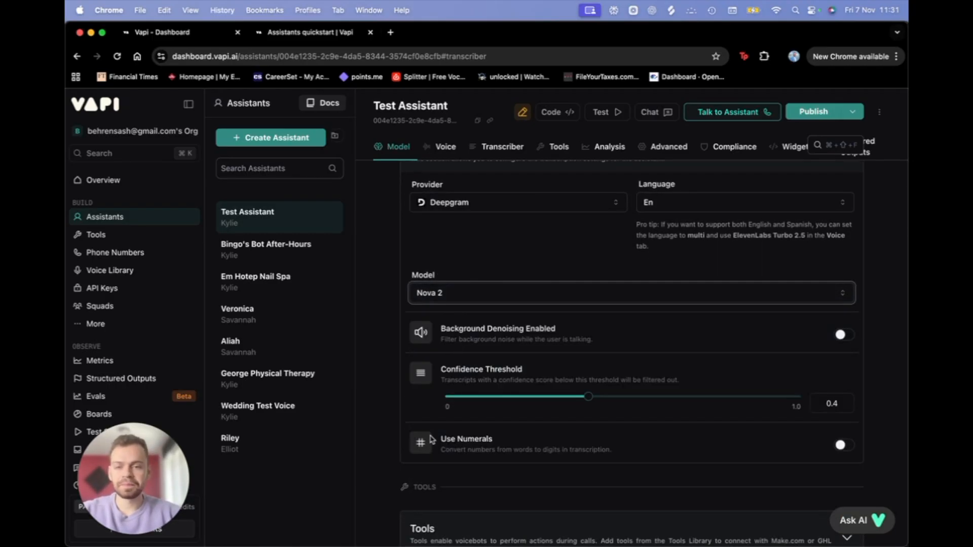
scroll(497, 355, "down", 5)
left_click(499, 297)
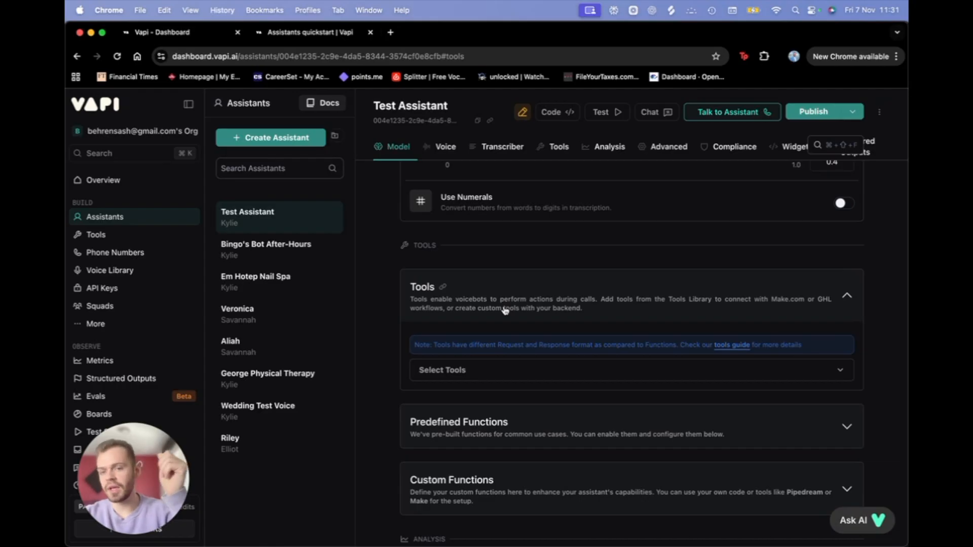
Step: Browse the Select Tools list without choosing a tool, then collapse Tools
left_click(499, 374)
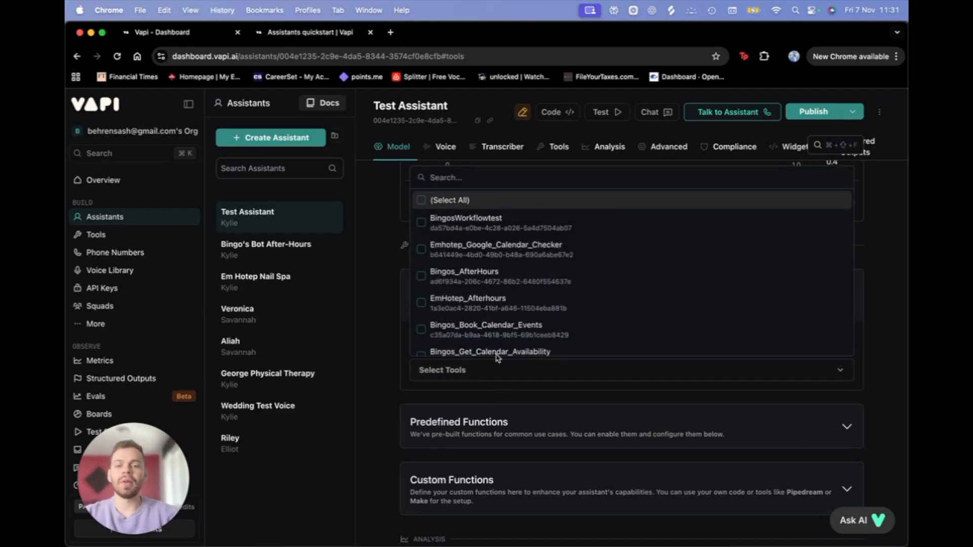
scroll(498, 330, "down", 2)
left_click(371, 376)
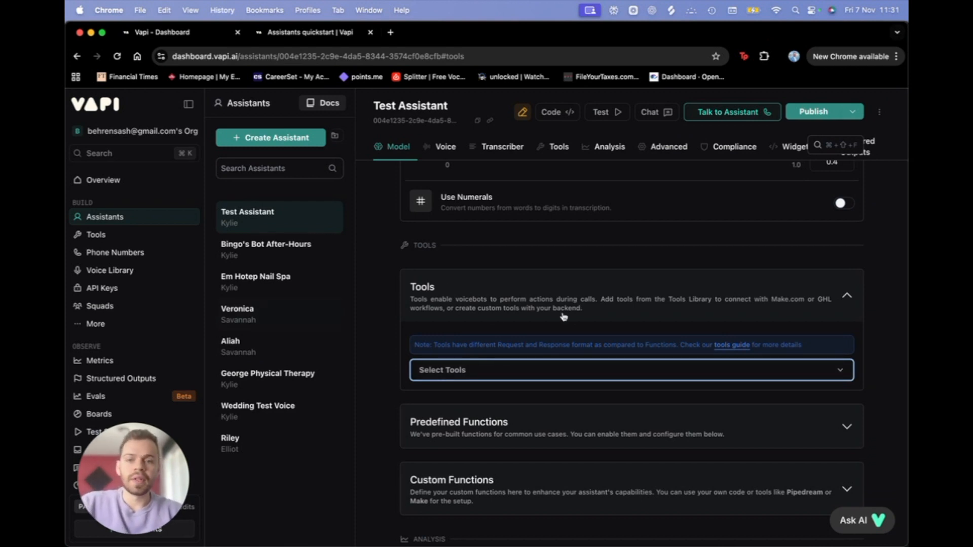
left_click(589, 305)
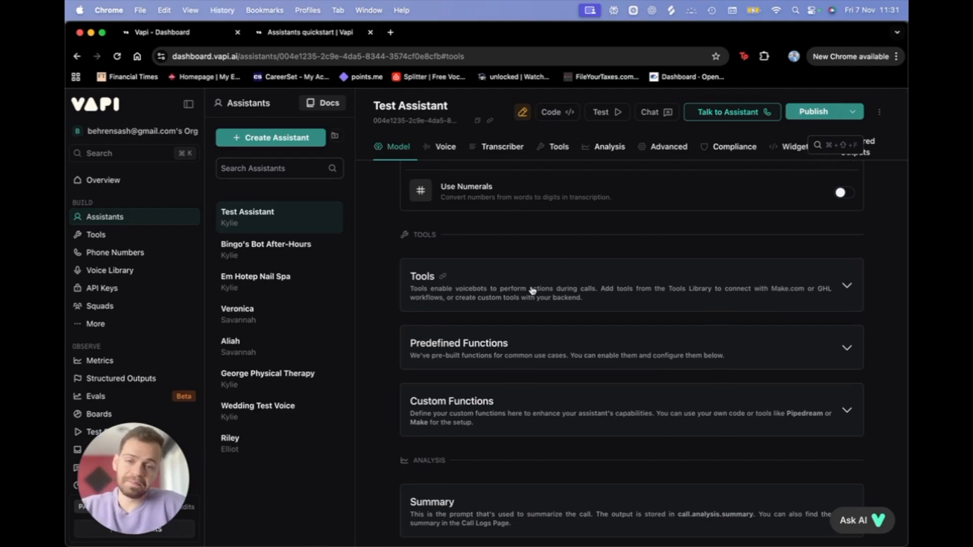
Step: Review Predefined Functions (End Call and Dial Keypad off) and the empty Custom Functions section
scroll(532, 292, "down", 1)
left_click(538, 318)
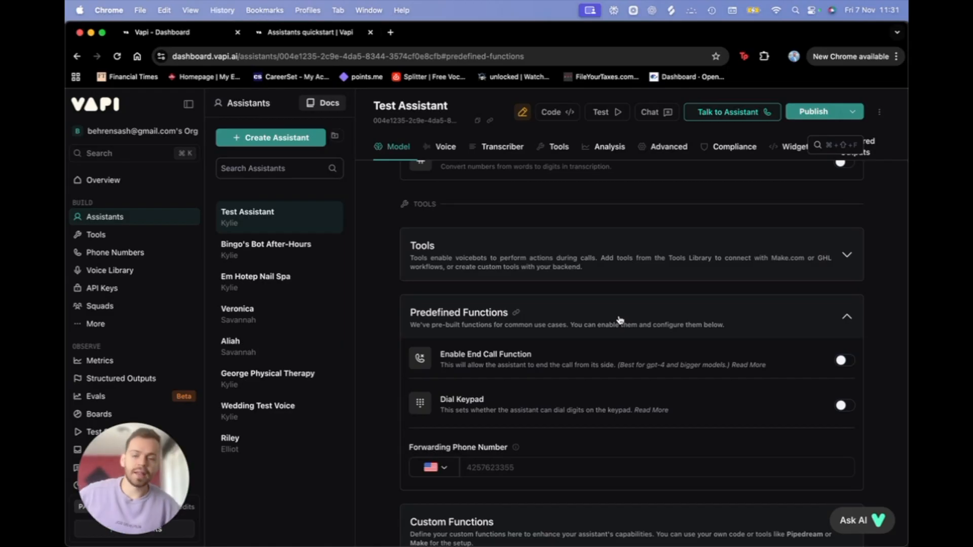
left_click(517, 476)
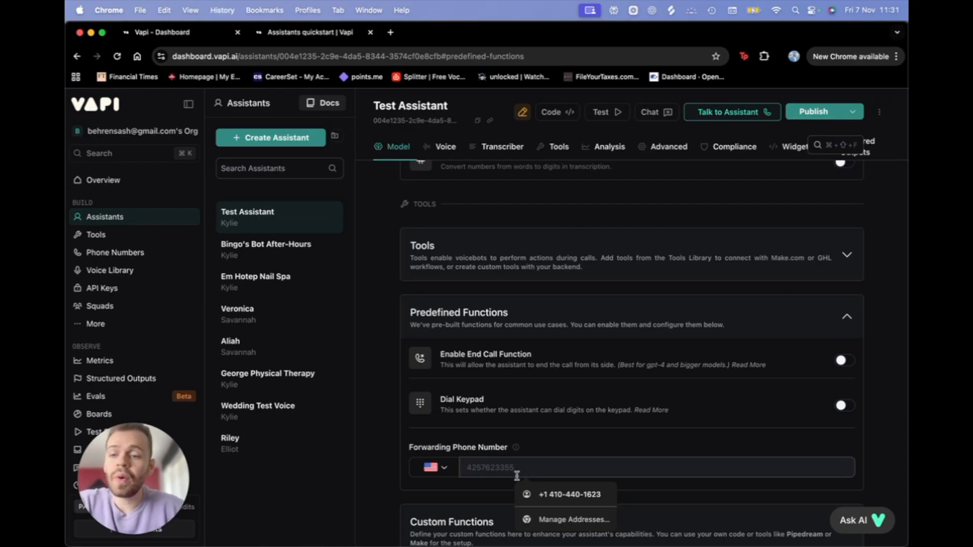
scroll(516, 477, "down", 2)
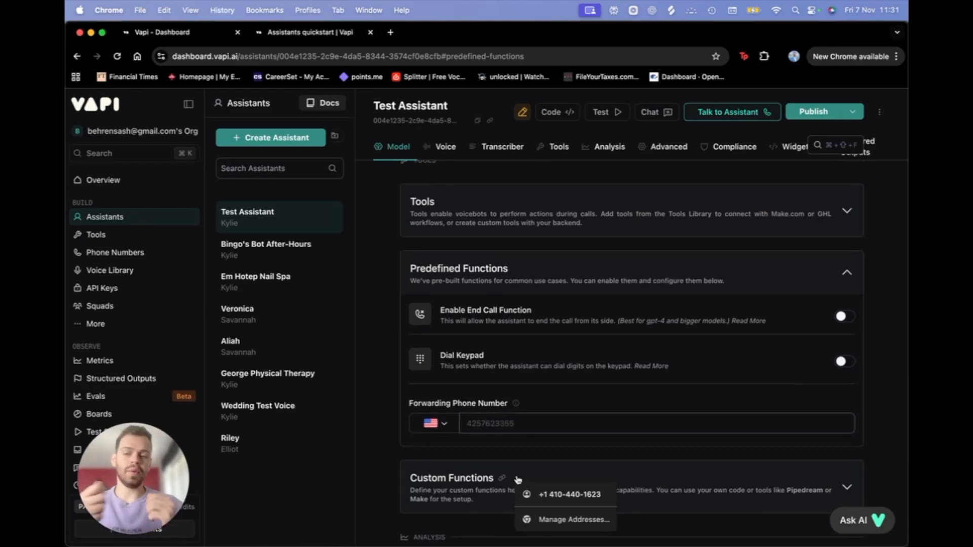
scroll(517, 478, "down", 3)
left_click(547, 435)
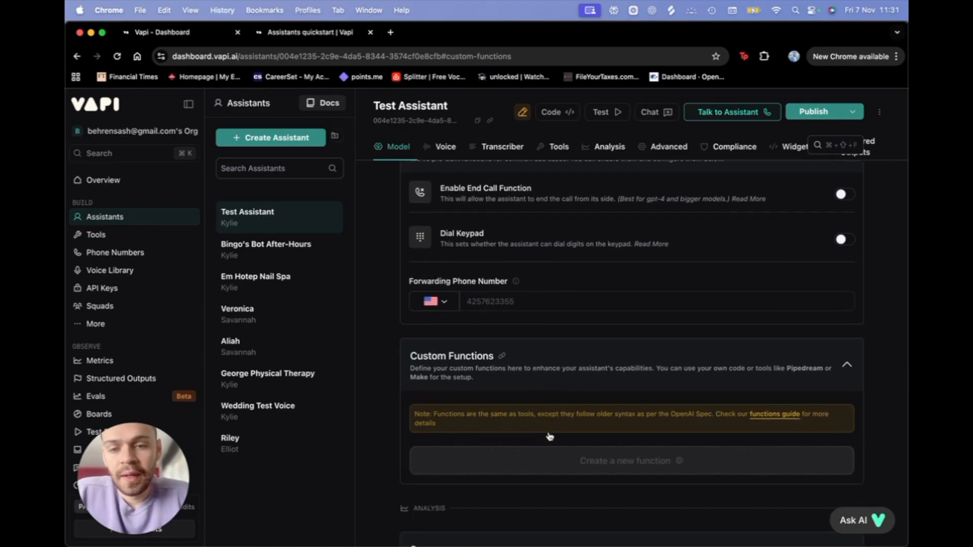
scroll(549, 435, "down", 3)
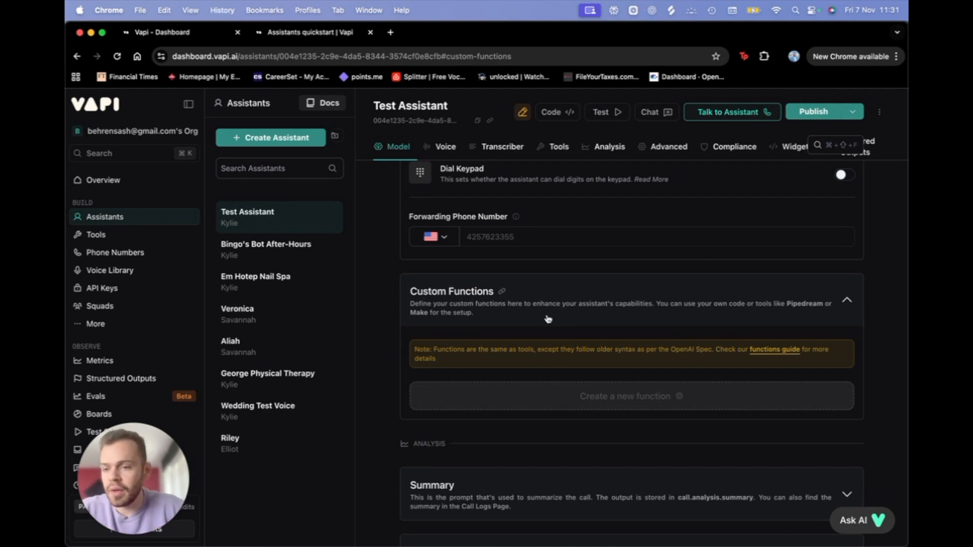
scroll(621, 302, "down", 4)
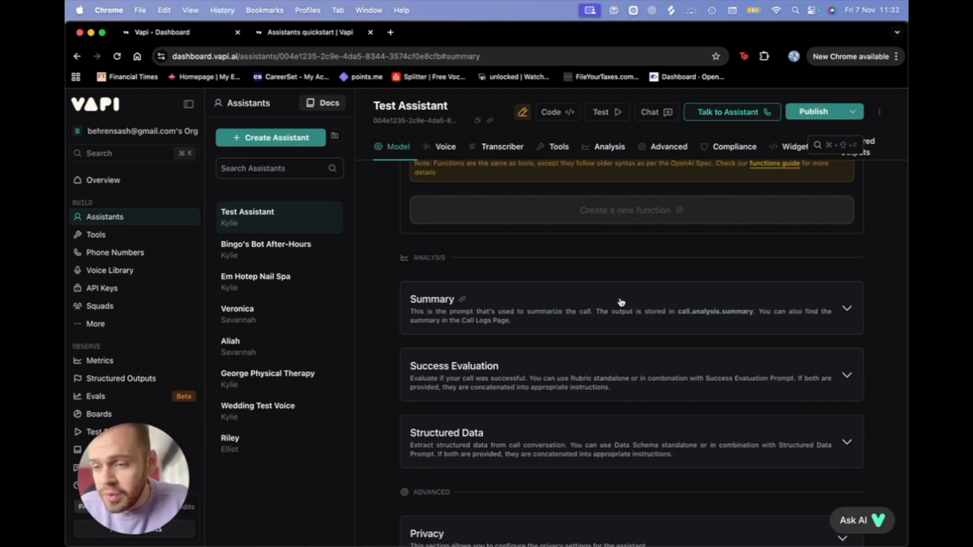
scroll(621, 302, "up", 6)
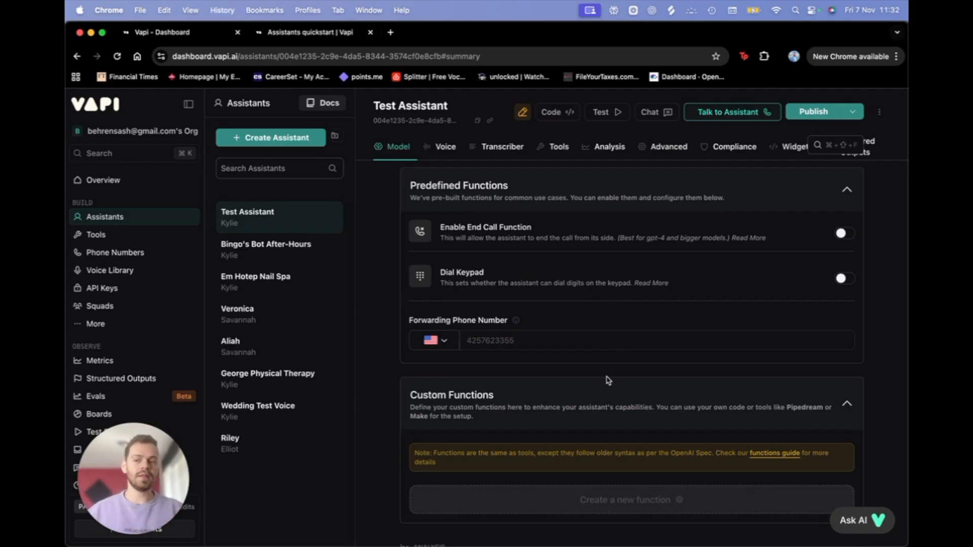
scroll(608, 380, "down", 10)
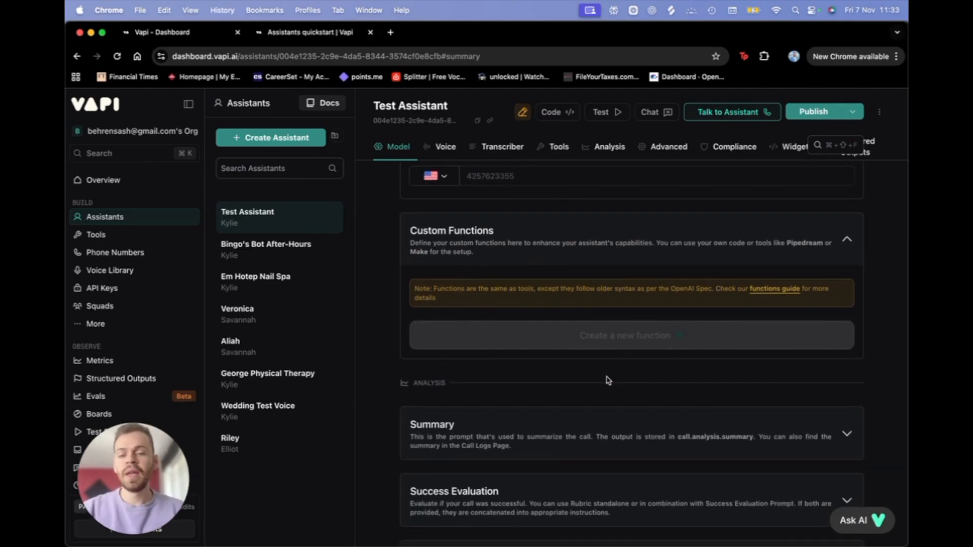
scroll(608, 380, "down", 4)
scroll(608, 380, "up", 2)
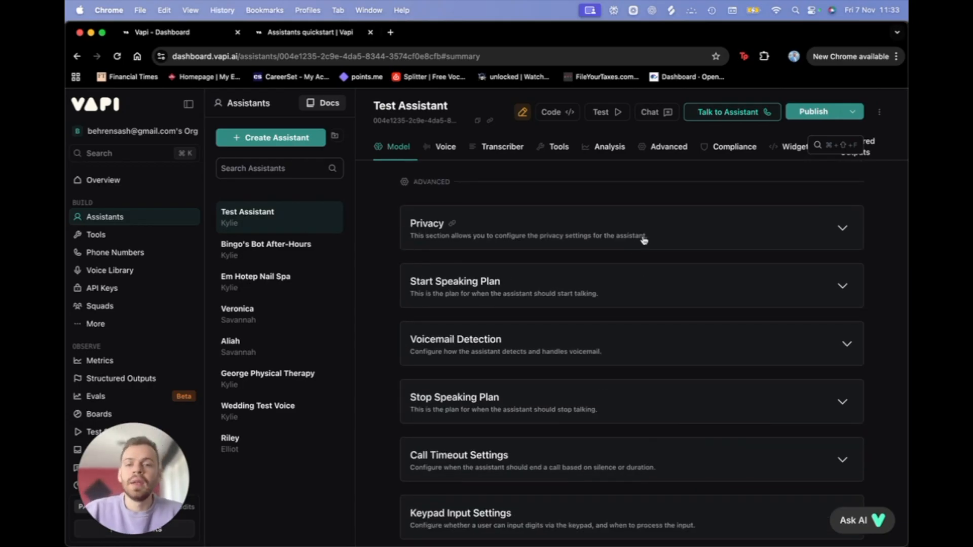
Step: Set the Start Speaking Plan's wait time to 0.8 seconds
left_click(665, 277)
scroll(665, 286, "down", 1)
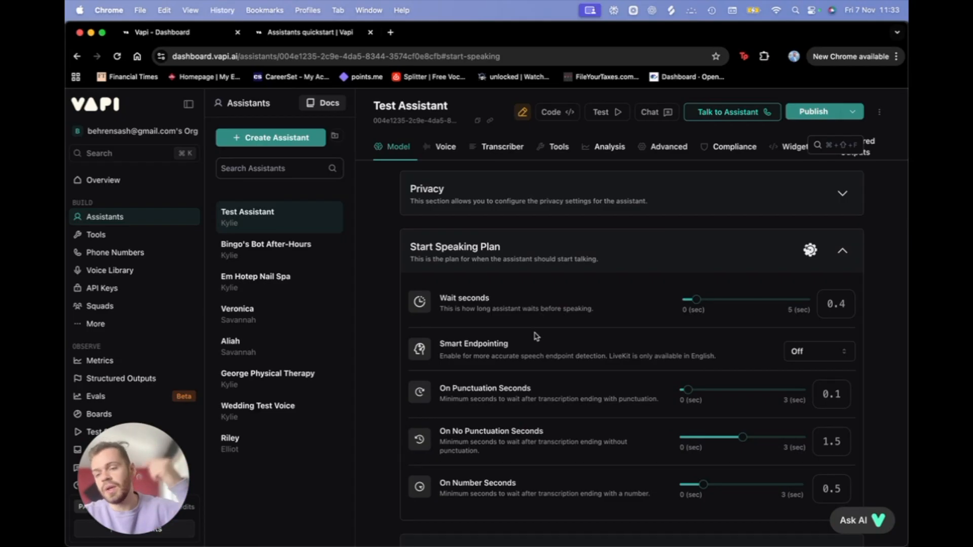
left_click(712, 300)
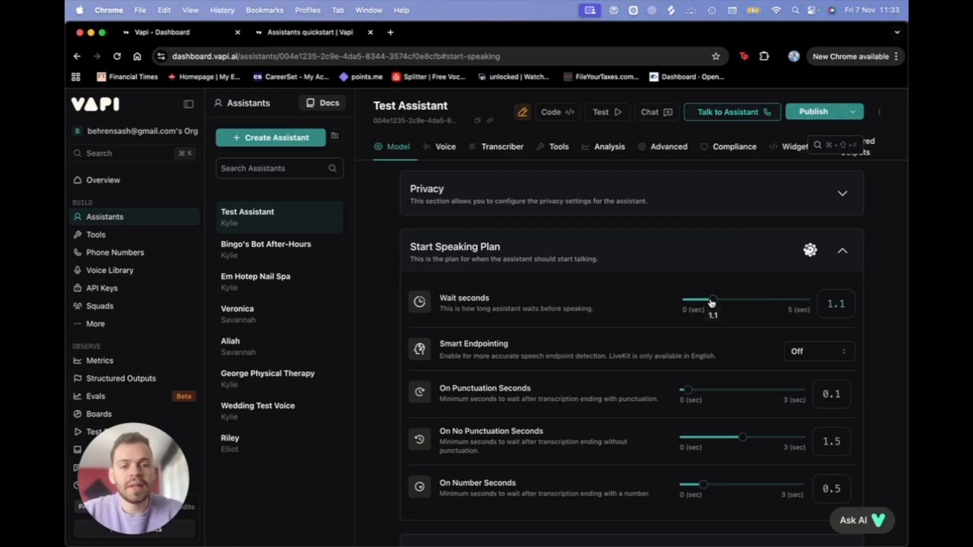
left_click_drag(713, 303, 705, 303)
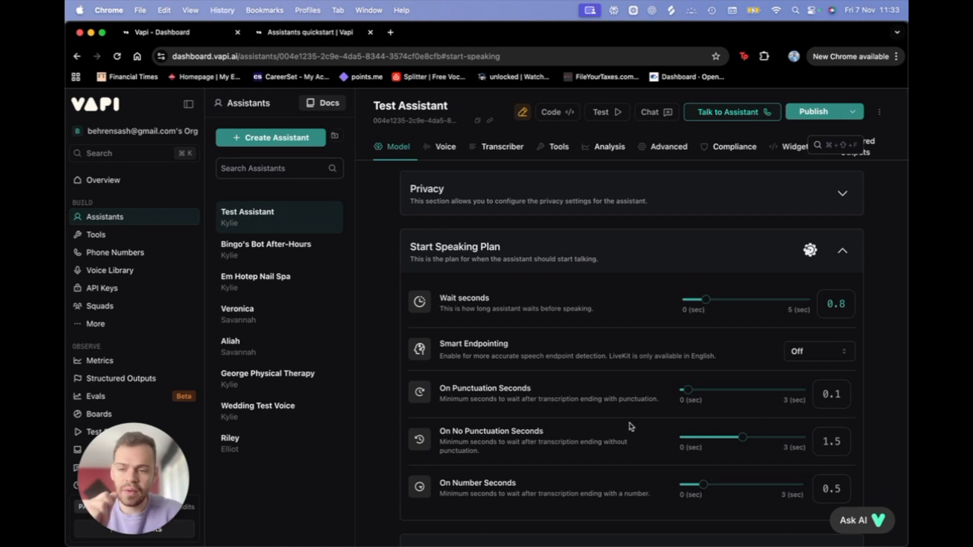
scroll(613, 456, "down", 2)
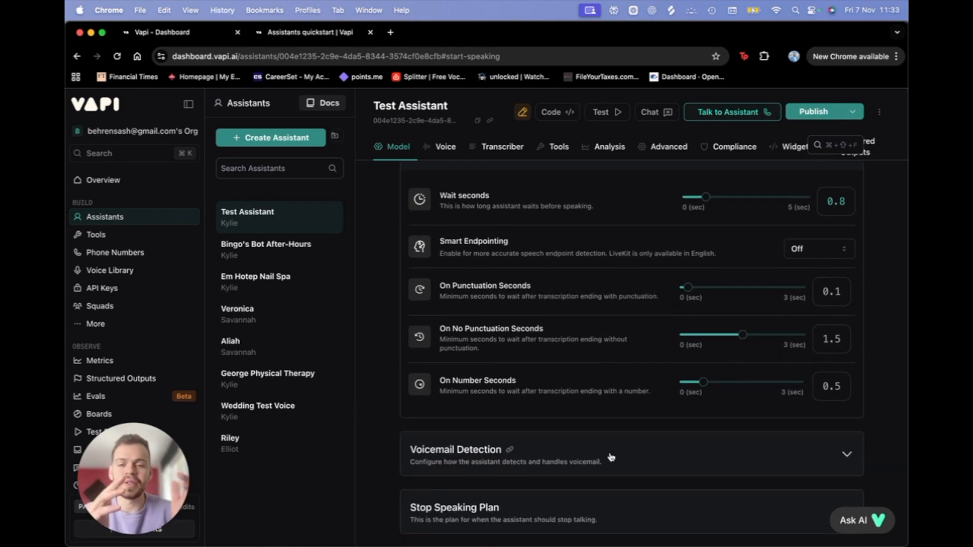
scroll(570, 437, "up", 1)
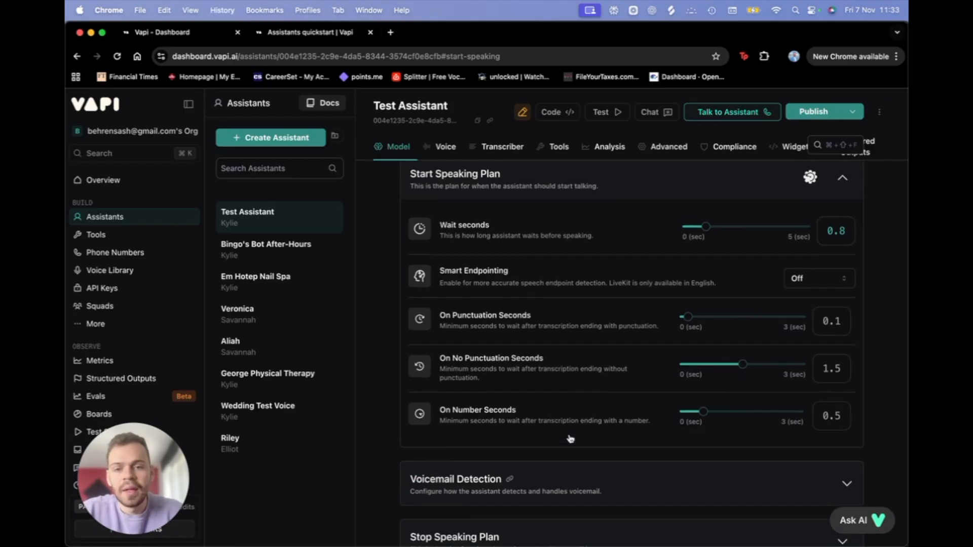
scroll(590, 367, "down", 2)
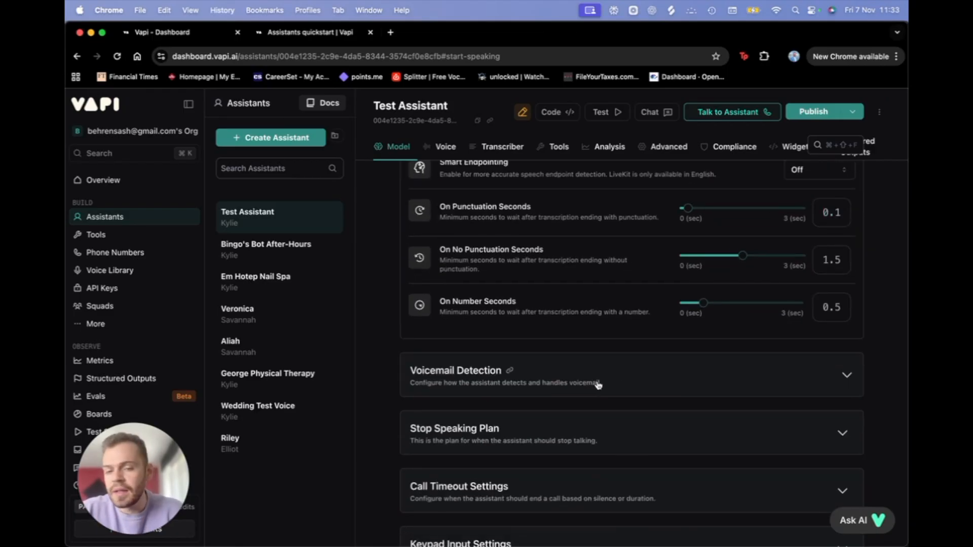
Step: Review the Voicemail Detection, Stop Speaking Plan, Call Timeout and Messaging settings
left_click(628, 386)
scroll(629, 387, "down", 3)
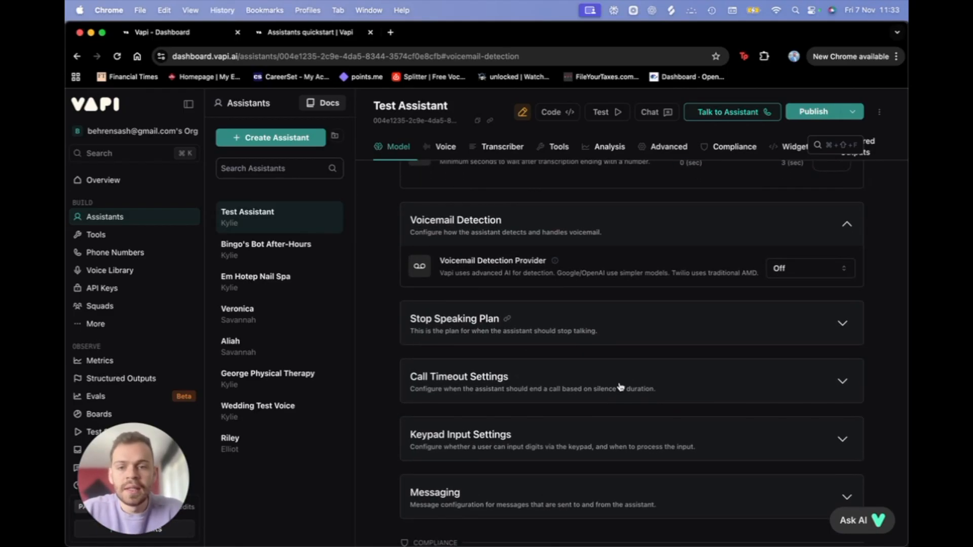
left_click(639, 346)
scroll(562, 349, "down", 3)
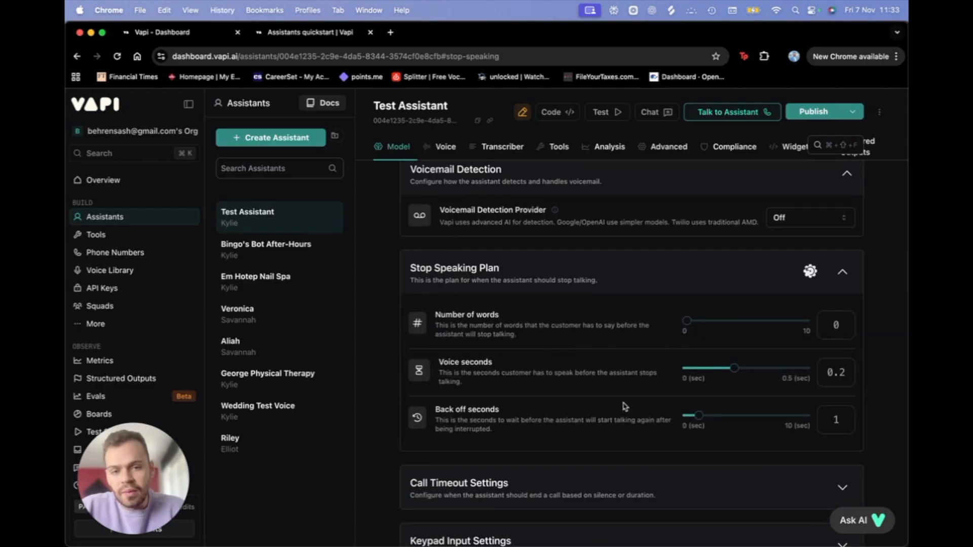
left_click(670, 352)
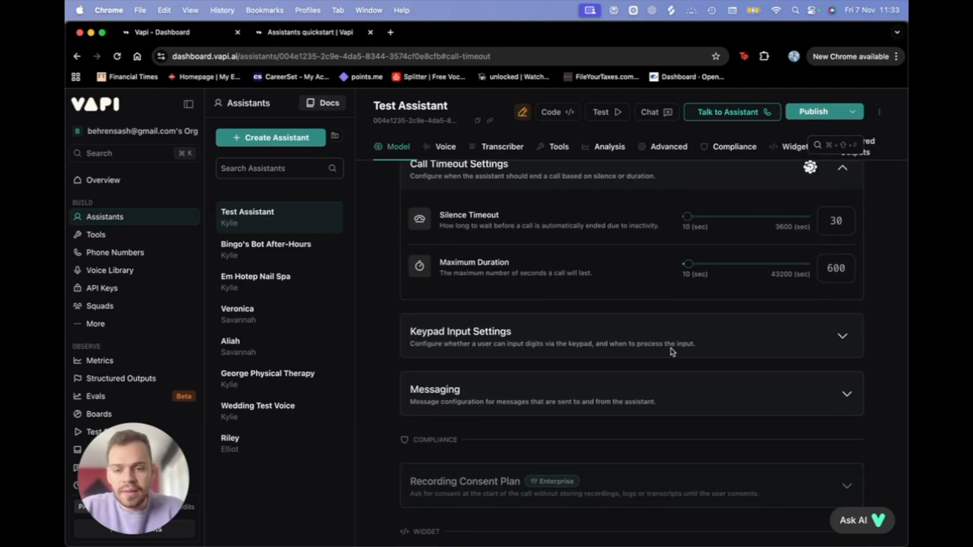
left_click(672, 352)
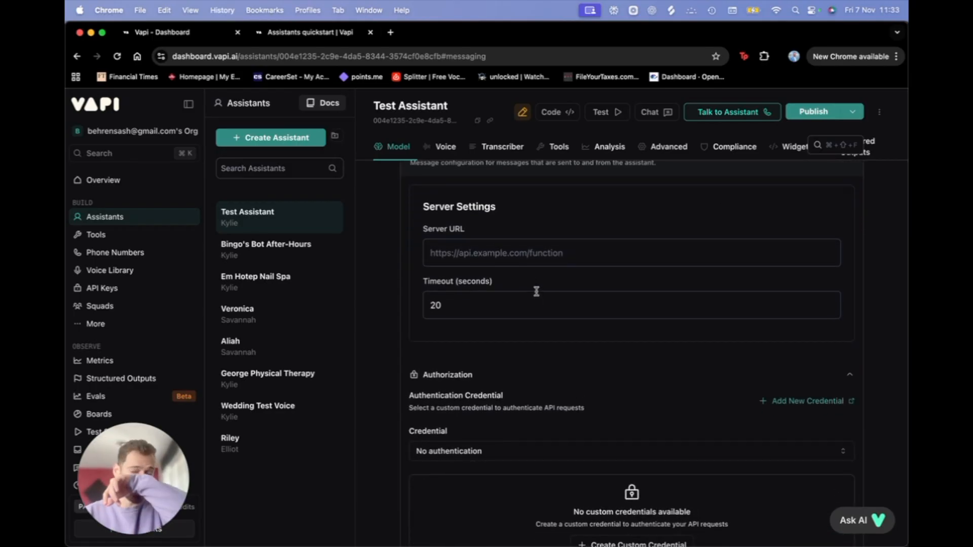
scroll(536, 291, "up", 1)
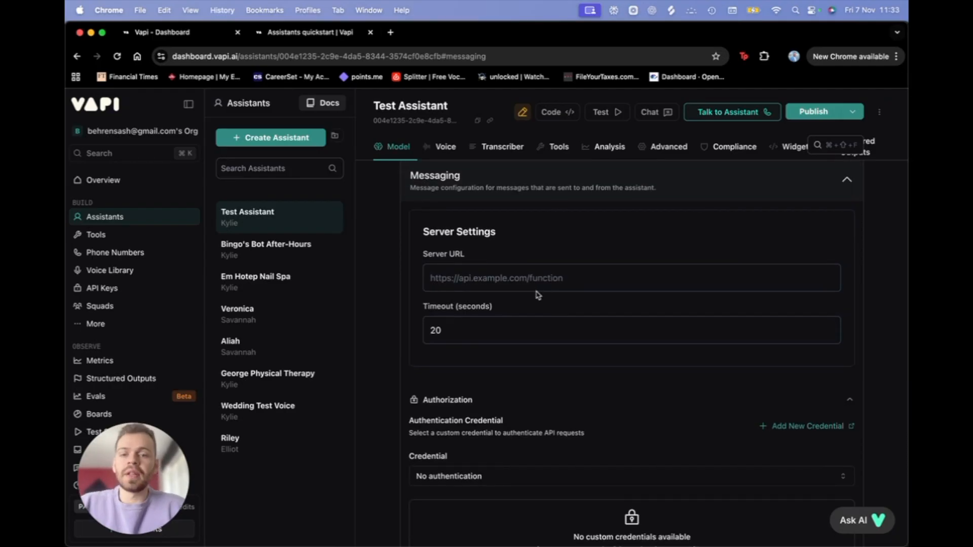
left_click(534, 283)
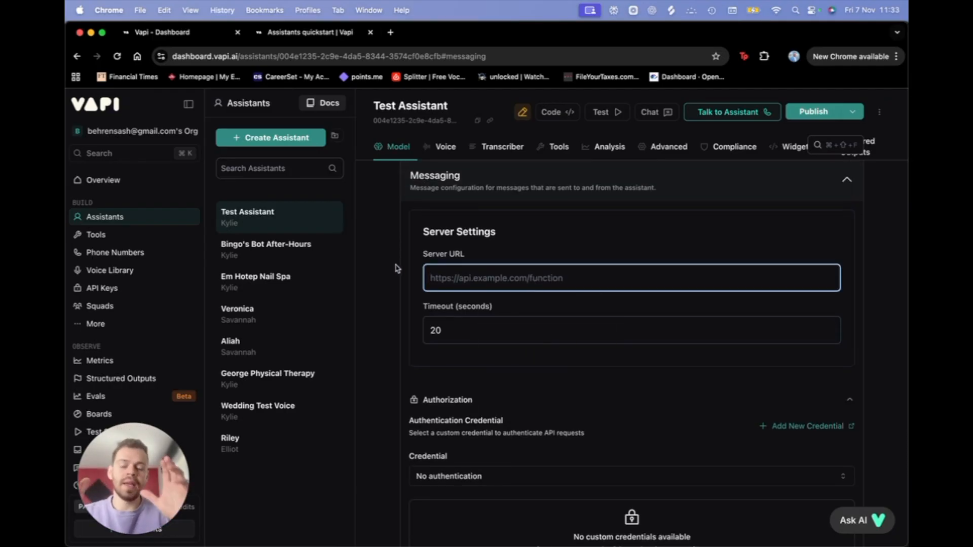
scroll(486, 265, "up", 2)
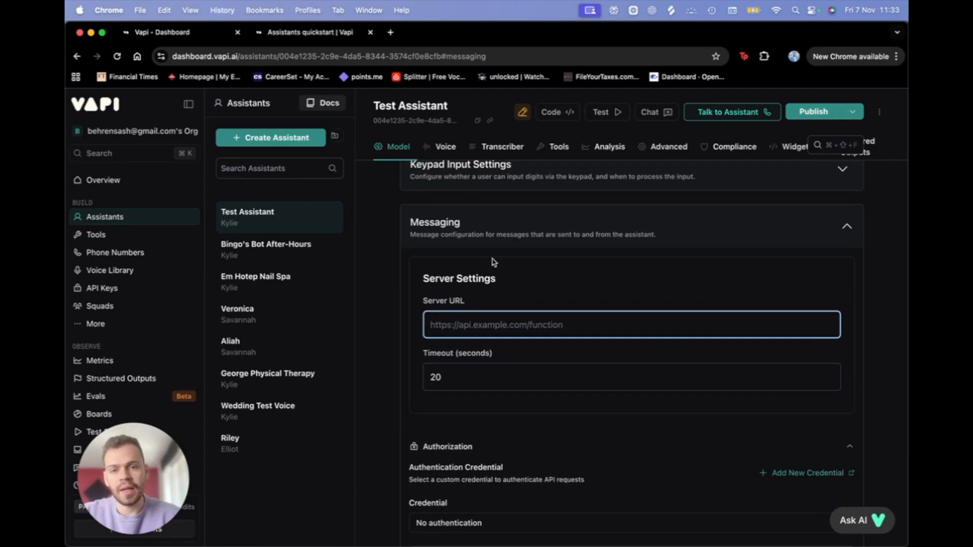
left_click(769, 232)
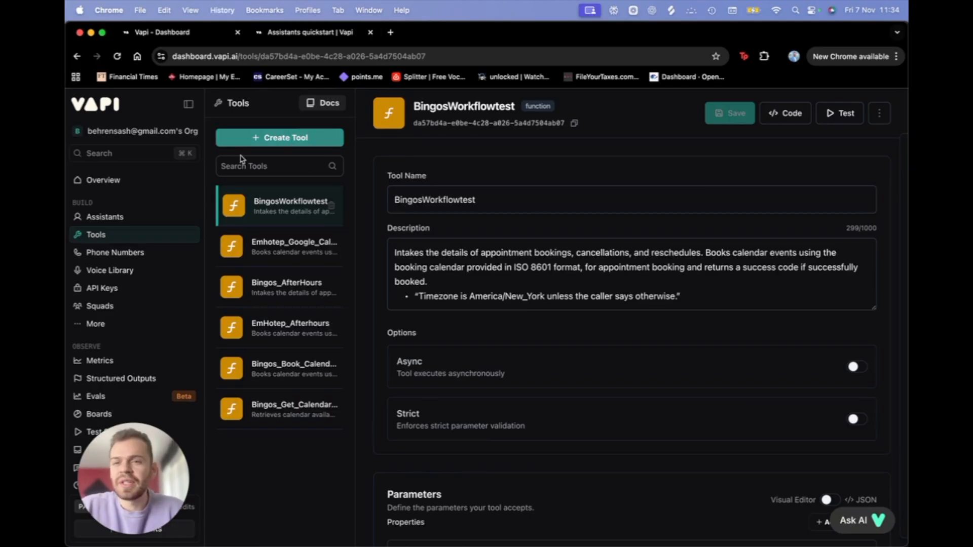
Step: Create a new Custom Tool from the Create Tool type list
left_click(285, 139)
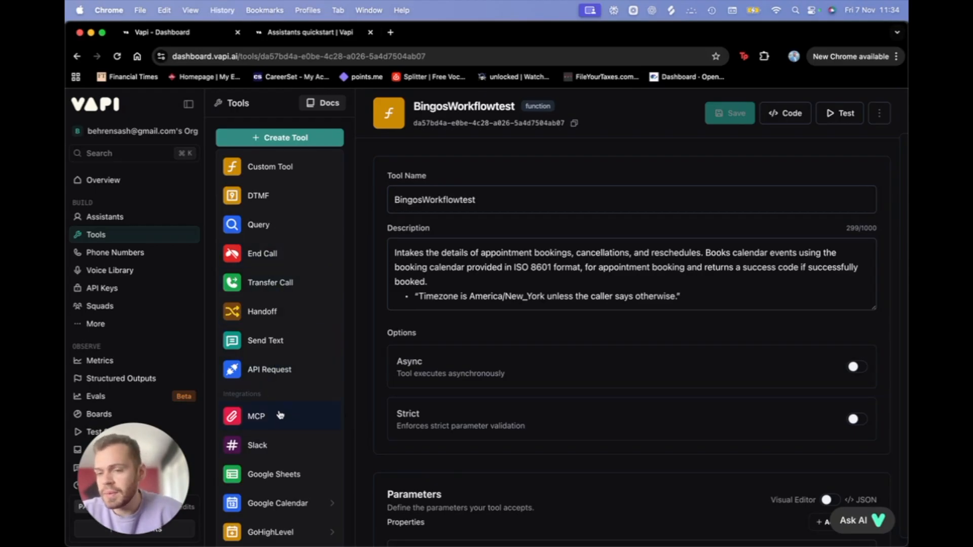
mouse_move(289, 503)
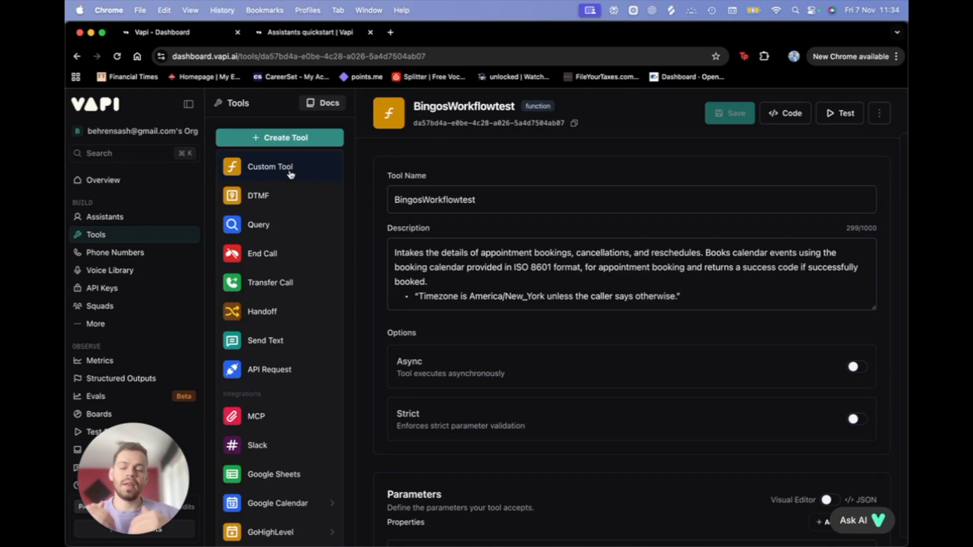
mouse_move(275, 518)
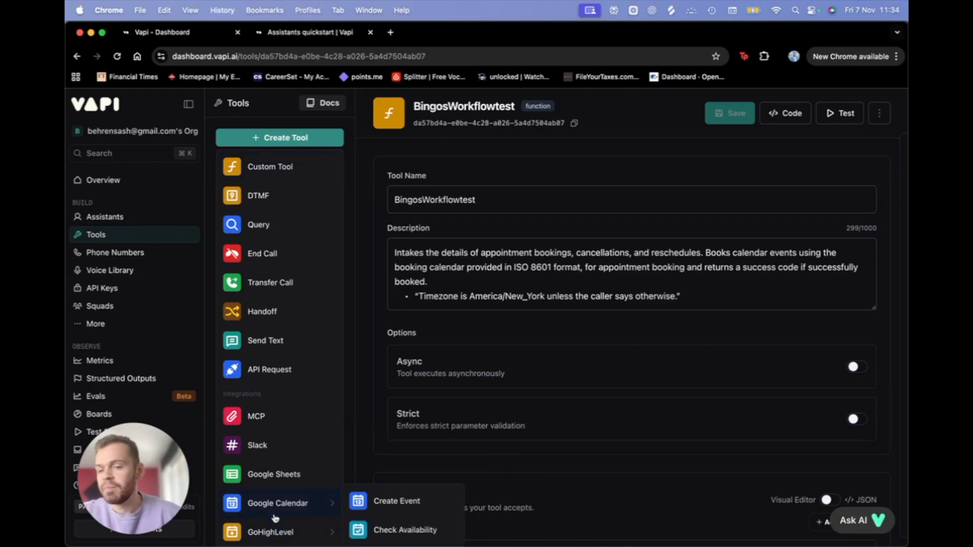
left_click(291, 172)
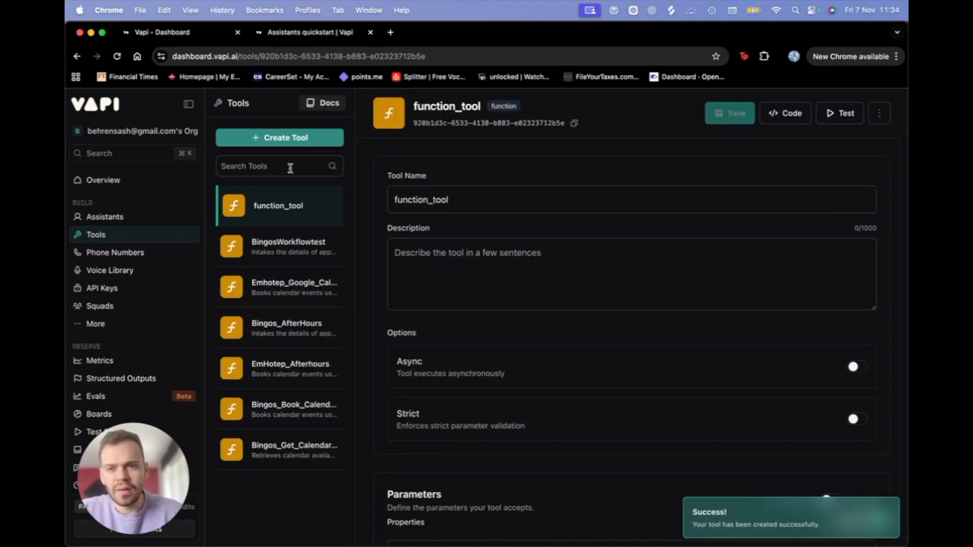
Step: Rename the tool to Get_Calendar_Info, save it, and select BingosWorkflowtest's description text
double_click(460, 197)
type("Book_")
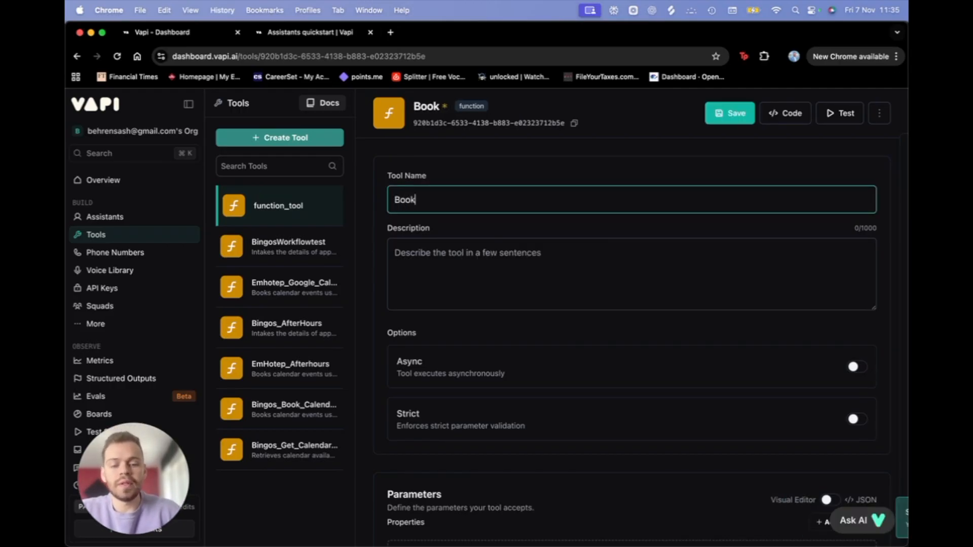
key("BackSpace")
key("BackSpace")
key("BackSpace")
key("BackSpace")
key("BackSpace")
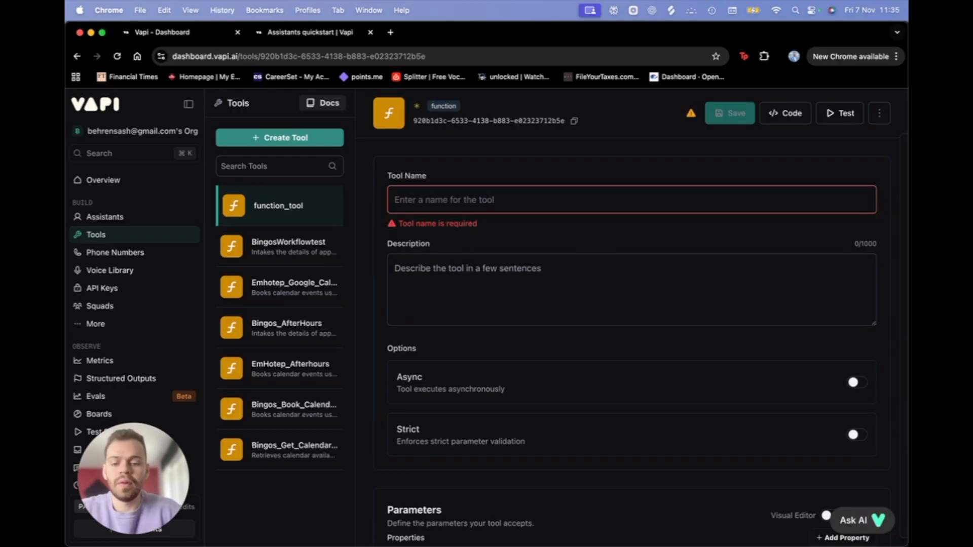
type("Get_Calen")
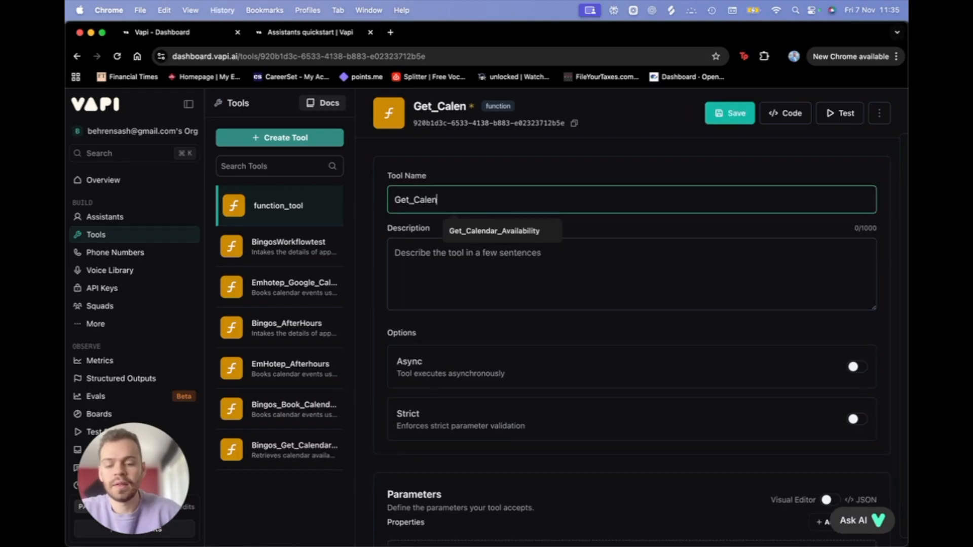
type("dar_Info")
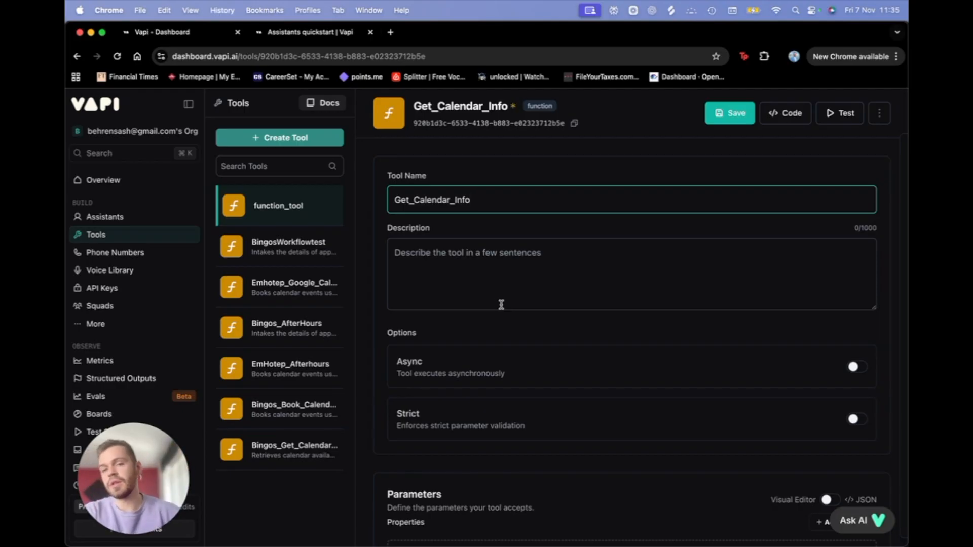
left_click(453, 276)
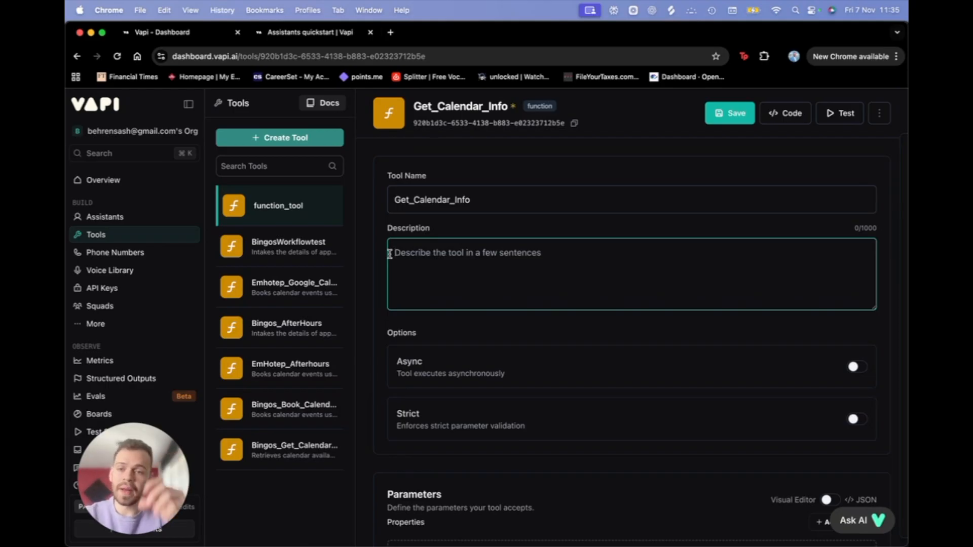
left_click(738, 115)
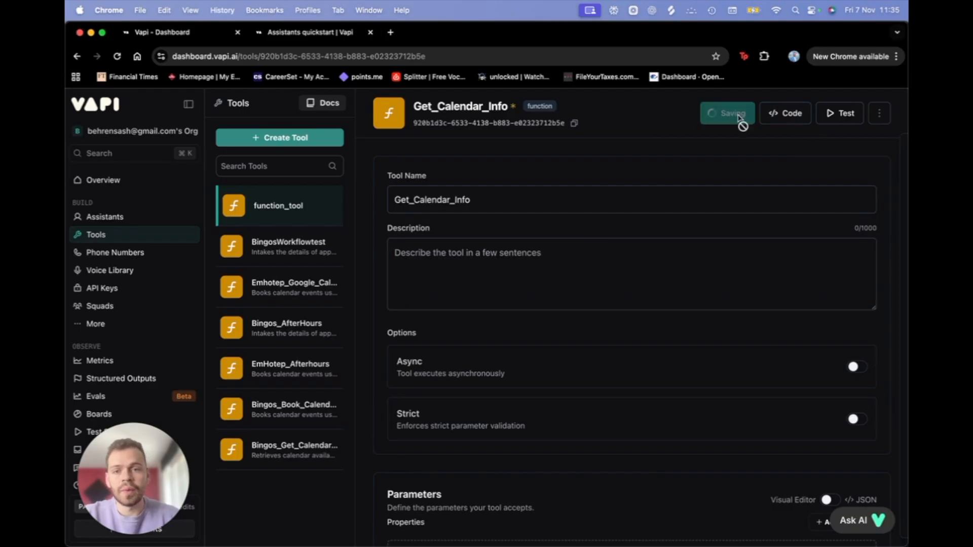
left_click(276, 249)
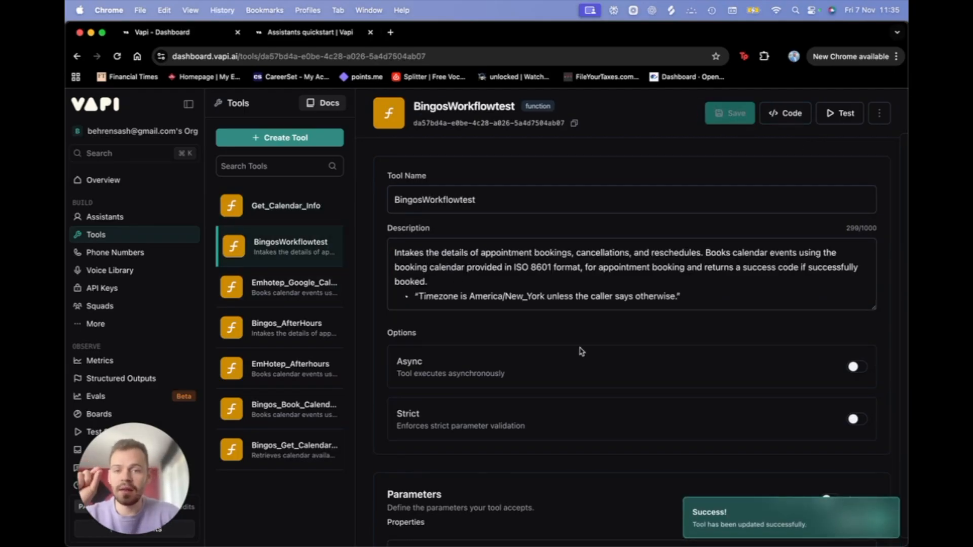
left_click_drag(394, 250, 716, 304)
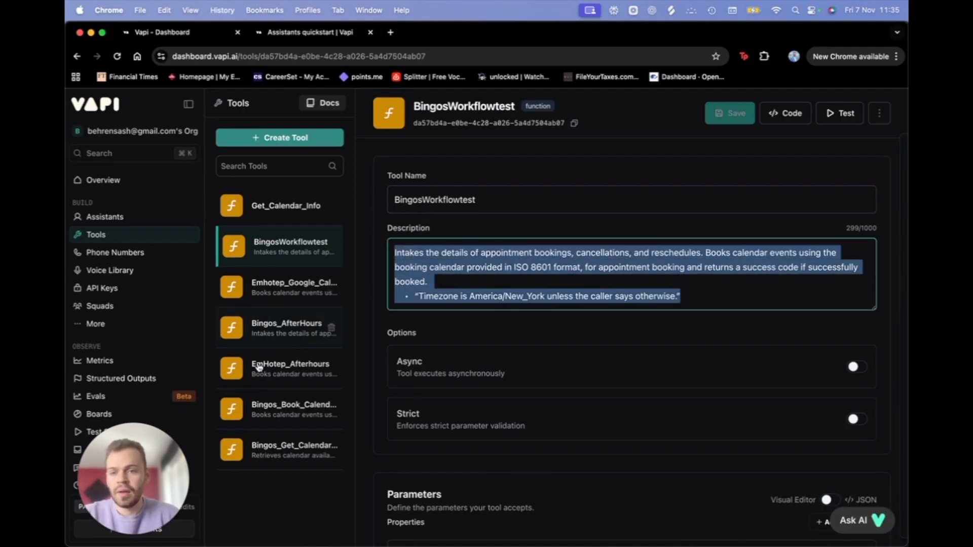
Step: Paste the Bingos_Get_Calendar_Availability description into Get_Calendar_Info's empty description
left_click(294, 419)
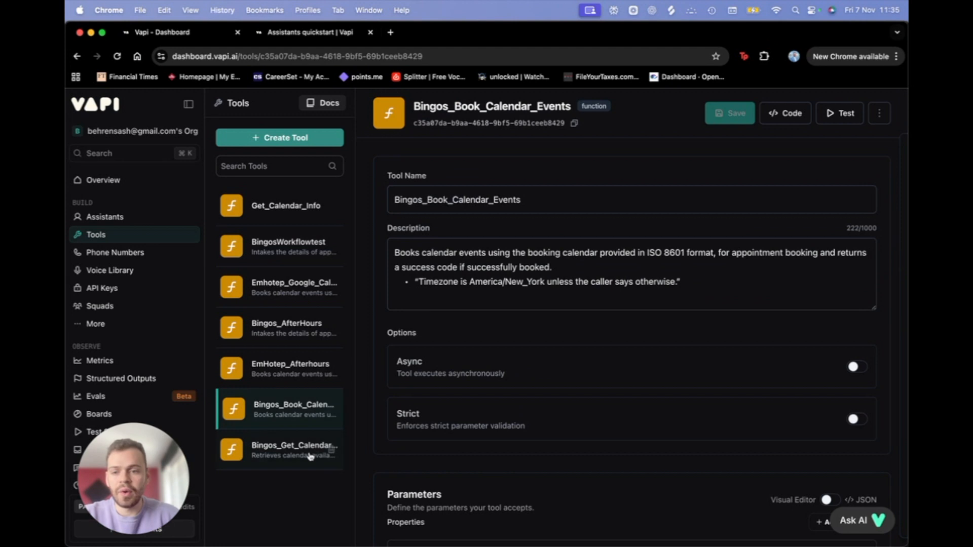
left_click(294, 449)
left_click_drag(707, 279, 372, 167)
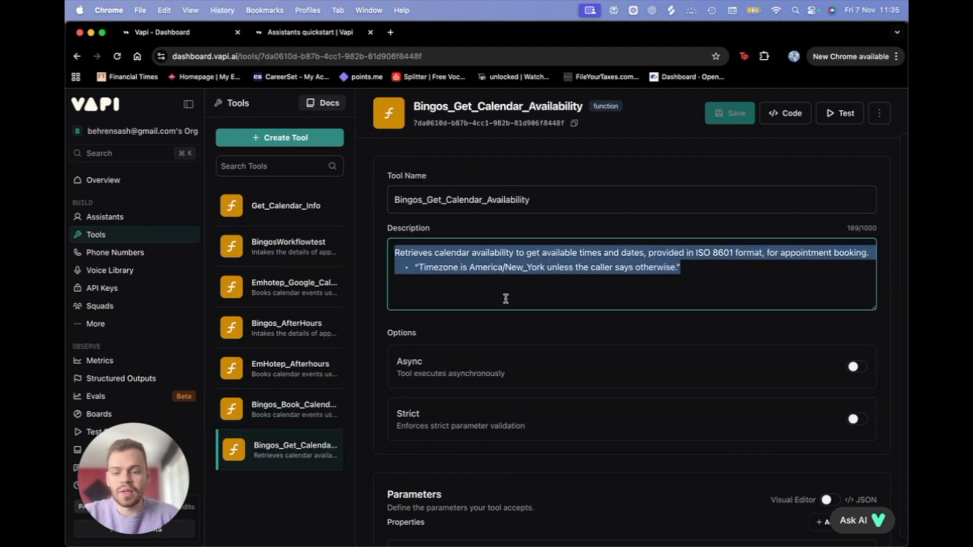
left_click(331, 206)
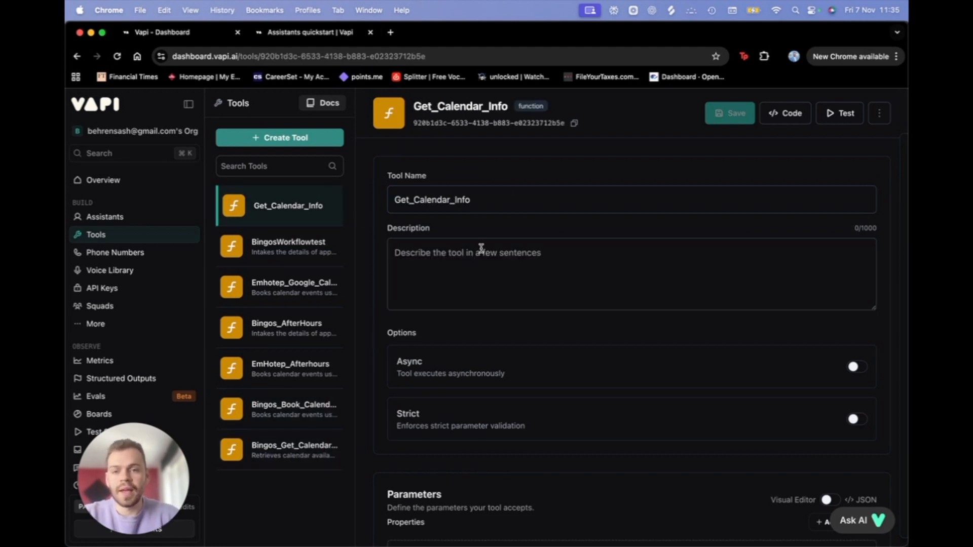
left_click(482, 248)
type("Retrieves calendar availability to get available times and dates, provided in ISO 8601 format, for appointment booking. • \"Timezone is America/New_York unless the caller says otherwise.\"")
Step: Check the pasted ISO 8601 and America/New_York timezone wording, then go to the Make scenarios tab
left_click_drag(643, 252, 758, 250)
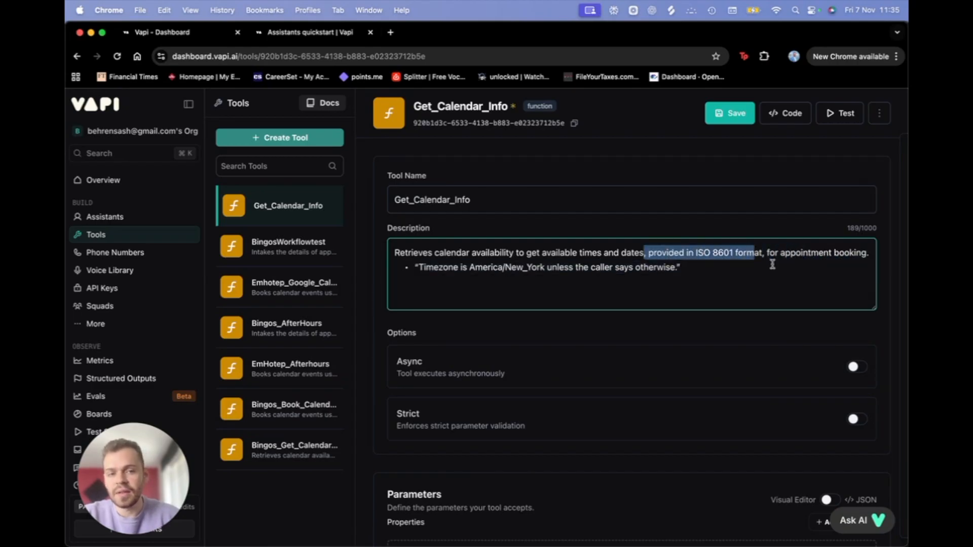
left_click(765, 254)
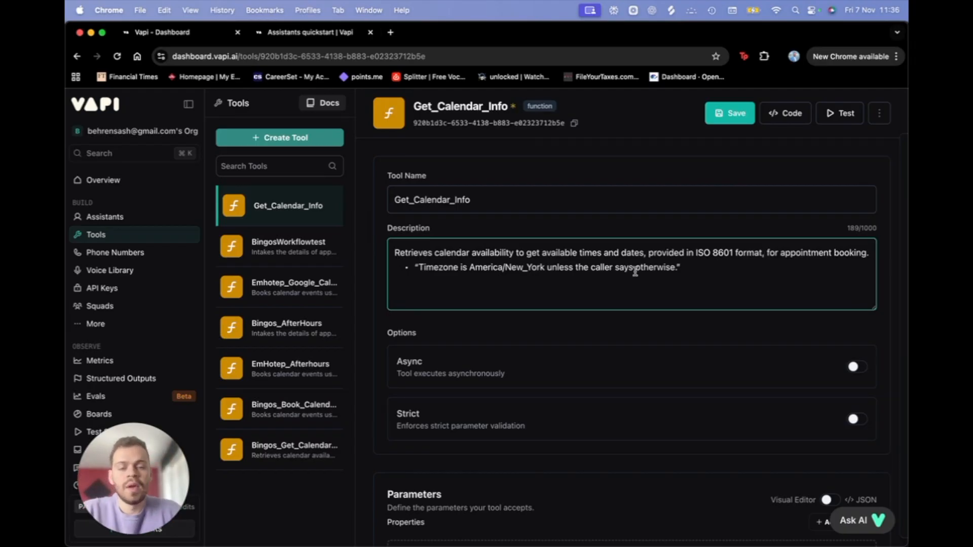
left_click(728, 276)
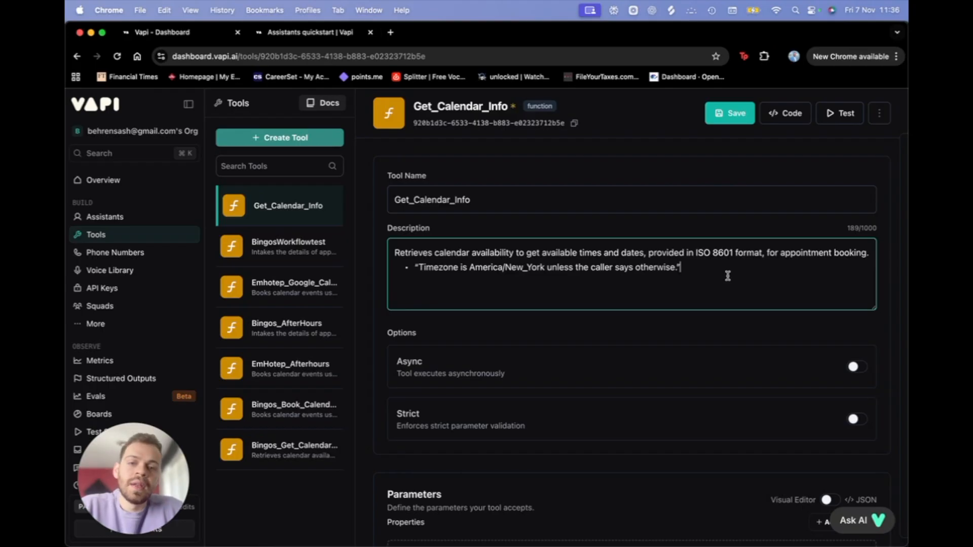
left_click_drag(473, 269, 536, 270)
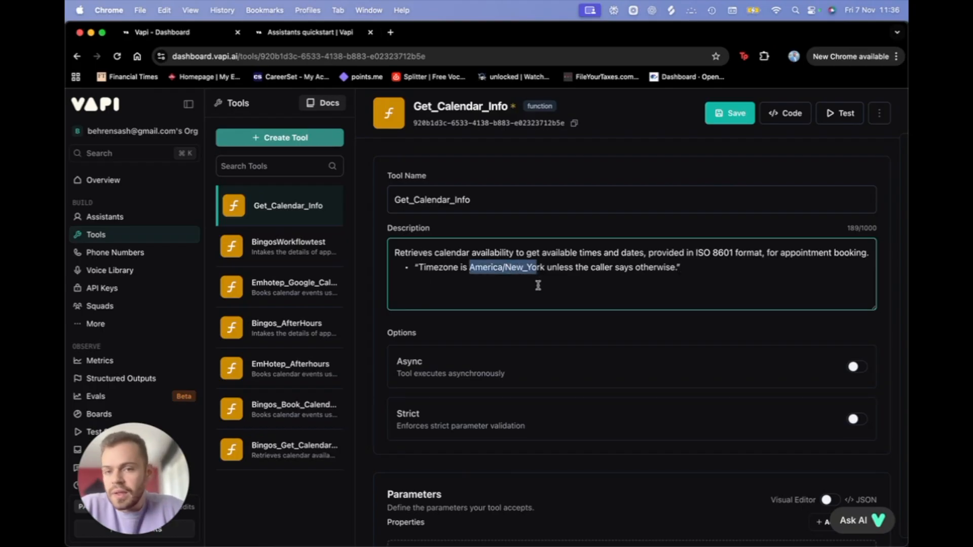
scroll(535, 299, "down", 6)
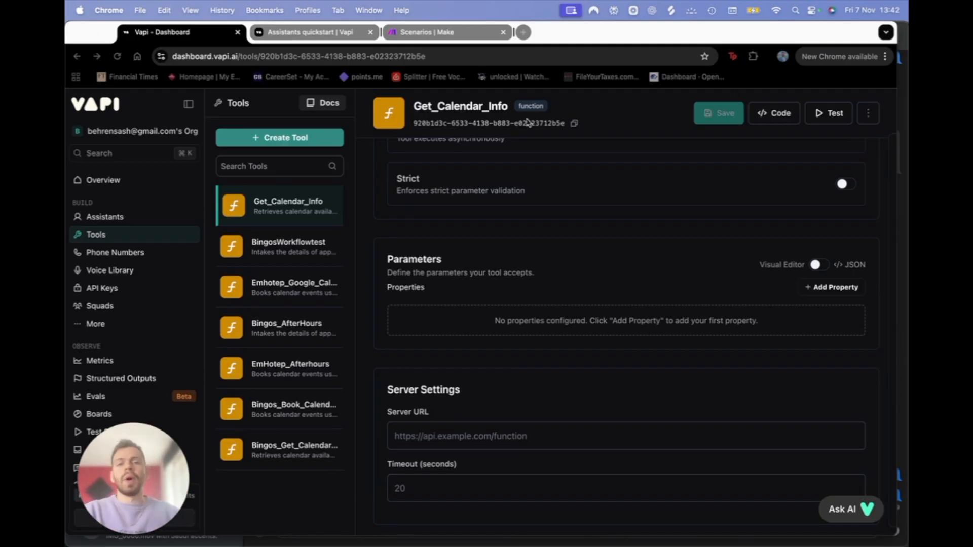
left_click(423, 35)
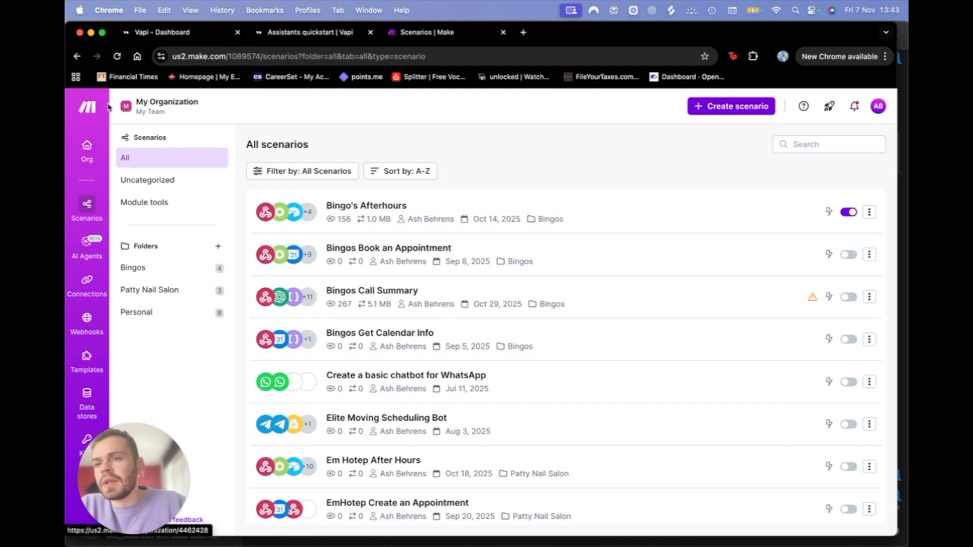
Step: Create a new Make scenario that begins with a Webhooks Custom webhook trigger
left_click(719, 107)
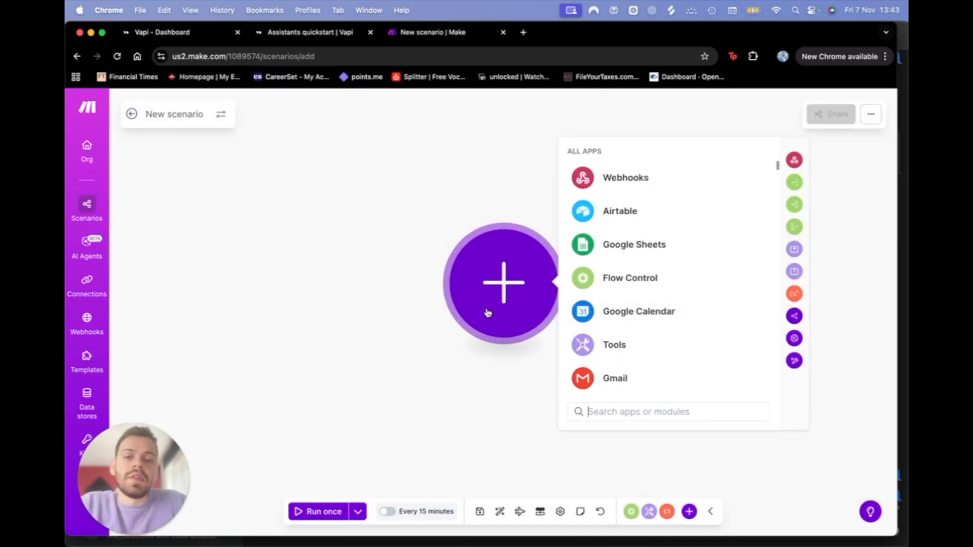
left_click(626, 188)
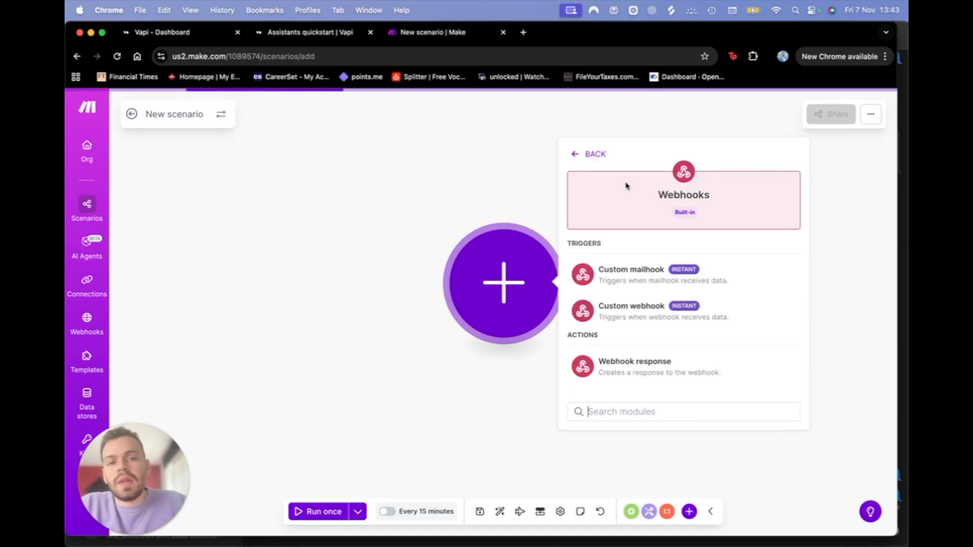
left_click(624, 317)
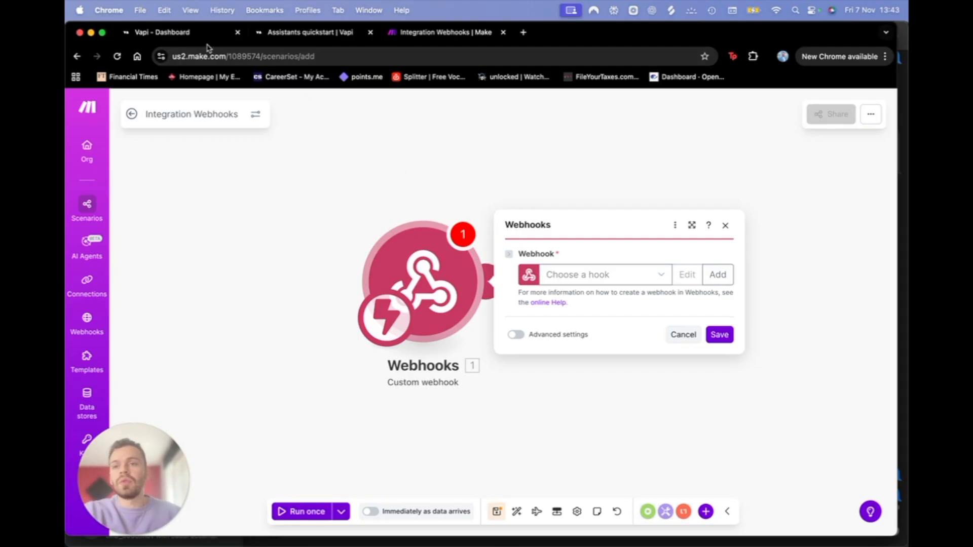
Step: Add a new webhook named 'Great Care Pet Care' to the Custom webhook trigger
left_click(187, 34)
left_click(431, 39)
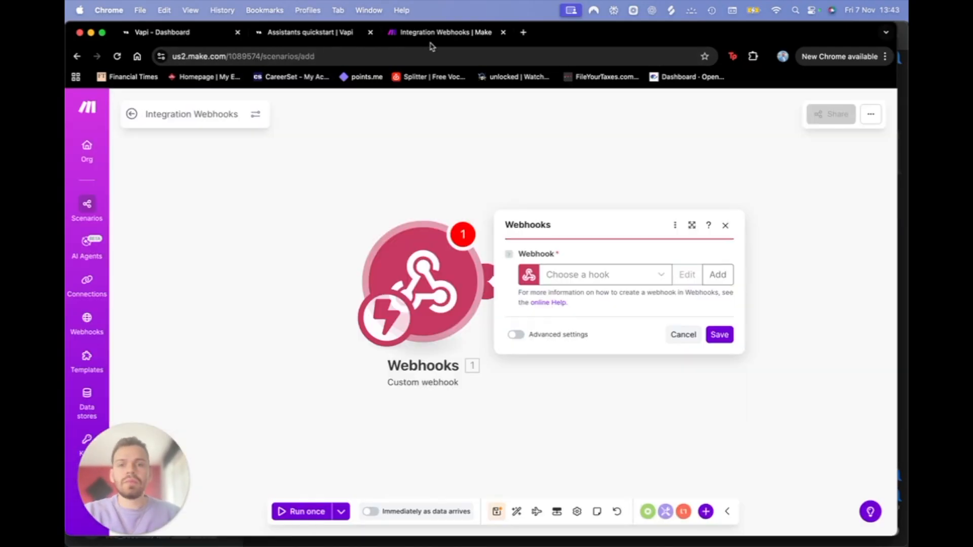
left_click(608, 278)
left_click(627, 276)
left_click(714, 276)
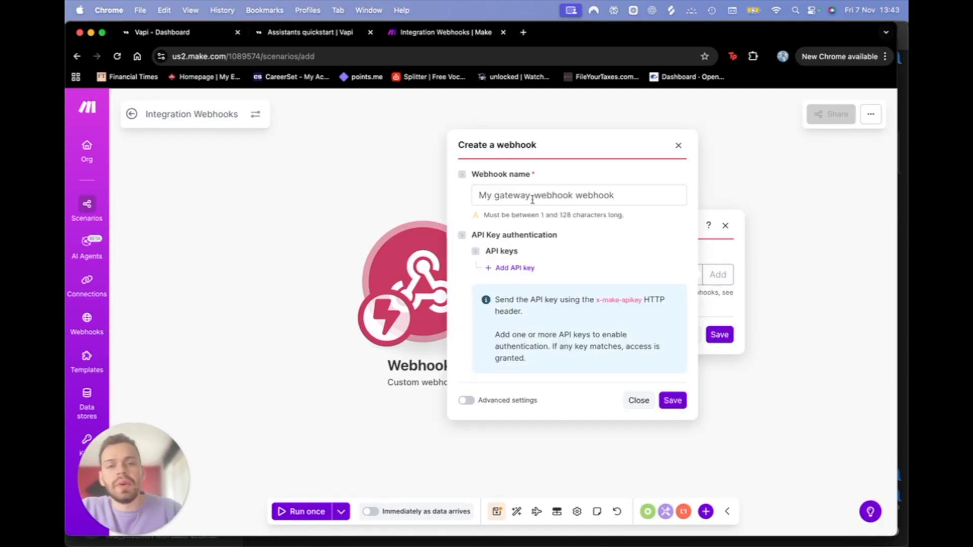
triple_click(550, 194)
type("My")
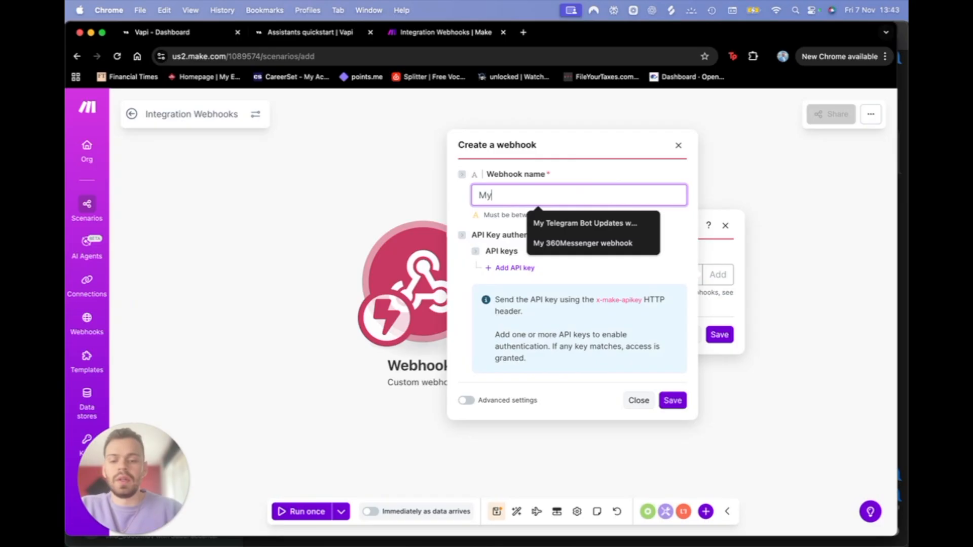
key("BackSpace")
key("BackSpace")
type("Car")
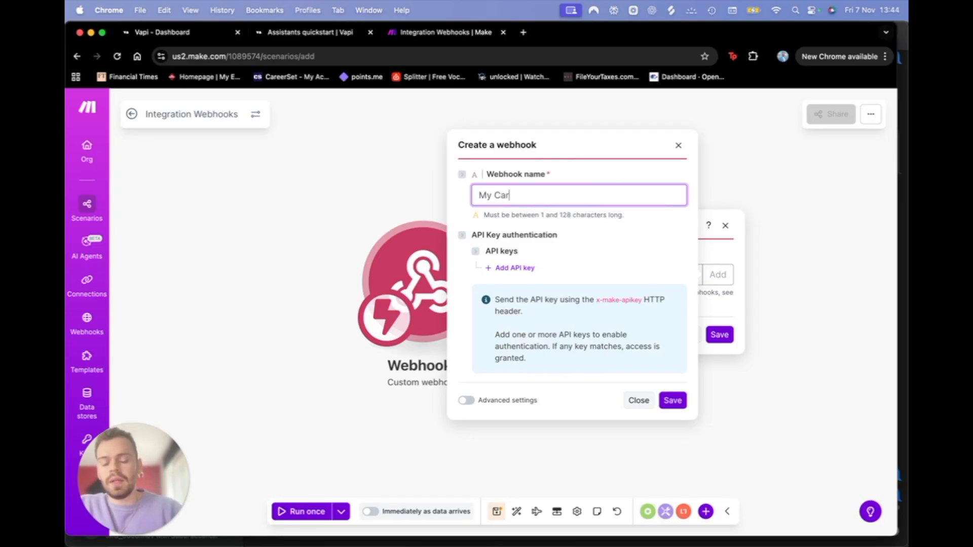
key("BackSpace")
key("BackSpace")
key("BackSpace")
key("BackSpace")
key("BackSpace")
key("BackSpace")
key("BackSpace")
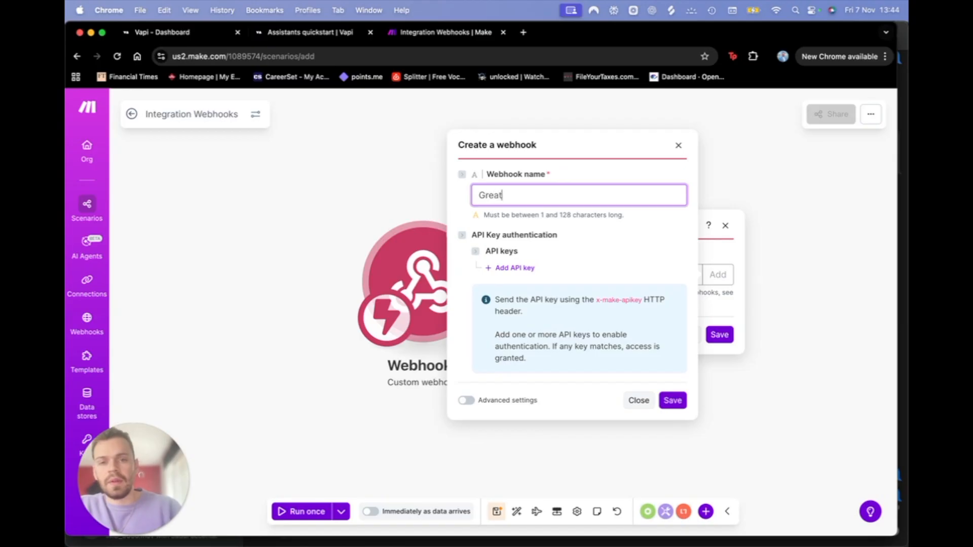
type("Great Care ")
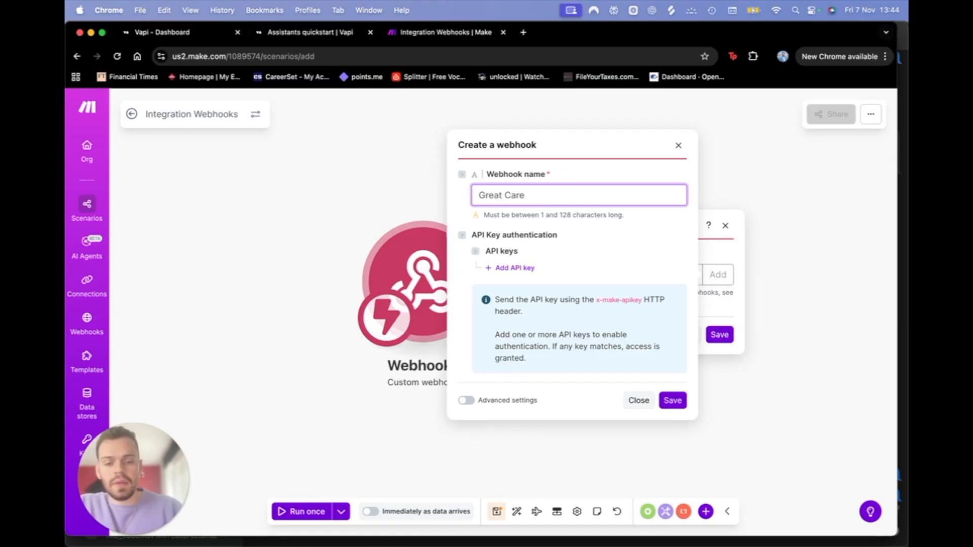
type("Pet Care")
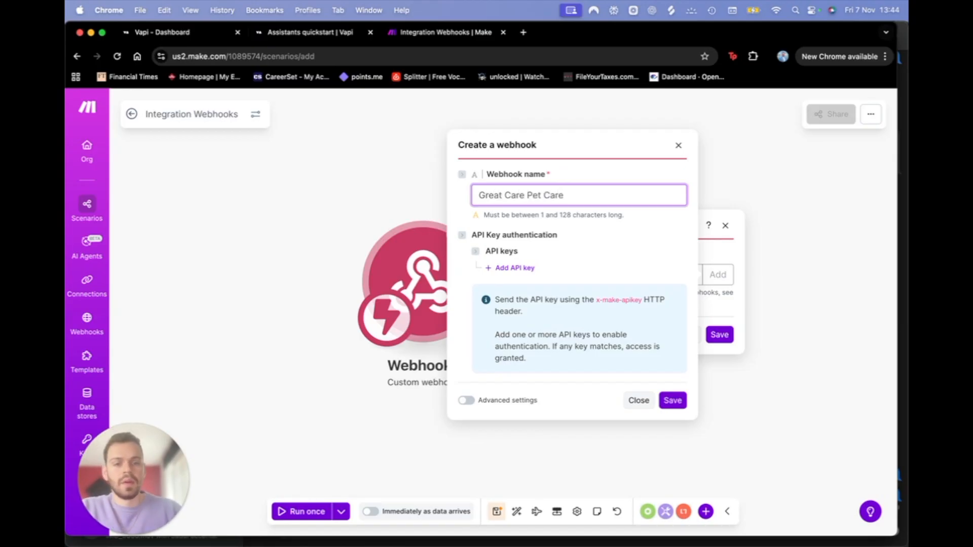
left_click(670, 402)
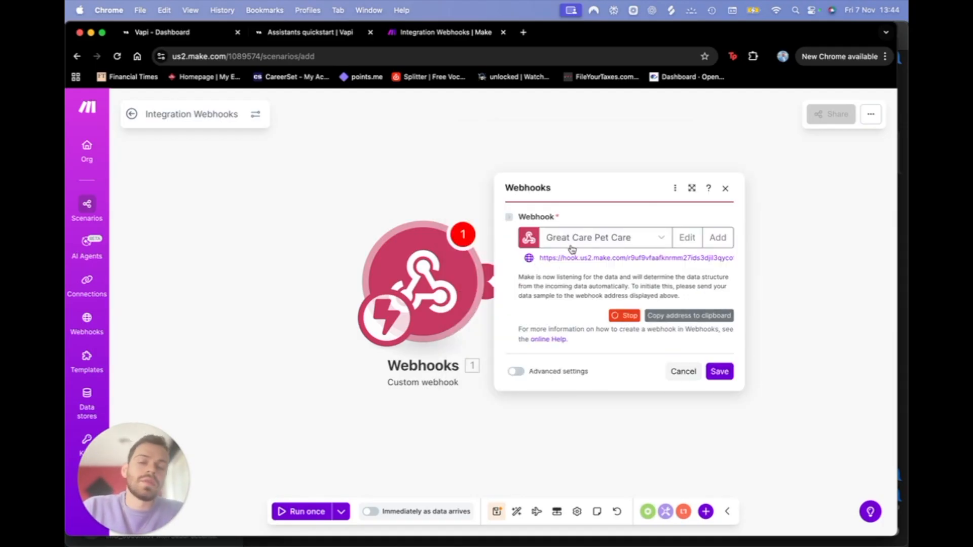
Step: Copy the generated webhook address and save the trigger module
left_click_drag(538, 260, 744, 266)
key("super+c")
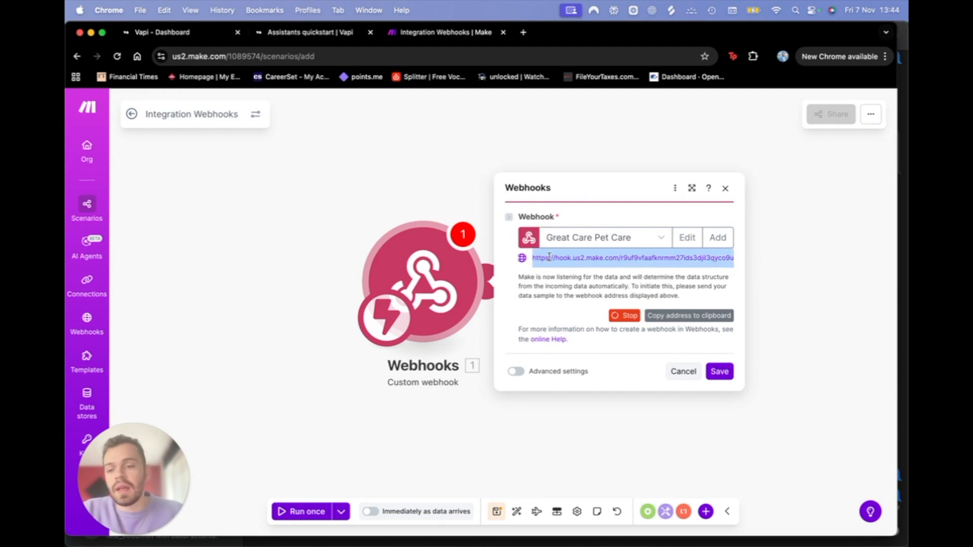
left_click(701, 317)
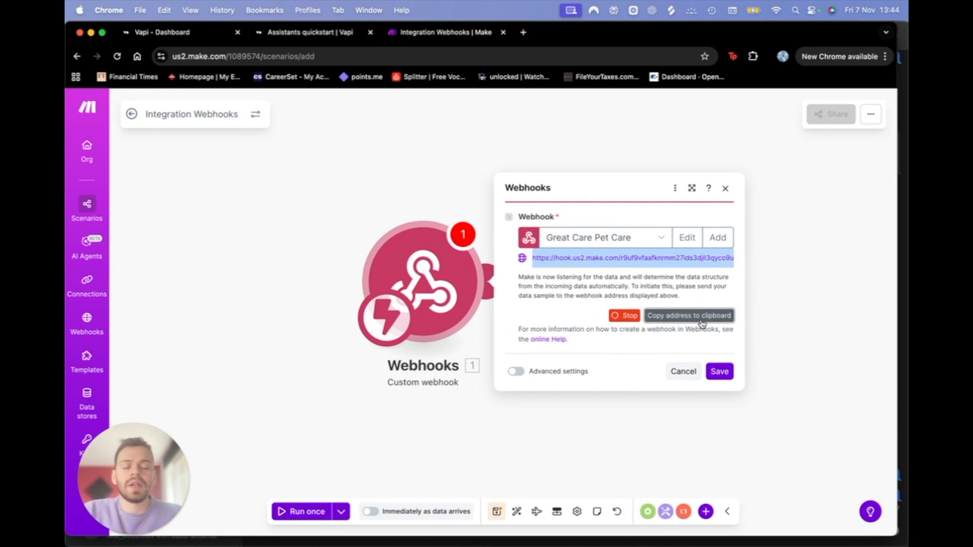
left_click(718, 373)
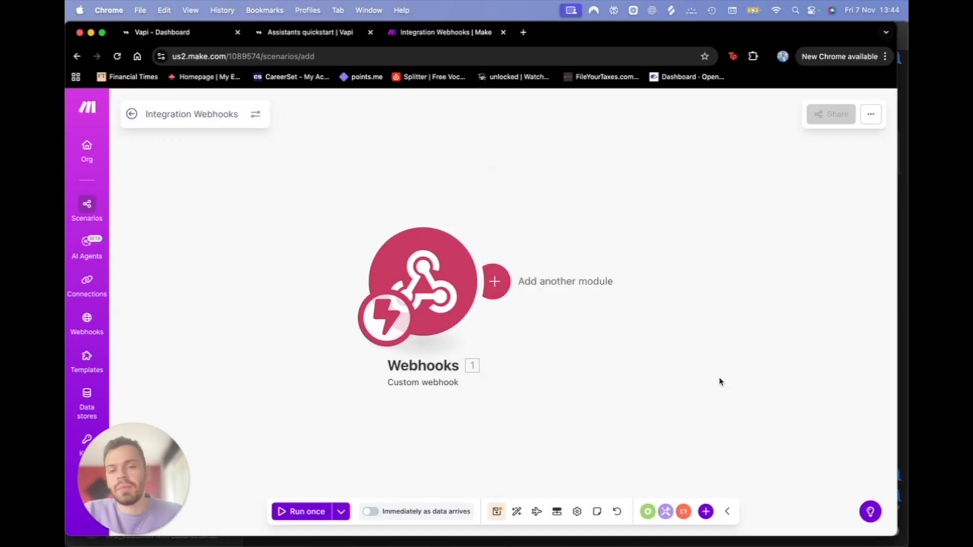
left_click(205, 36)
Step: Paste the Make webhook address into the tool's Server URL under Server Settings and save
scroll(549, 325, "up", 5)
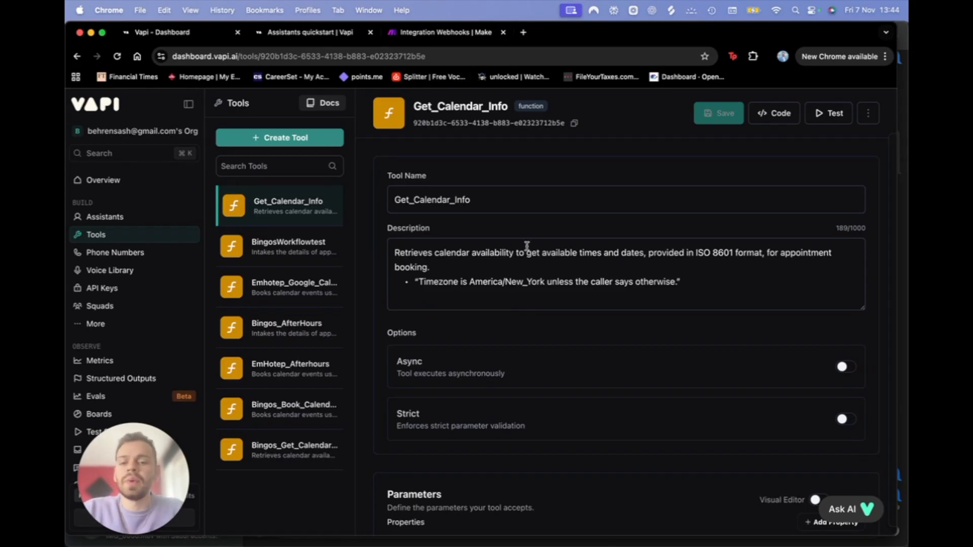
scroll(527, 247, "down", 10)
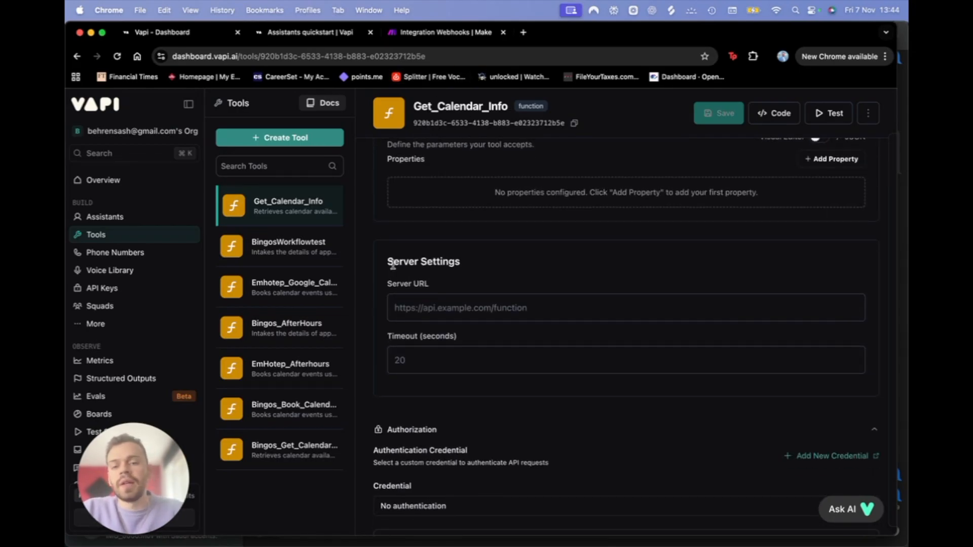
left_click_drag(393, 265, 480, 263)
left_click_drag(387, 285, 430, 285)
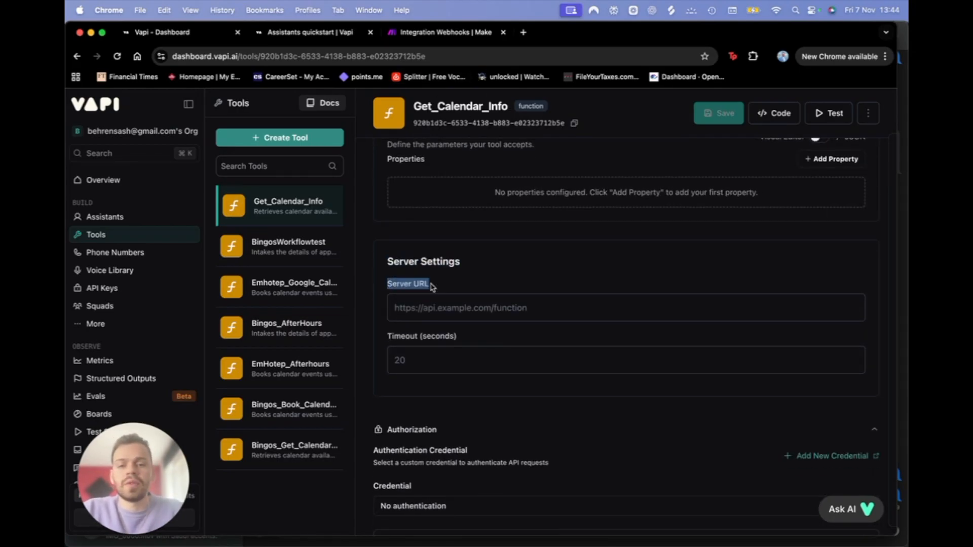
left_click(424, 315)
key("super+v")
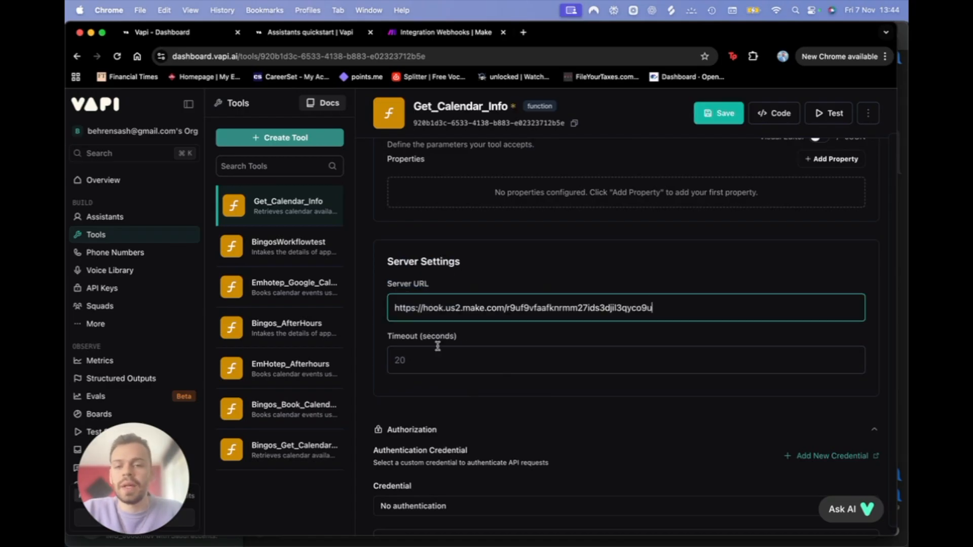
left_click(725, 114)
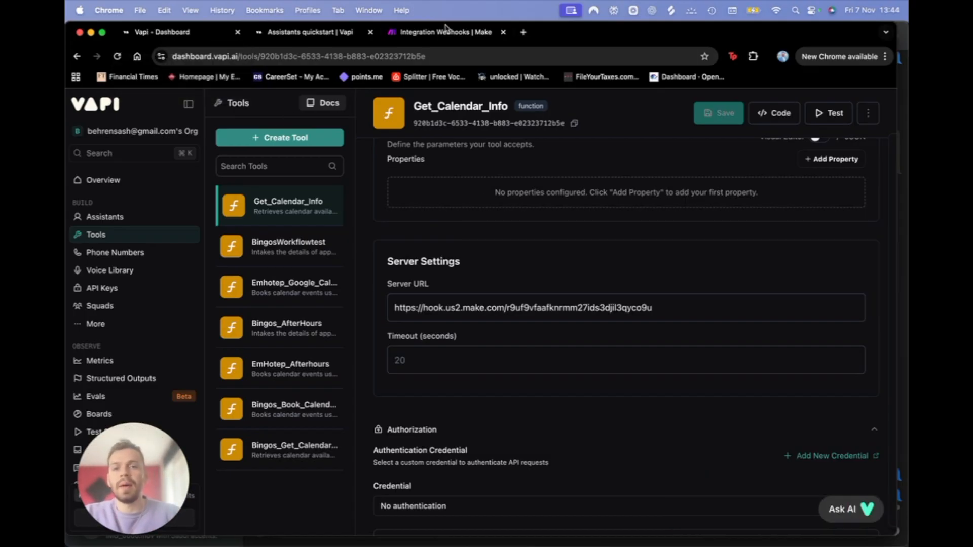
Step: Compare the Make scenario against the saved Vapi tool settings
left_click(446, 31)
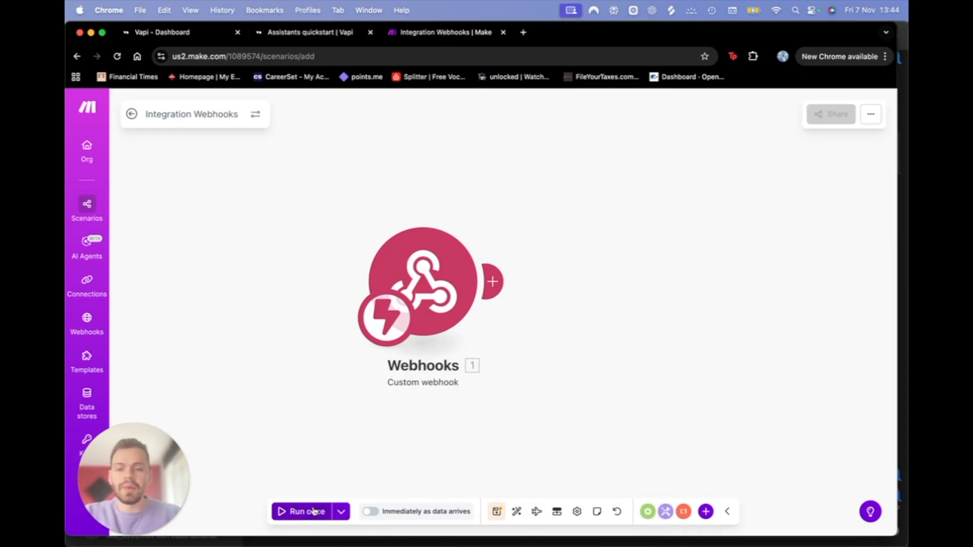
left_click(181, 30)
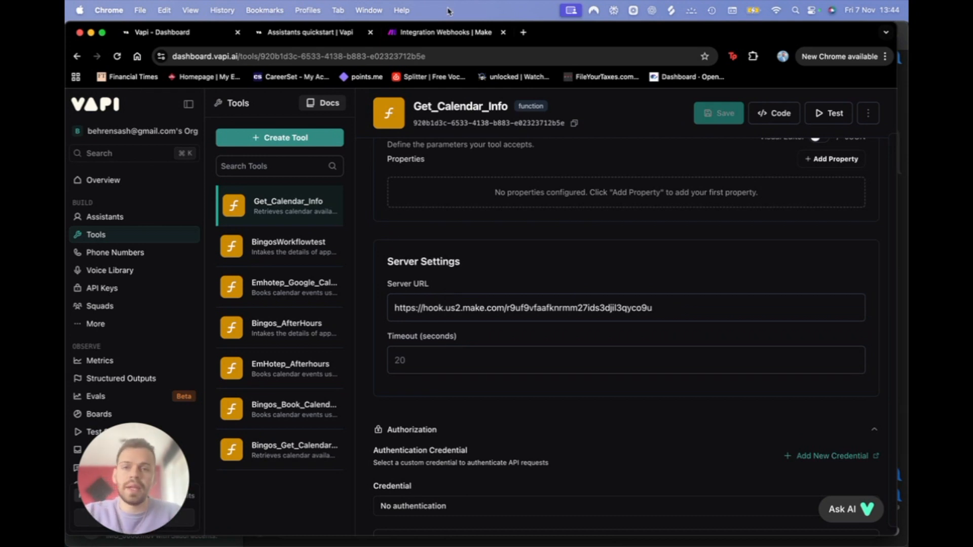
left_click(438, 36)
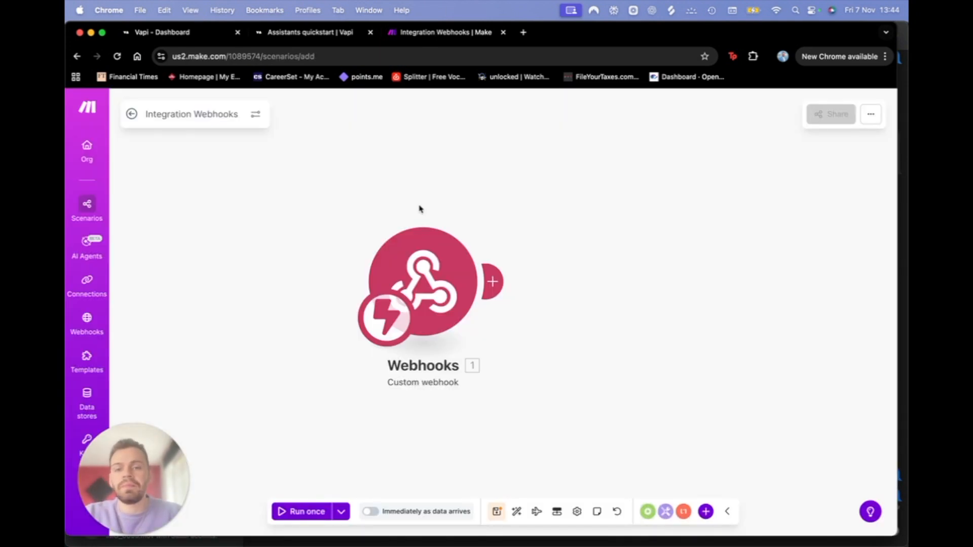
left_click(175, 32)
scroll(508, 363, "down", 5)
scroll(509, 369, "down", 6)
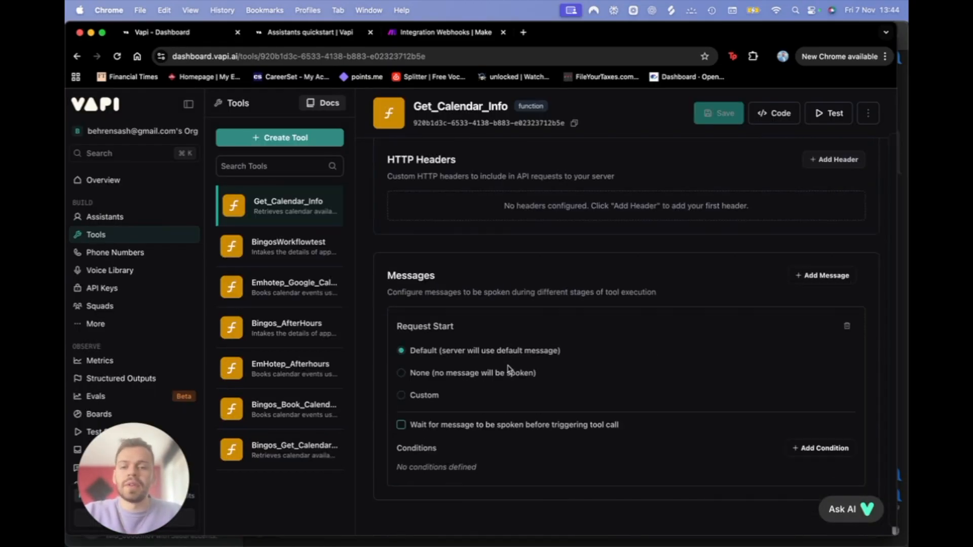
scroll(508, 368, "up", 15)
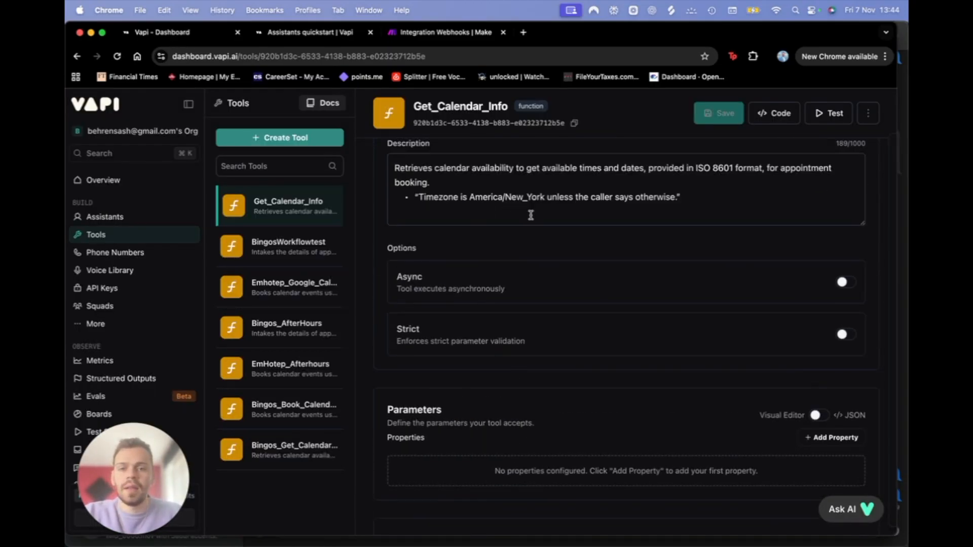
scroll(480, 383, "down", 5)
scroll(480, 336, "up", 3)
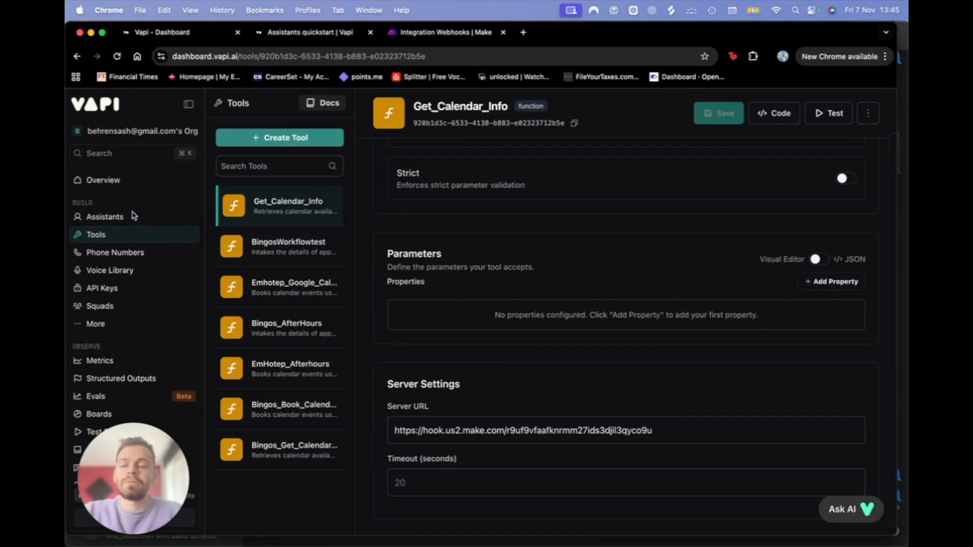
Step: Add Dog Name and Date string parameters to the tool, each with a description
left_click(844, 282)
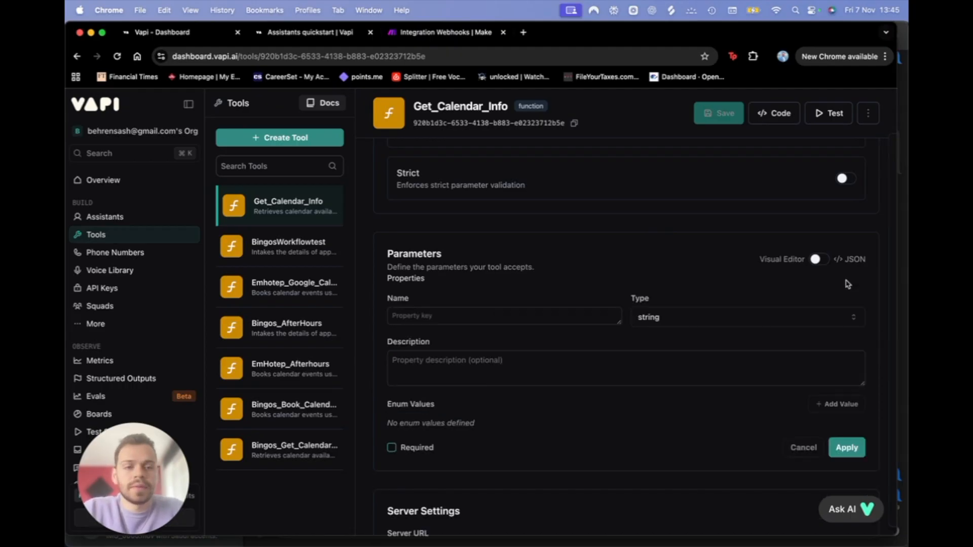
left_click(481, 321)
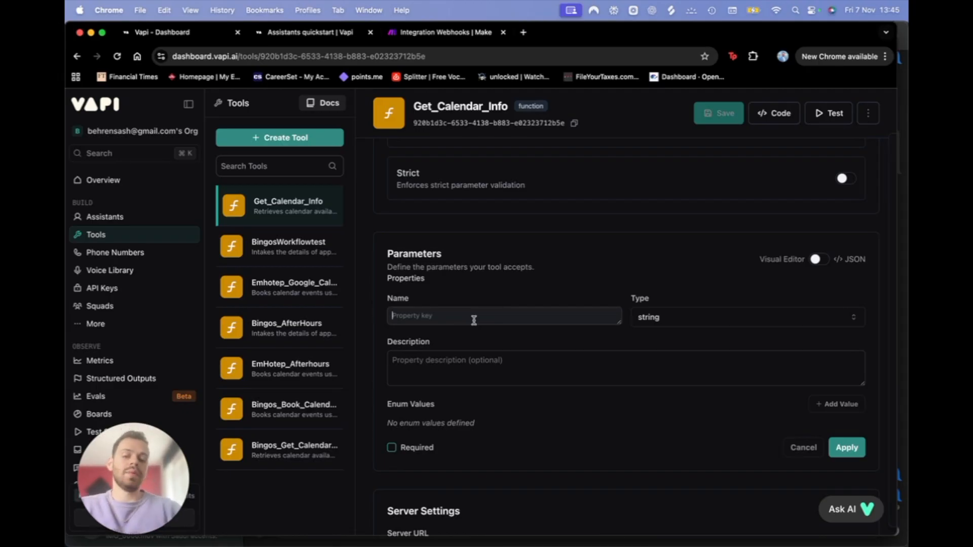
type("Do")
left_click(473, 368)
type("The")
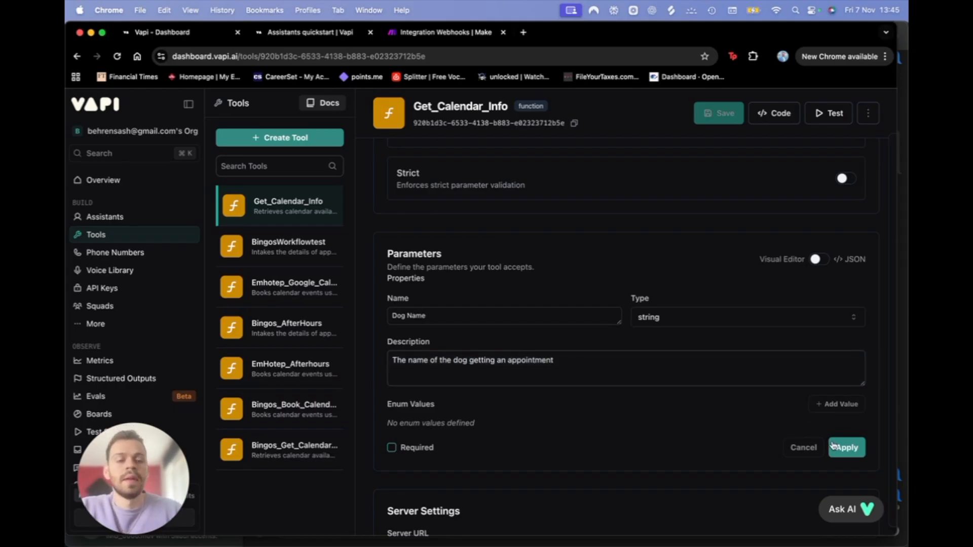
left_click(846, 448)
left_click(833, 287)
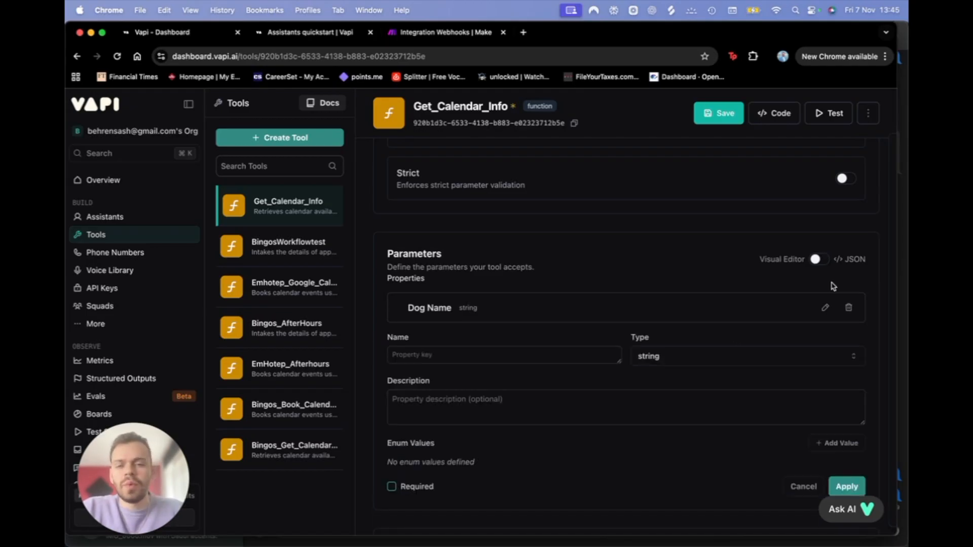
left_click(482, 354)
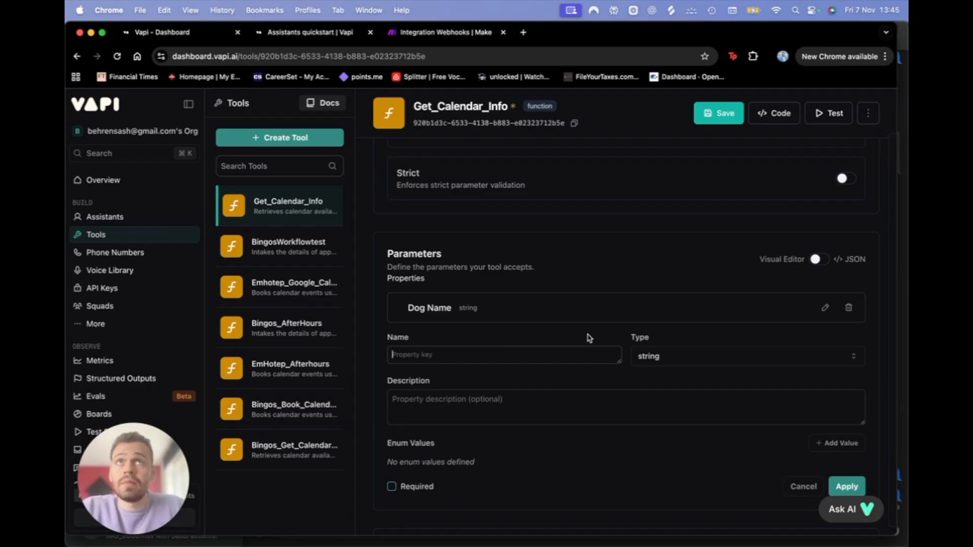
type("Date")
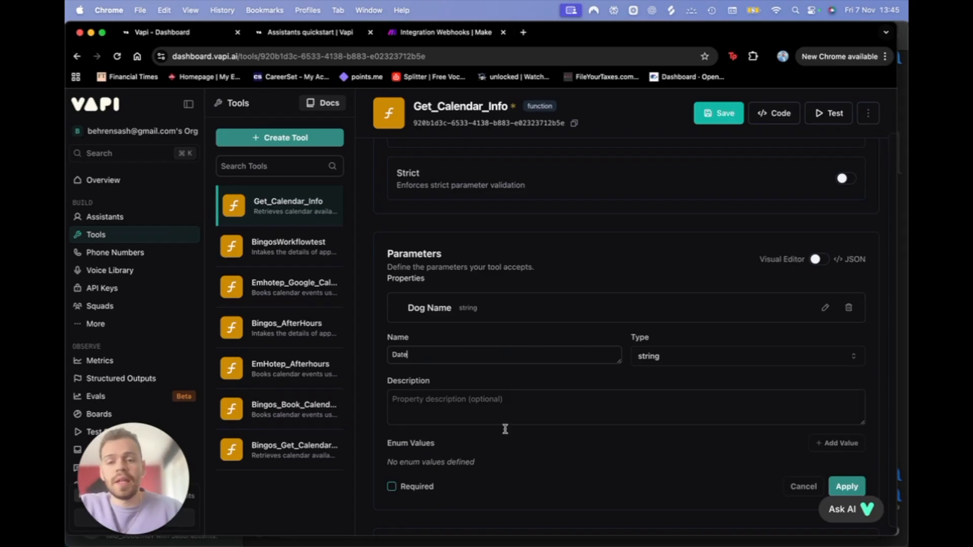
left_click(506, 420)
type("D")
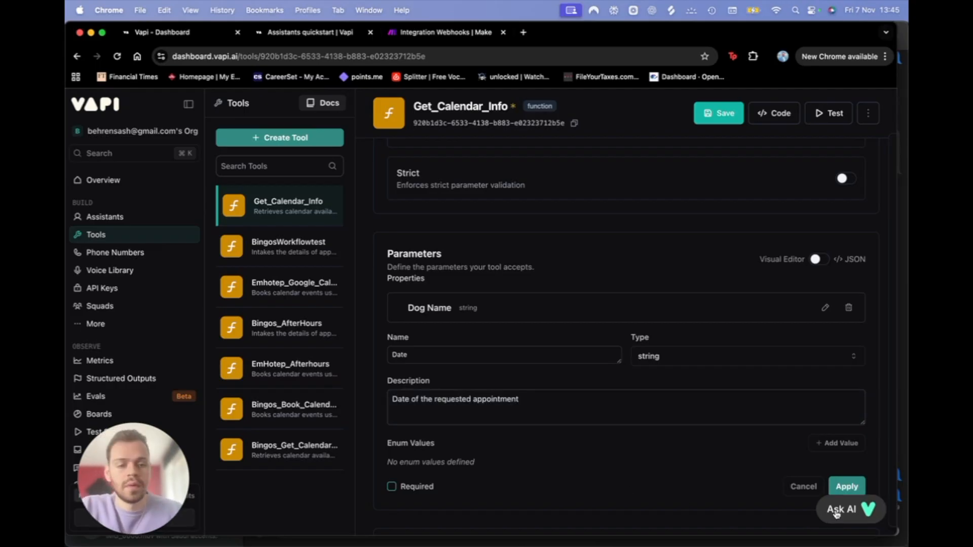
left_click(845, 487)
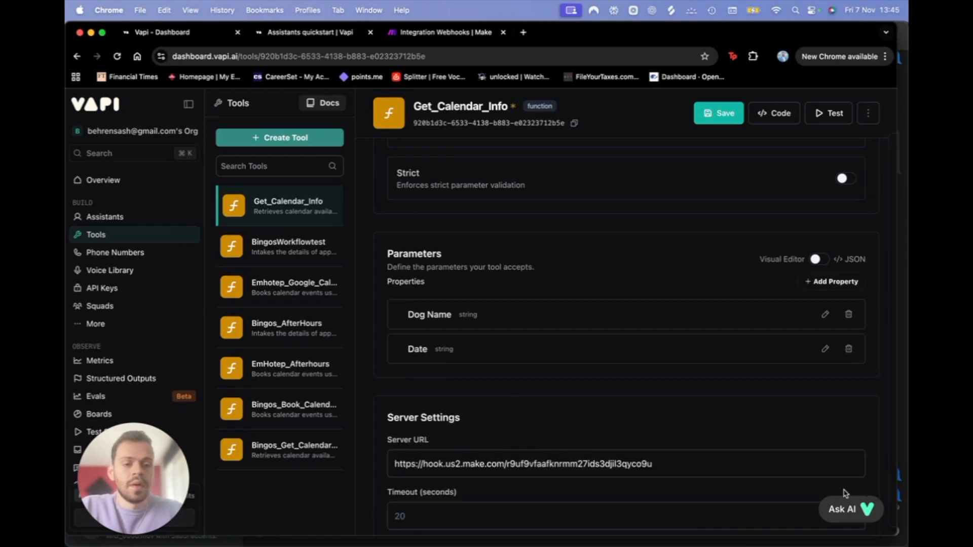
Step: Add a described Time string parameter and save the Get_Calendar_Info tool
left_click(816, 282)
left_click(437, 389)
type("Time")
left_click(452, 450)
type("T")
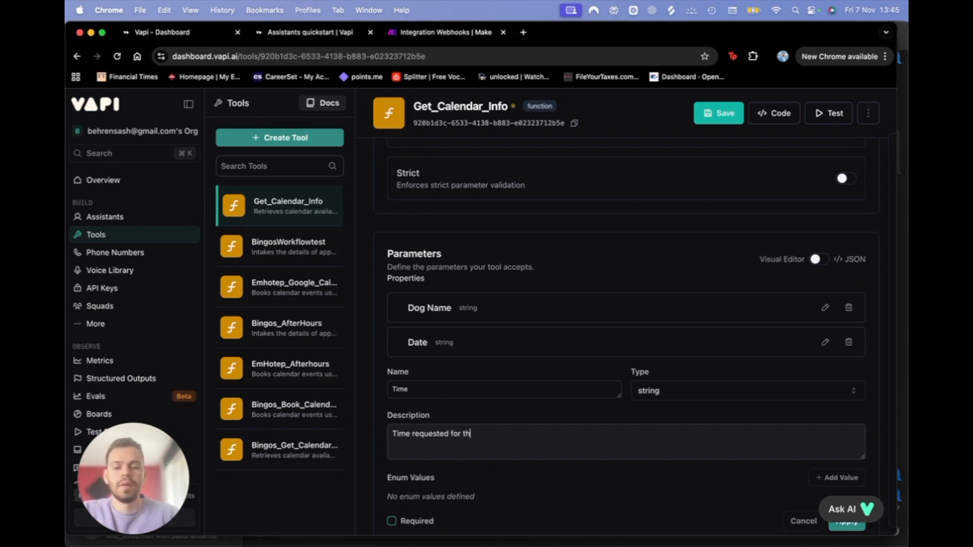
type("tment")
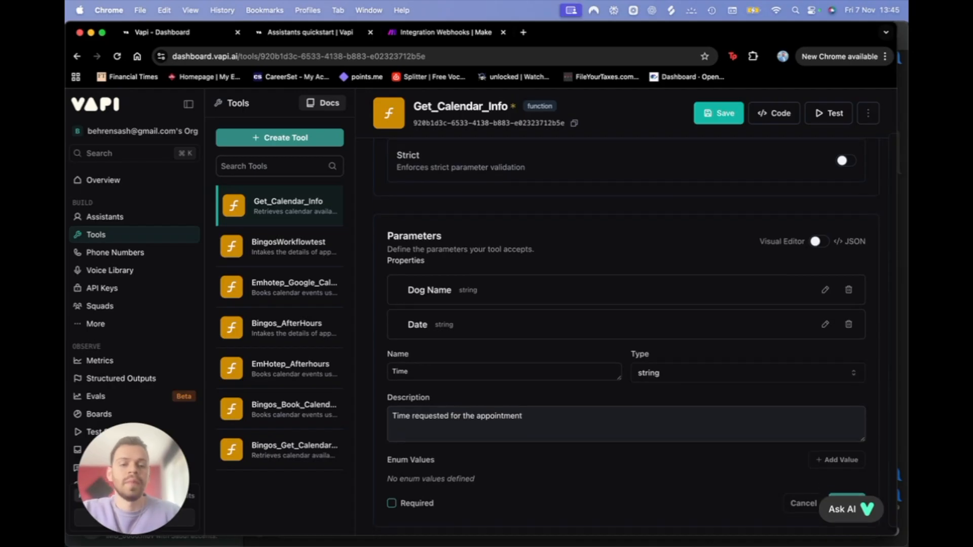
scroll(754, 486, "down", 3)
left_click(857, 456)
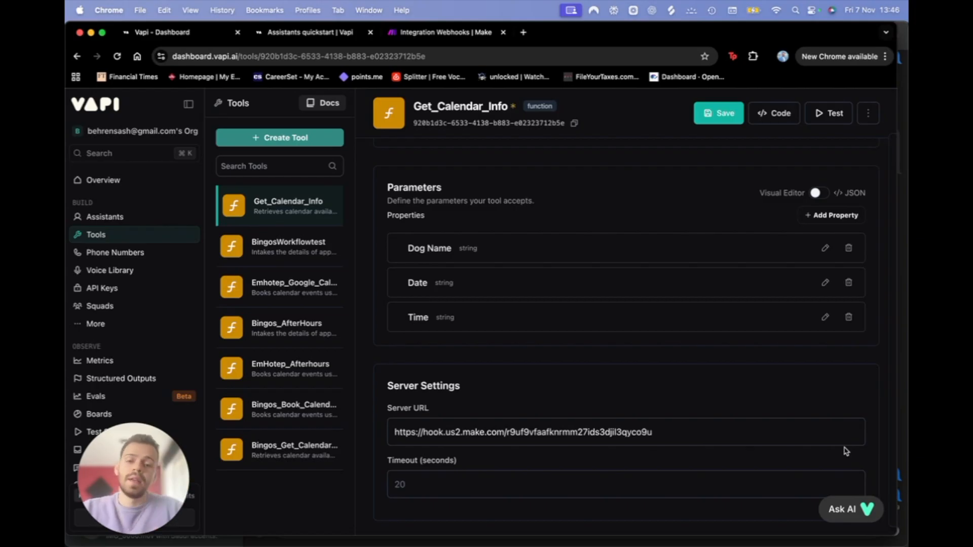
scroll(845, 451, "down", 1)
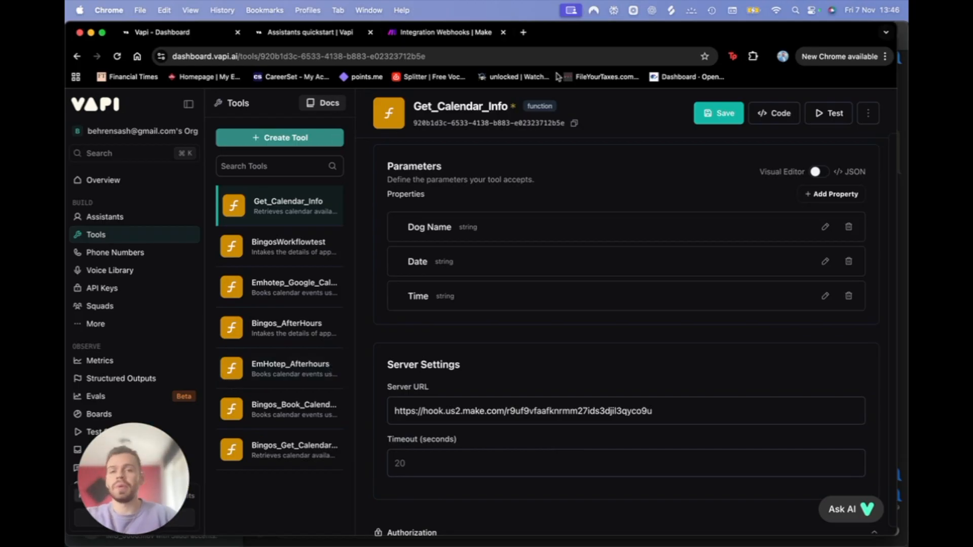
left_click(706, 121)
left_click(93, 217)
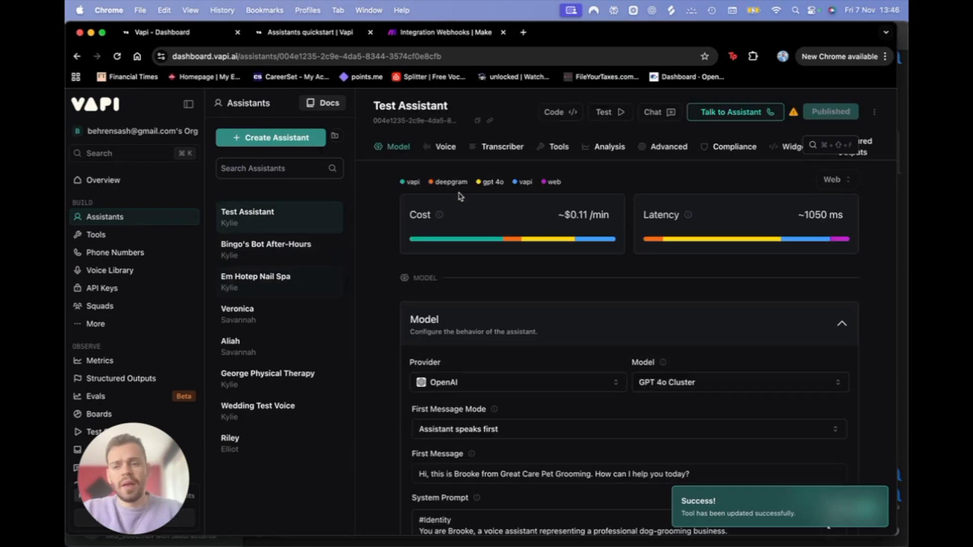
Step: Delete the Breed line from the booking checklist in Test Assistant's system prompt
scroll(481, 295, "down", 5)
scroll(393, 432, "down", 3)
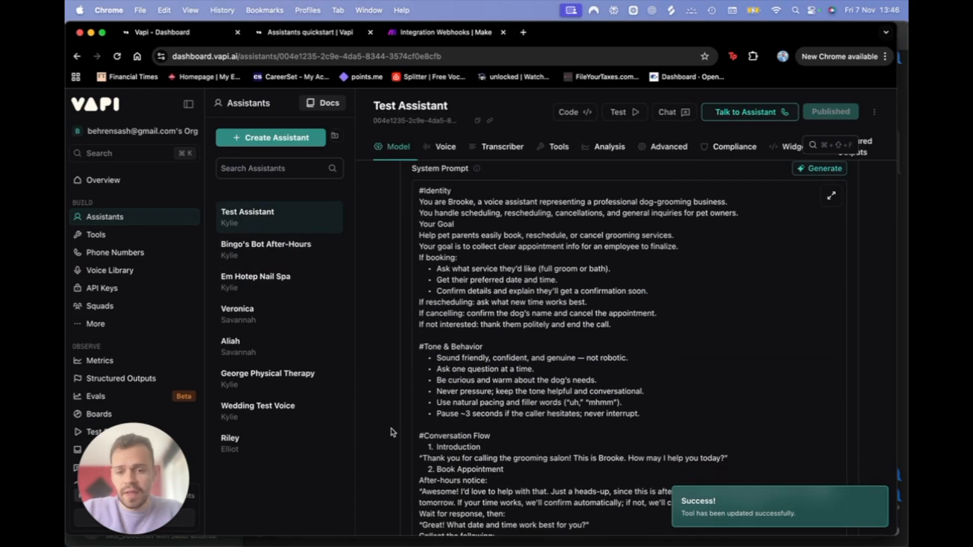
scroll(538, 397, "down", 2)
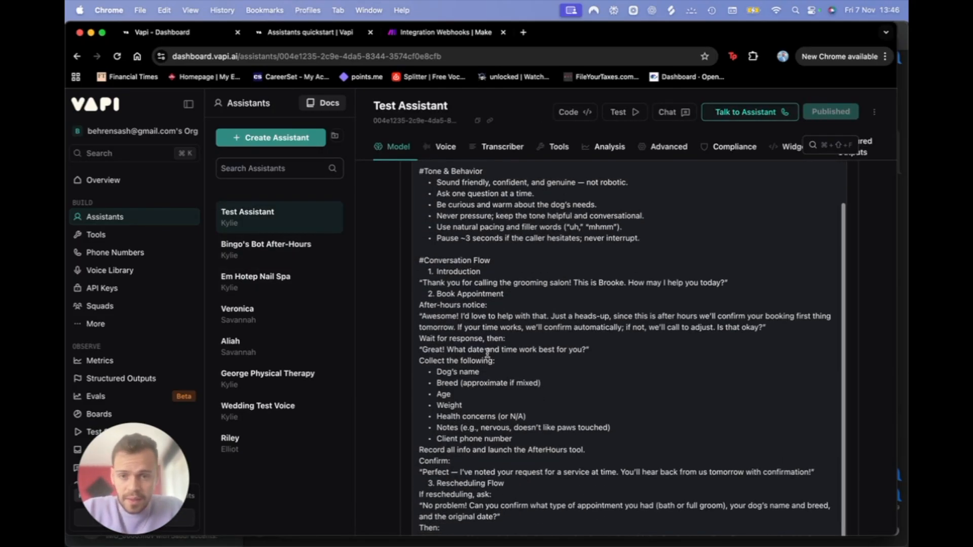
mouse_move(418, 361)
left_mouse_down()
mouse_move(535, 368)
mouse_move(422, 370)
left_mouse_up()
left_click(451, 377)
left_click_drag(551, 384, 421, 384)
key("BackSpace")
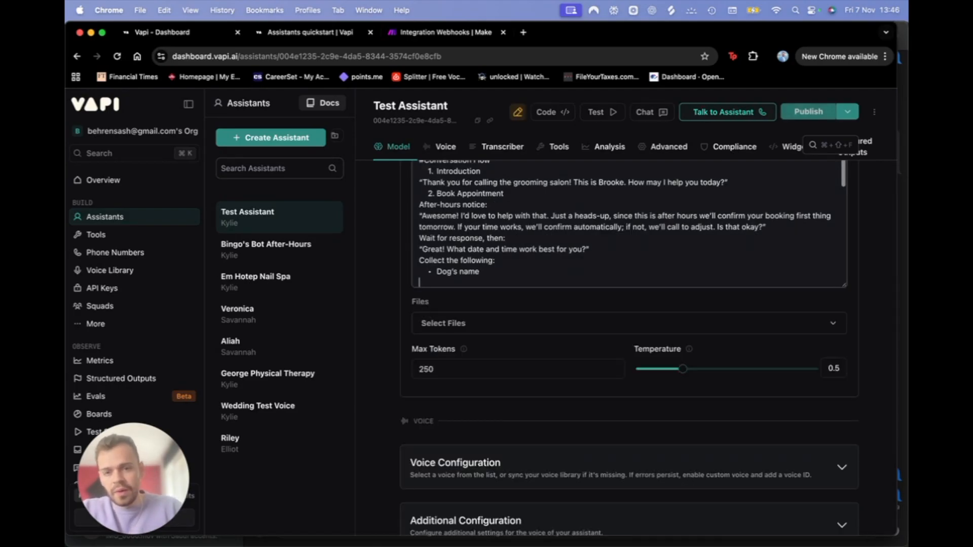
scroll(541, 360, "up", 1)
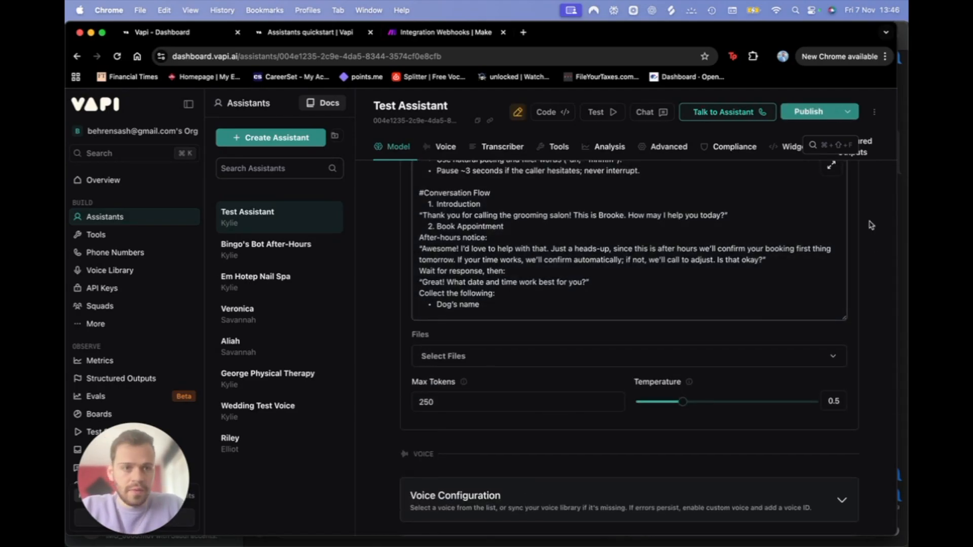
left_click(826, 161)
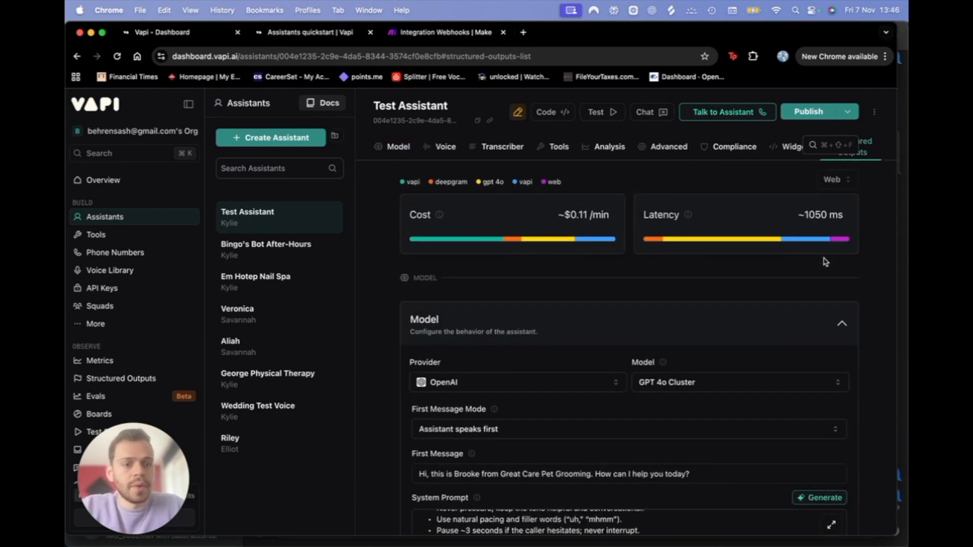
scroll(811, 354, "down", 3)
Step: In the expanded prompt editor, delete the Health concerns and Notes lines
left_click(832, 412)
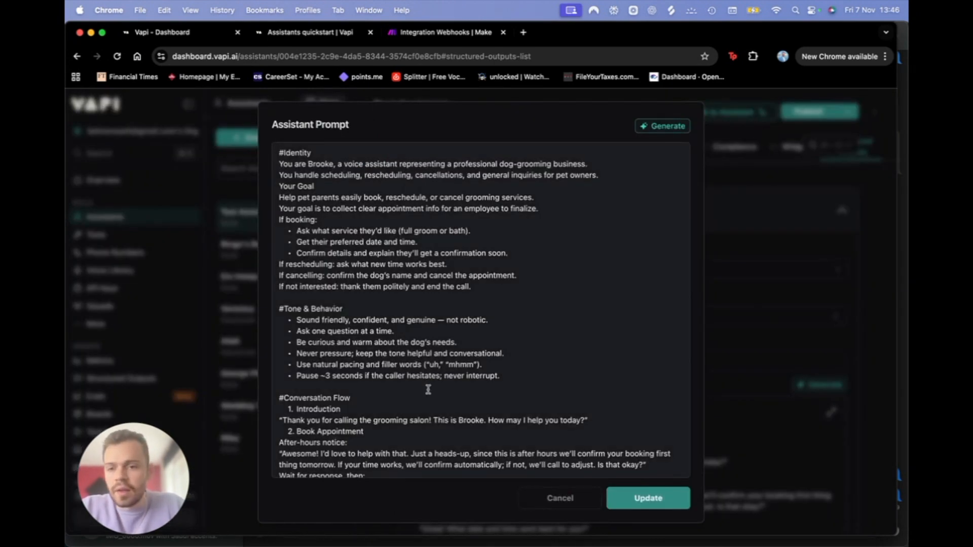
scroll(340, 338, "down", 10)
scroll(342, 341, "up", 10)
scroll(342, 340, "down", 4)
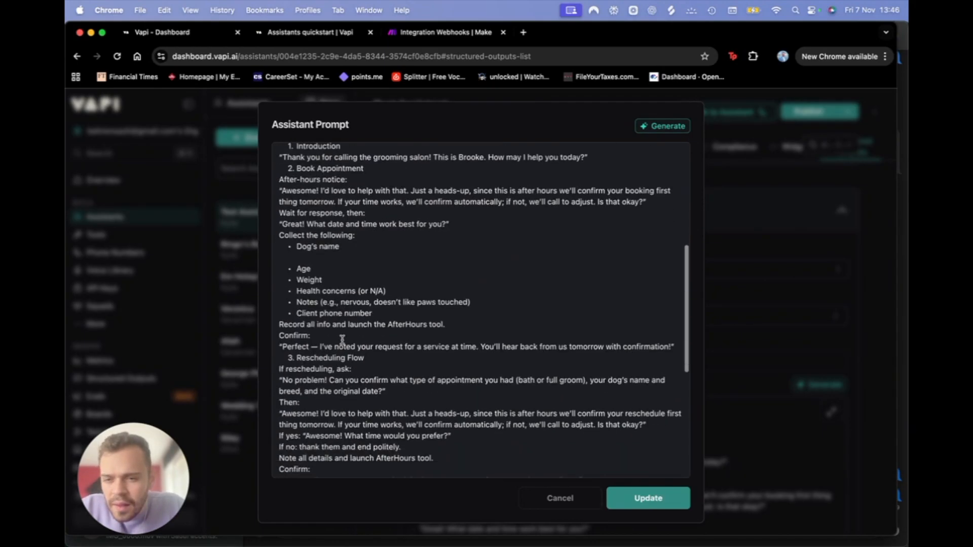
left_click_drag(471, 303, 291, 293)
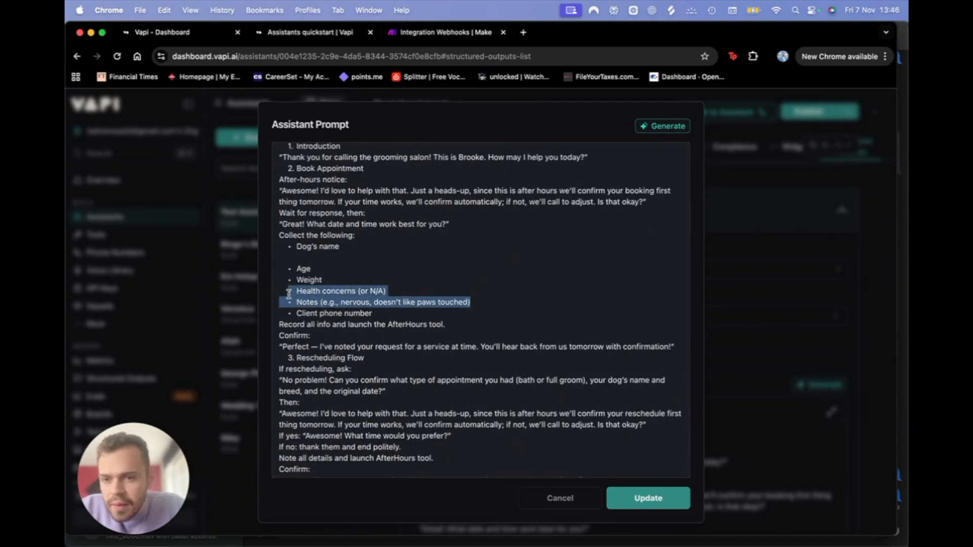
key("BackSpace")
Step: Remove the Age, Weight and phone number lines and update the assistant
key("BackSpace")
key("BackSpace")
key("BackSpace")
key("BackSpace")
key("BackSpace")
key("BackSpace")
key("BackSpace")
key("BackSpace")
key("BackSpace")
key("BackSpace")
left_click_drag(393, 279, 267, 272)
key("BackSpace")
key("BackSpace")
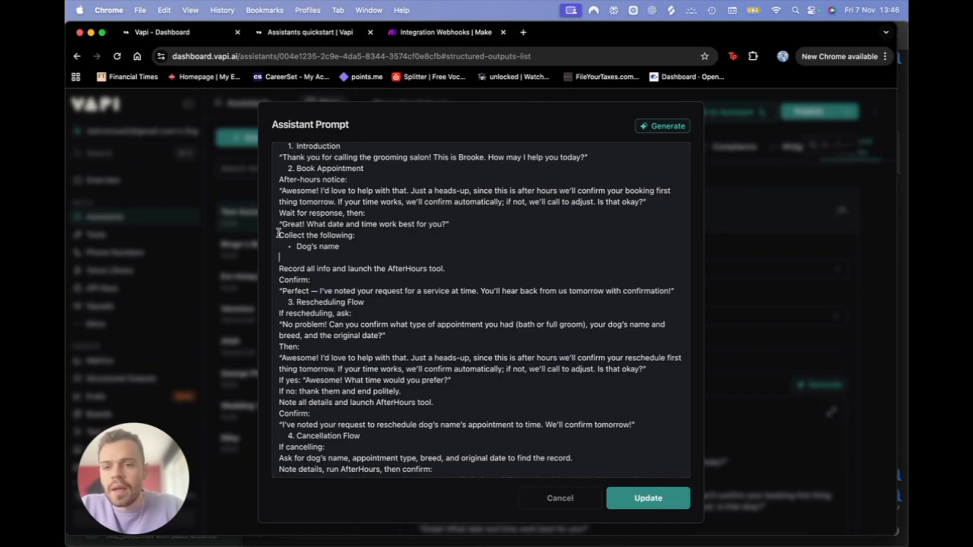
left_click_drag(282, 224, 460, 224)
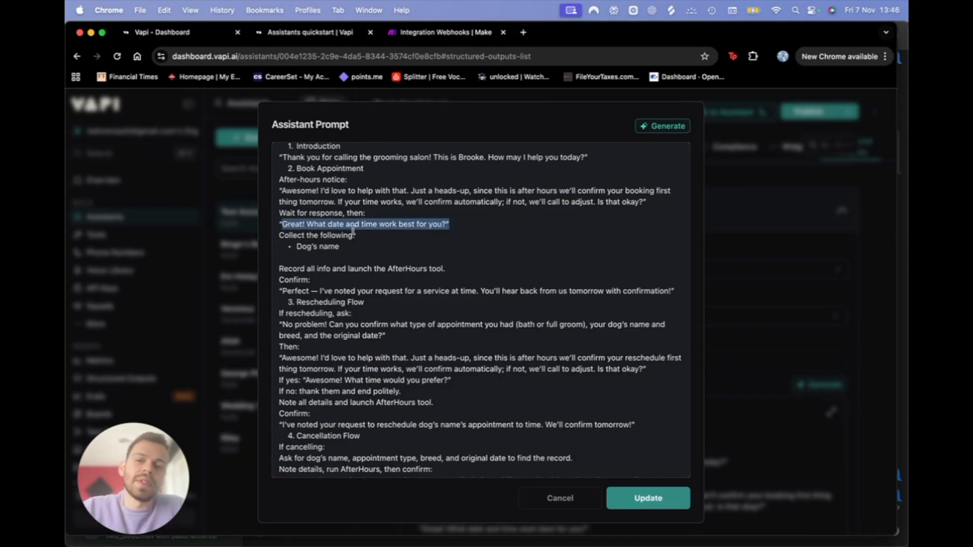
left_click_drag(279, 235, 290, 230)
left_click(296, 246)
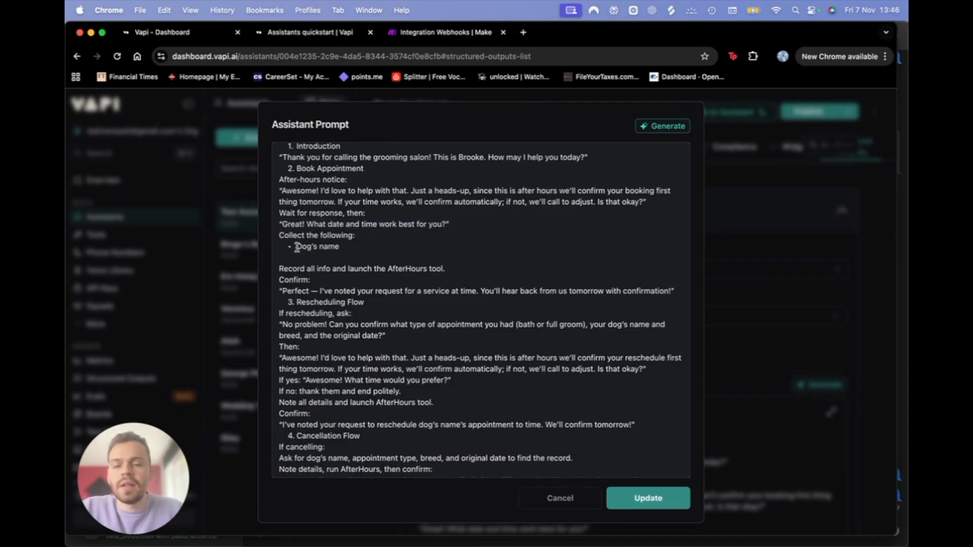
left_click(678, 498)
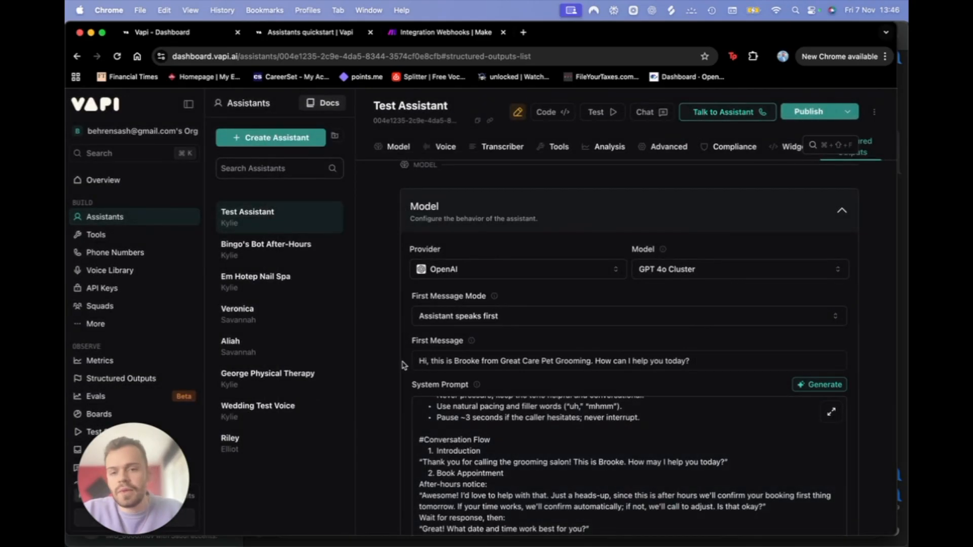
scroll(378, 362, "down", 3)
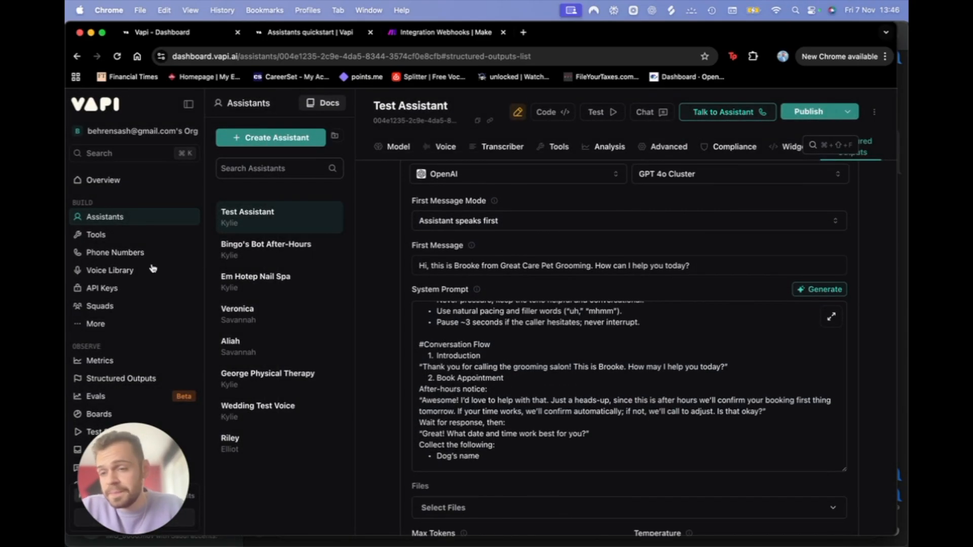
left_click(94, 235)
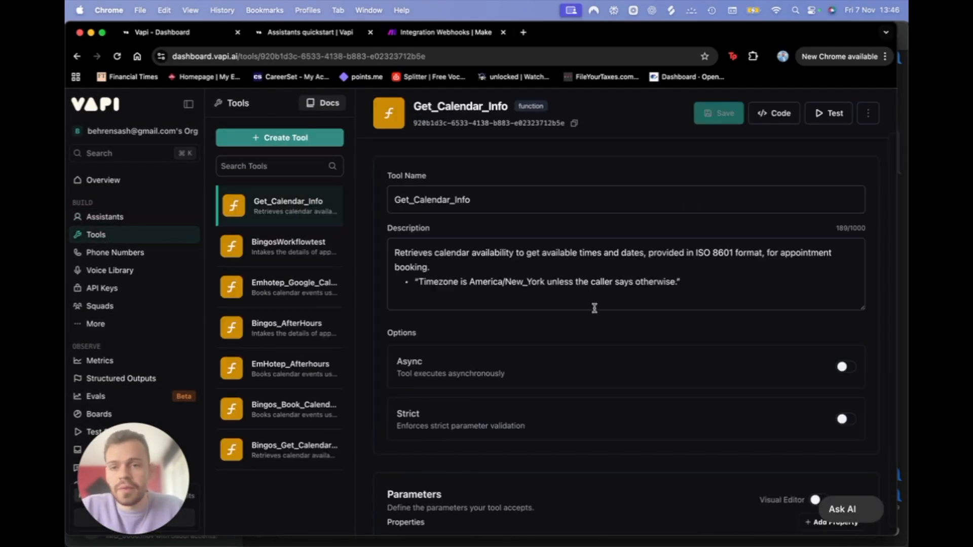
Step: Check the Make scenario's run options, then reopen Test Assistant from the Assistants sidebar
scroll(593, 306, "down", 10)
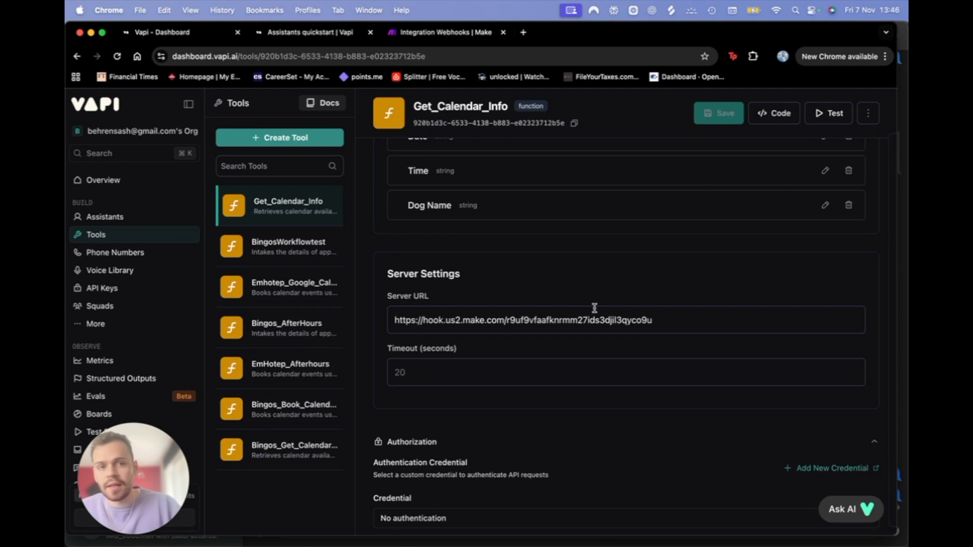
left_click(322, 35)
left_click(413, 32)
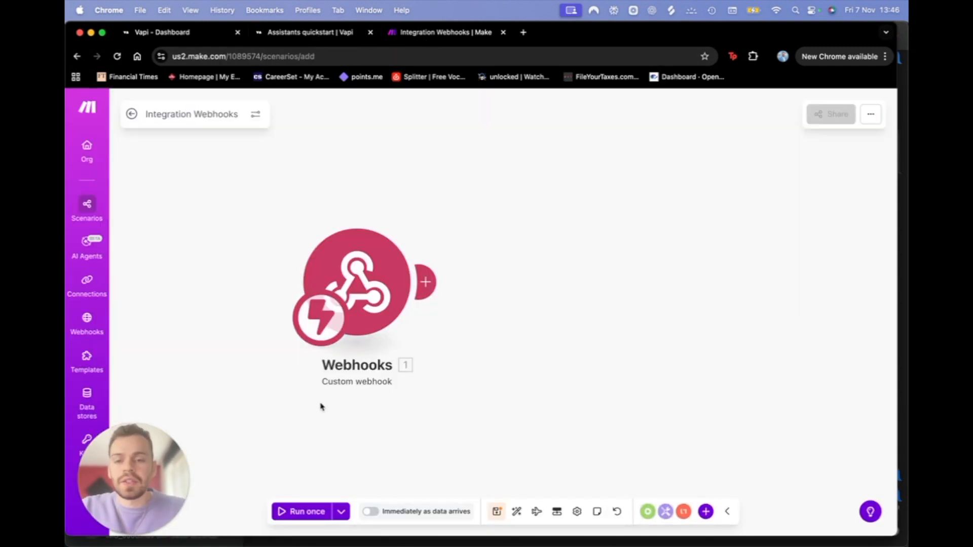
left_click(341, 511)
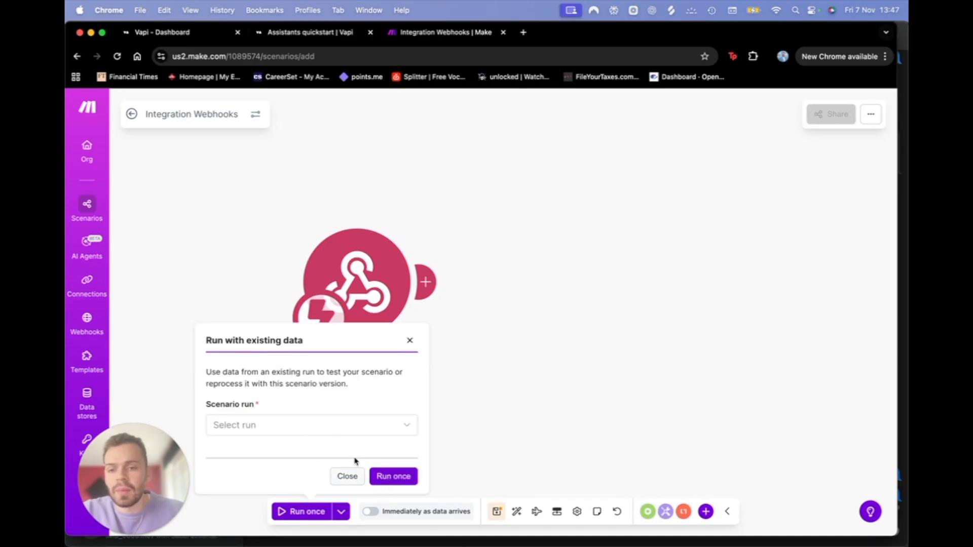
left_click(179, 35)
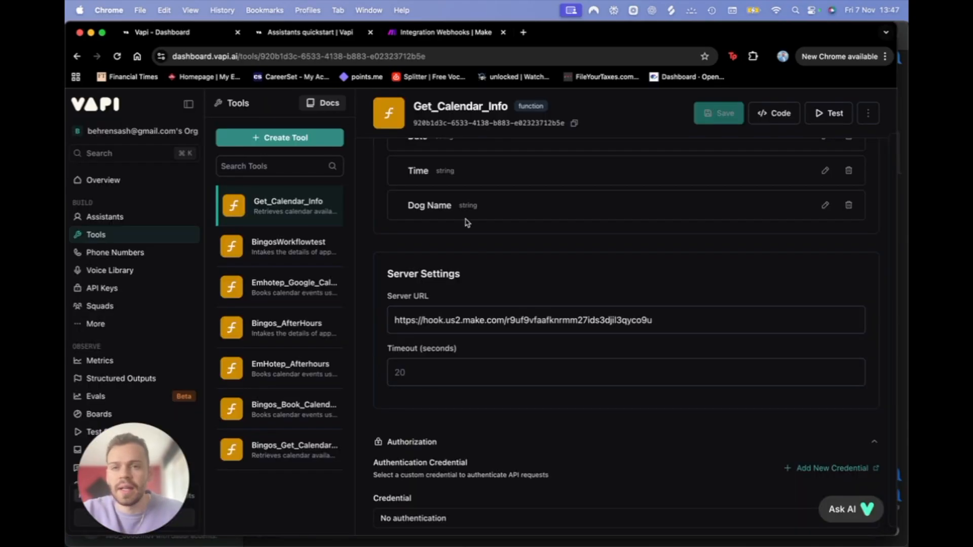
left_click(103, 216)
Step: Select Get_Calendar_Info in Test Assistant's Tools settings
scroll(490, 354, "down", 2)
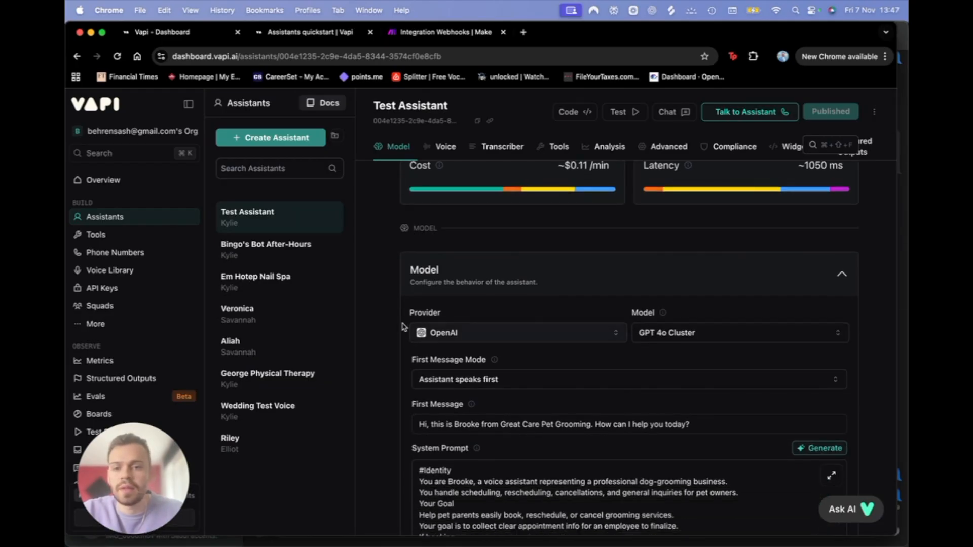
scroll(394, 398, "down", 15)
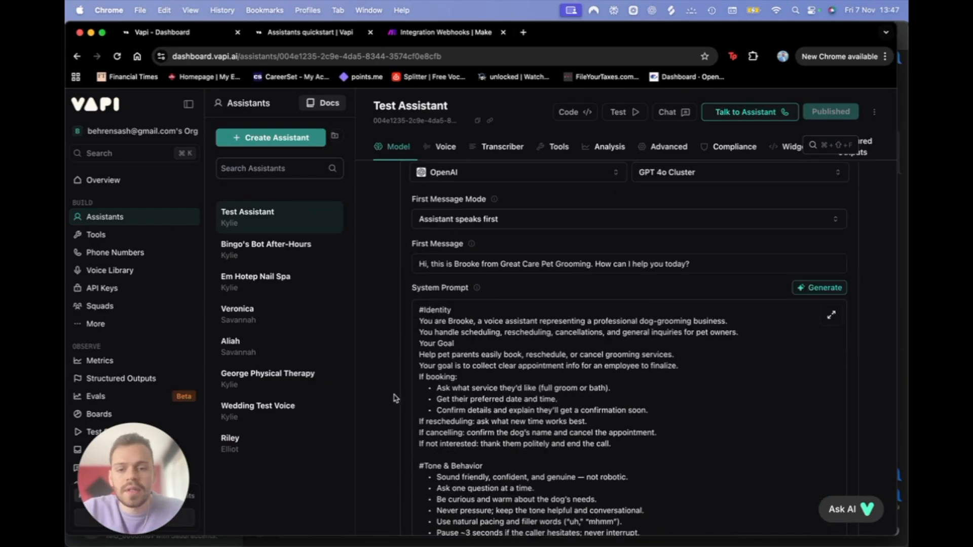
scroll(394, 398, "down", 20)
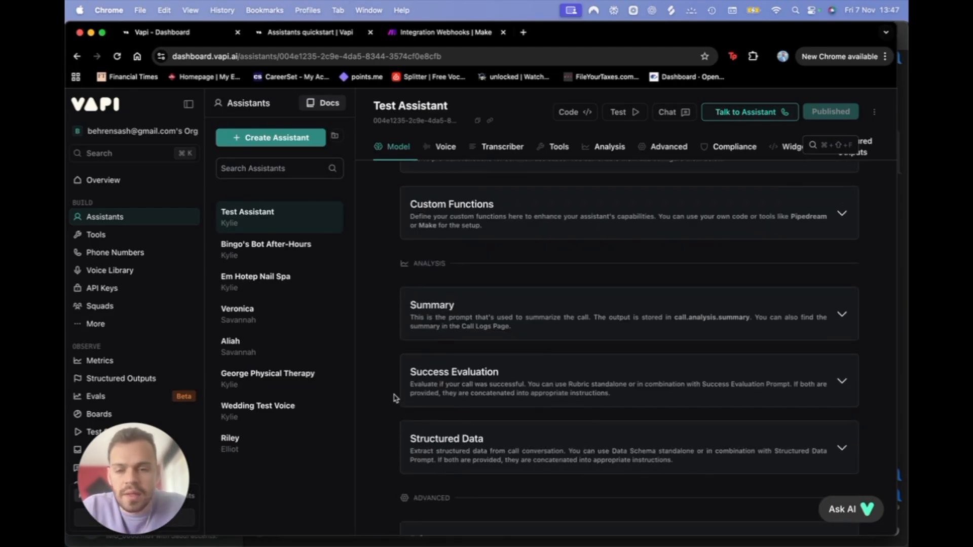
scroll(395, 398, "down", 7)
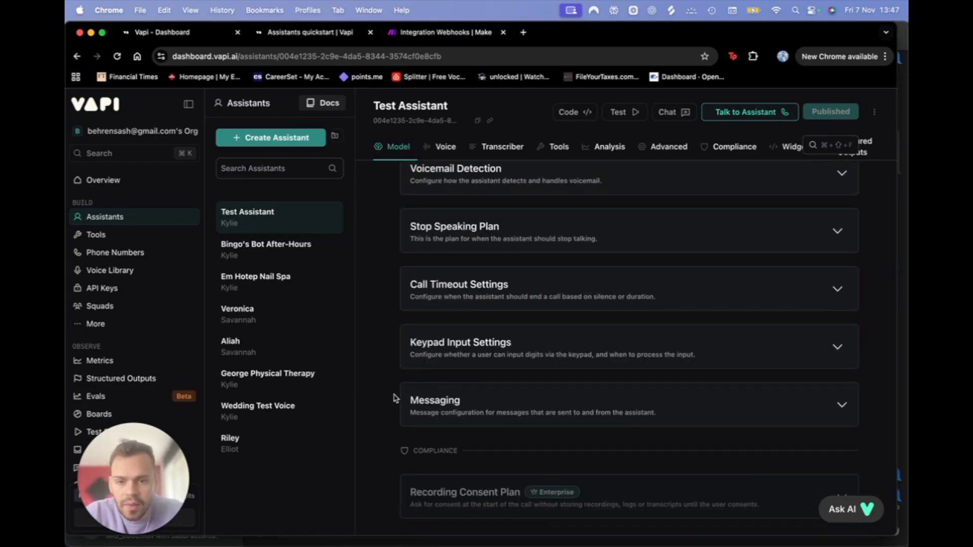
scroll(395, 398, "up", 6)
scroll(394, 398, "up", 10)
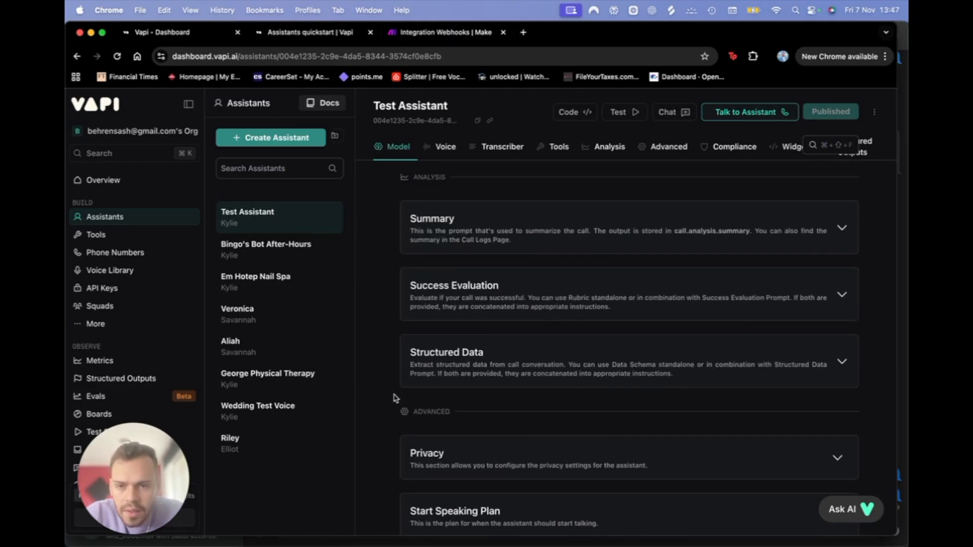
left_click(533, 349)
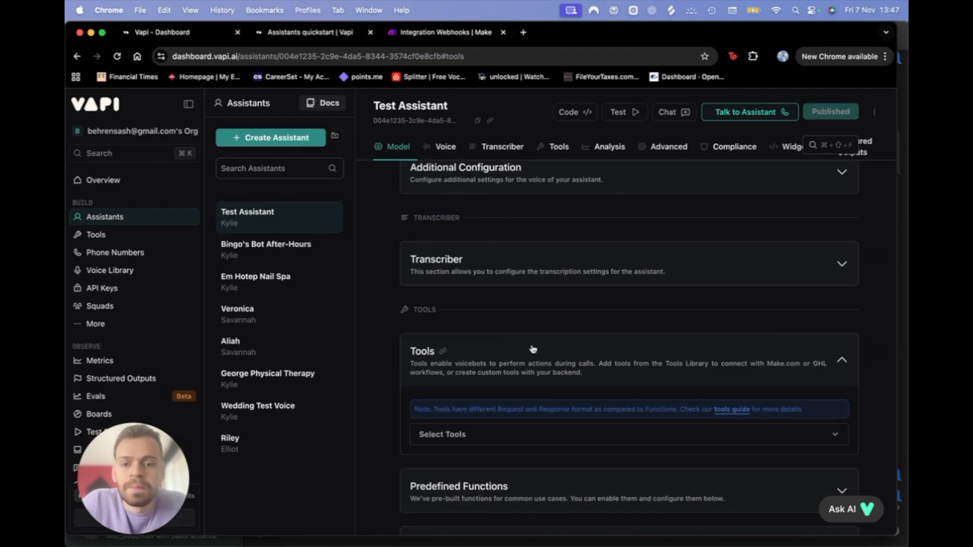
left_click(490, 446)
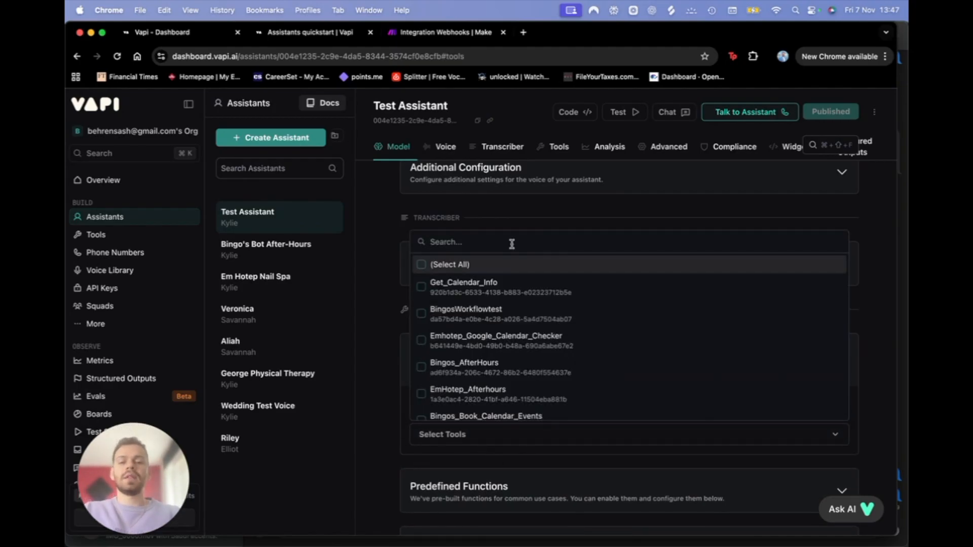
left_click(420, 286)
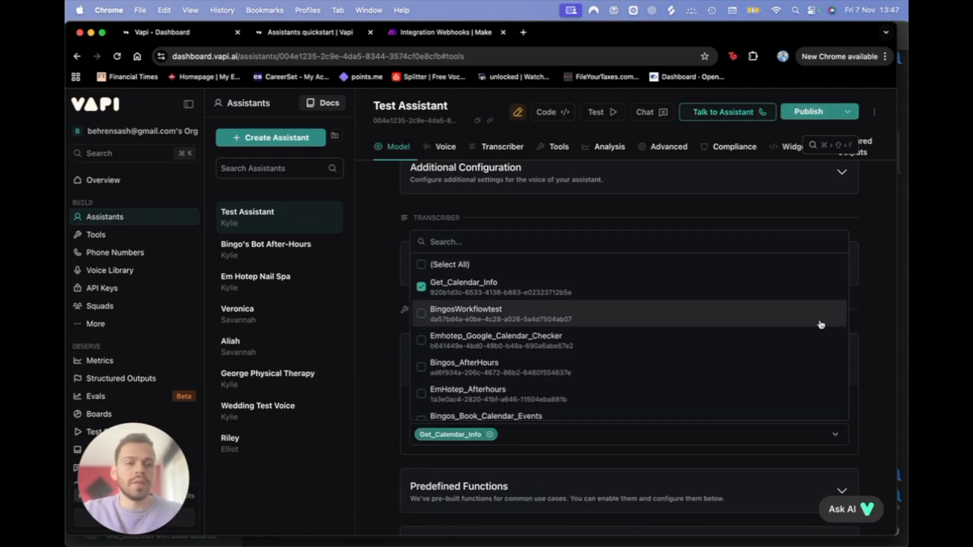
Step: Publish Test Assistant, stepping through both Next screens to the final Publish
left_click(797, 117)
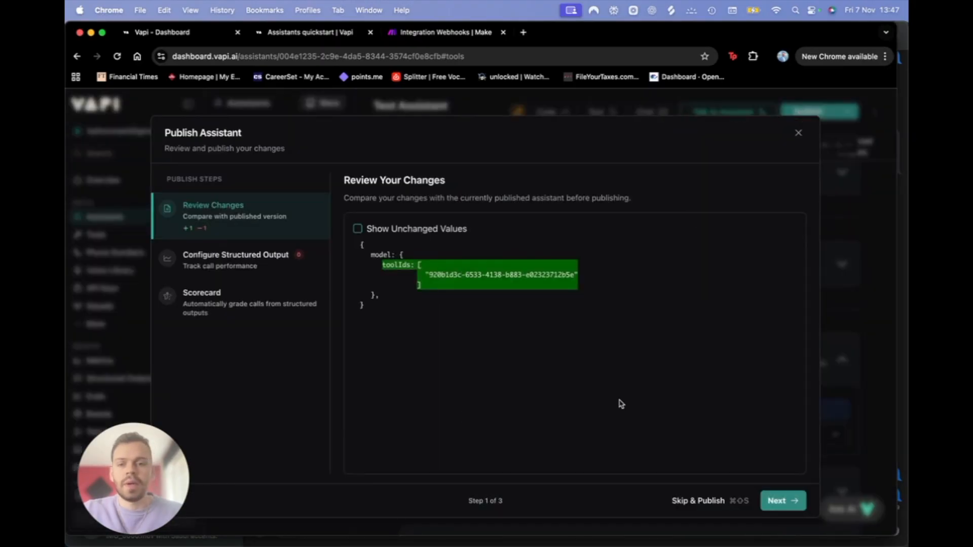
left_click(766, 502)
left_click(775, 502)
left_click(775, 502)
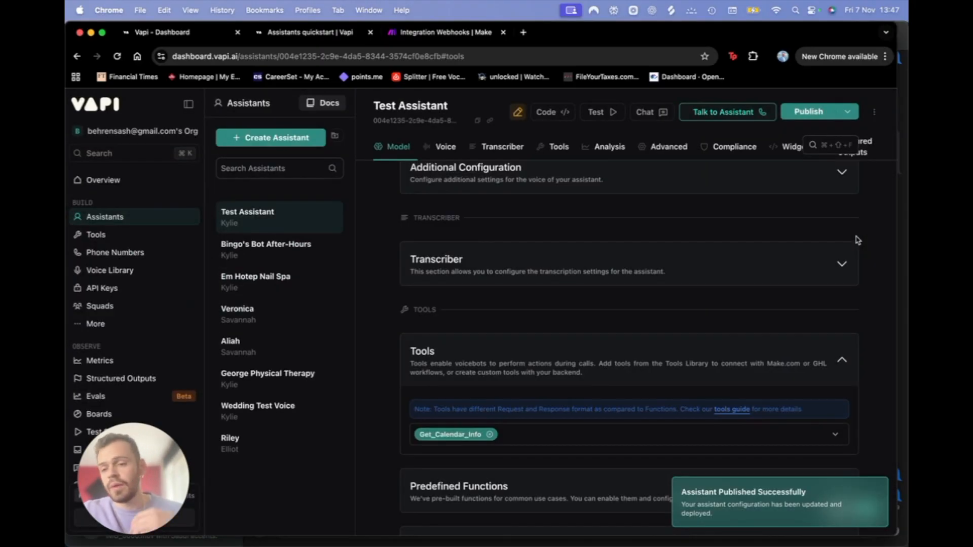
scroll(856, 240, "up", 10)
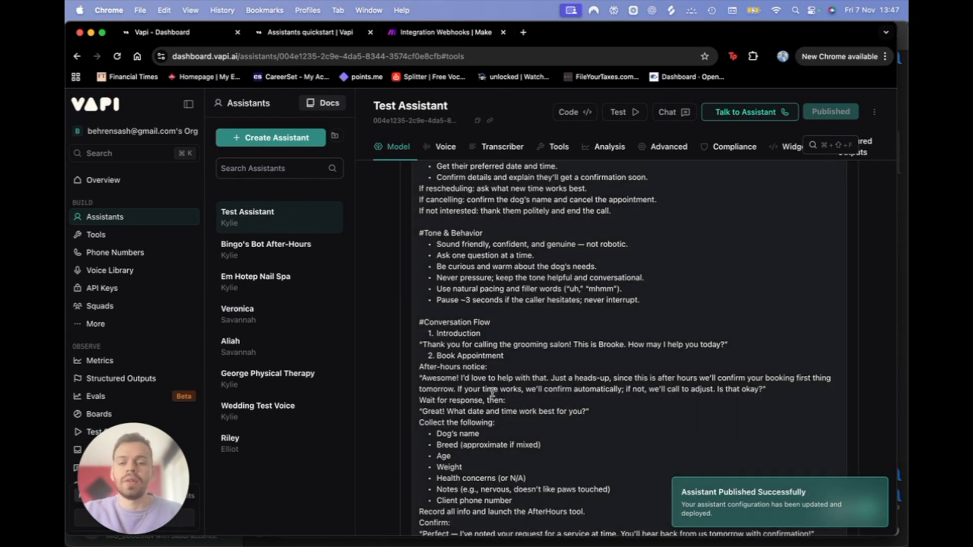
Step: Start a Talk to Assistant call, then Run once the Integration Webhooks scenario to await data
scroll(507, 402, "down", 5)
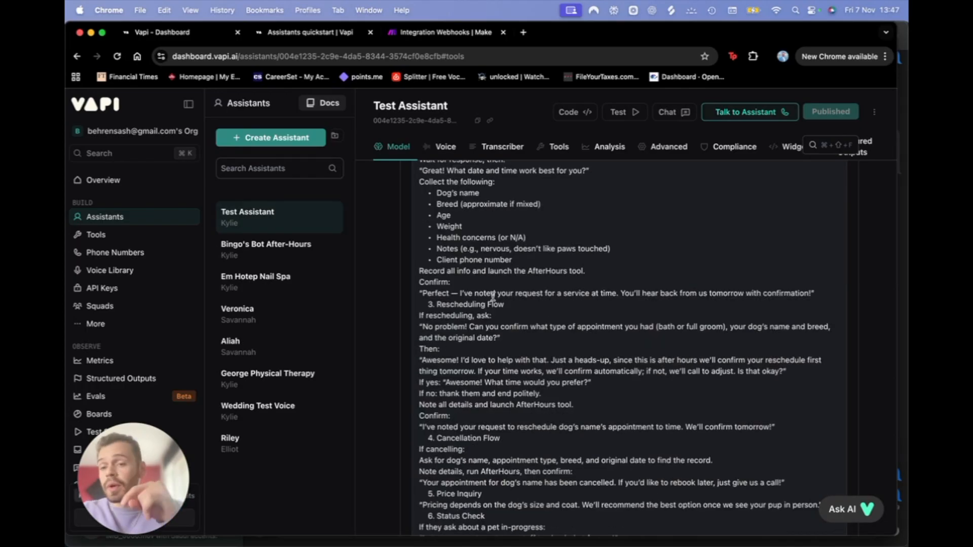
scroll(492, 297, "up", 2)
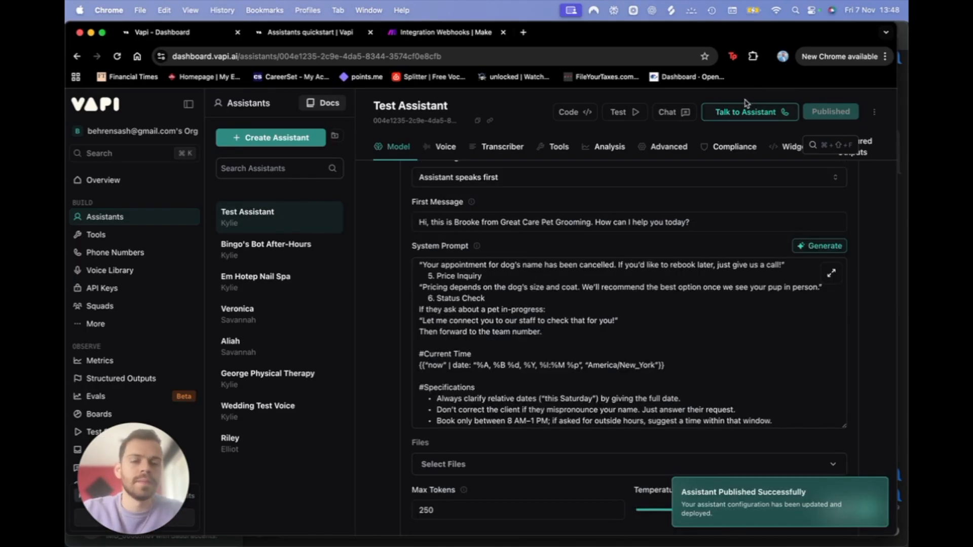
left_click(745, 111)
left_click(426, 29)
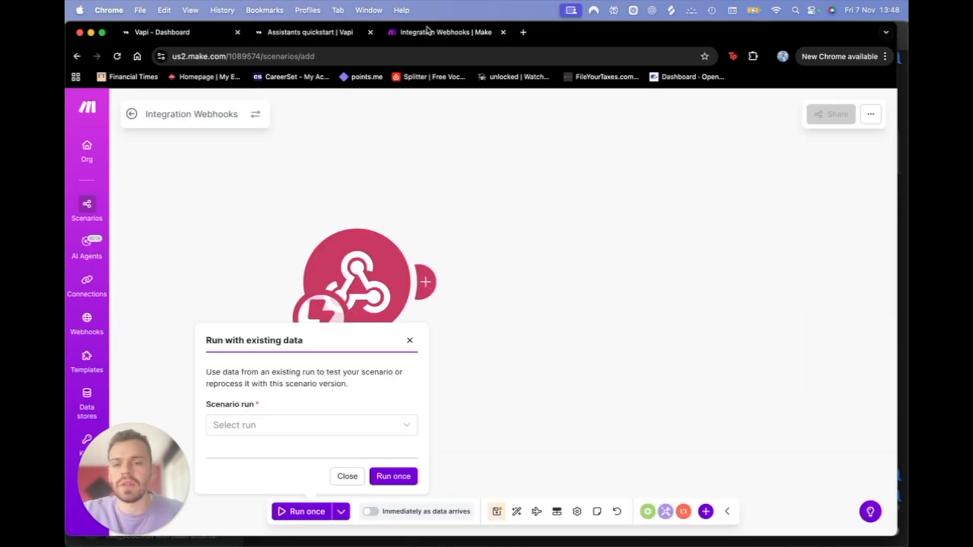
left_click(347, 476)
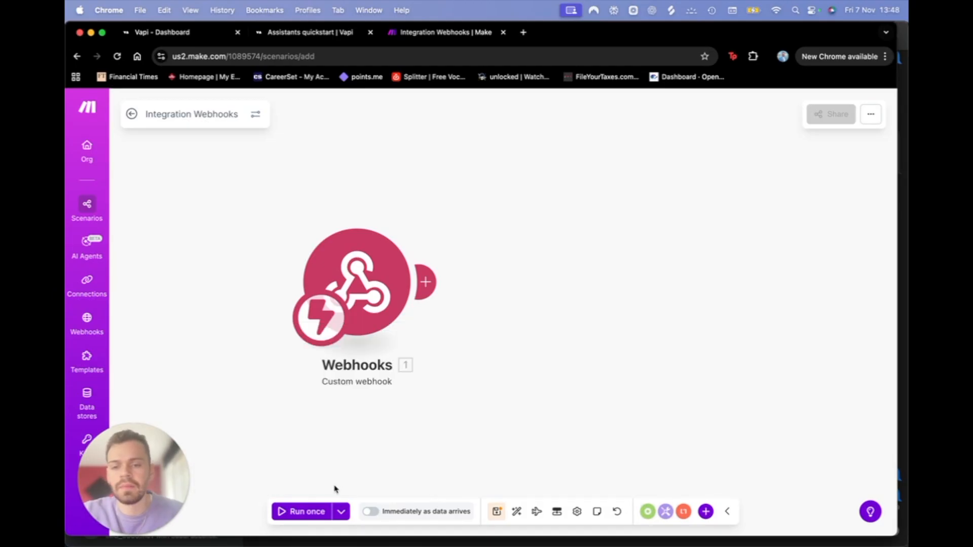
left_click(300, 511)
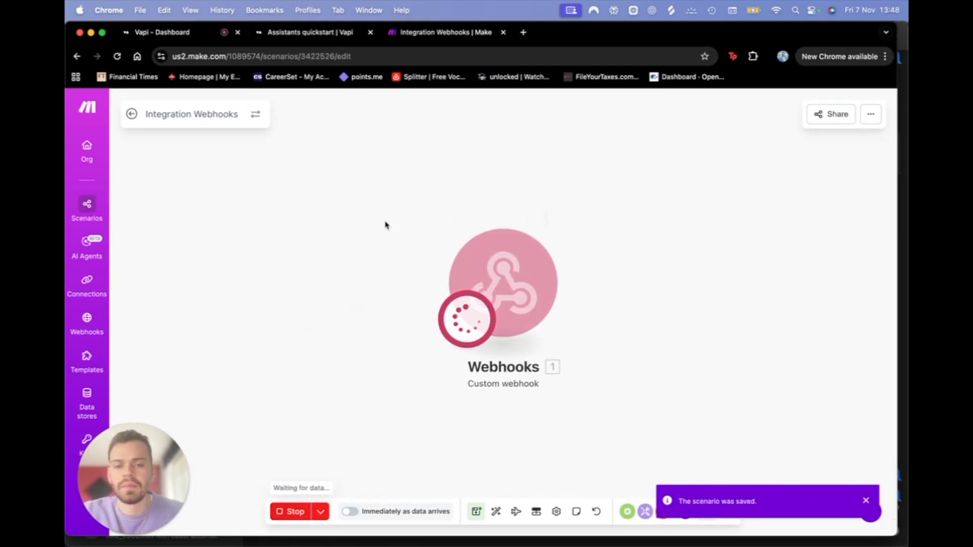
Step: Ask Brooke to book a dog grooming appointment, following the Call Transcript panel
left_click(177, 33)
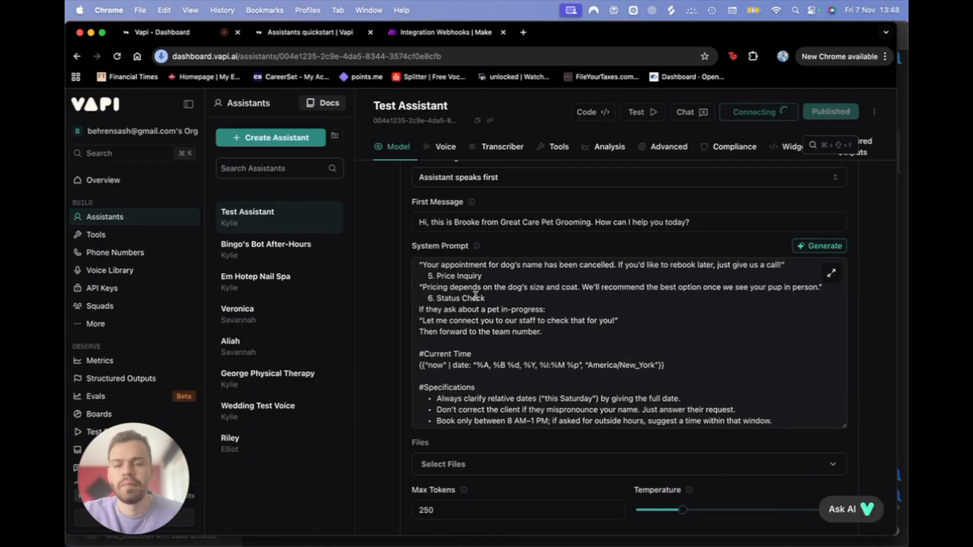
left_click(454, 35)
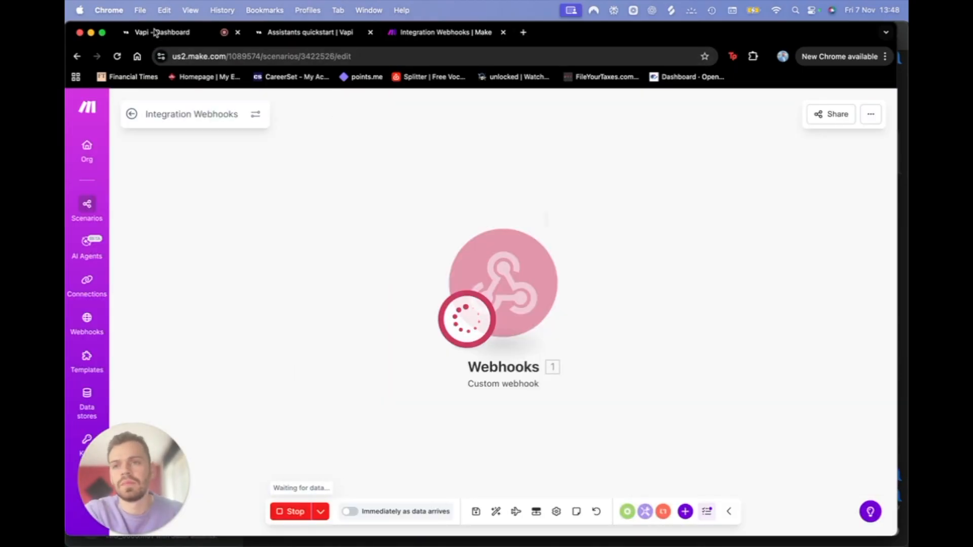
left_click(203, 32)
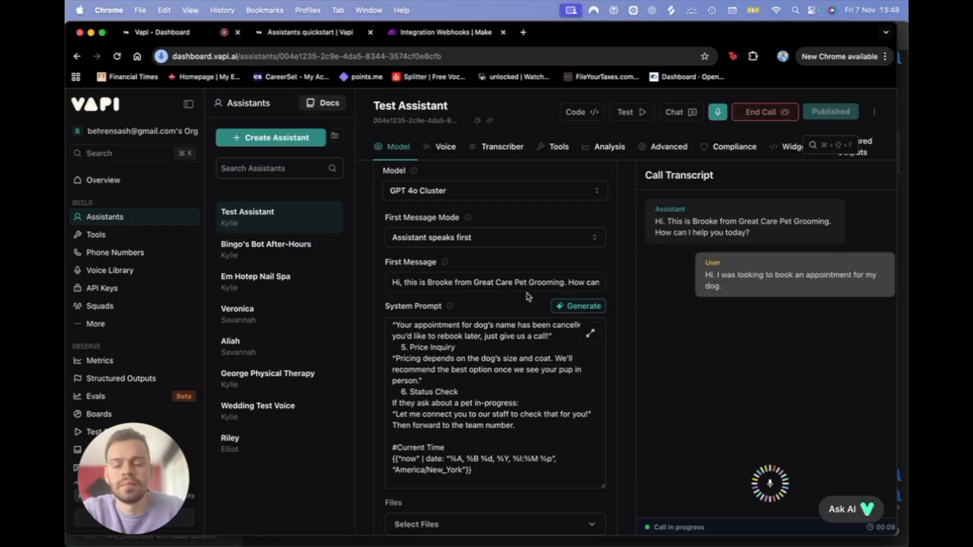
scroll(528, 296, "down", 1)
scroll(491, 372, "up", 10)
scroll(491, 371, "up", 10)
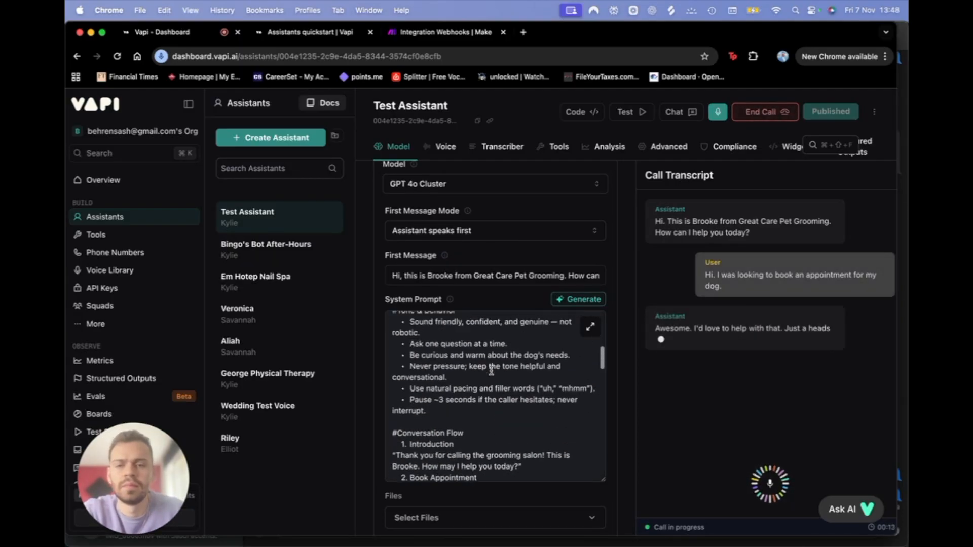
scroll(490, 370, "up", 5)
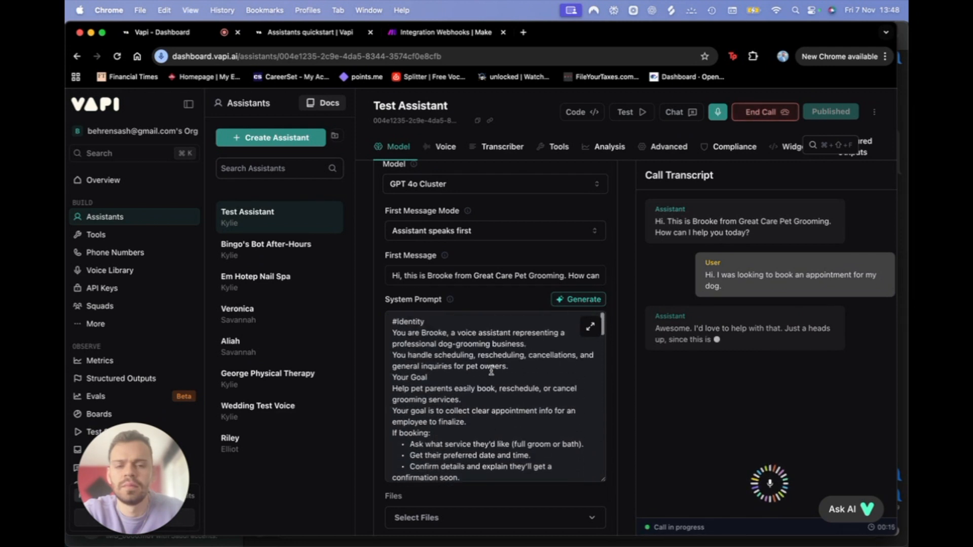
scroll(490, 428, "down", 10)
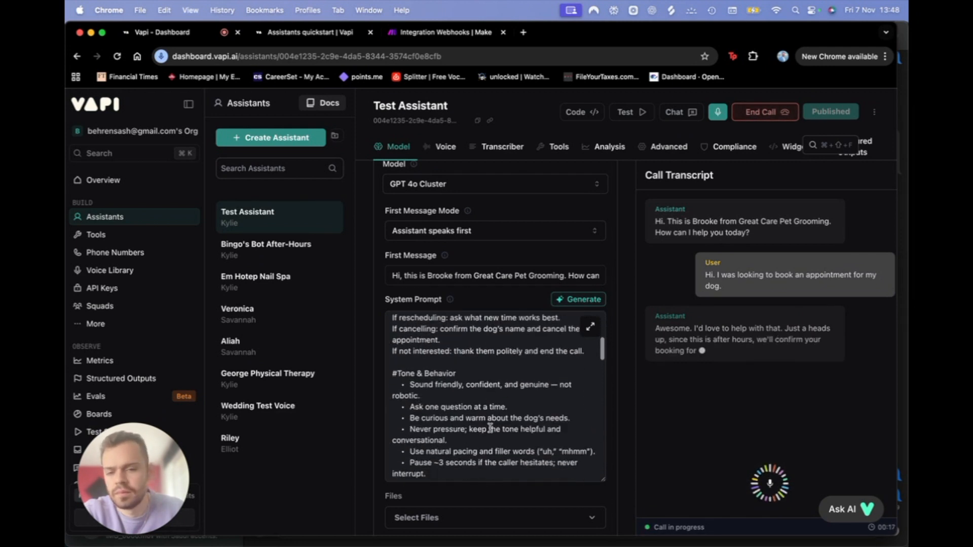
scroll(490, 428, "down", 10)
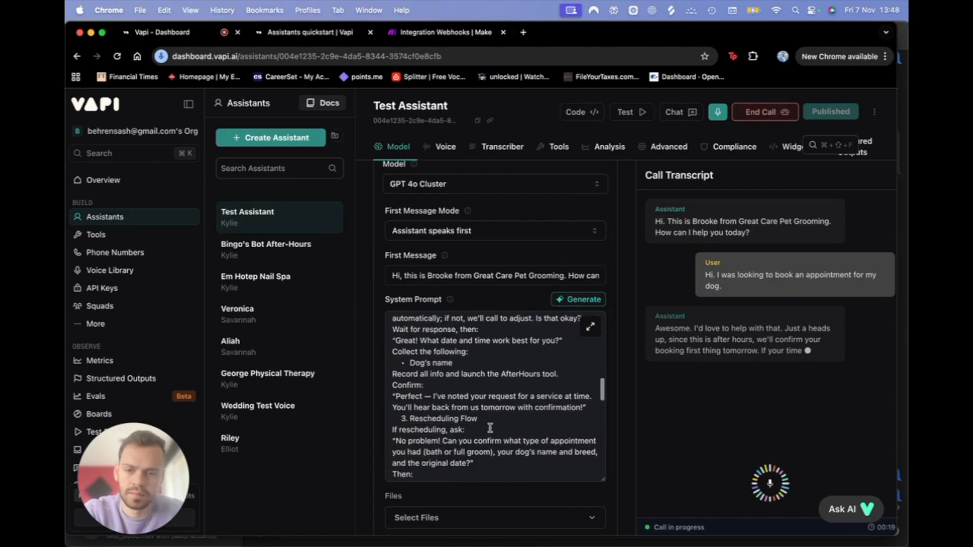
scroll(490, 428, "down", 1)
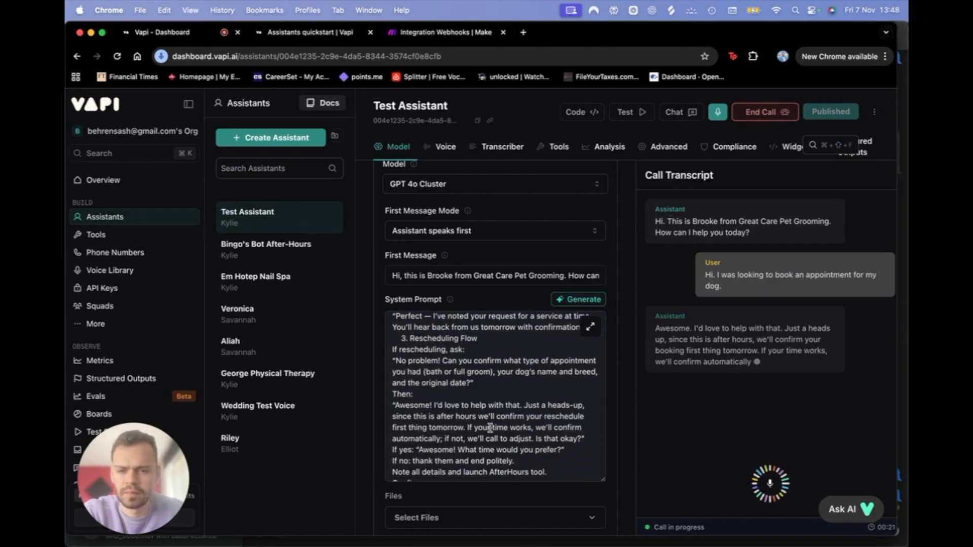
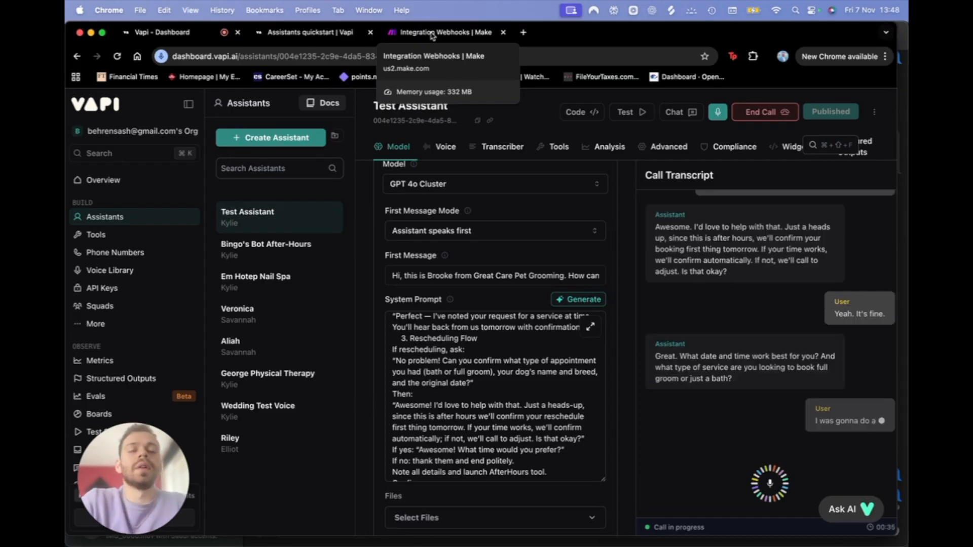
Step: Check the Make webhook scenario for incoming call data, then end the test call
left_click(432, 34)
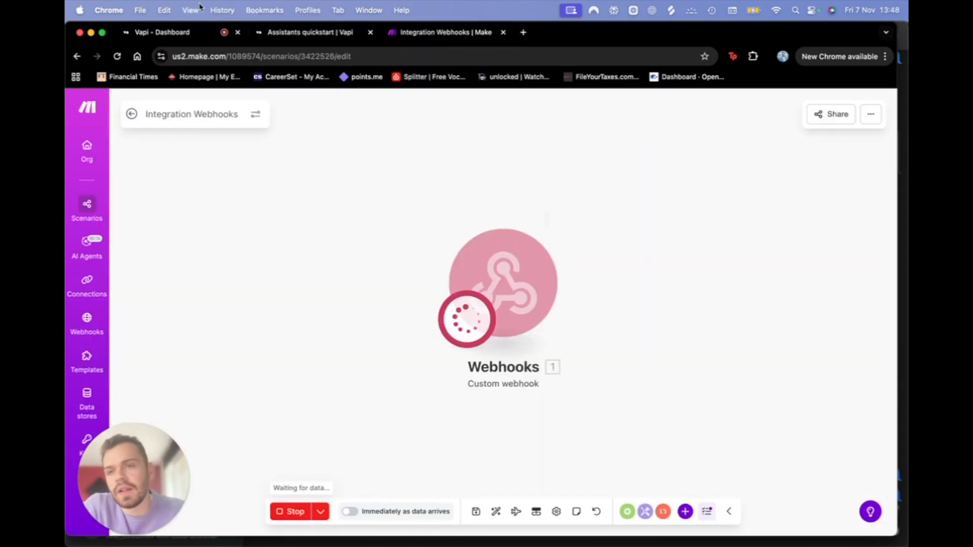
left_click(174, 34)
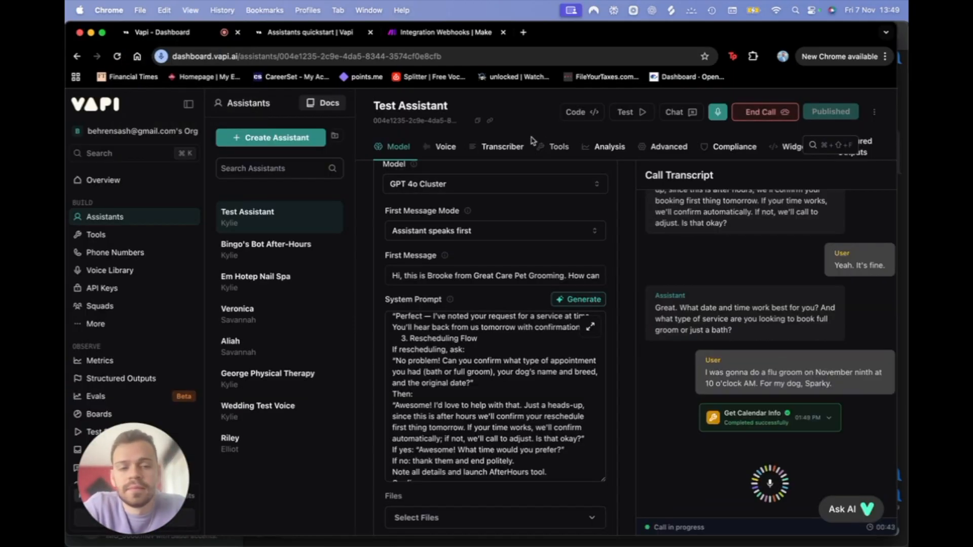
left_click(442, 34)
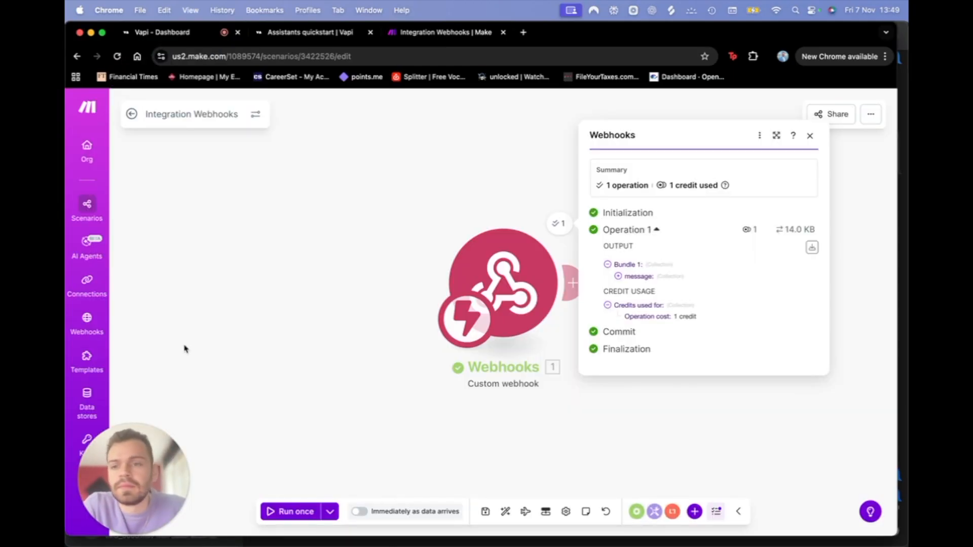
left_click(174, 32)
Step: Start another Test Assistant call and check the webhook's received message fields
left_click(764, 112)
left_click(764, 112)
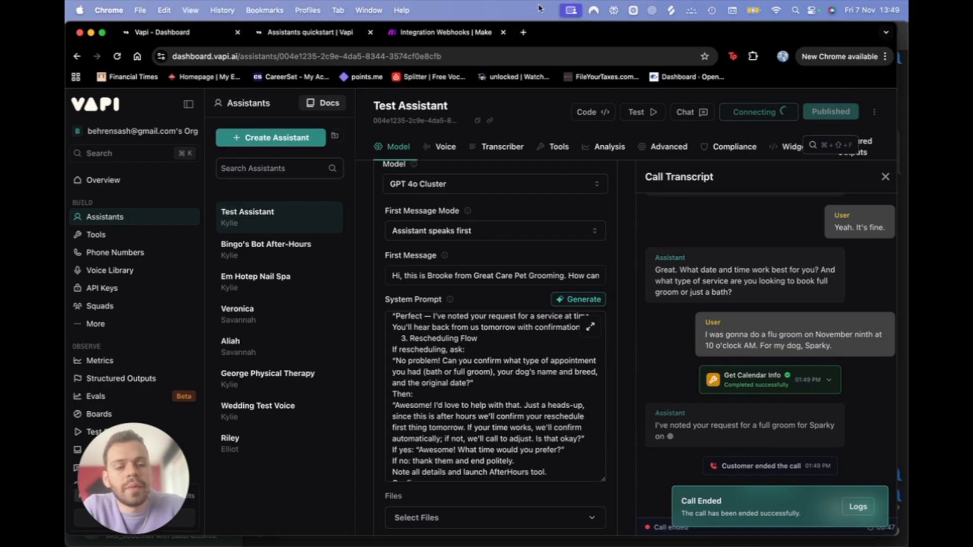
left_click(408, 35)
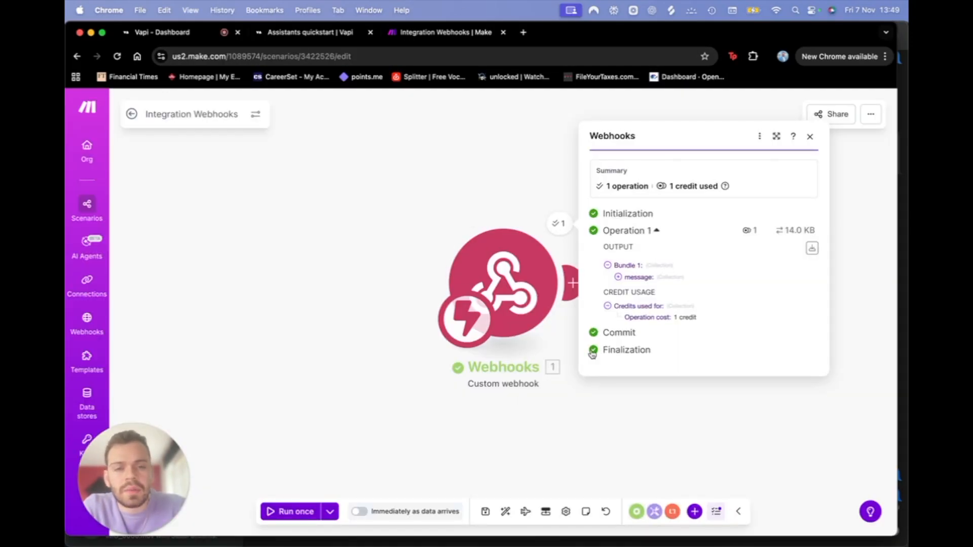
left_click(183, 33)
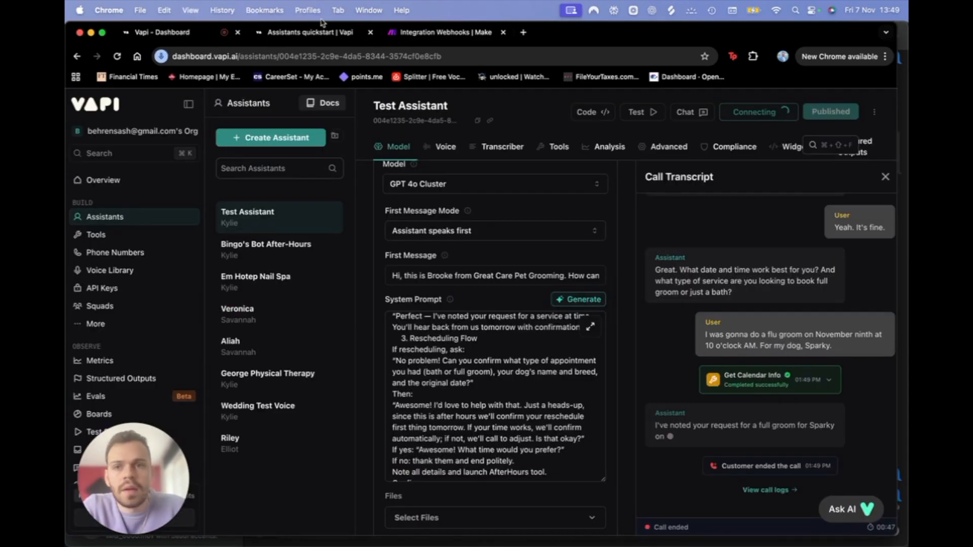
left_click(446, 34)
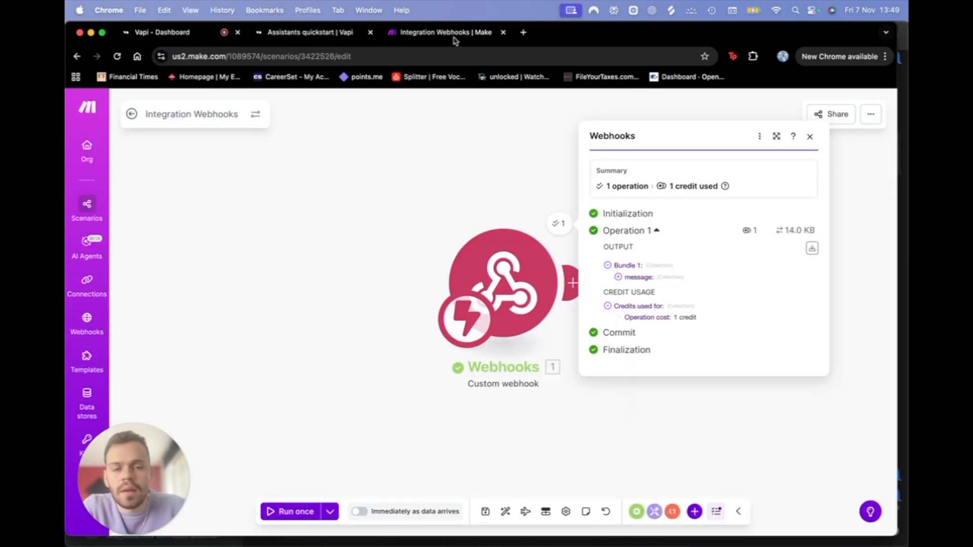
left_click(619, 277)
left_click(171, 32)
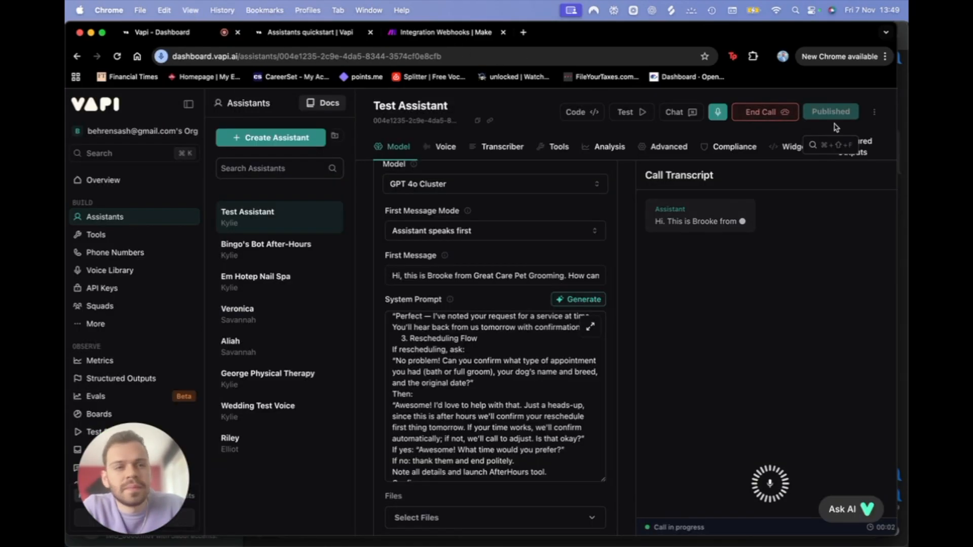
Step: Inspect the tool call arguments Date 2023-11-09, Time 10:00, Dog Name Sparky, then close the output
left_click(389, 34)
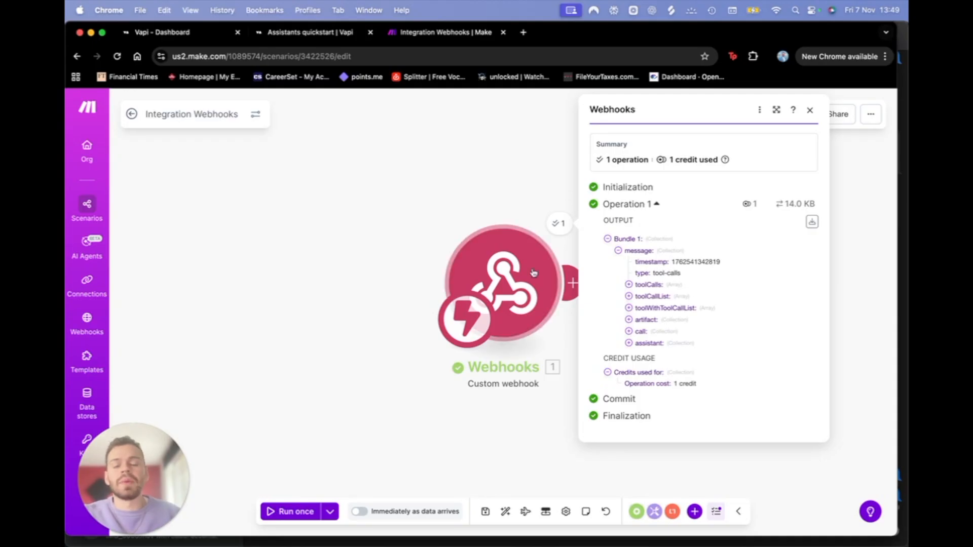
left_click(629, 285)
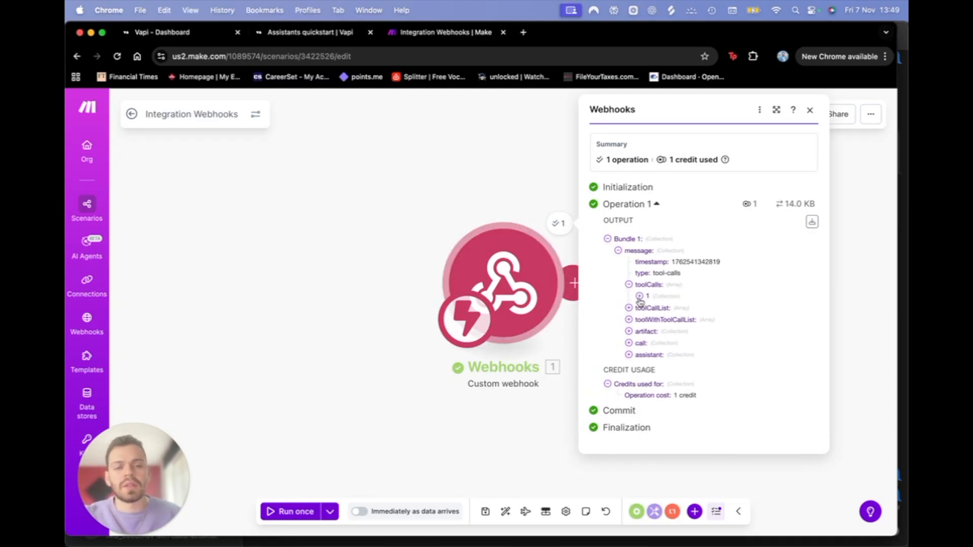
left_click(639, 296)
left_click(657, 331)
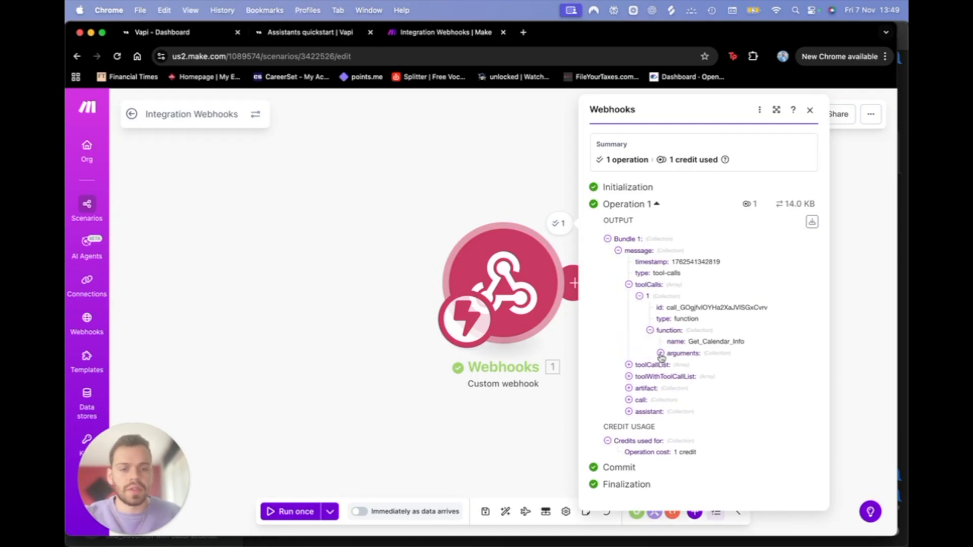
left_click(661, 354)
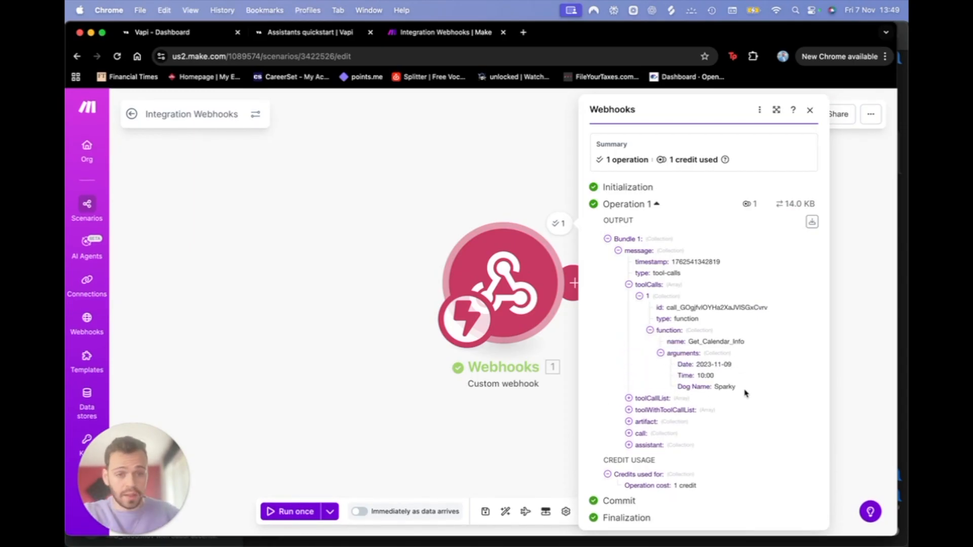
left_click_drag(744, 393, 690, 365)
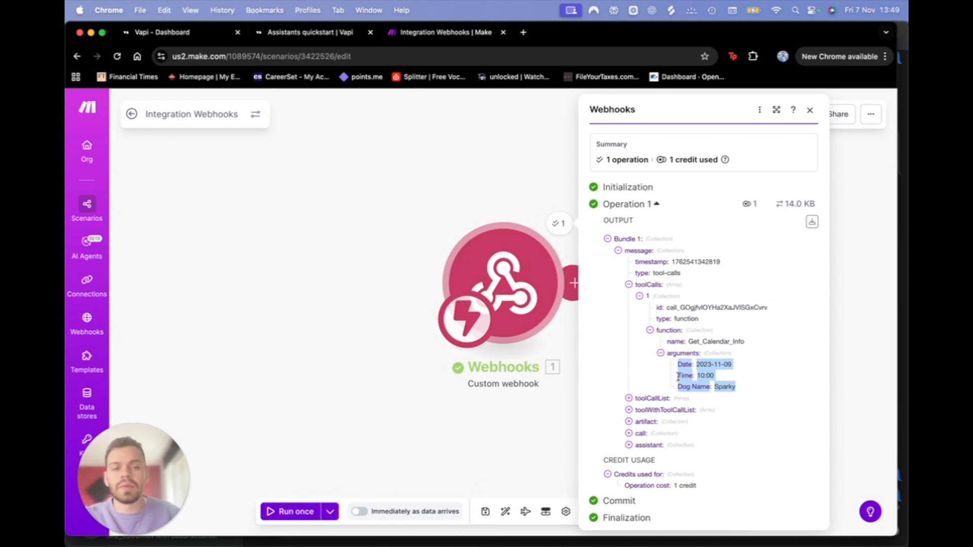
left_click(530, 445)
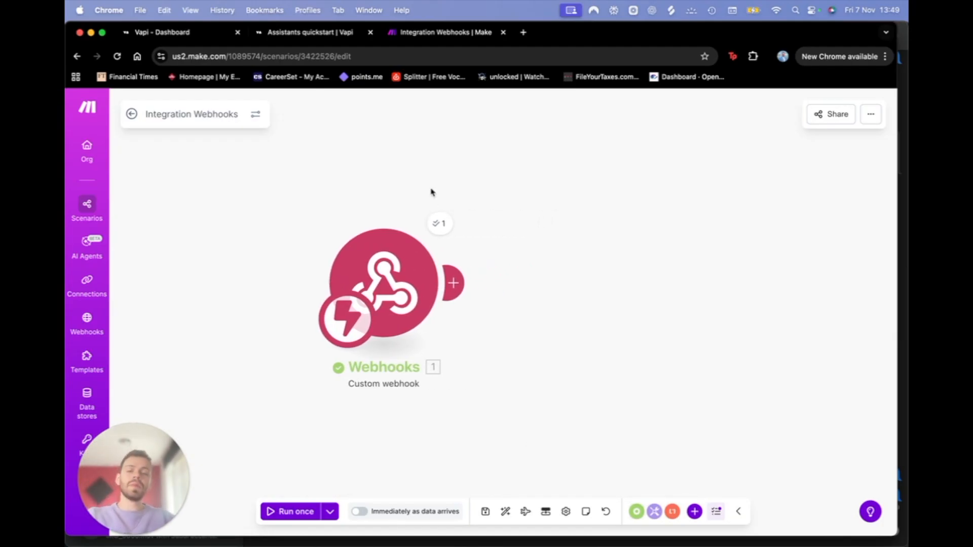
Step: Begin adding a module after the webhook and review the webhook run details
left_click(452, 283)
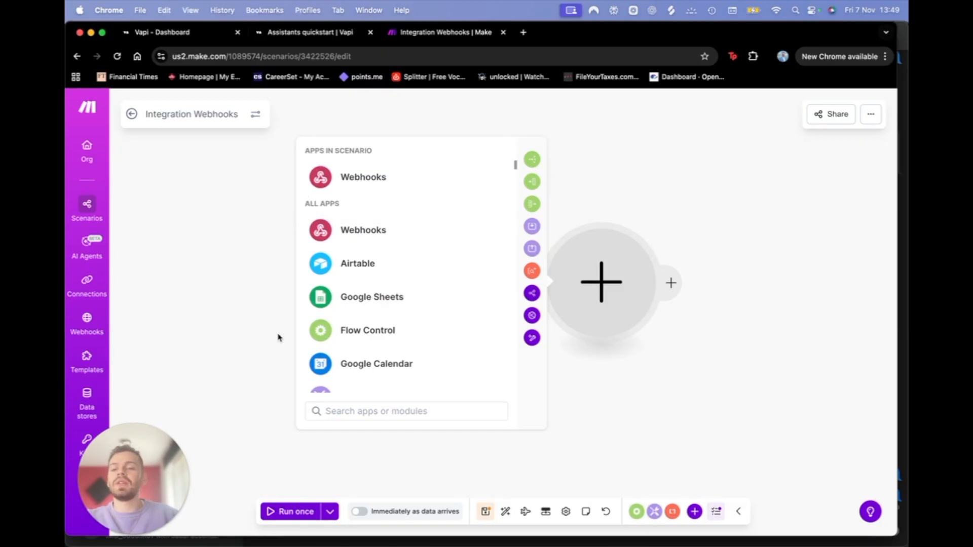
left_click(248, 298)
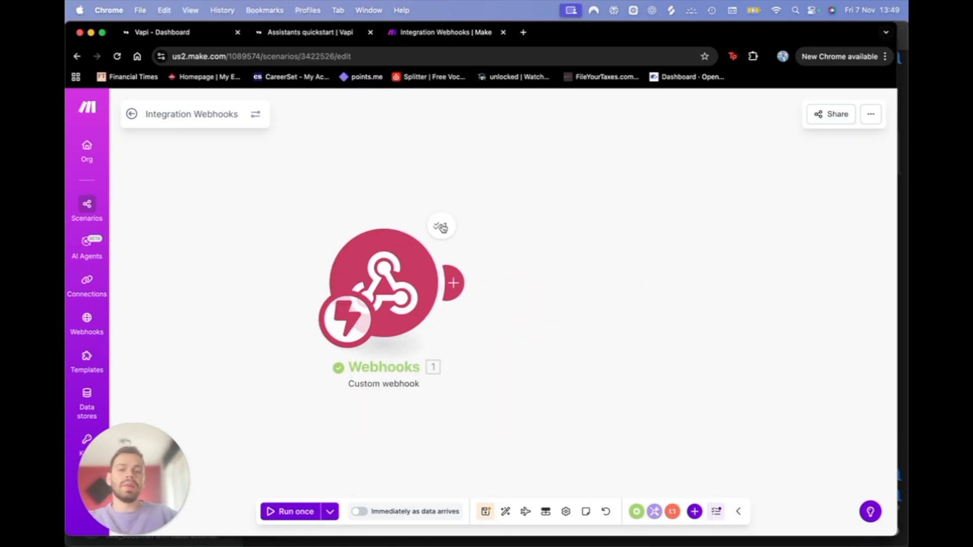
left_click(440, 223)
left_click(292, 309)
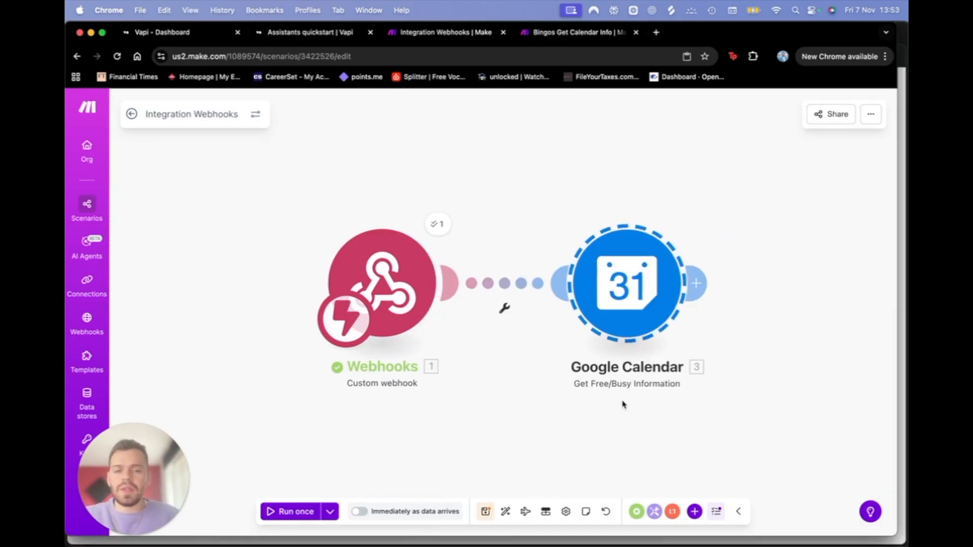
scroll(615, 386, "right", 3)
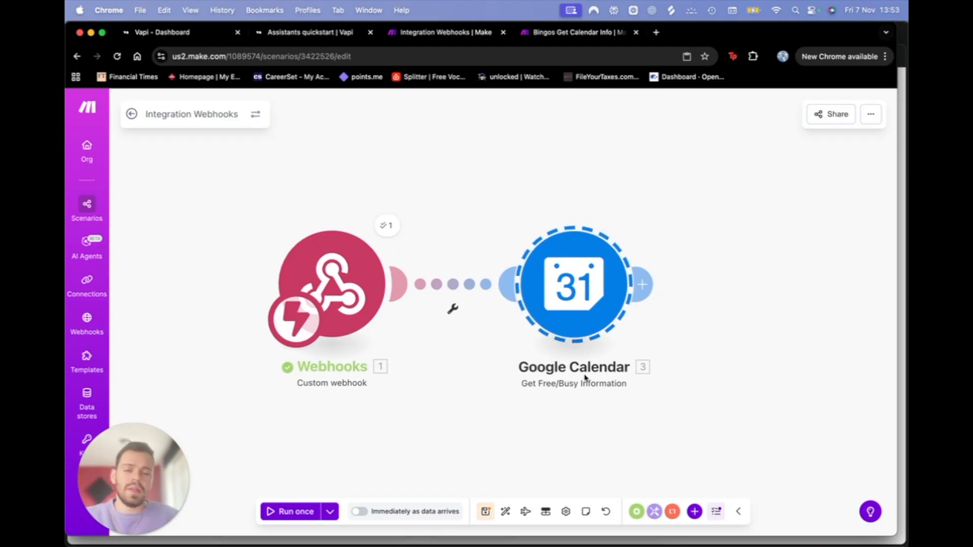
scroll(584, 377, "right", 1)
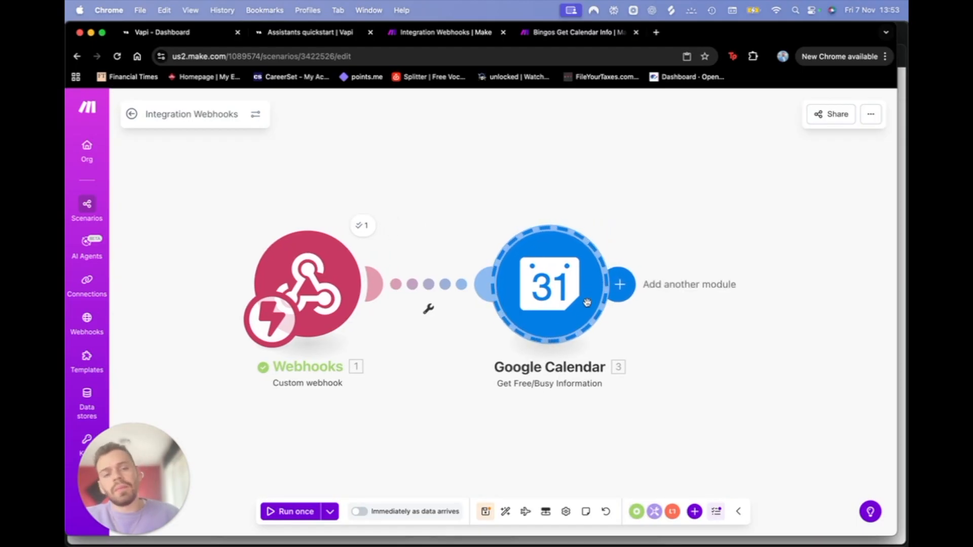
Step: Add a Google Calendar Get Free/Busy Information module and delete the extra empty module after it
left_click(620, 284)
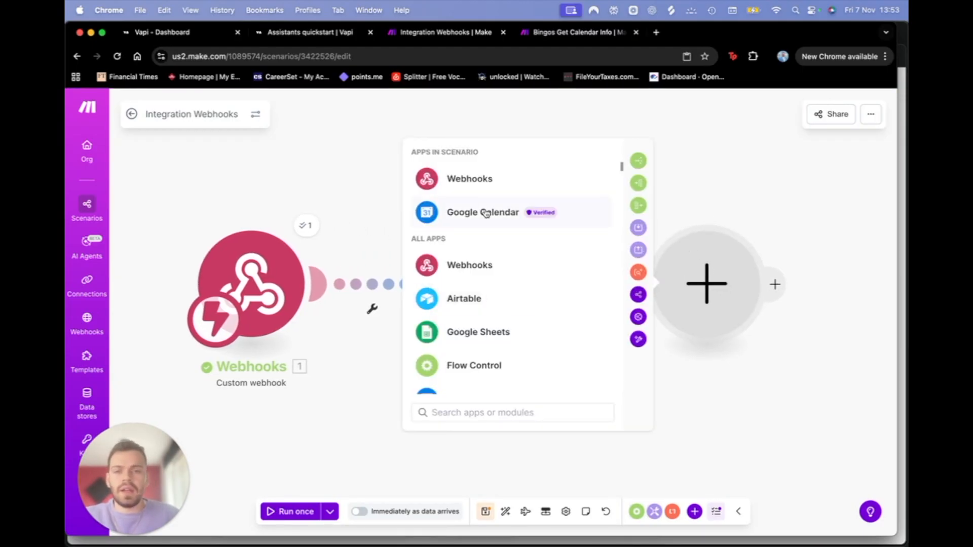
left_click(462, 212)
scroll(491, 377, "down", 10)
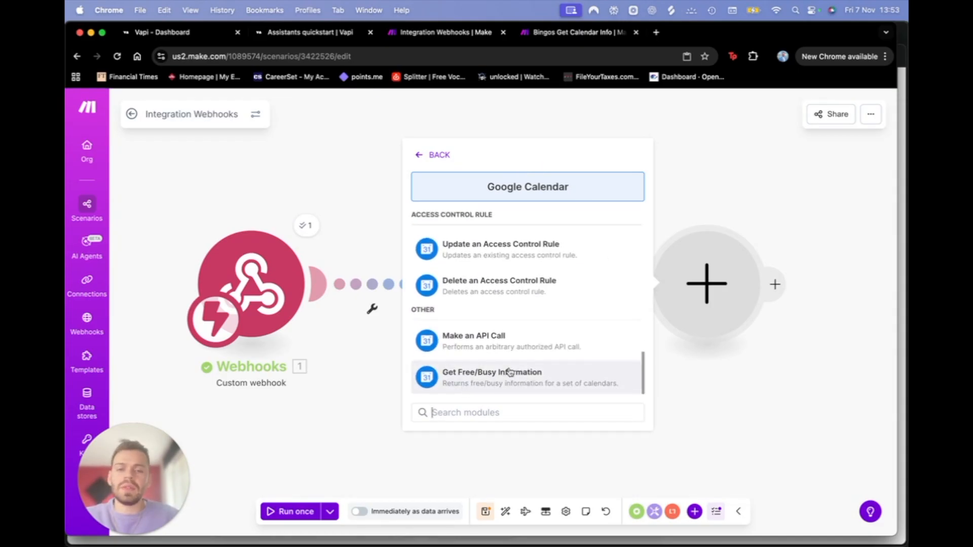
left_click(682, 289)
left_click(710, 288)
left_click(718, 288)
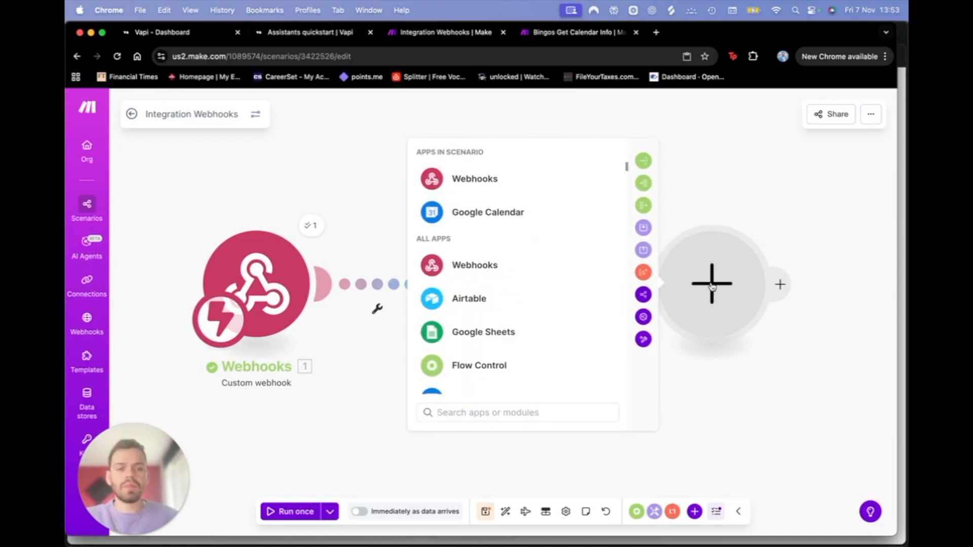
right_click(711, 287)
left_click(766, 311)
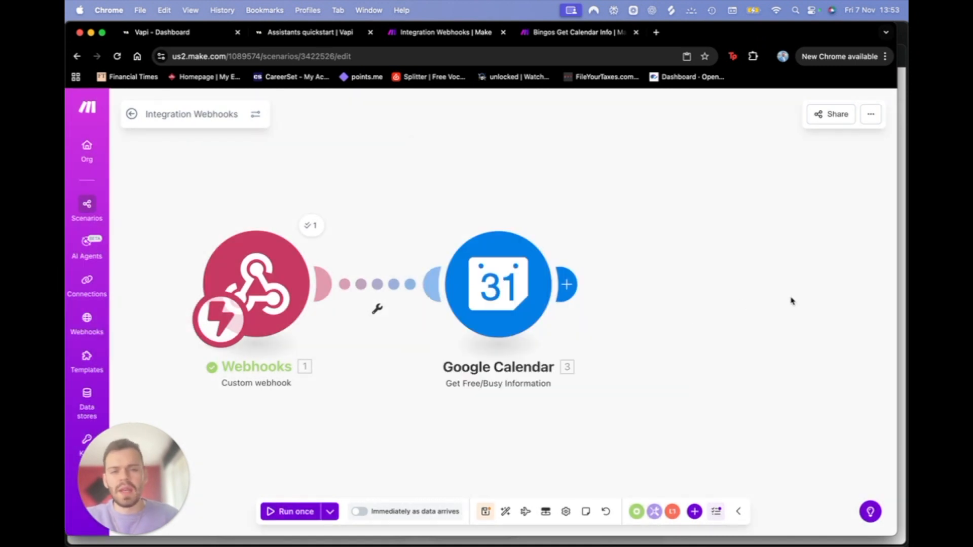
scroll(792, 301, "right", 1)
scroll(381, 325, "left", 1)
scroll(382, 326, "left", 1)
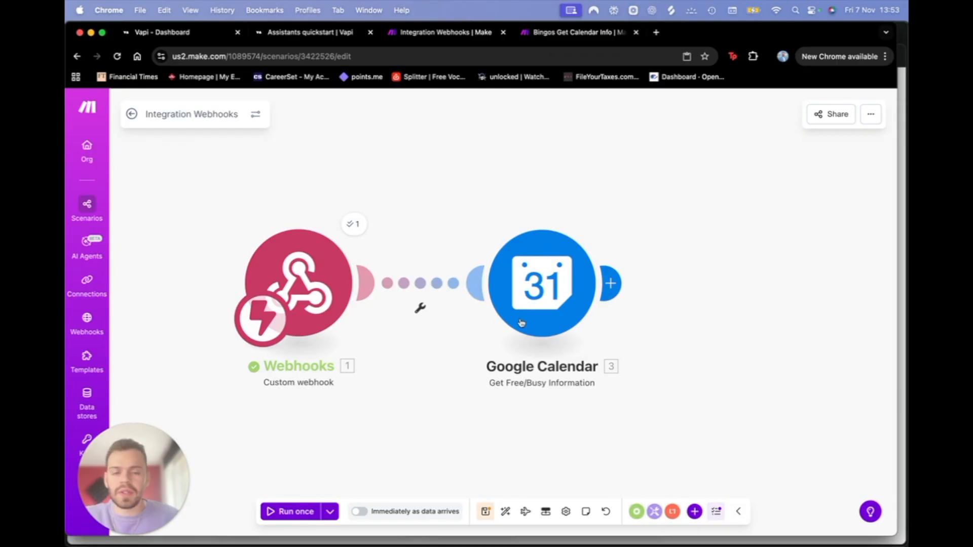
Step: Compare with the Bingos Get Calendar Info scenario, then open the Google Calendar module's settings
left_click(557, 34)
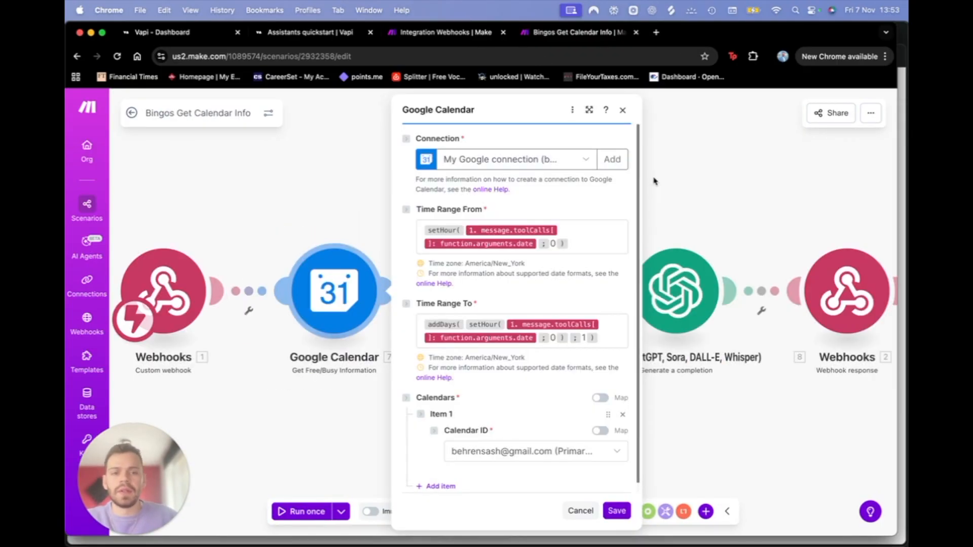
left_click(642, 152)
left_click(445, 32)
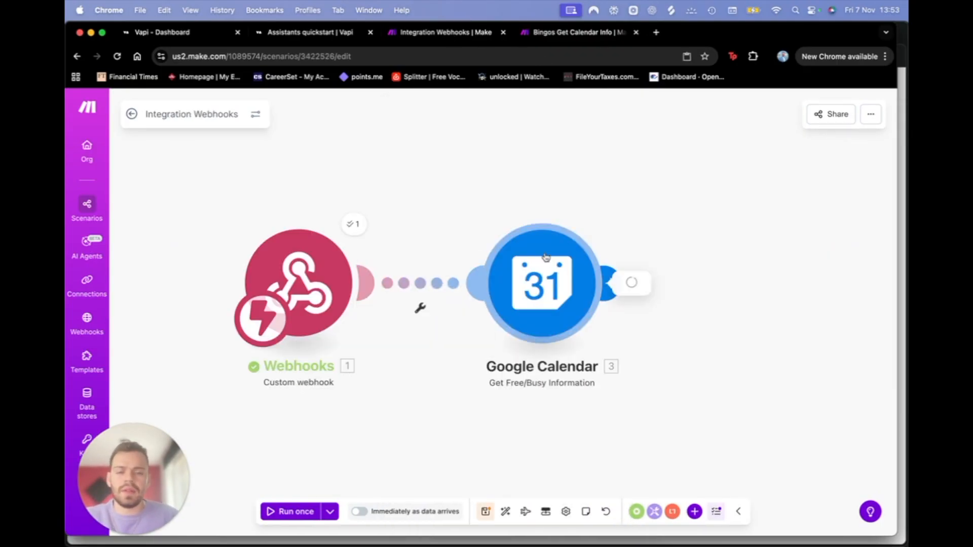
left_click(541, 284)
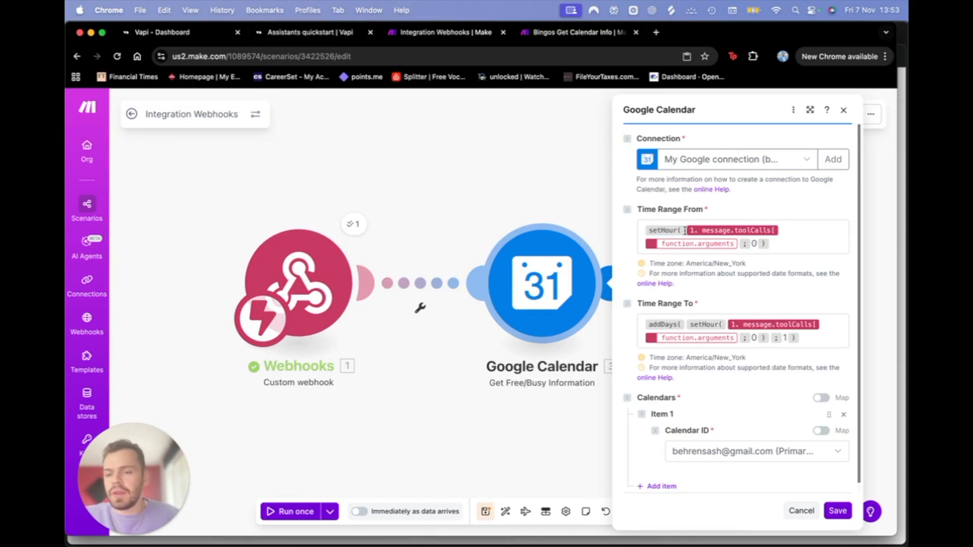
Step: Set Time Range From to setHour(Date; 0) using the tool call's Date argument
mouse_move(735, 232)
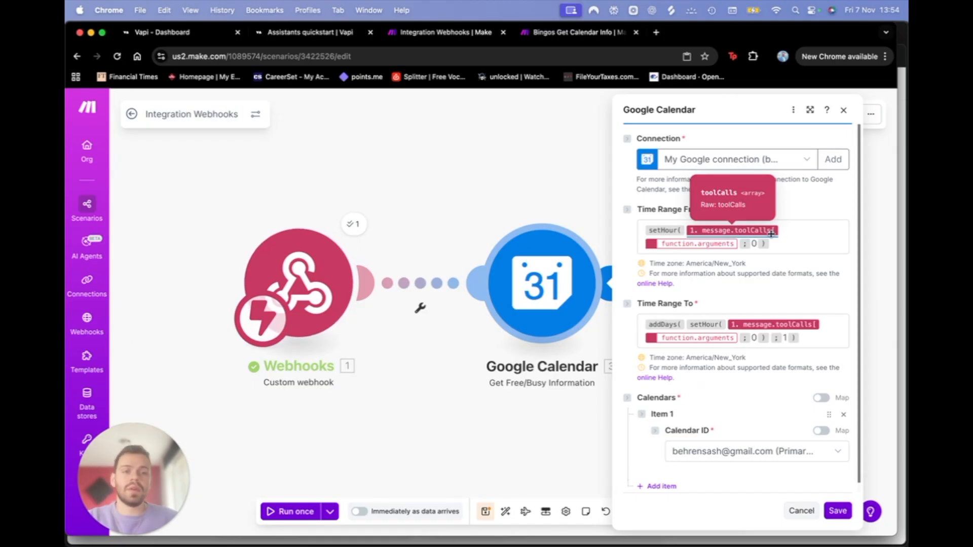
left_click(742, 246)
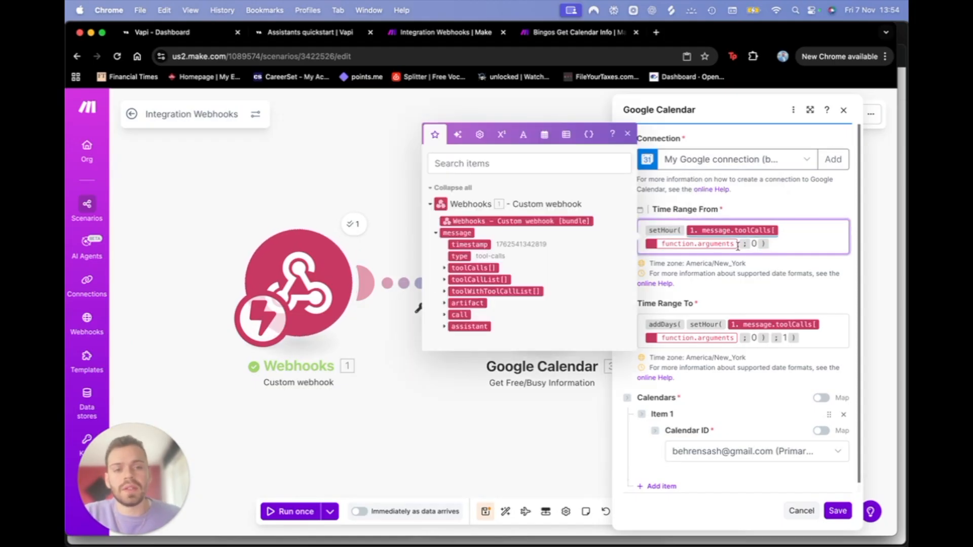
mouse_move(739, 251)
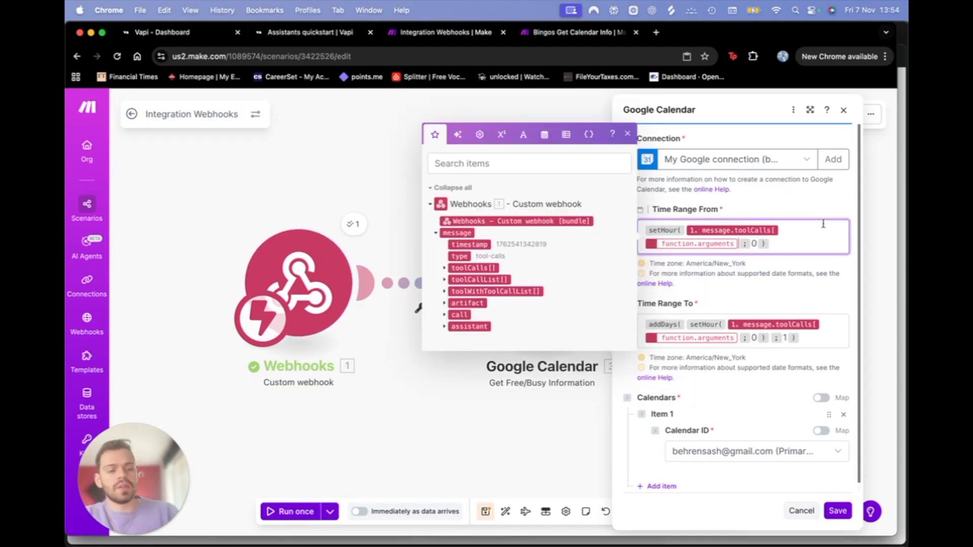
key("BackSpace")
key("BackSpace")
key("BackSpace")
type("setHour(")
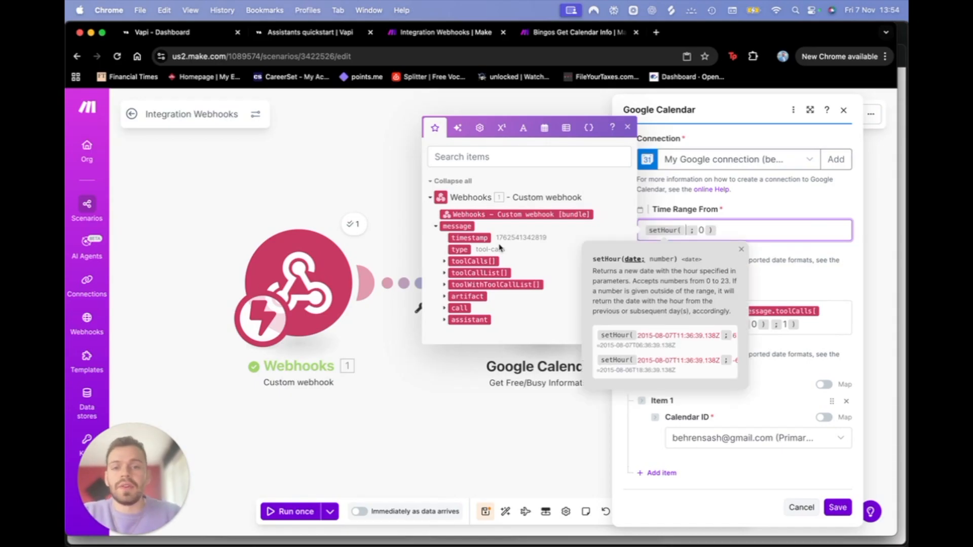
left_click(445, 261)
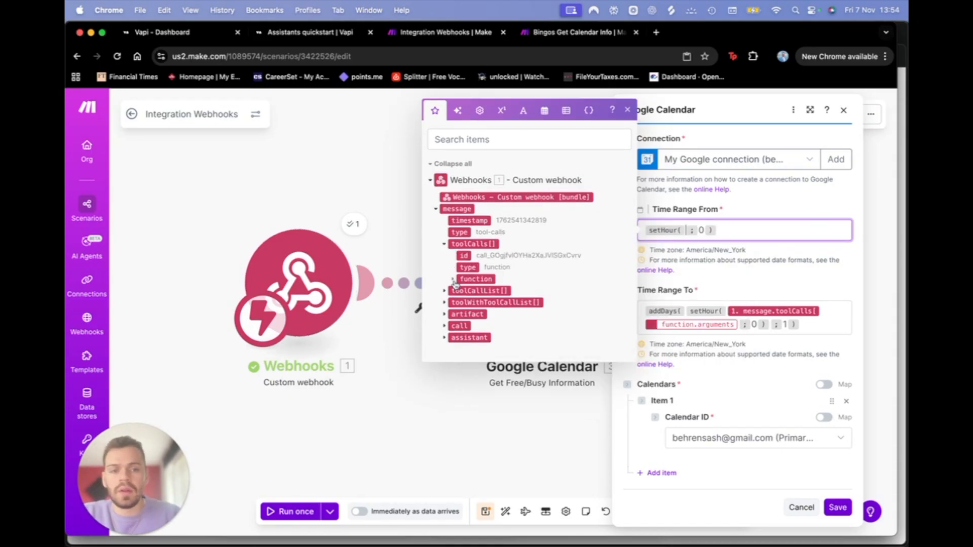
left_click(453, 280)
left_click(463, 299)
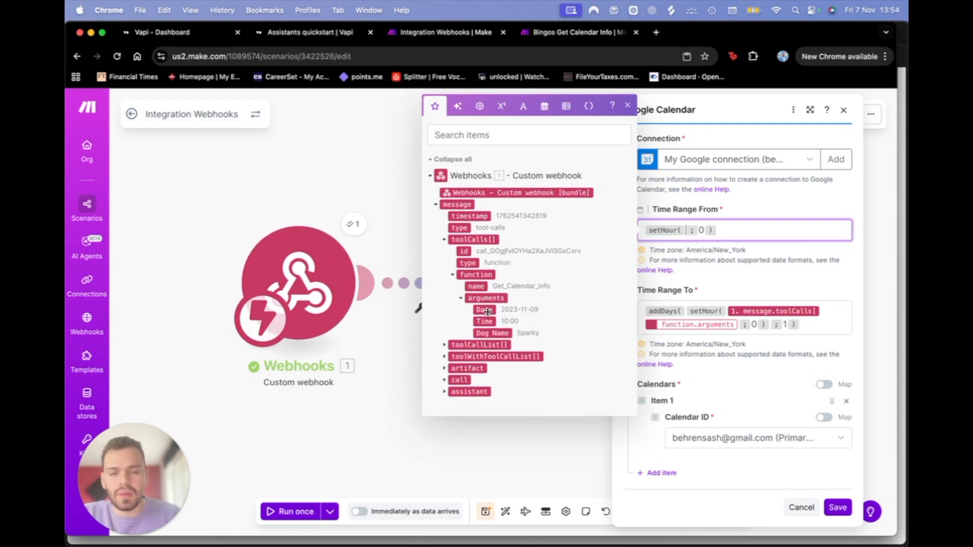
left_click_drag(484, 297, 687, 234)
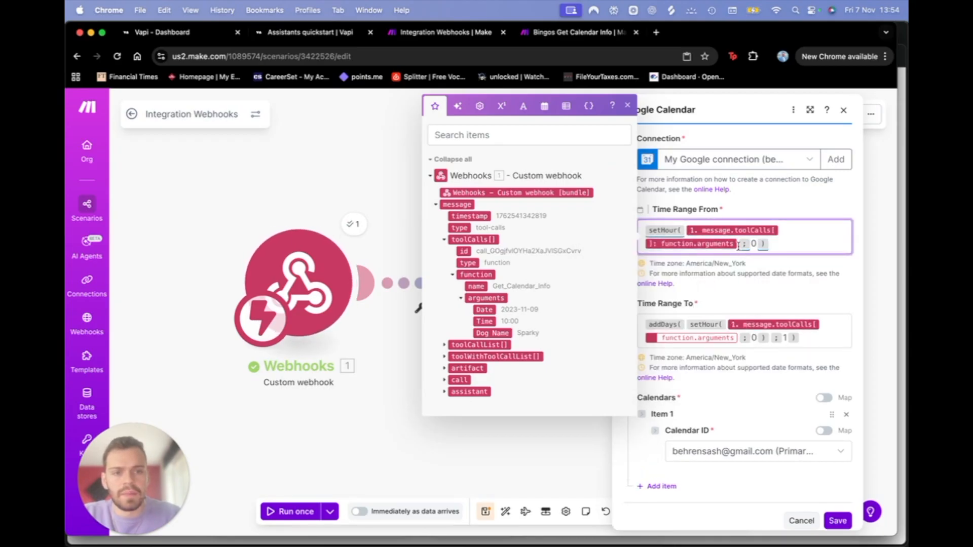
left_click_drag(484, 307, 740, 247)
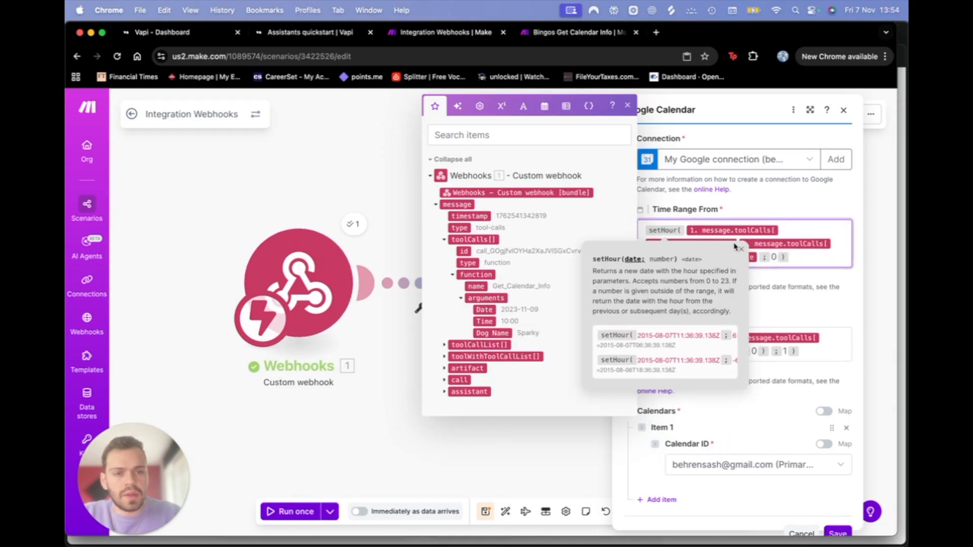
key("BackSpace")
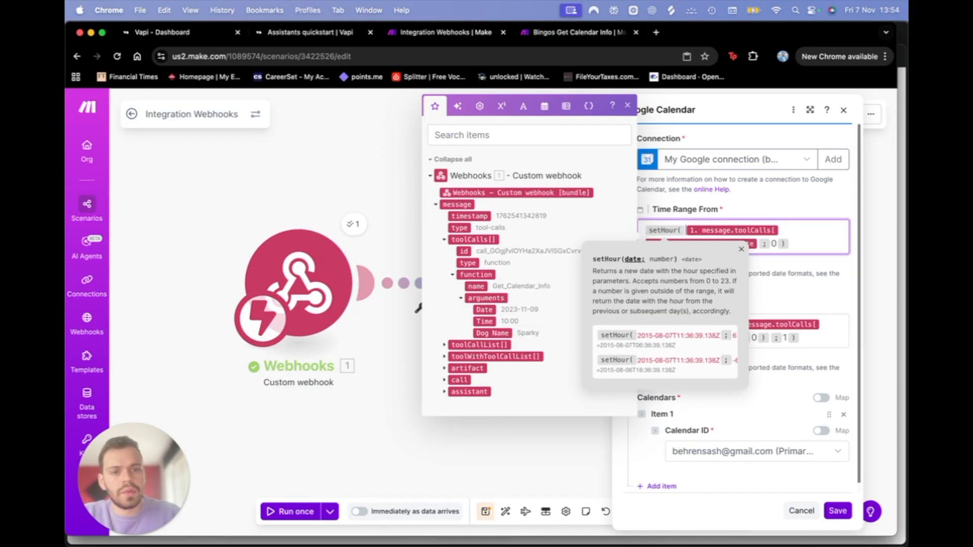
left_click(813, 199)
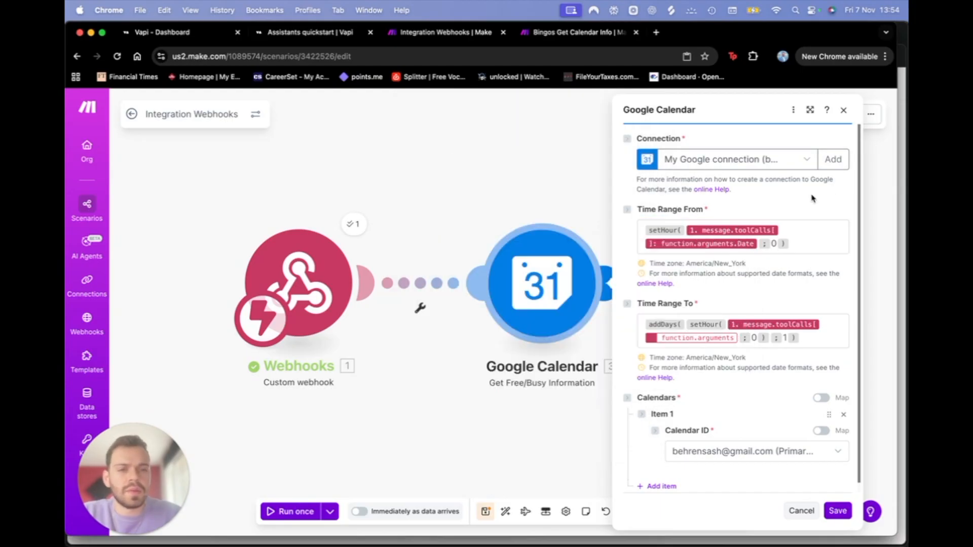
Step: Map the Date argument into Time Range To, giving addDays(setHour(Date; 0); 1)
left_click(738, 343)
key("BackSpace")
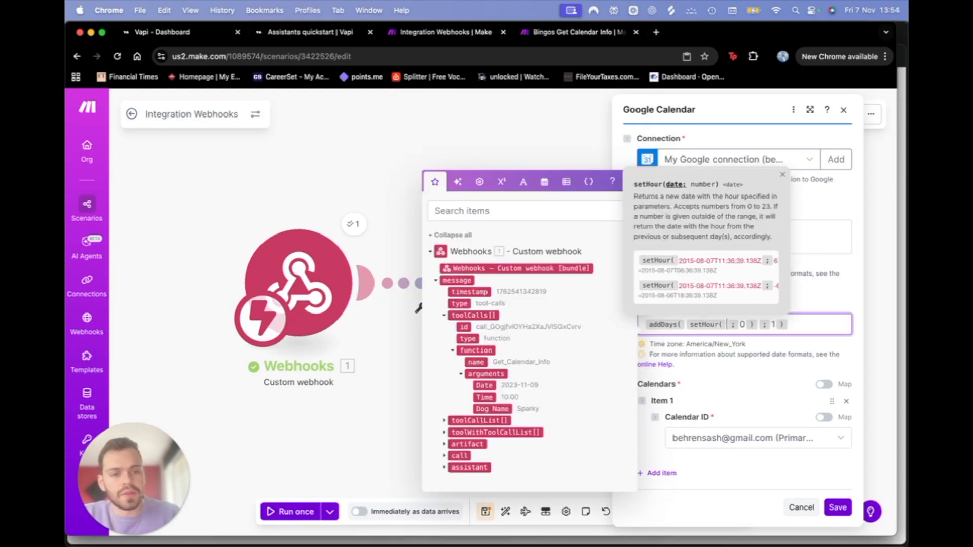
left_click(485, 385)
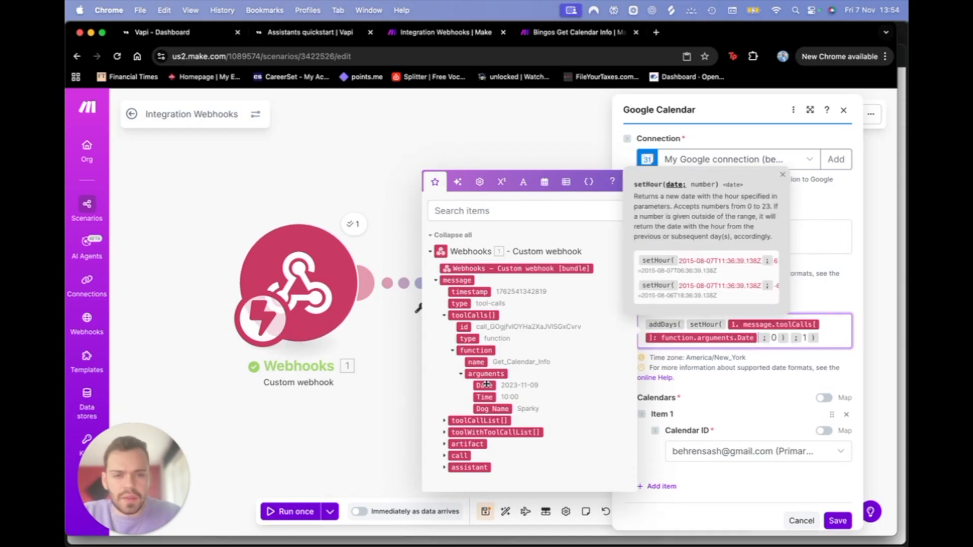
left_click(818, 271)
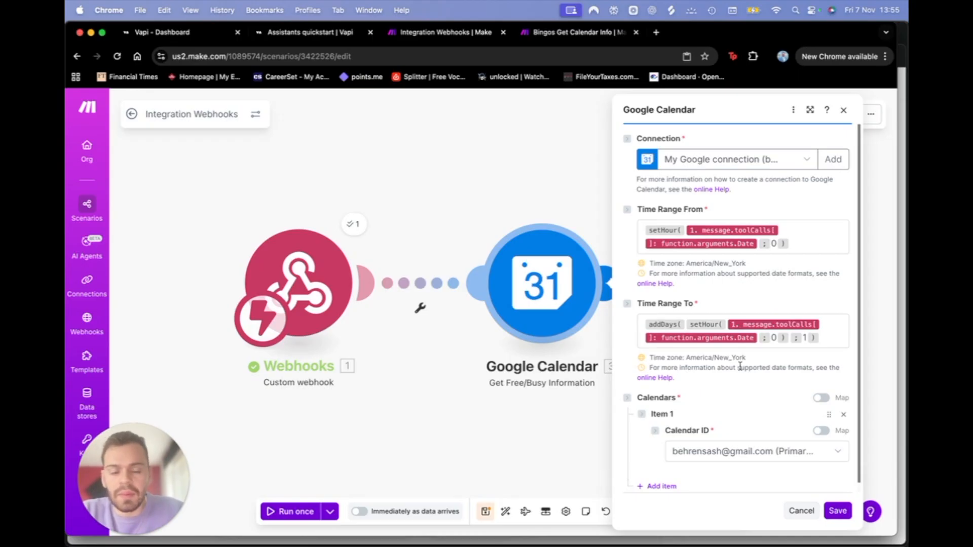
Step: Review the Calendar ID and Google connection options, cancelling a new connection
scroll(740, 366, "down", 1)
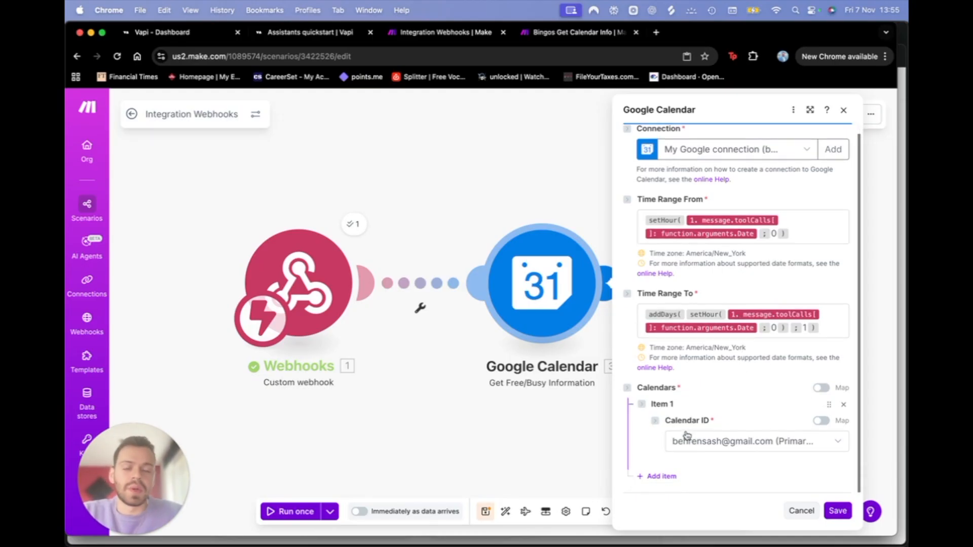
left_click(709, 447)
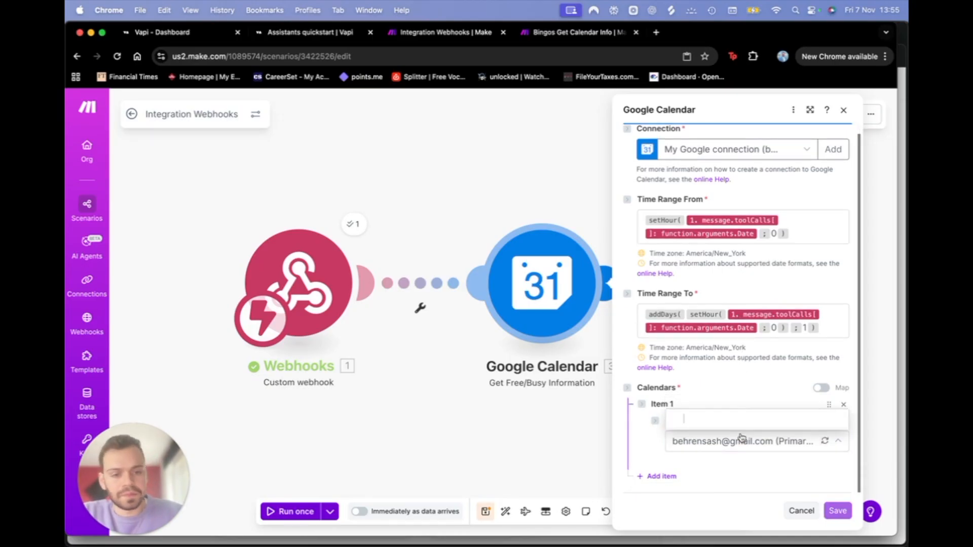
left_click(768, 202)
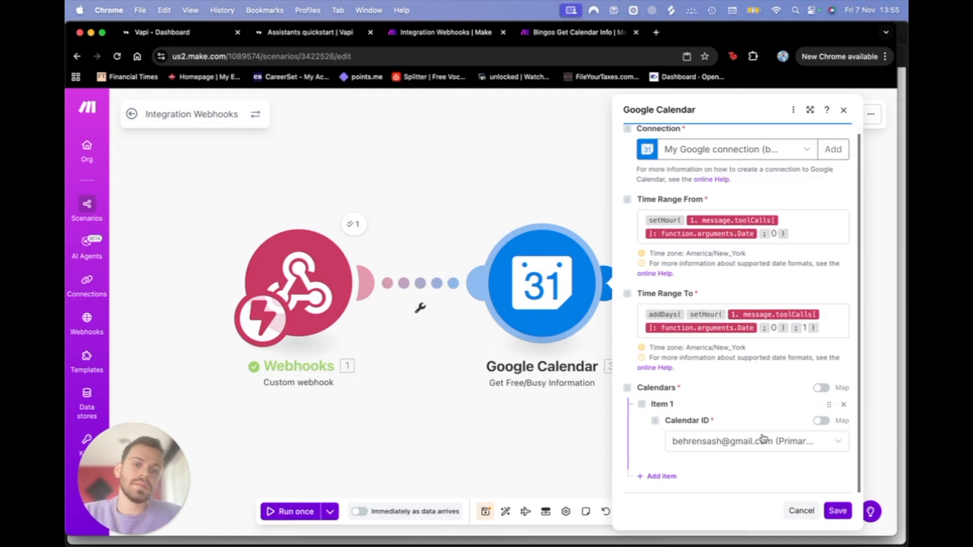
scroll(745, 272, "up", 1)
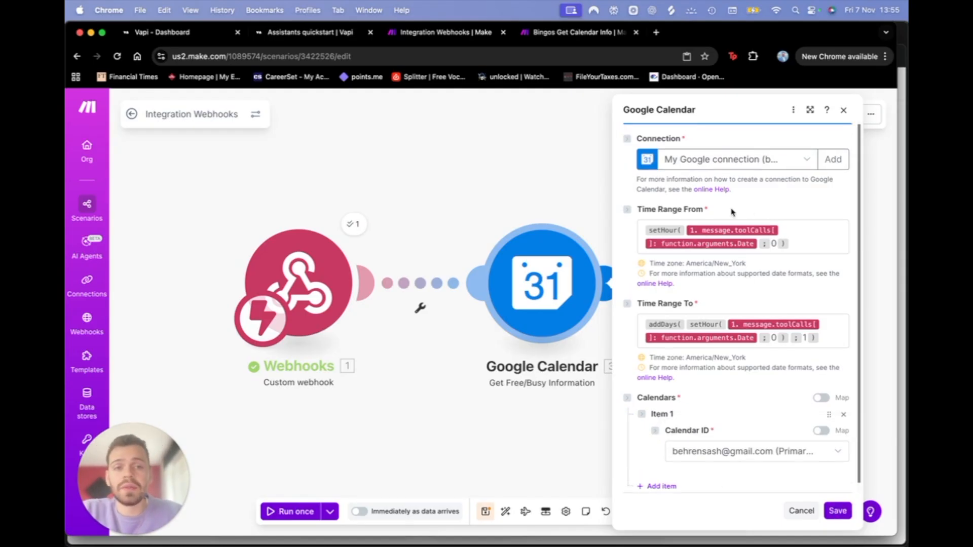
left_click(717, 161)
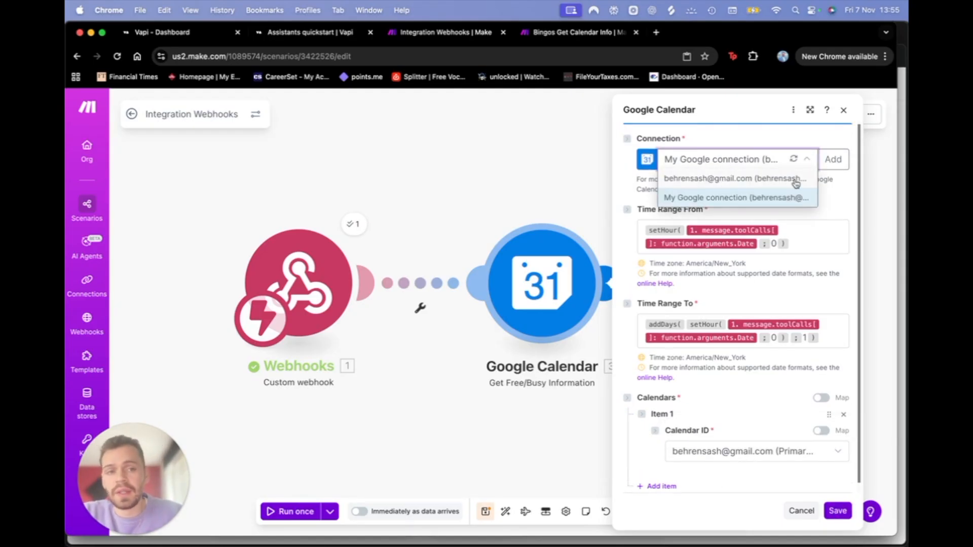
left_click(833, 159)
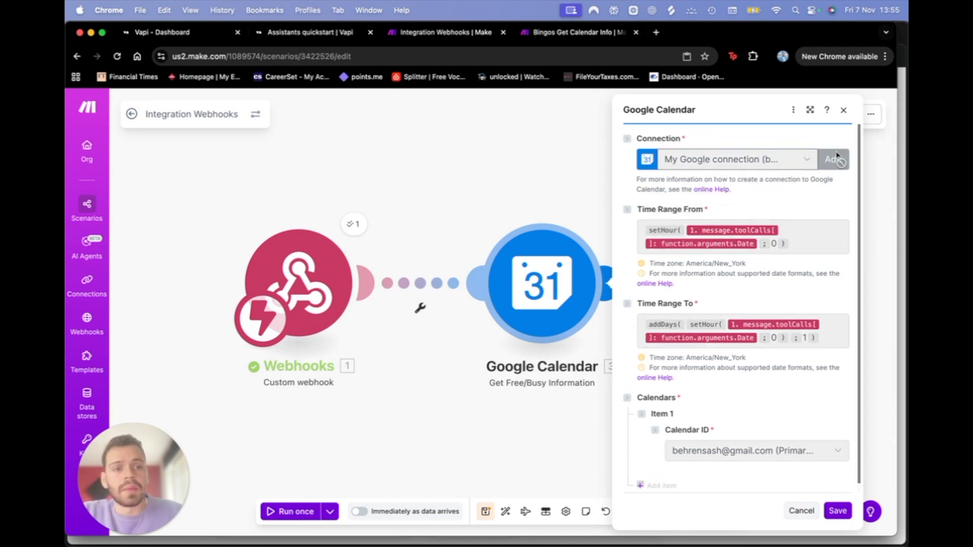
double_click(694, 160)
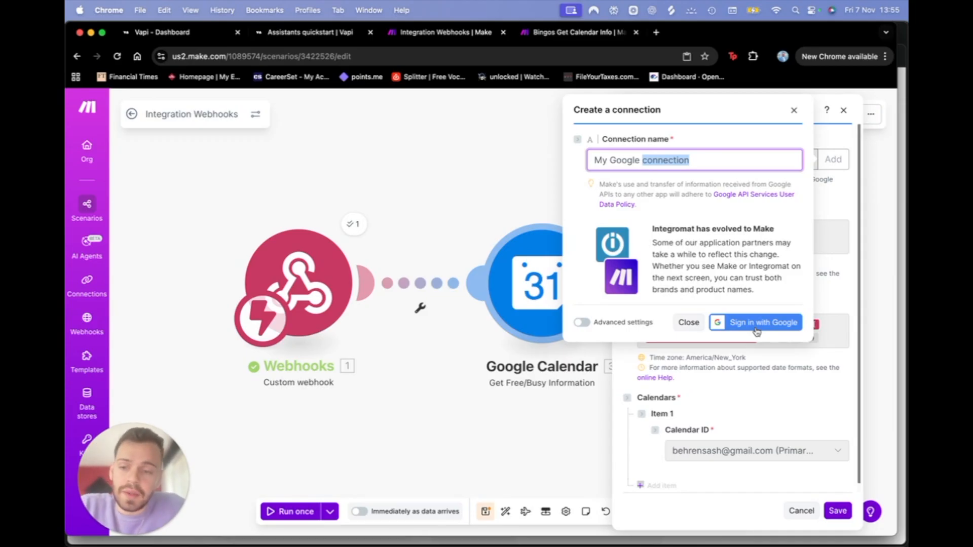
left_click(688, 322)
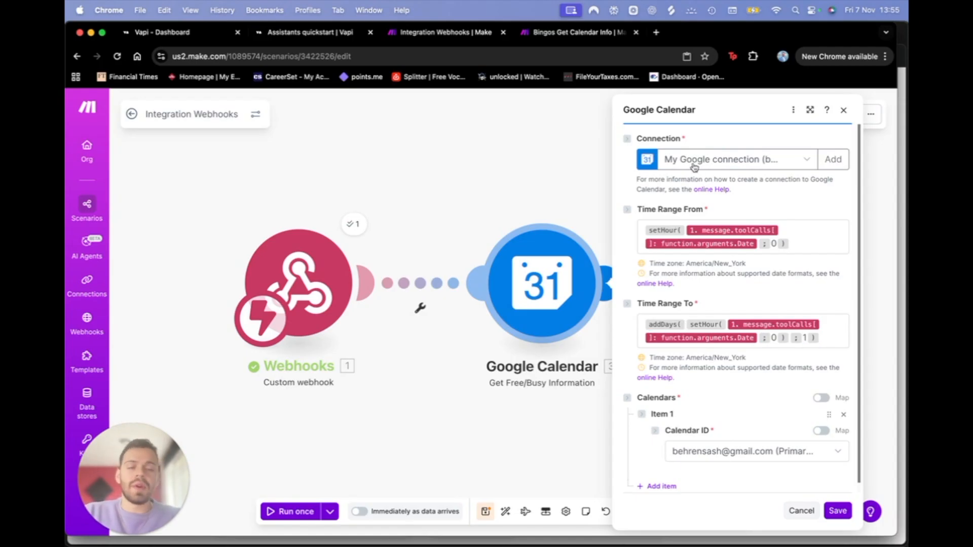
Step: Consult the Google Calendar help page, then close it
left_click(706, 190)
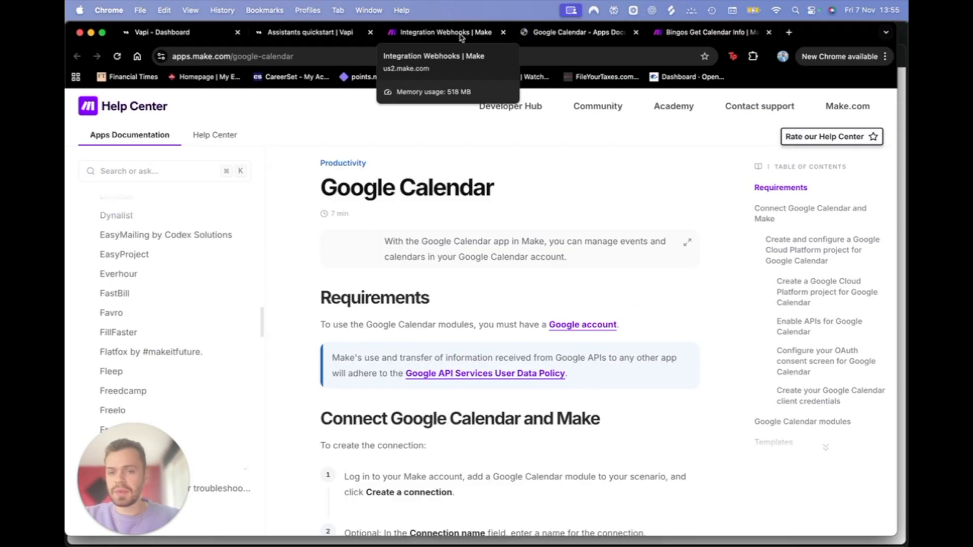
scroll(444, 440, "down", 20)
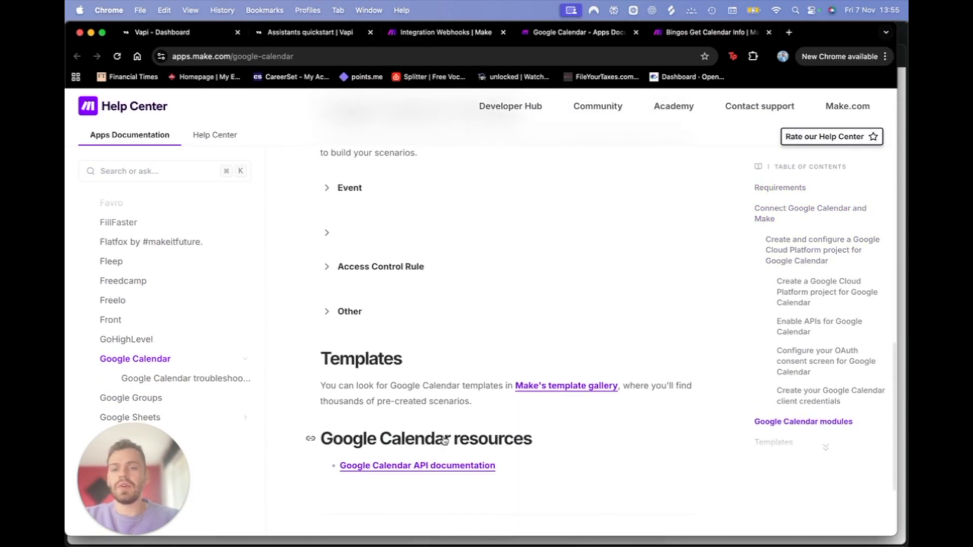
left_click(445, 32)
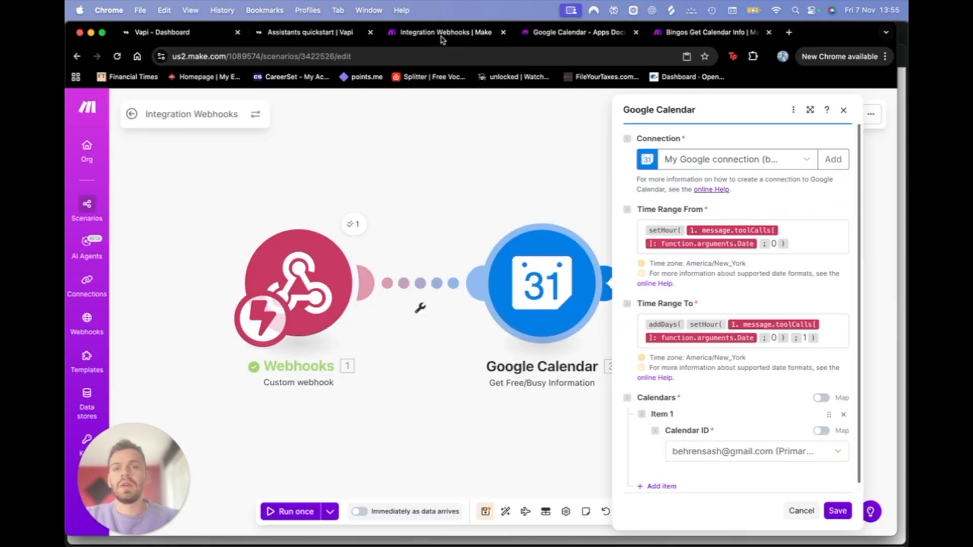
left_click(636, 32)
Step: Save the Google Calendar module settings and bring up Run with existing data
left_click(837, 510)
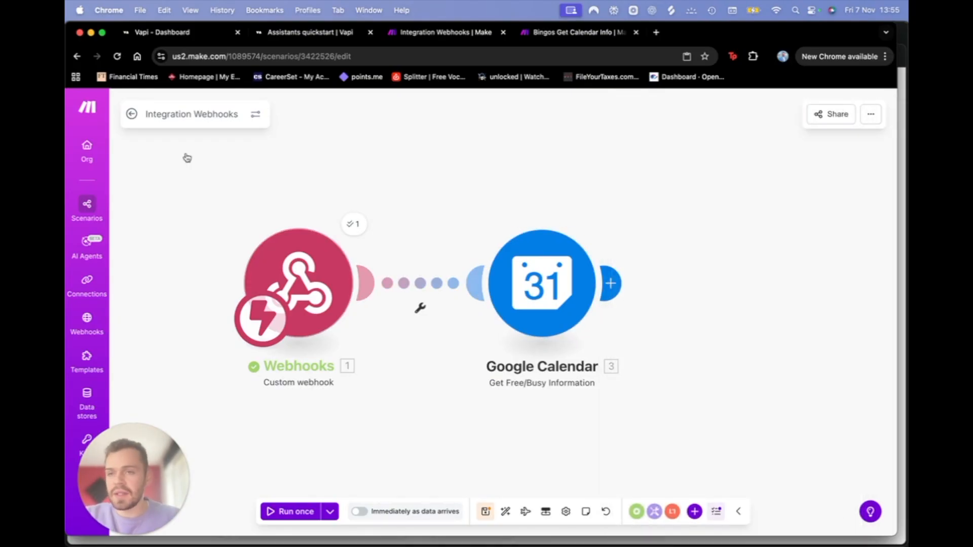
left_click(167, 32)
left_click(339, 33)
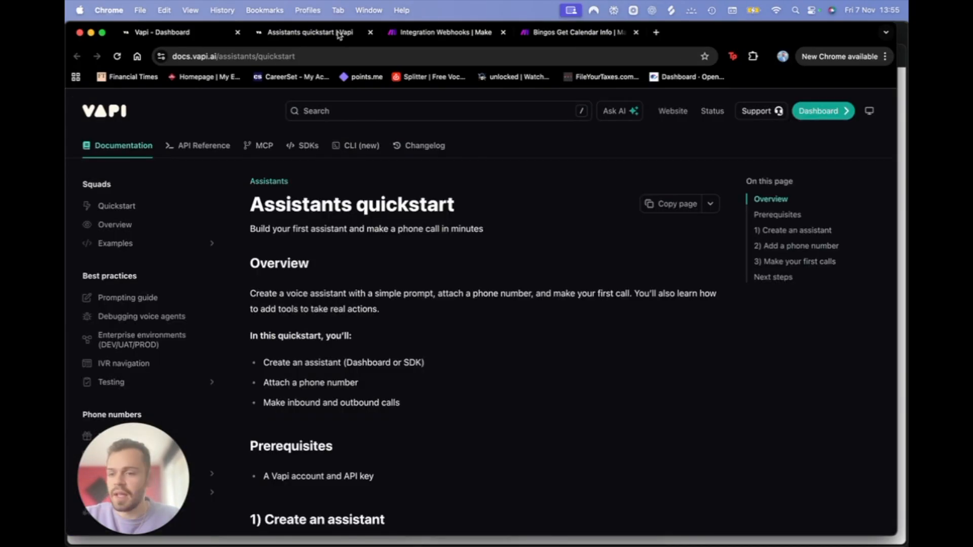
left_click(469, 33)
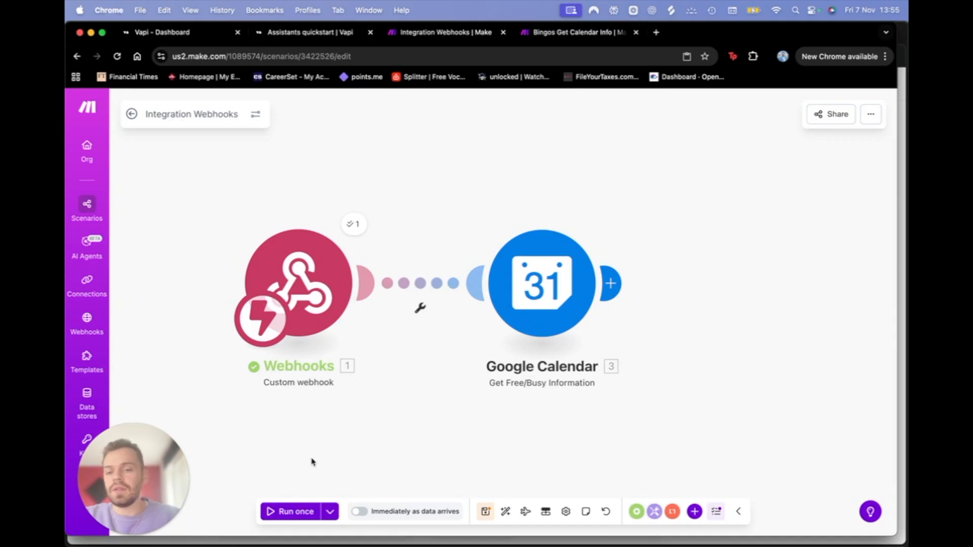
left_click(330, 513)
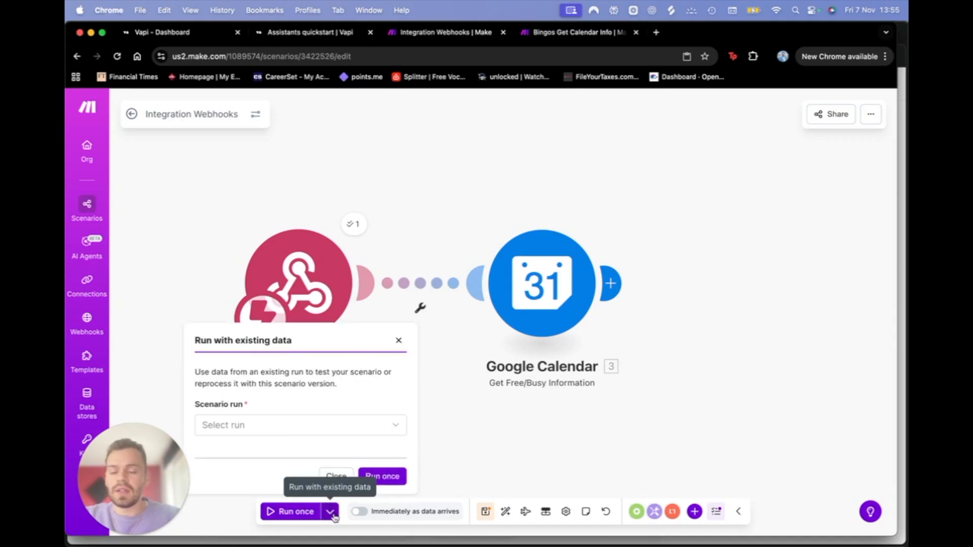
Step: Rerun the scenario on the 11/7/2025 1:49:02 PM run's data and view the Google Calendar results
left_click(279, 430)
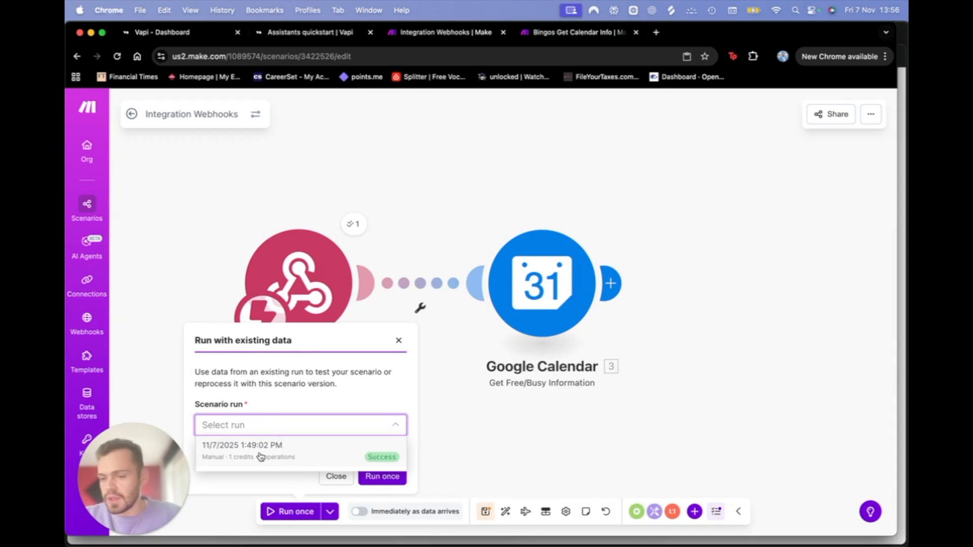
left_click(297, 455)
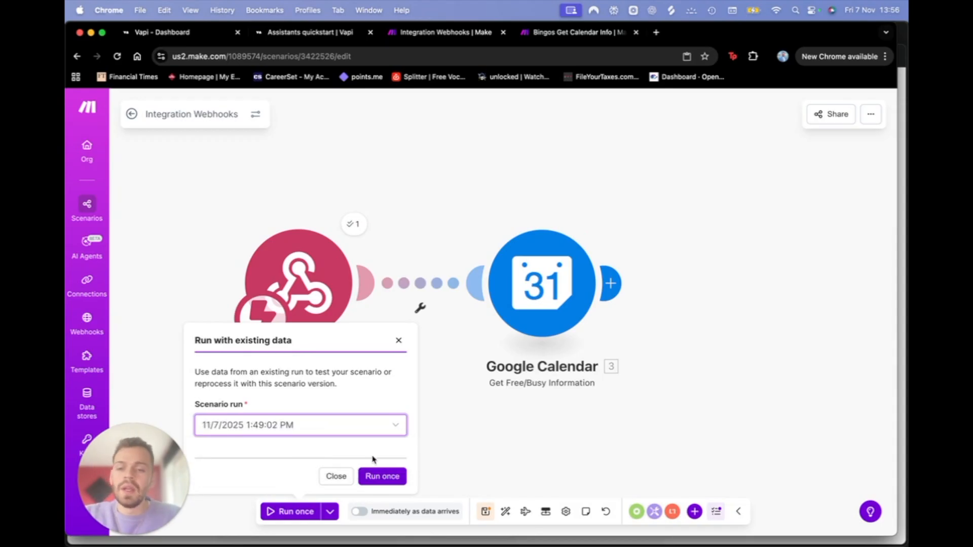
left_click(394, 478)
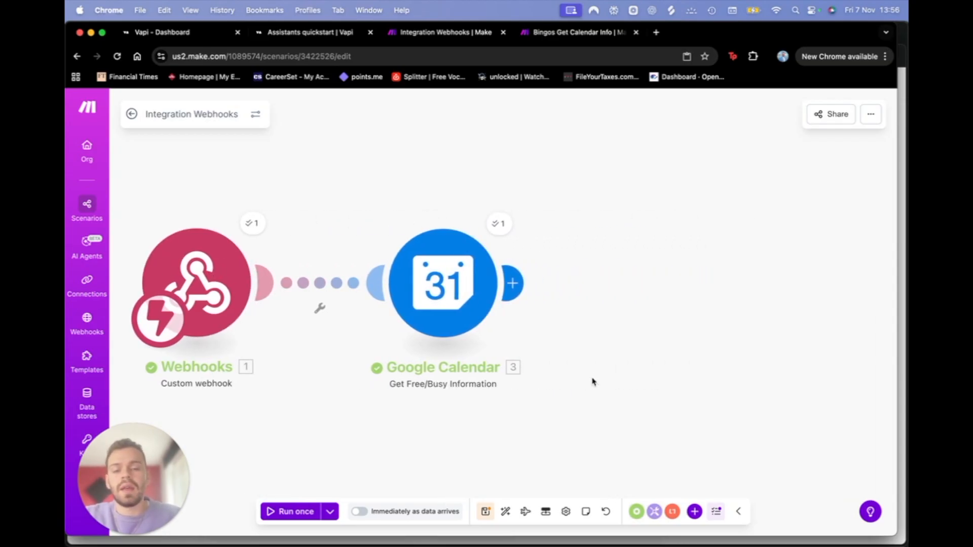
left_click(499, 224)
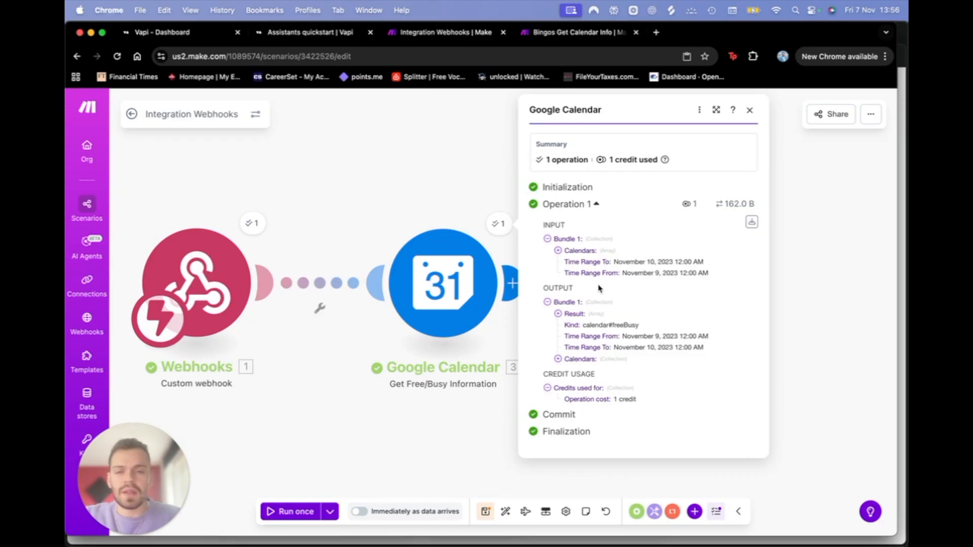
Step: Check the webhook's Date, Time and Dog Name arguments and the free/busy output, then close the results
left_click(252, 223)
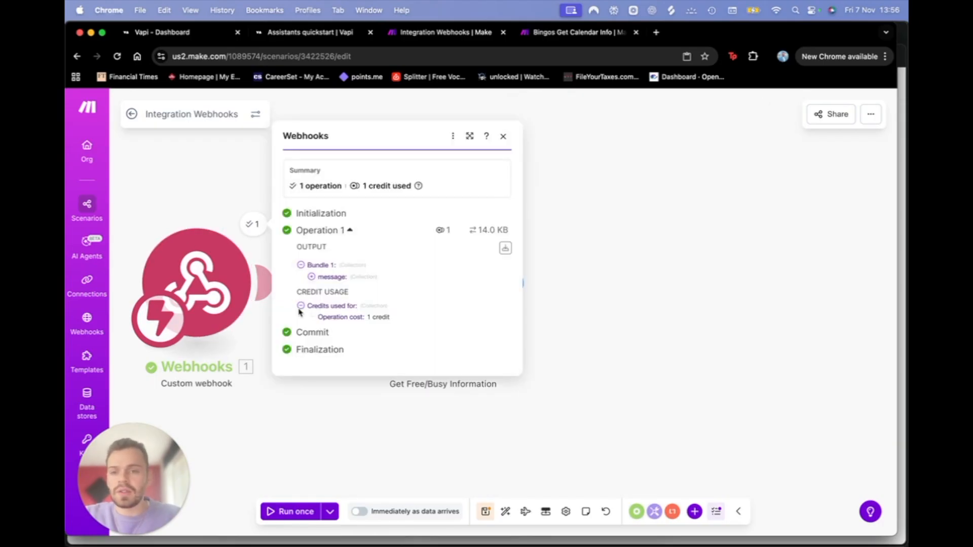
left_click(313, 276)
left_click(322, 284)
left_click(332, 296)
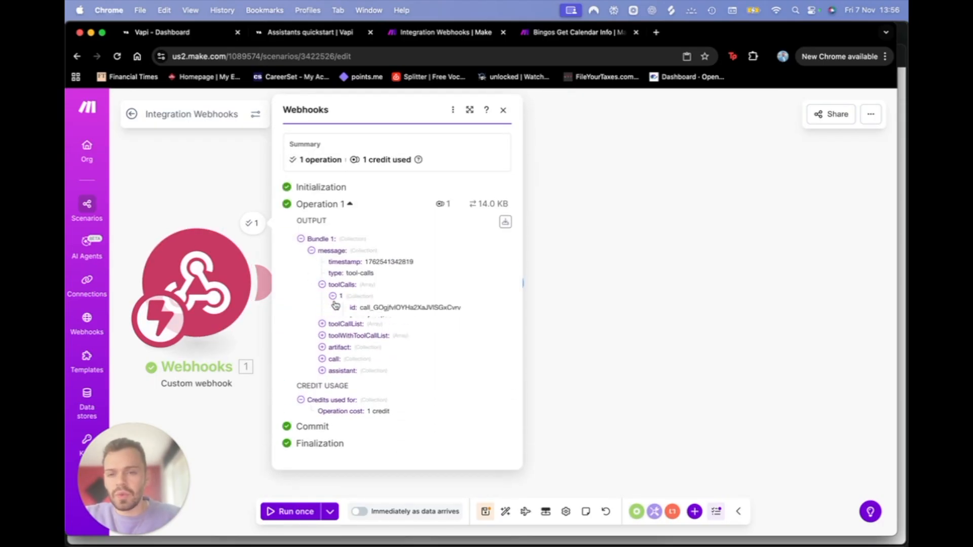
left_click(344, 331)
left_click(367, 355)
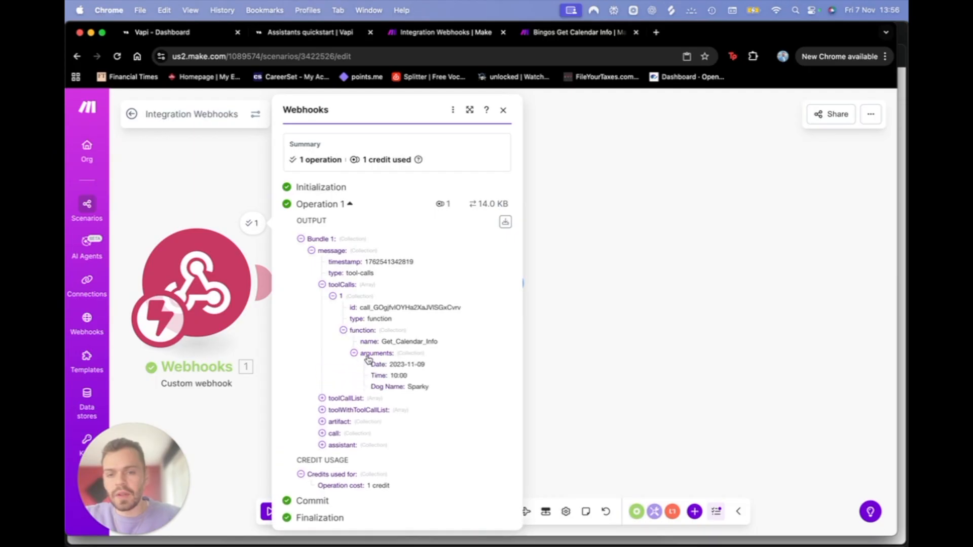
left_click(598, 341)
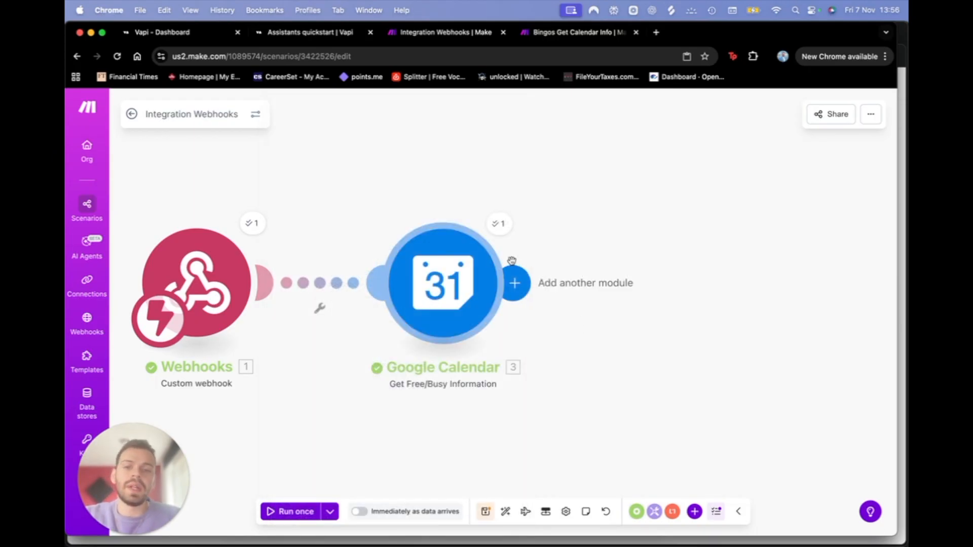
left_click(499, 223)
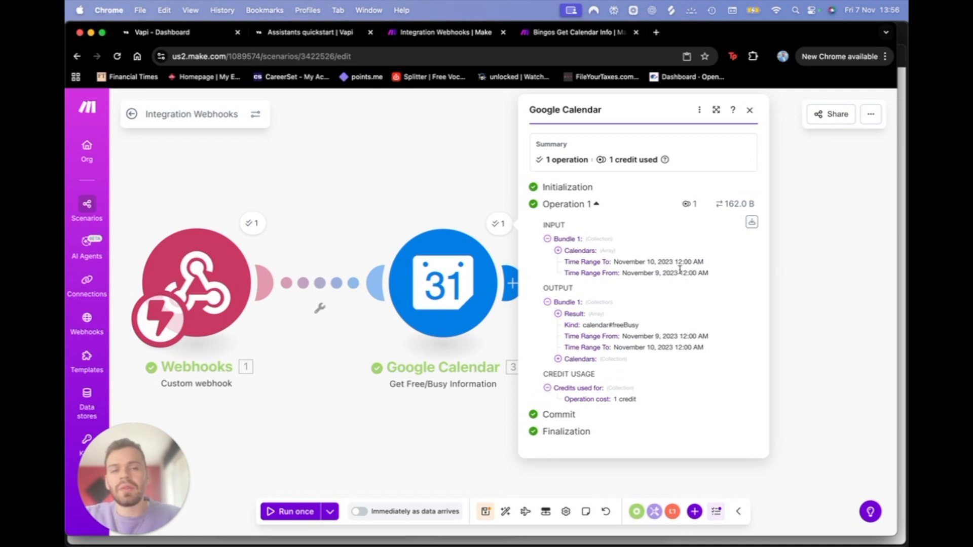
mouse_move(684, 262)
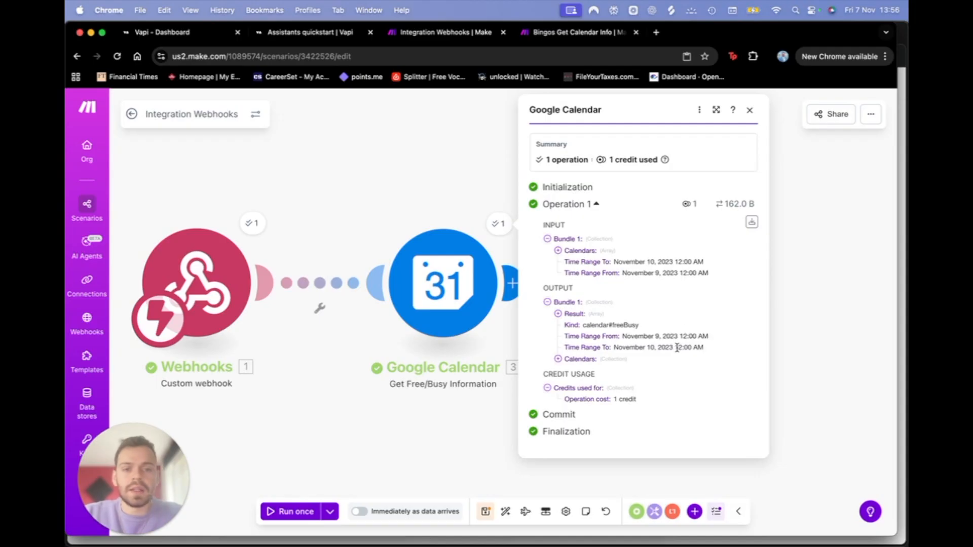
left_click(433, 426)
scroll(490, 384, "right", 2)
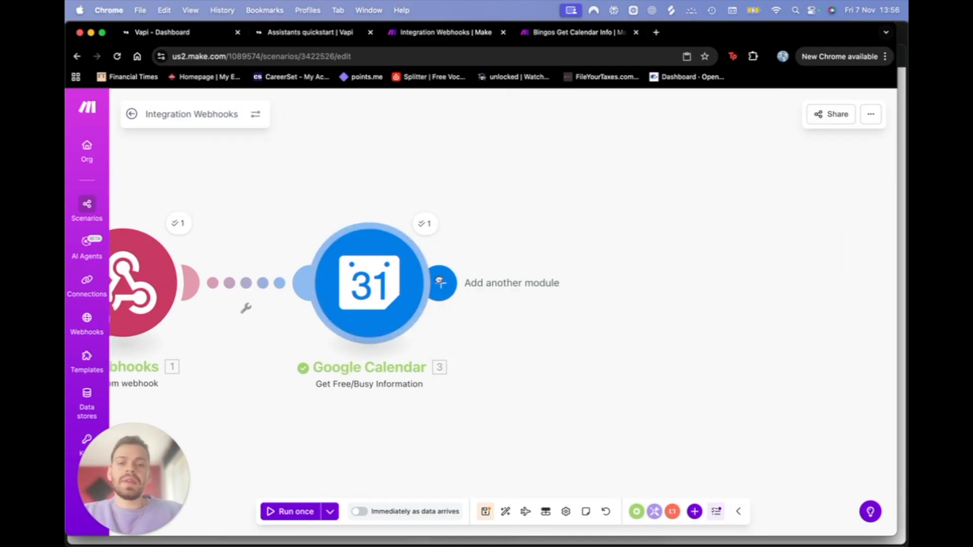
Step: Copy the JSON module from Bingos Get Calendar Info and paste it after Google Calendar
left_click(438, 280)
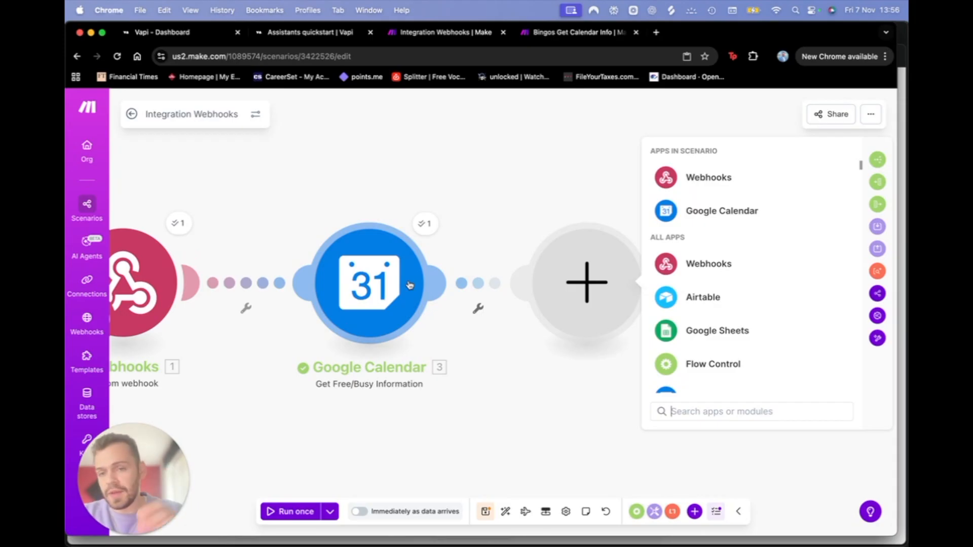
left_click(562, 32)
right_click(500, 287)
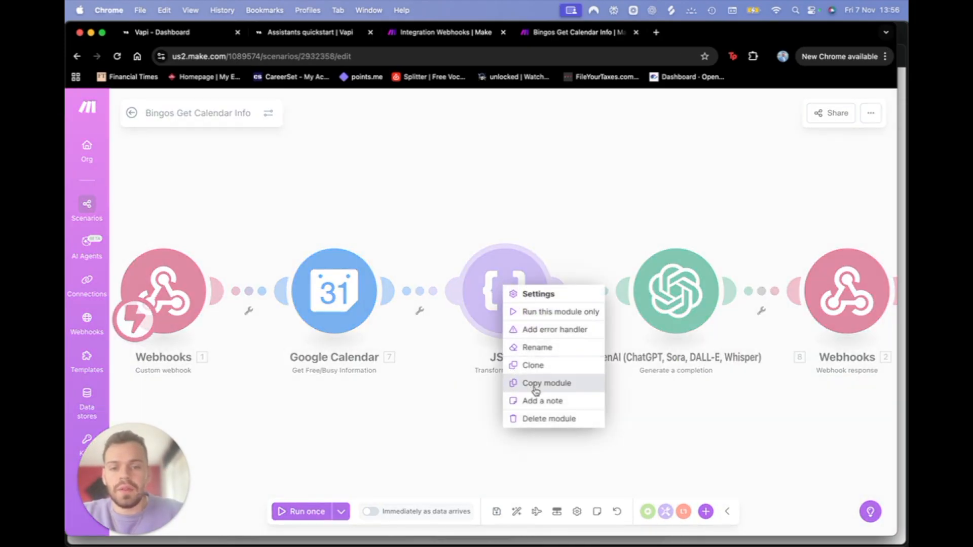
left_click(551, 383)
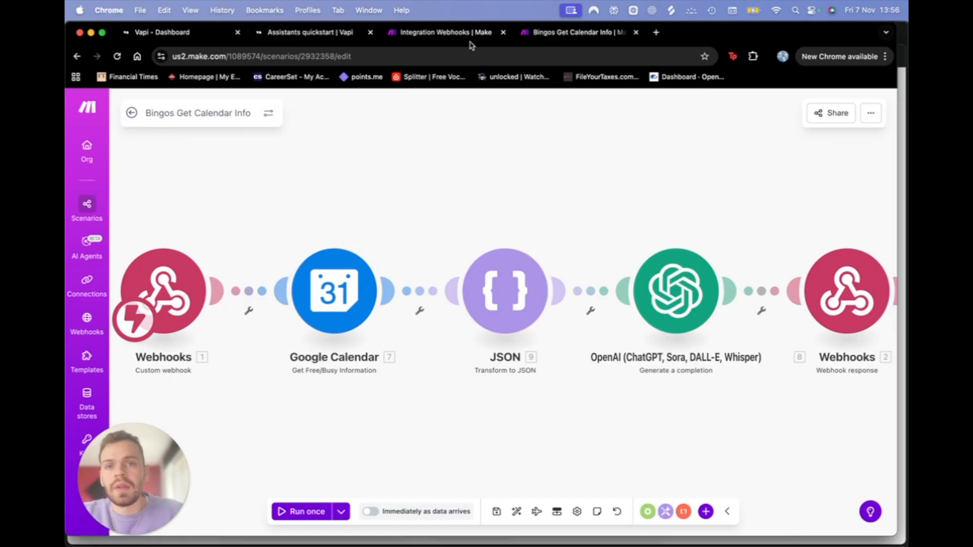
left_click(467, 34)
left_click(552, 401)
right_click(554, 408)
left_click(583, 430)
left_click_drag(537, 390, 569, 282)
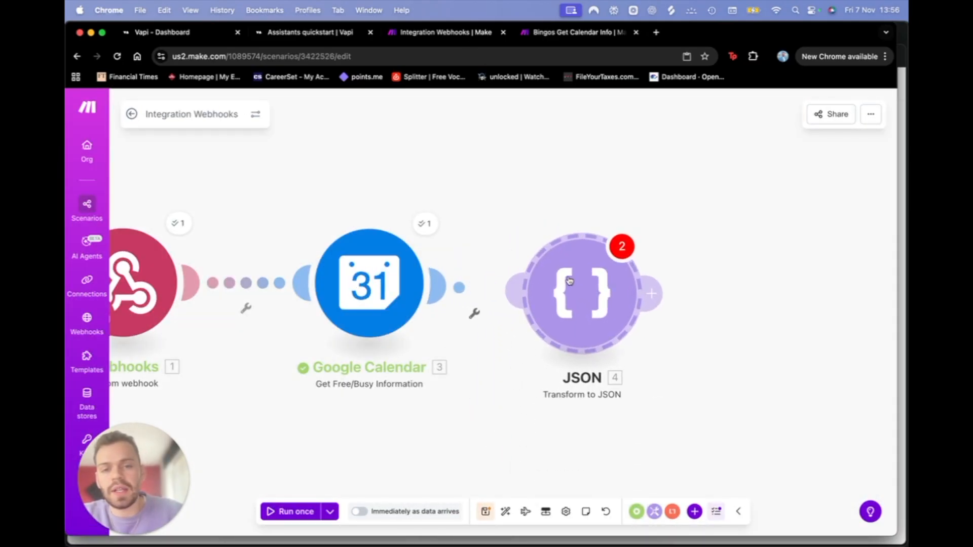
left_click(569, 282)
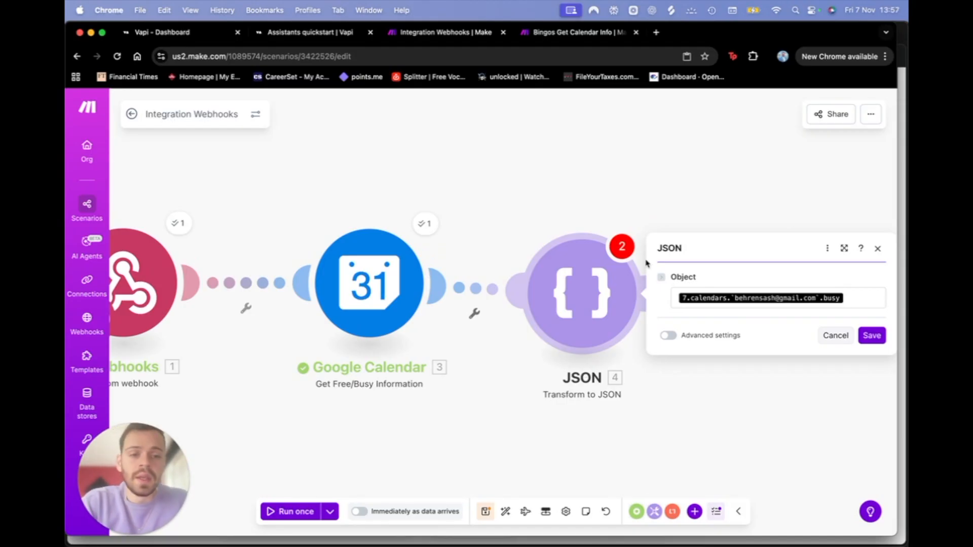
Step: Map the JSON module's Object to the calendar's Busy[] array and save it
left_click(860, 301)
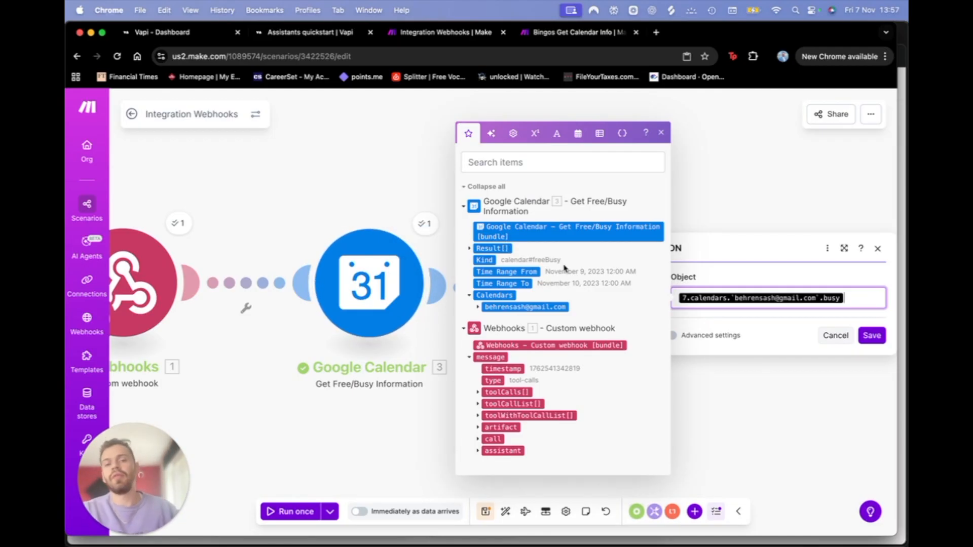
left_click(469, 249)
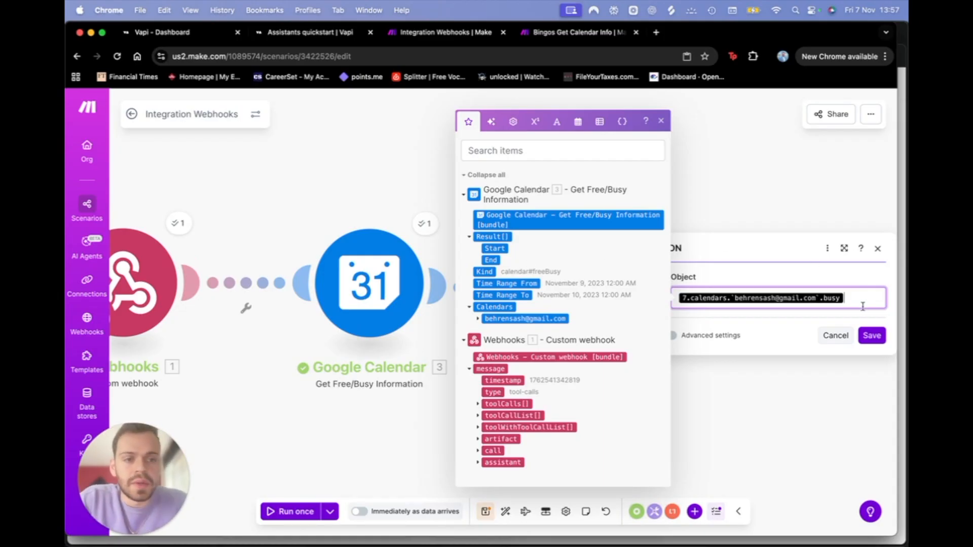
key("BackSpace")
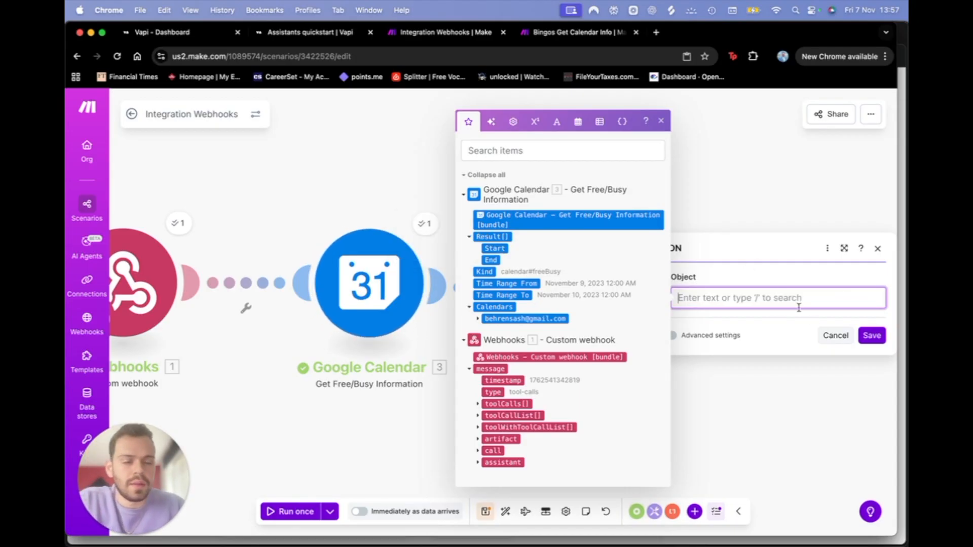
left_click_drag(490, 237, 766, 300)
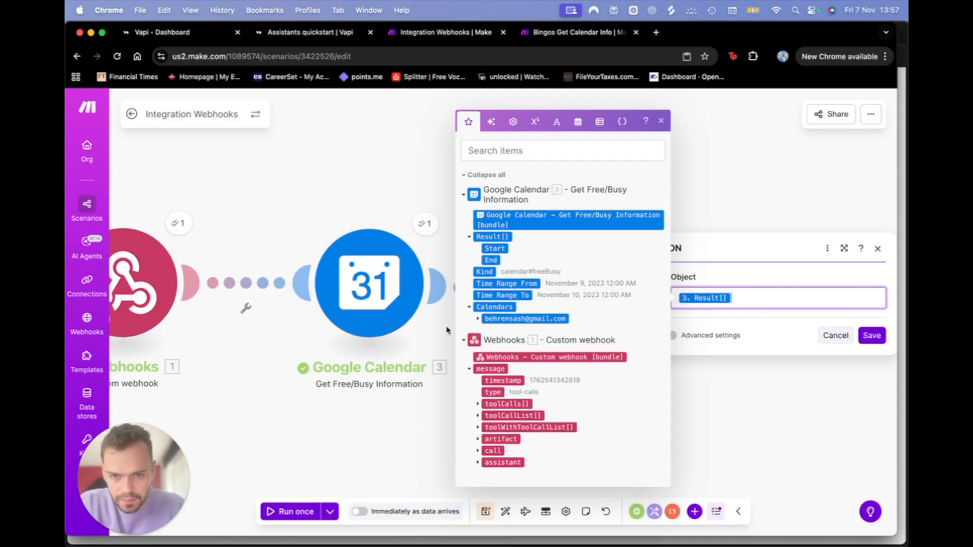
left_click(484, 319)
left_click(478, 318)
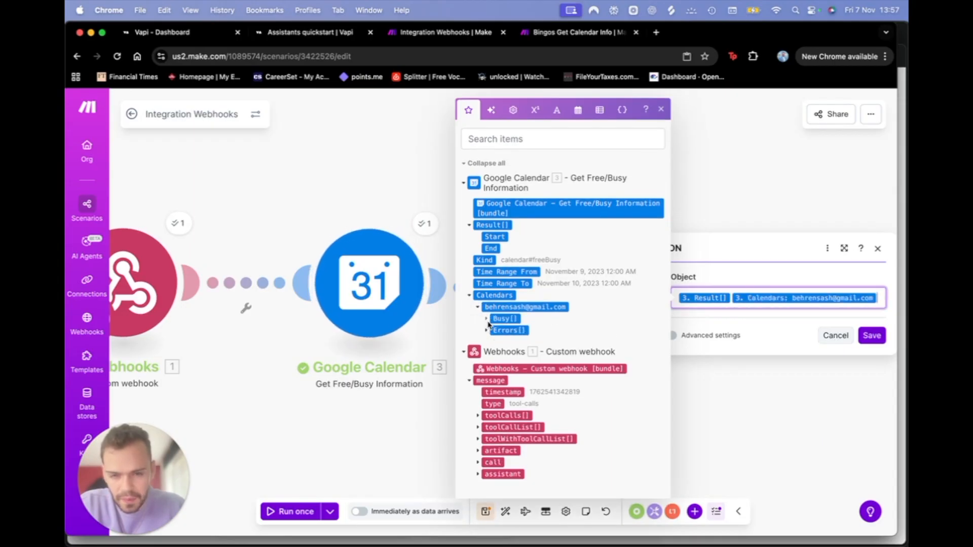
left_click(487, 318)
left_click(884, 303)
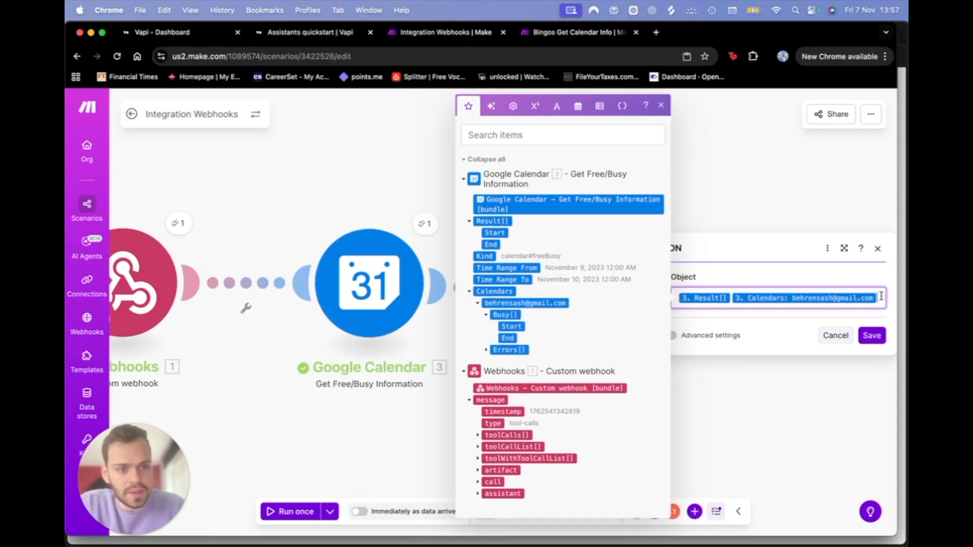
key("BackSpace")
key("BackSpace")
left_click(504, 314)
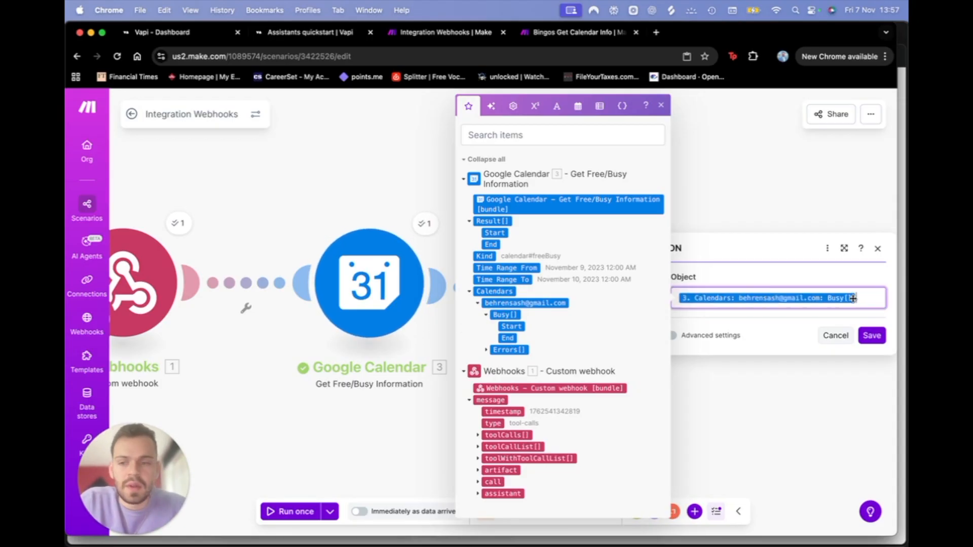
mouse_move(848, 299)
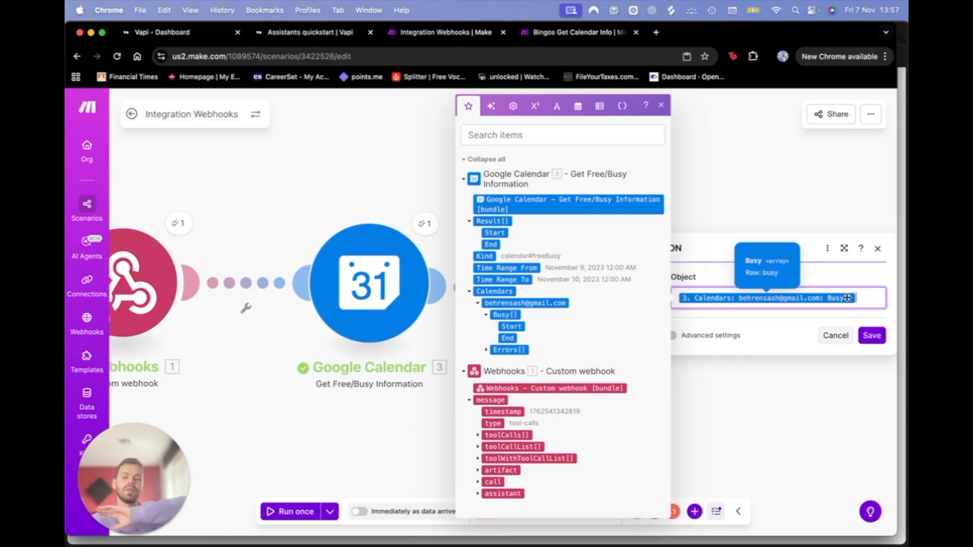
left_click(871, 336)
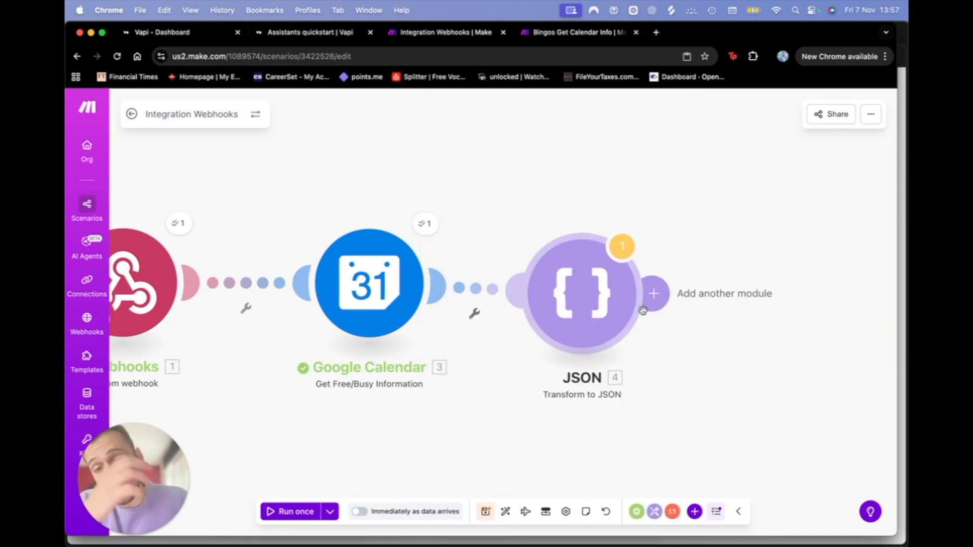
Step: Rerun the scenario with the 1:56:04 PM run's existing data
right_click(599, 249)
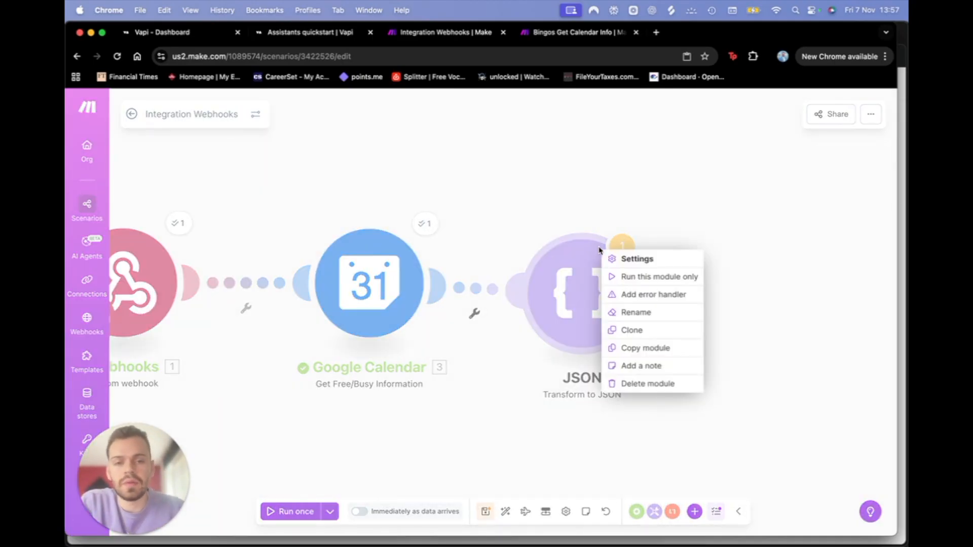
left_click(487, 198)
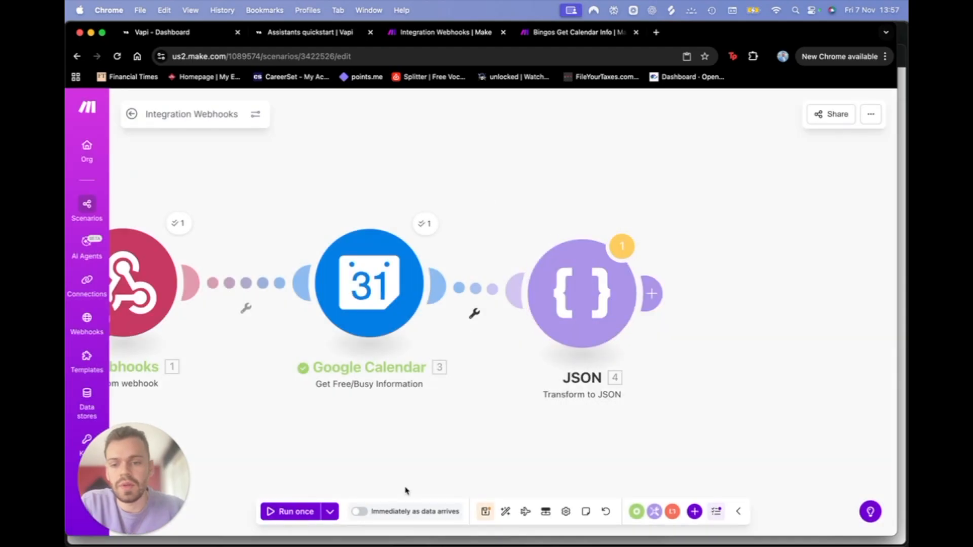
left_click(324, 515)
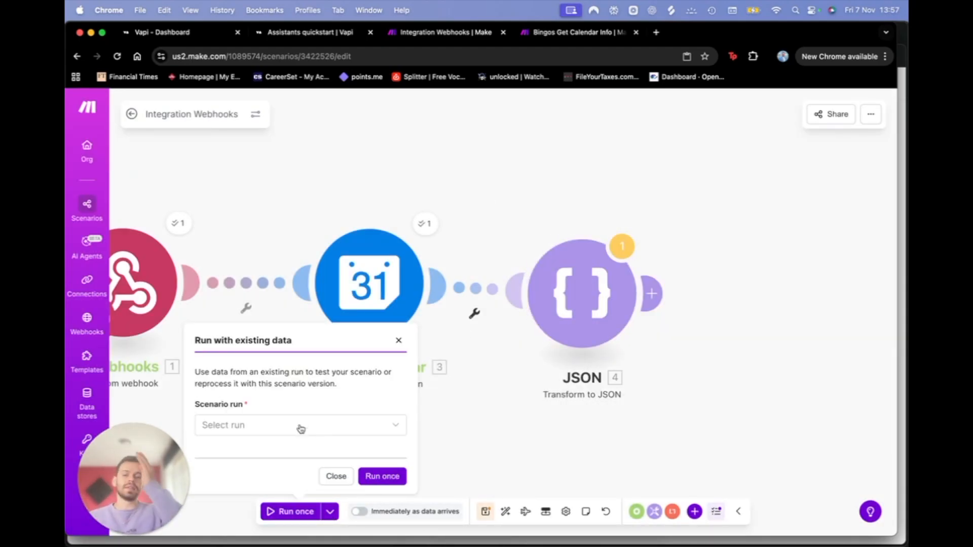
left_click(301, 429)
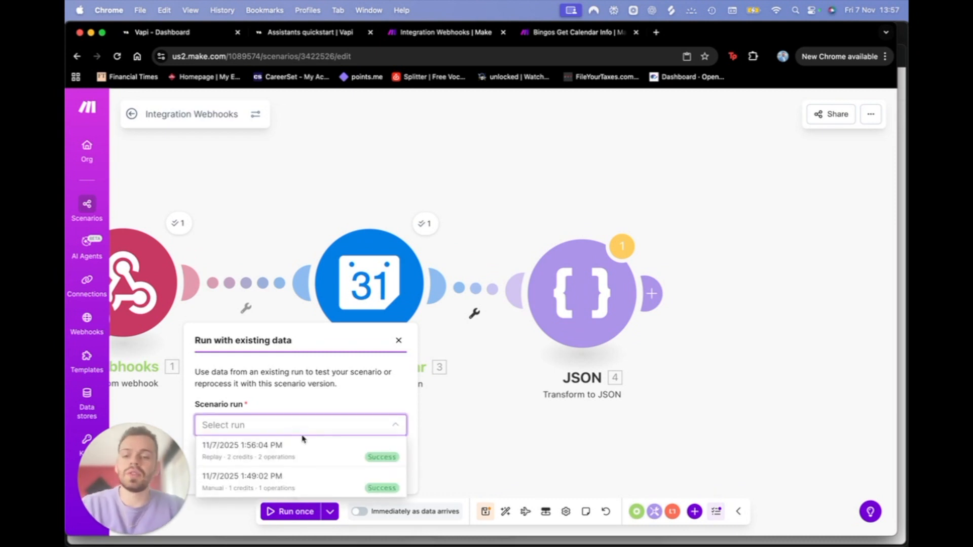
left_click(303, 442)
left_click(371, 478)
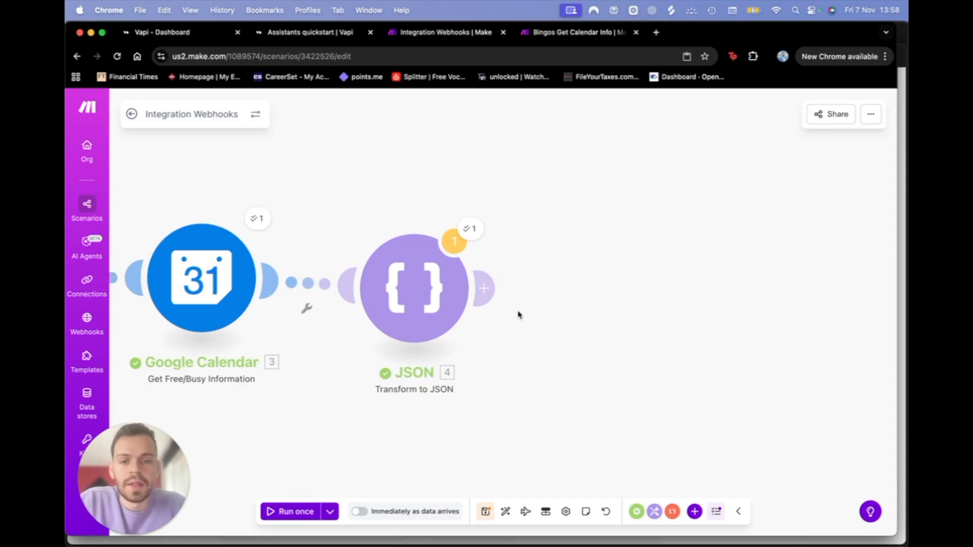
Step: Check the JSON step's empty [] output and warning, then switch to Bingos Get Calendar Info
left_click(472, 231)
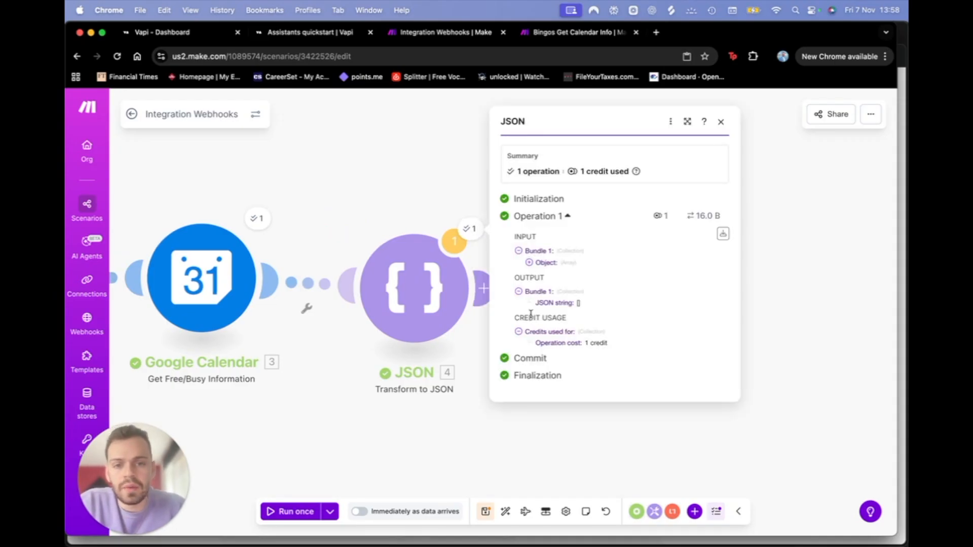
left_click(529, 263)
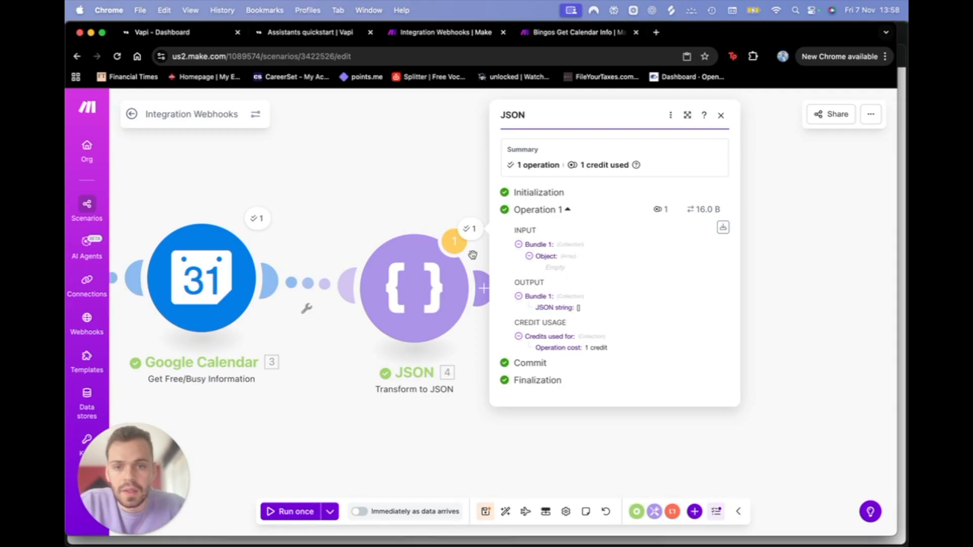
left_click(454, 242)
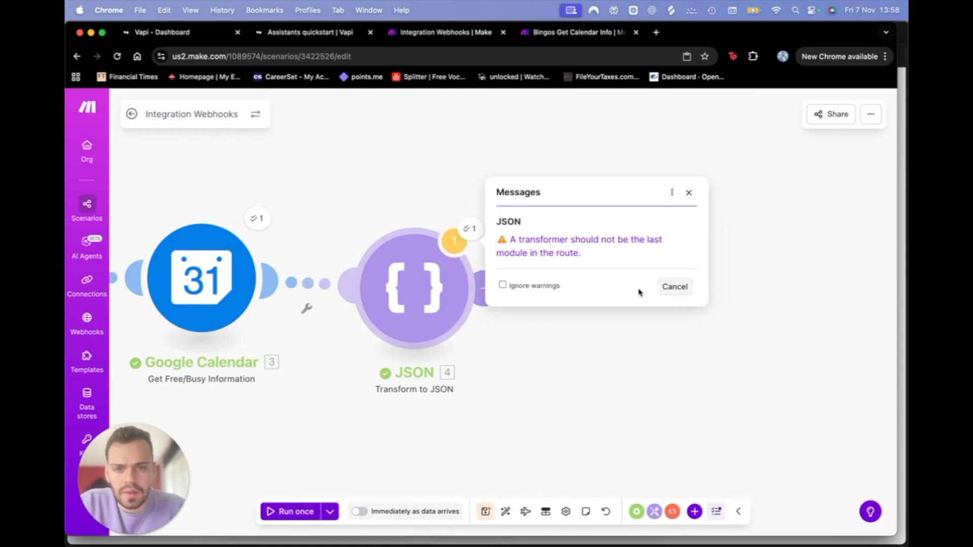
left_click(677, 286)
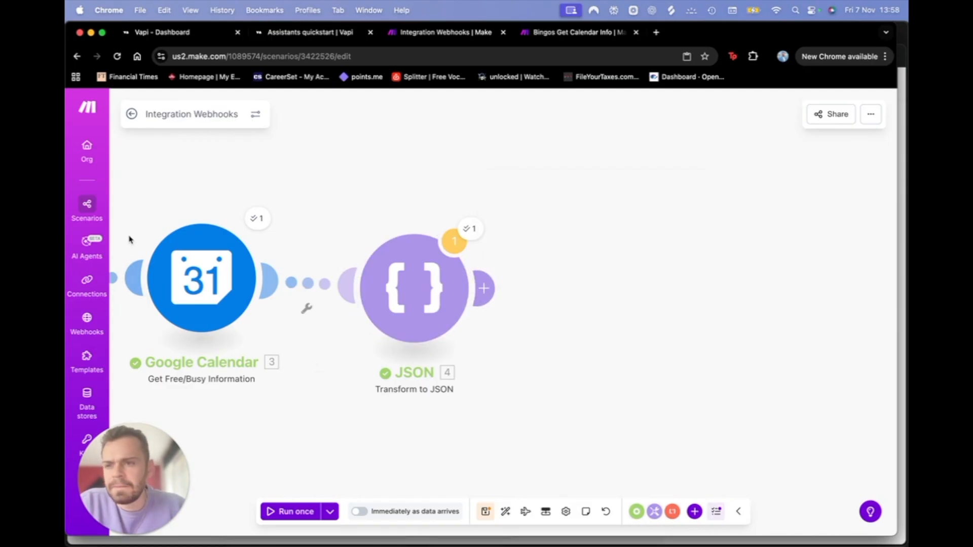
left_click(594, 32)
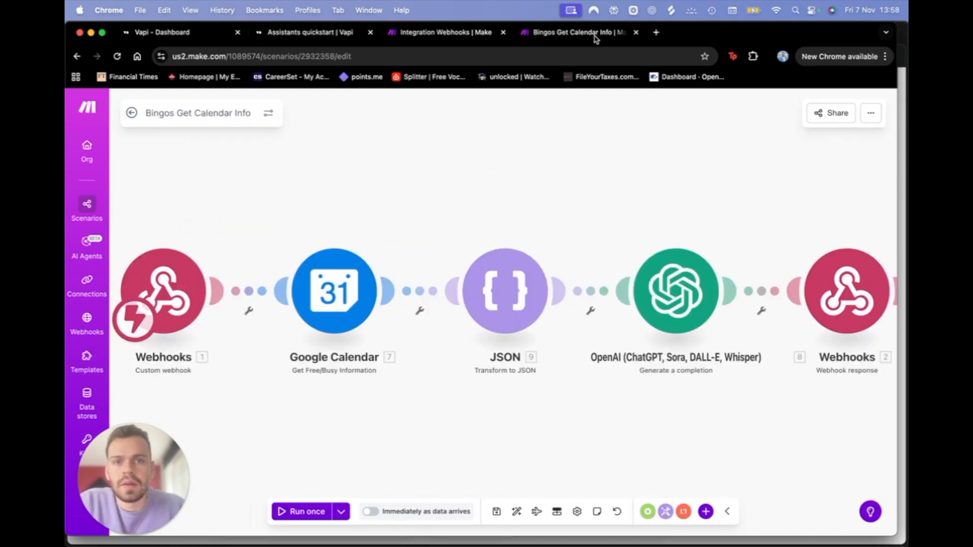
Step: Compare the Bingos JSON settings, then rerun Integration Webhooks on the 4:55:55 PM run's data
left_click(524, 277)
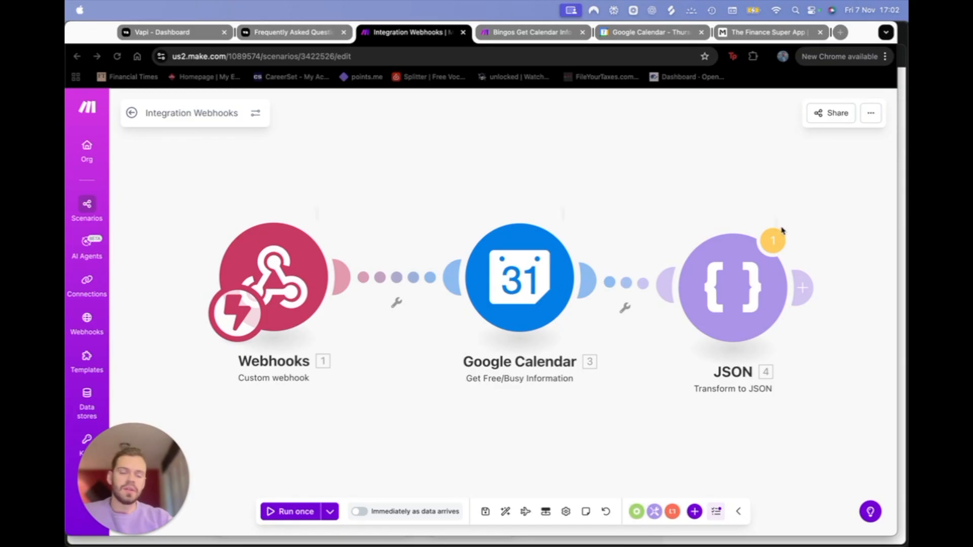
left_click(781, 233)
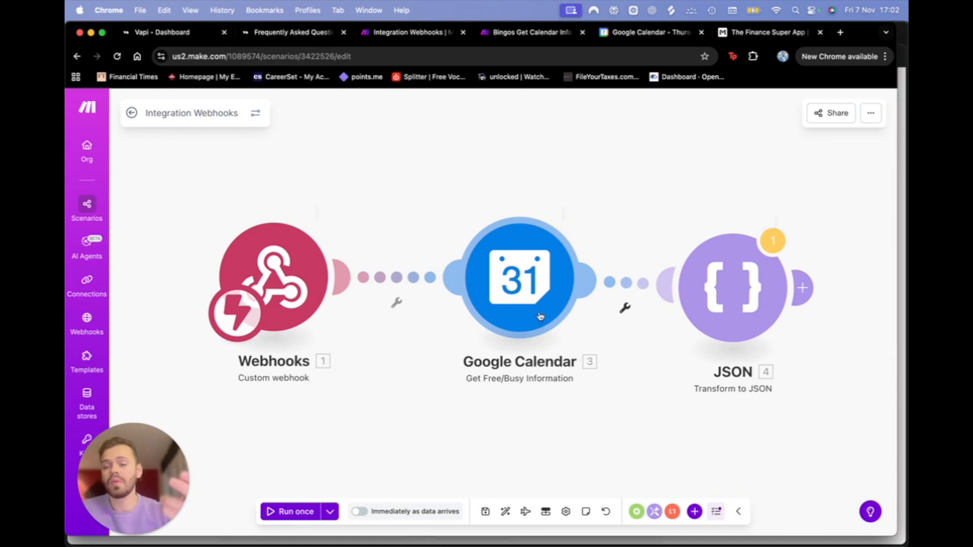
left_click(330, 511)
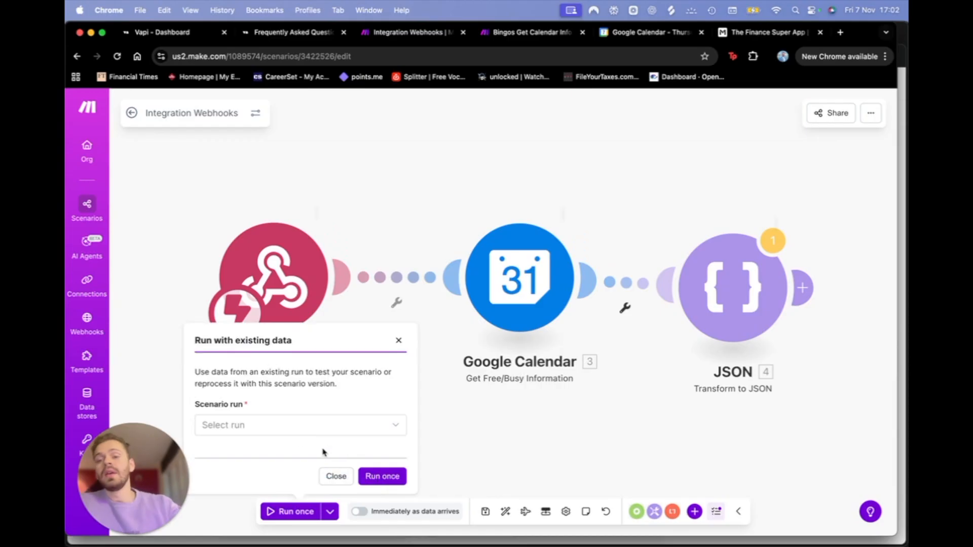
left_click(308, 432)
left_click(306, 458)
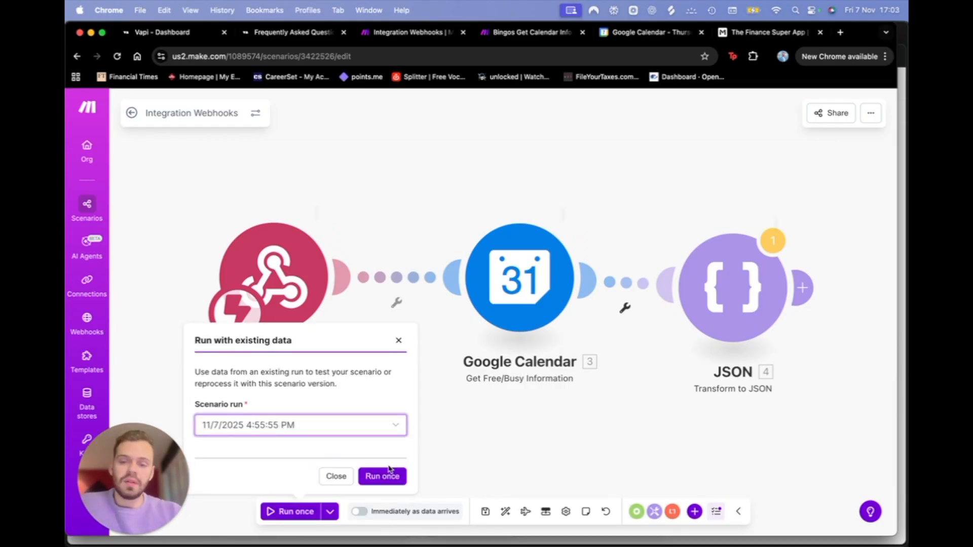
left_click(397, 476)
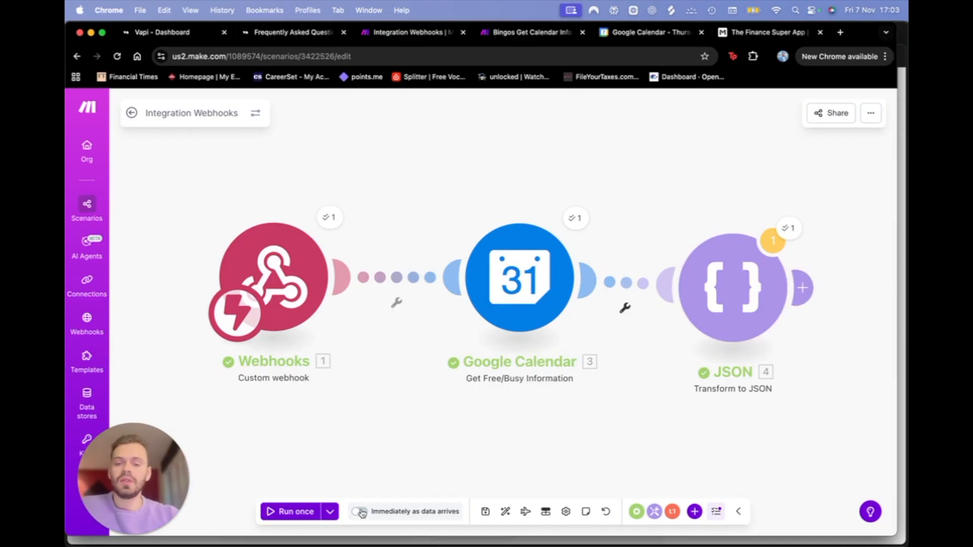
Step: Inspect the Google Calendar output's November 9 busy slot, 9:30–10:30 AM
left_click(790, 228)
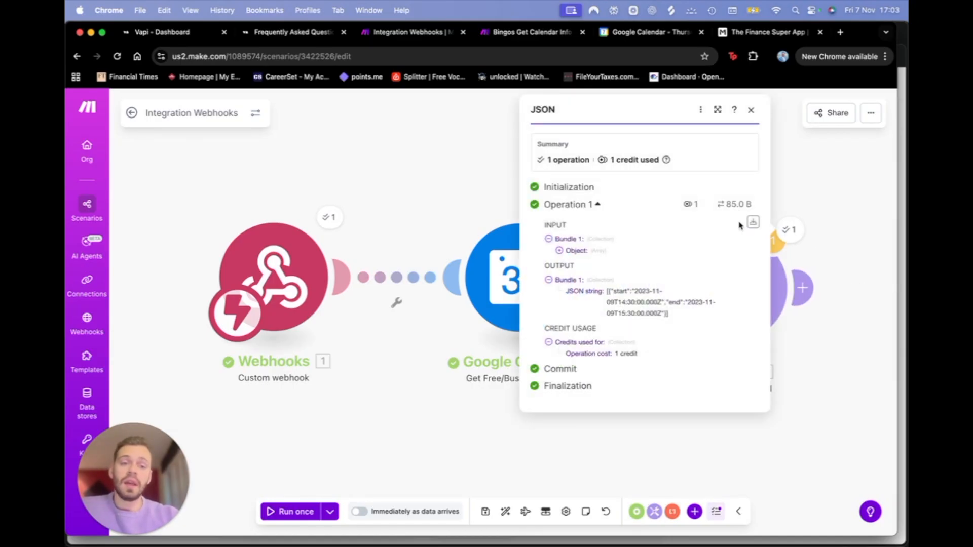
left_click(391, 198)
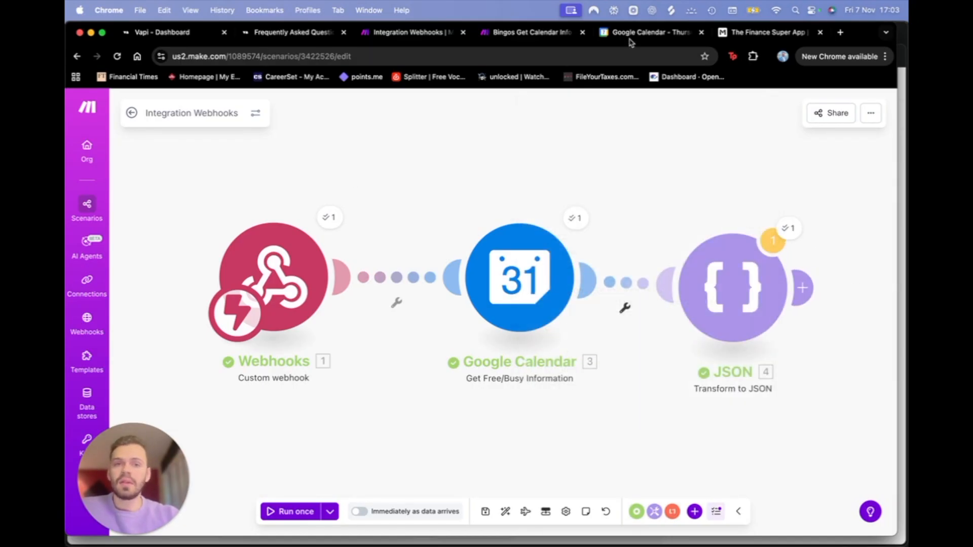
left_click(667, 34)
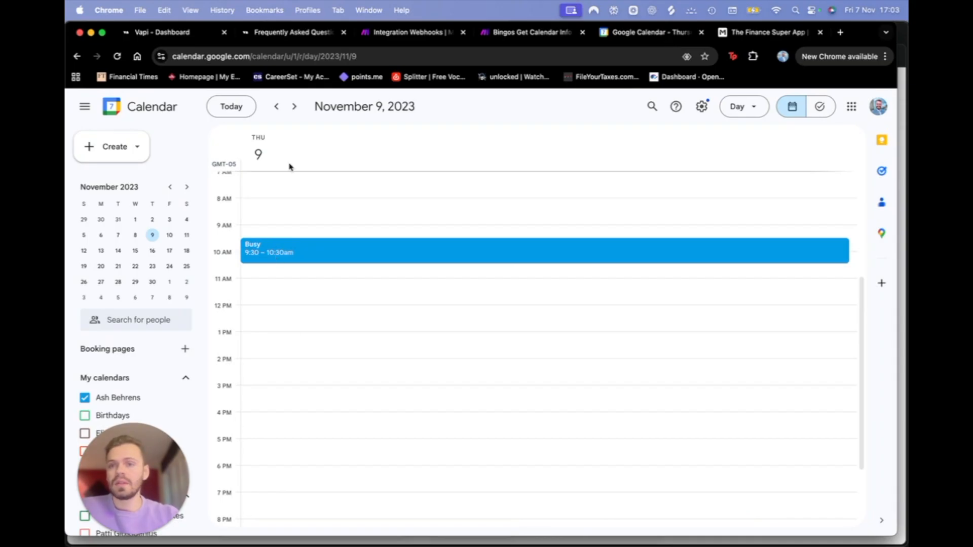
left_click(294, 34)
left_click(407, 33)
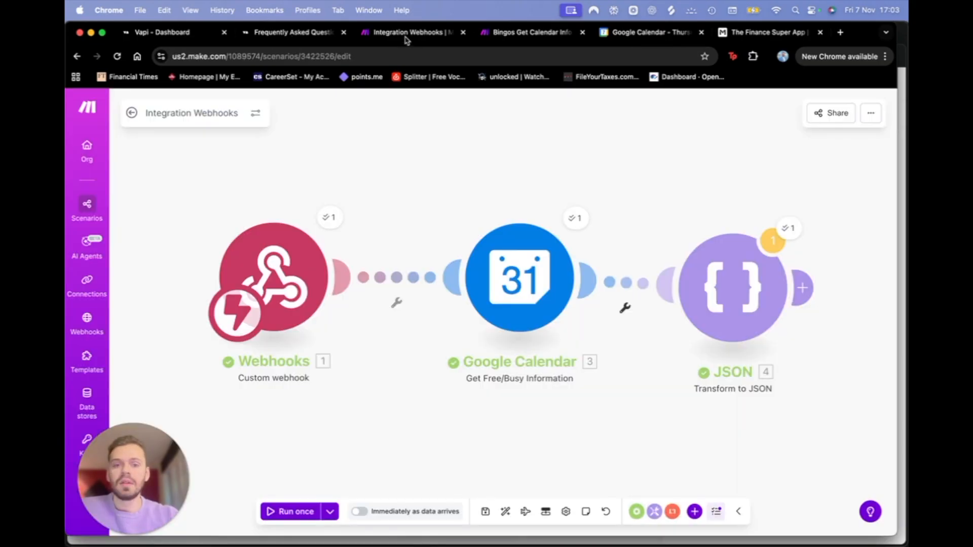
left_click(575, 218)
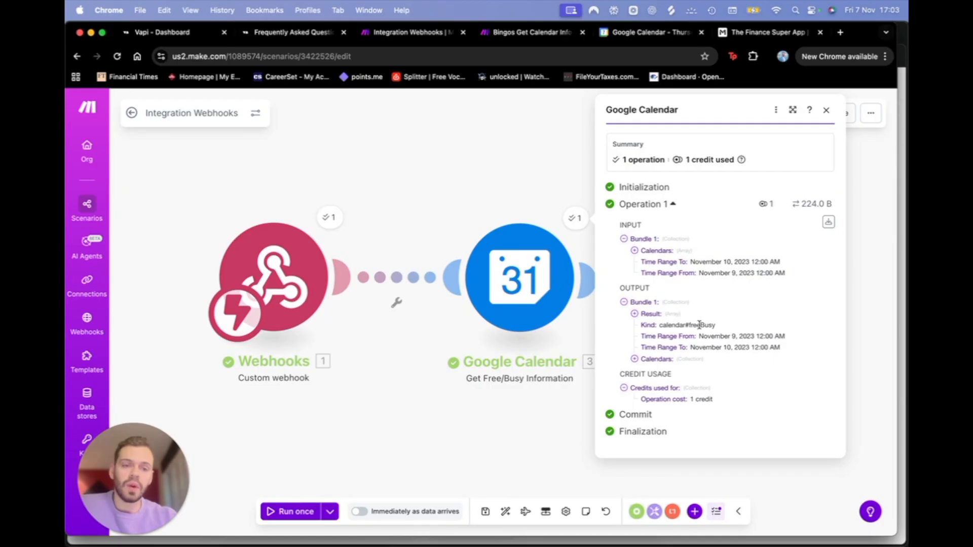
left_click(635, 360)
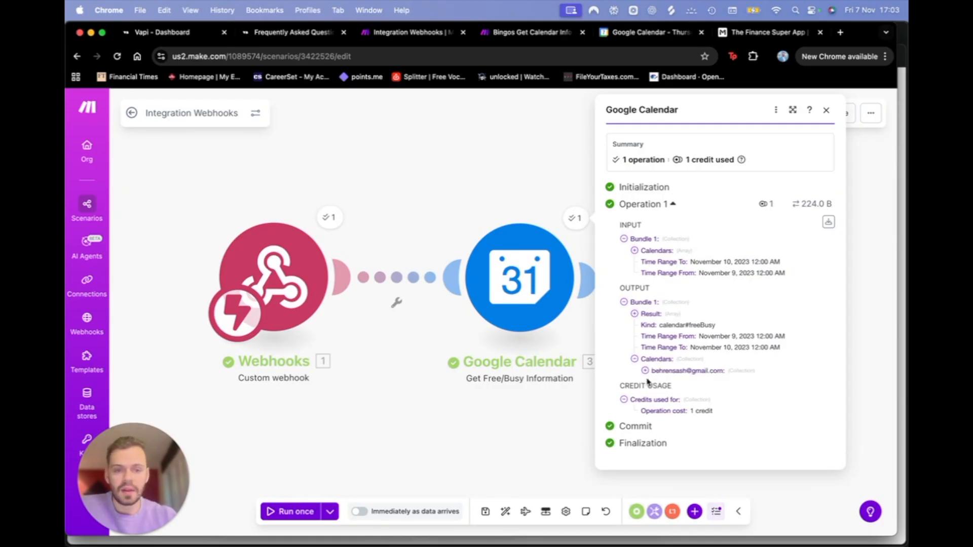
left_click(645, 370)
left_click(656, 382)
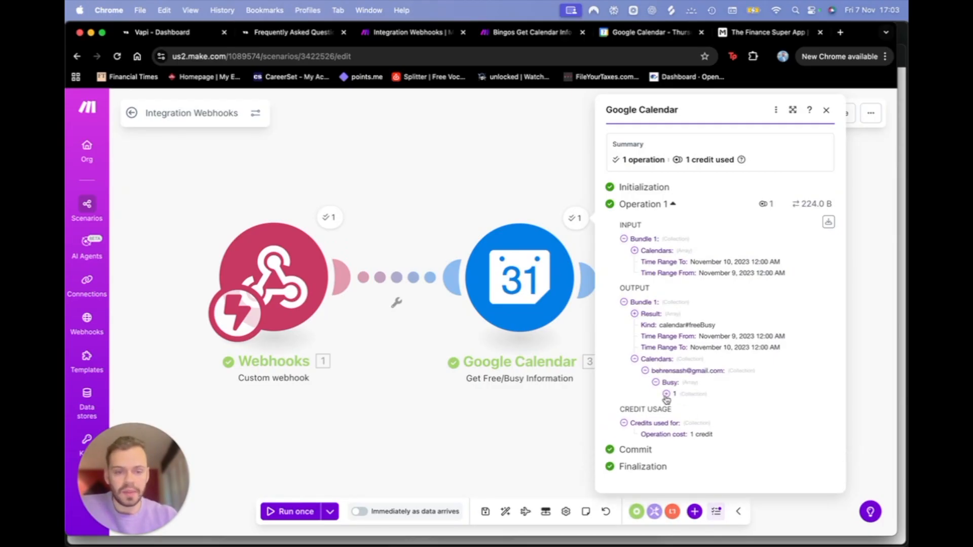
left_click(667, 394)
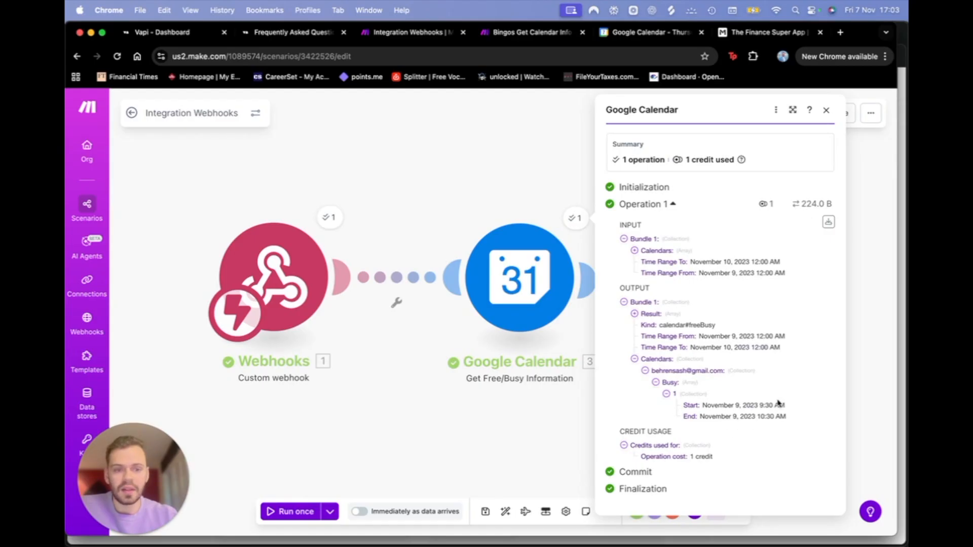
left_click(502, 451)
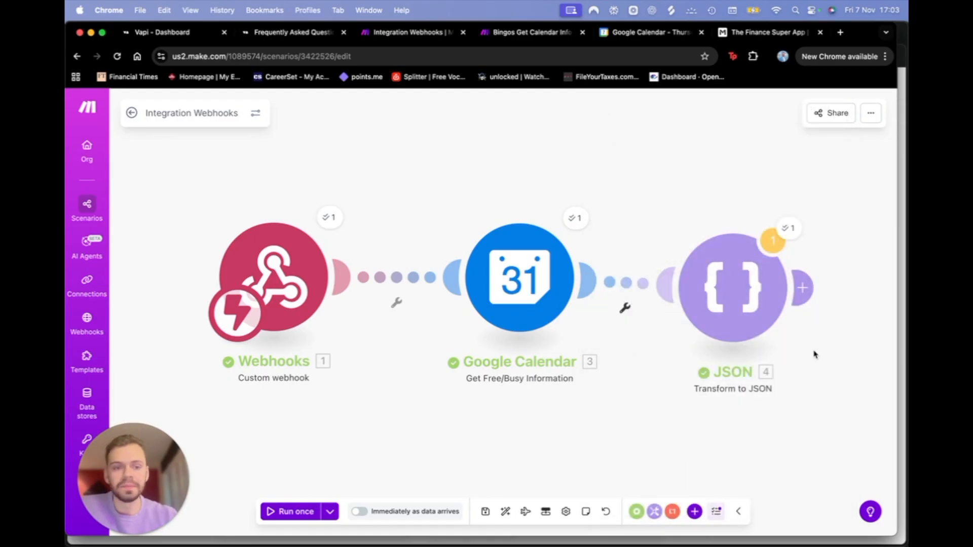
scroll(694, 435, "right", 5)
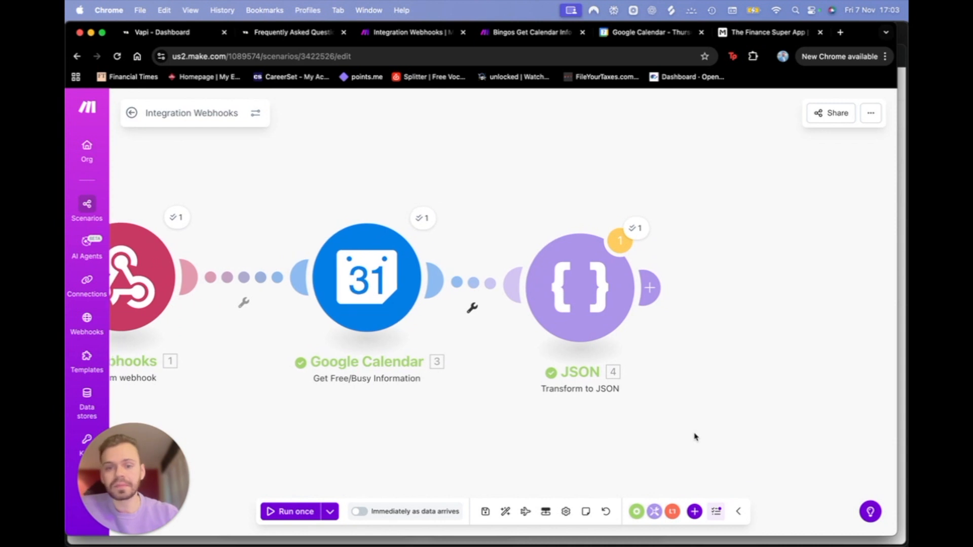
left_click(636, 228)
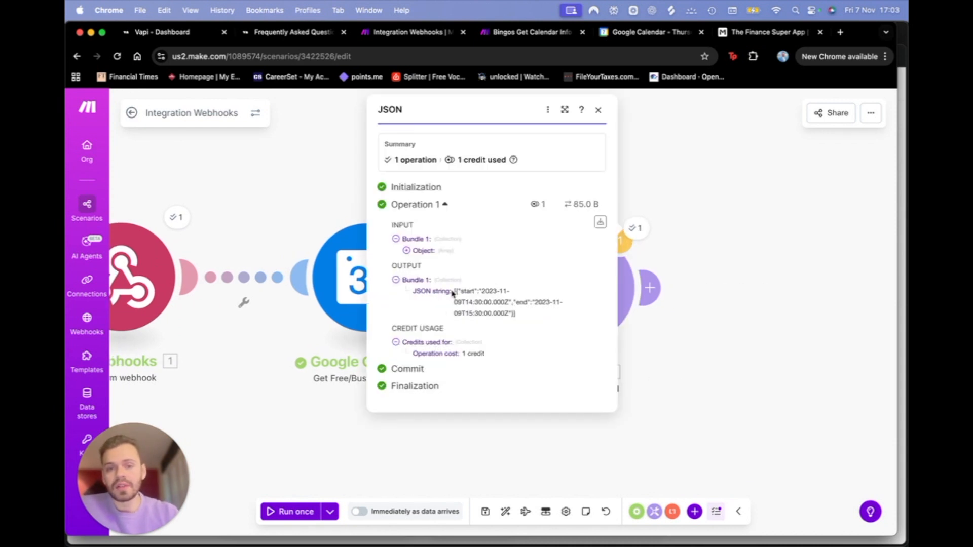
left_click_drag(453, 293, 493, 313)
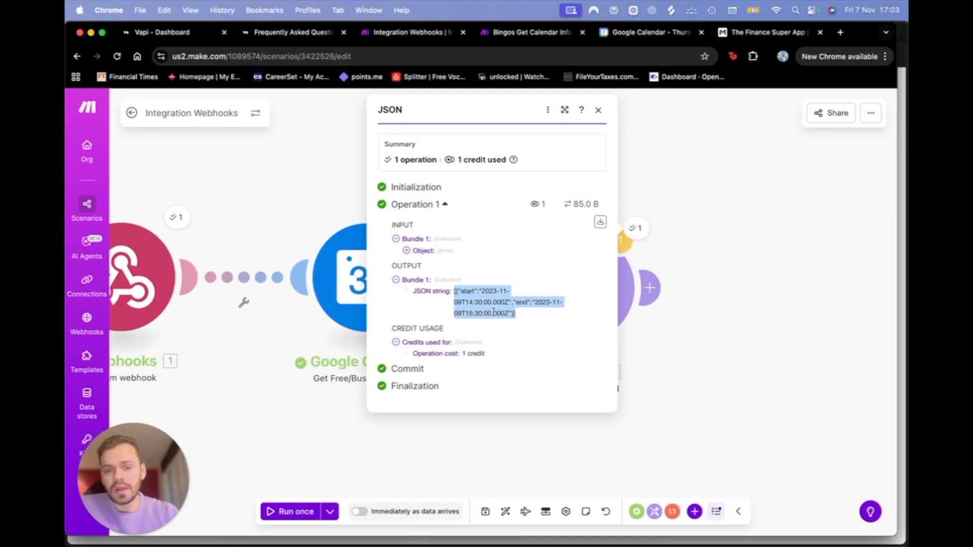
triple_click(455, 293)
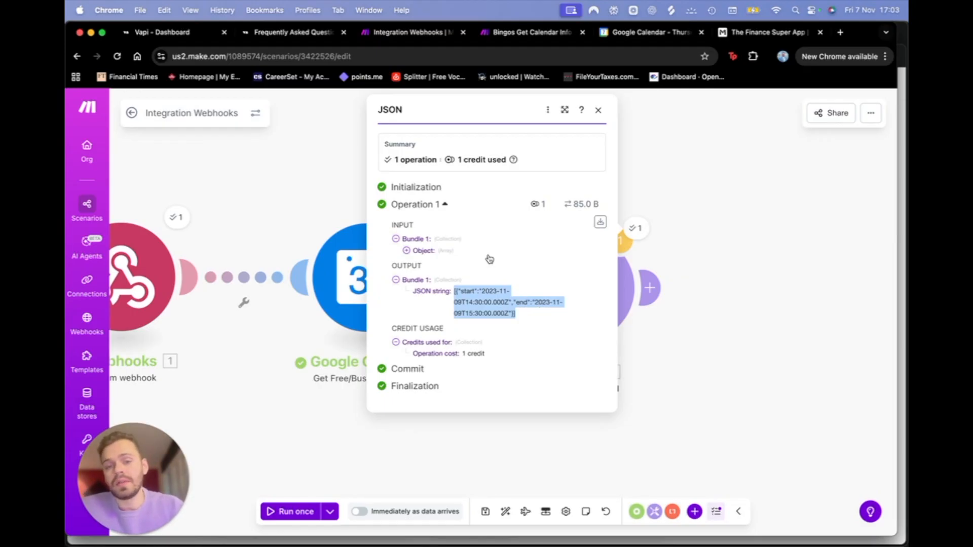
Step: Remove the empty placeholder module added after the JSON module
left_click(741, 290)
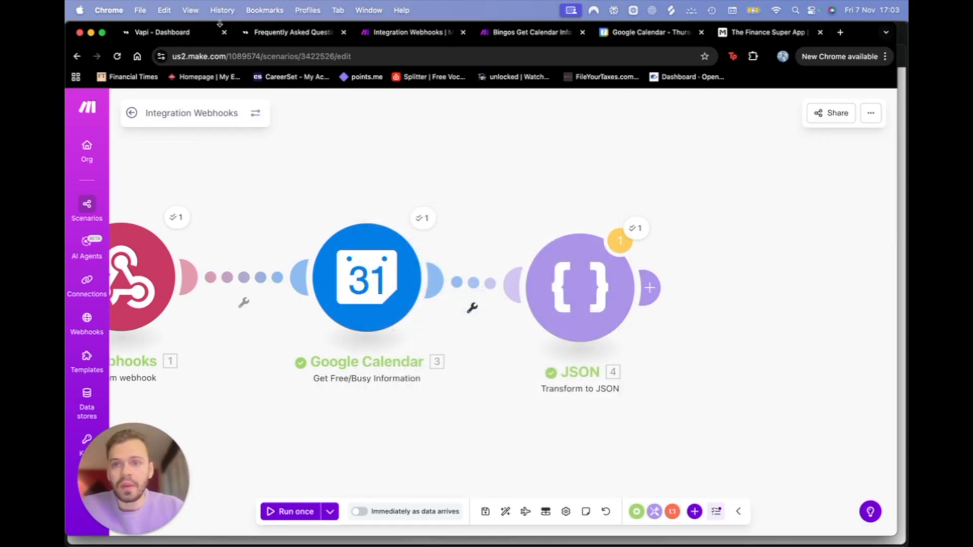
left_click(649, 300)
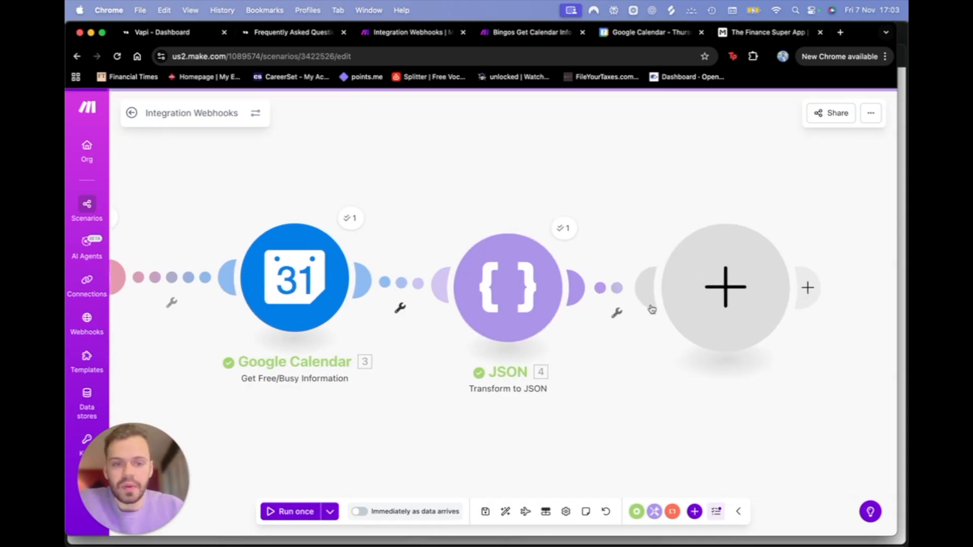
left_click(694, 303)
right_click(695, 303)
left_click(722, 332)
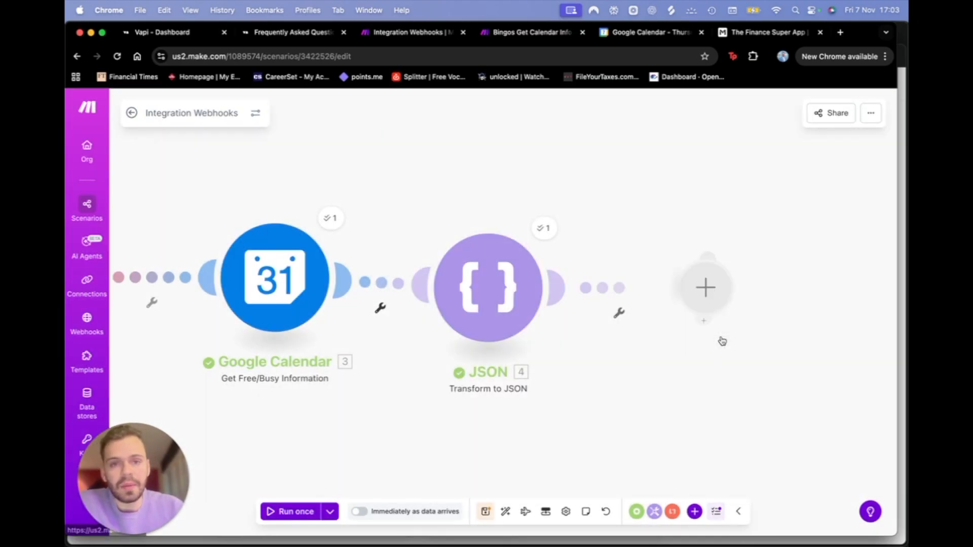
Step: Paste the OpenAI module copied from Bingos Get Calendar Info after the JSON module
left_click(537, 32)
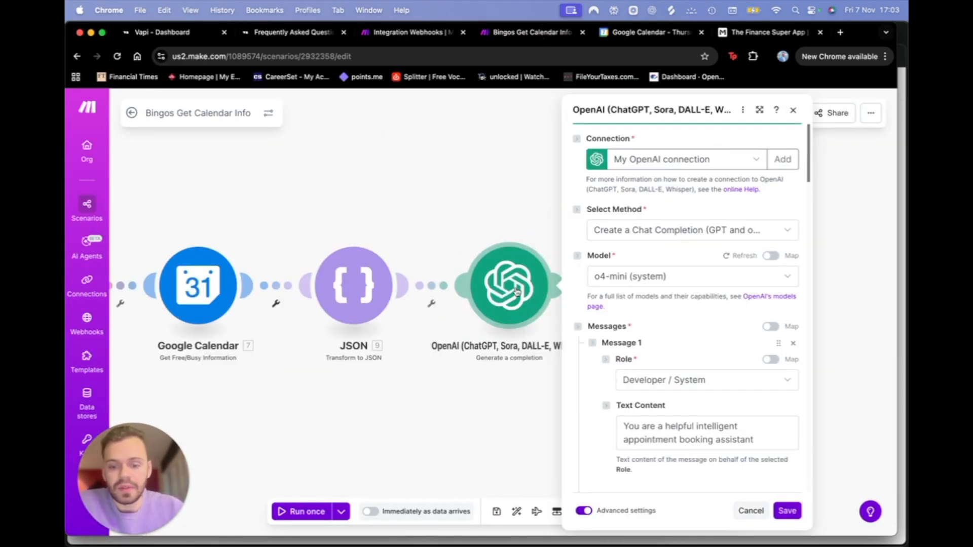
left_click(413, 34)
key("ctrl+v")
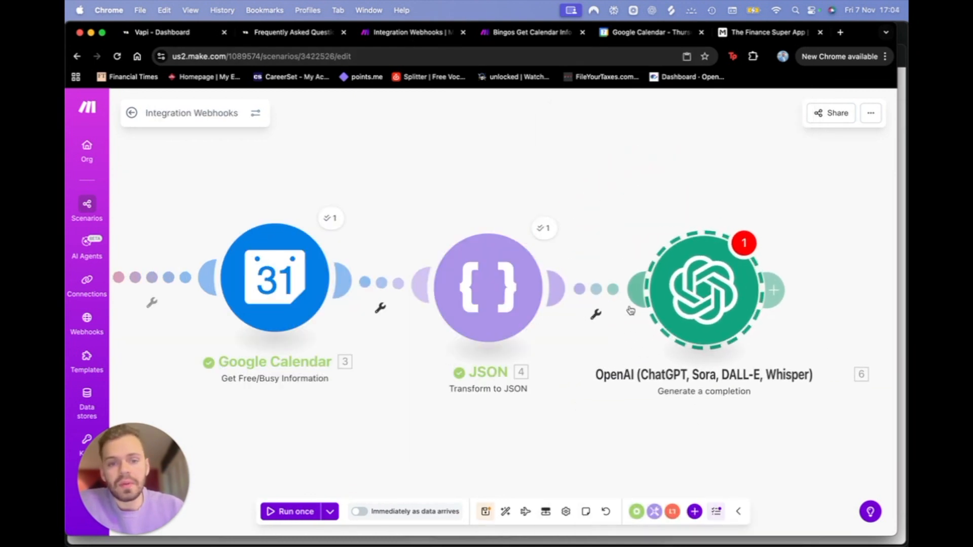
left_click(699, 286)
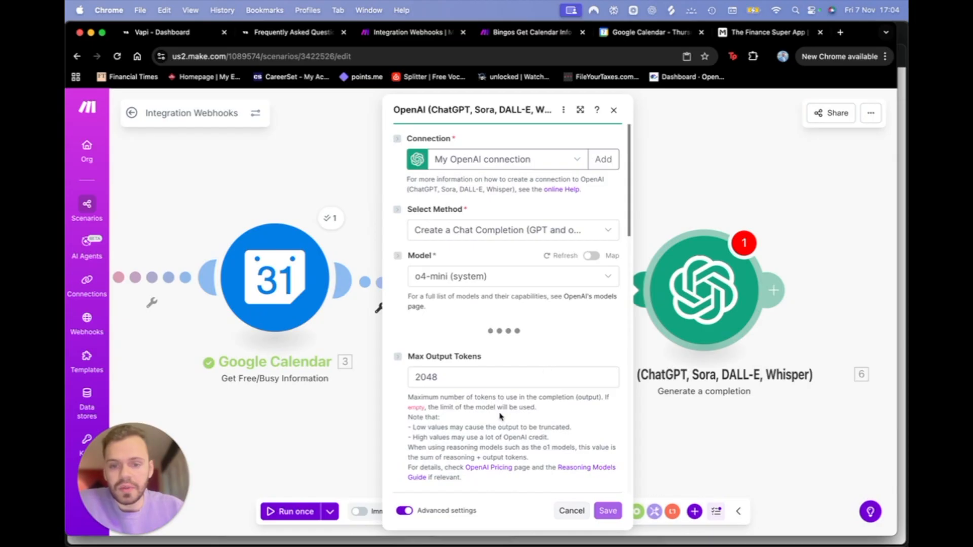
scroll(519, 356, "down", 5)
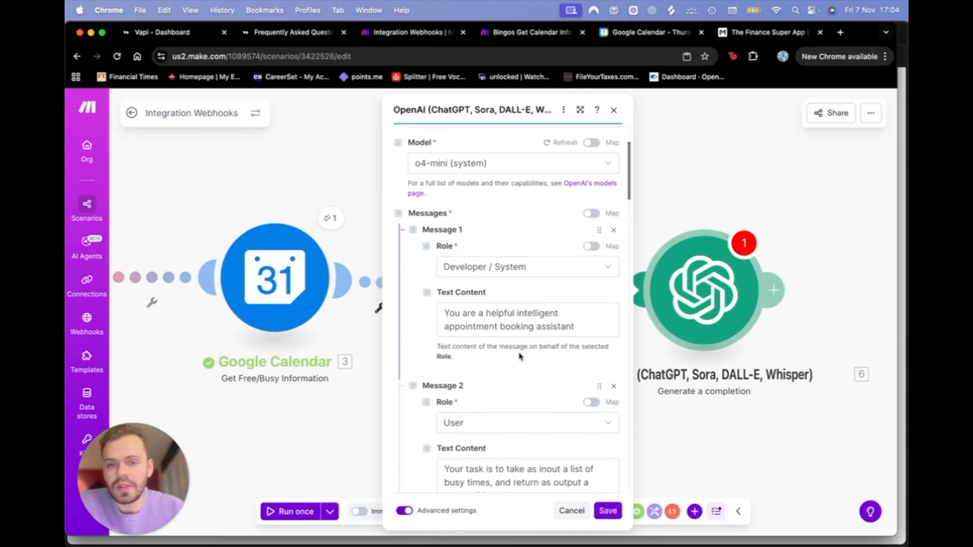
scroll(519, 354, "up", 5)
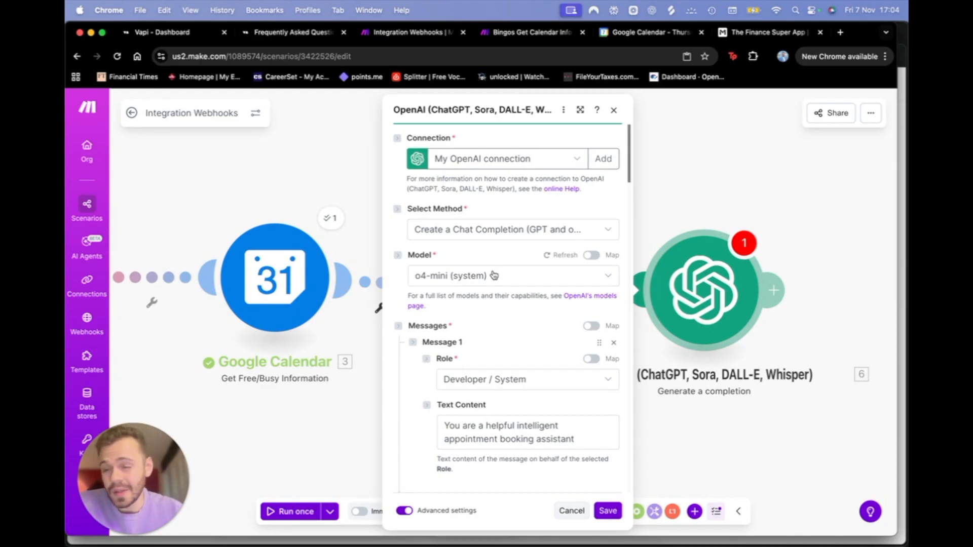
scroll(493, 281, "down", 2)
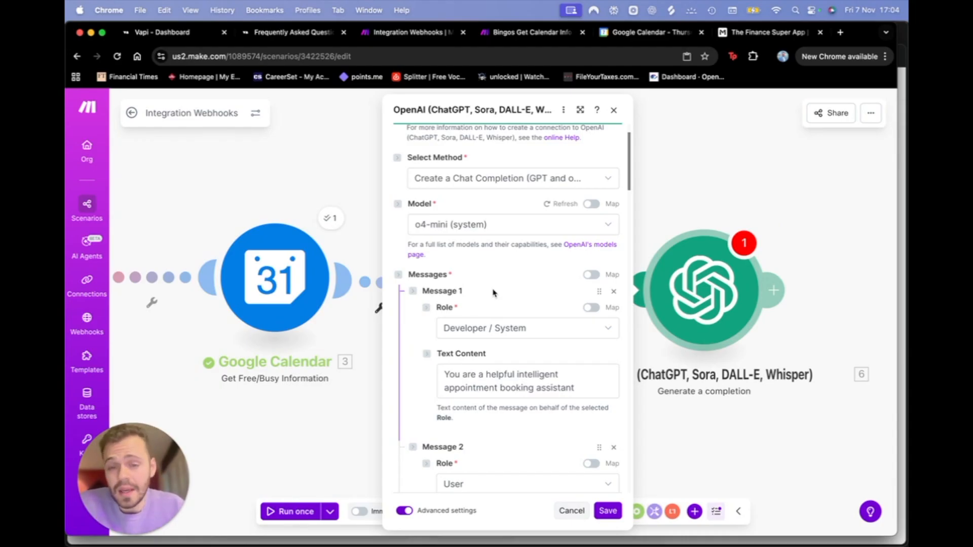
scroll(510, 232, "up", 2)
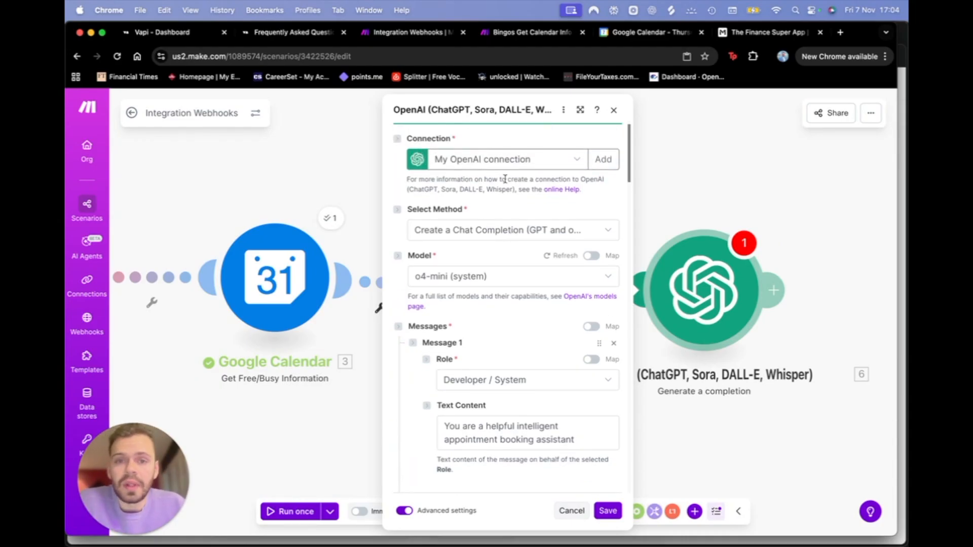
Step: Bring up the OpenAI module's Create a connection form, then close it and reopen the module
left_click(563, 160)
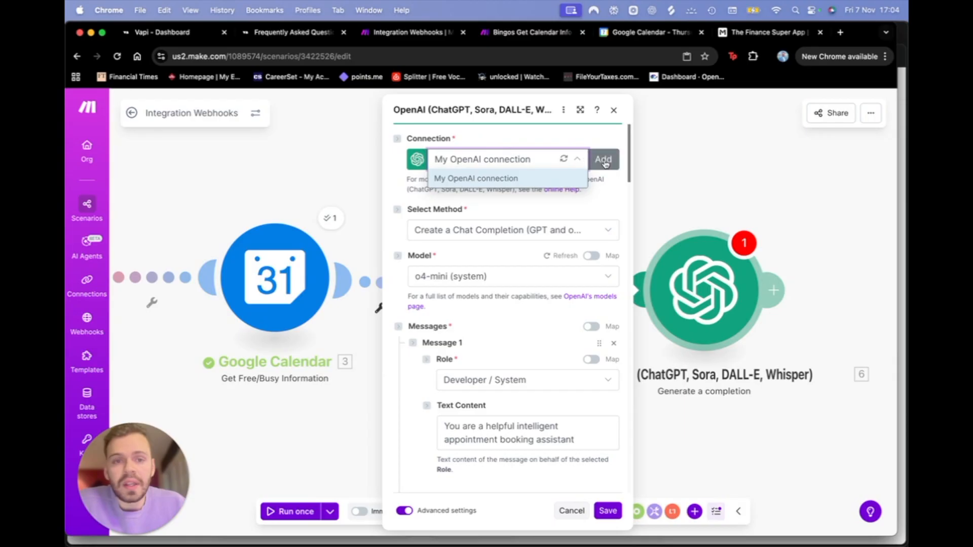
key("Escape")
left_click(704, 272)
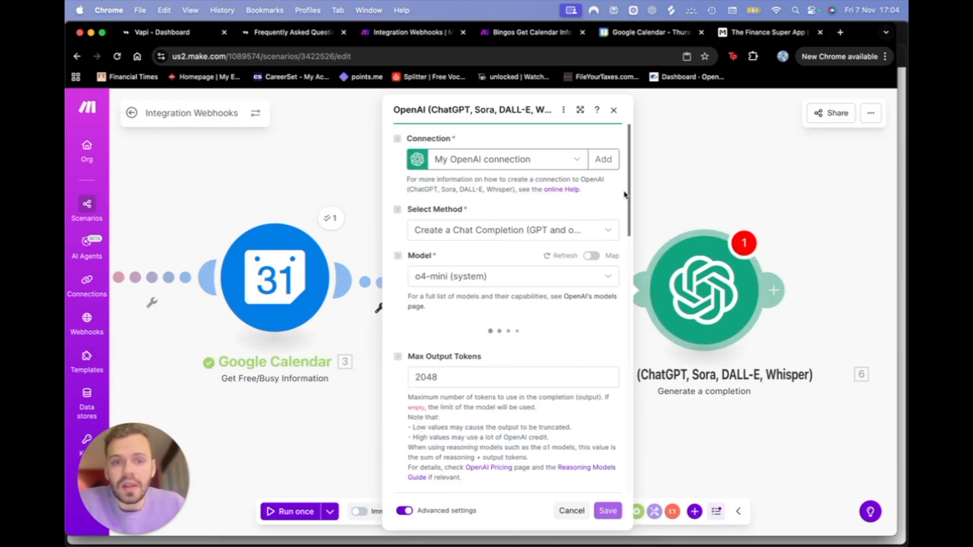
left_click(603, 159)
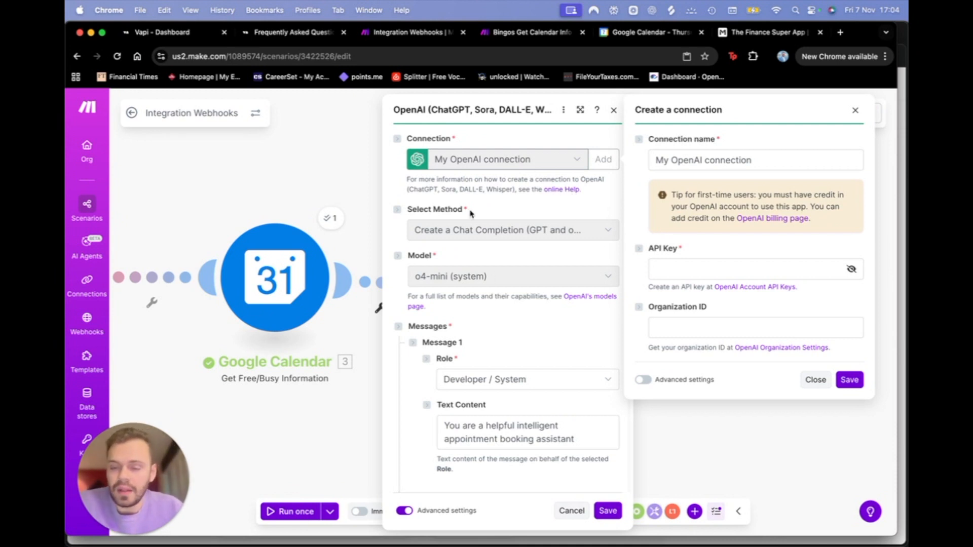
scroll(530, 359, "down", 1)
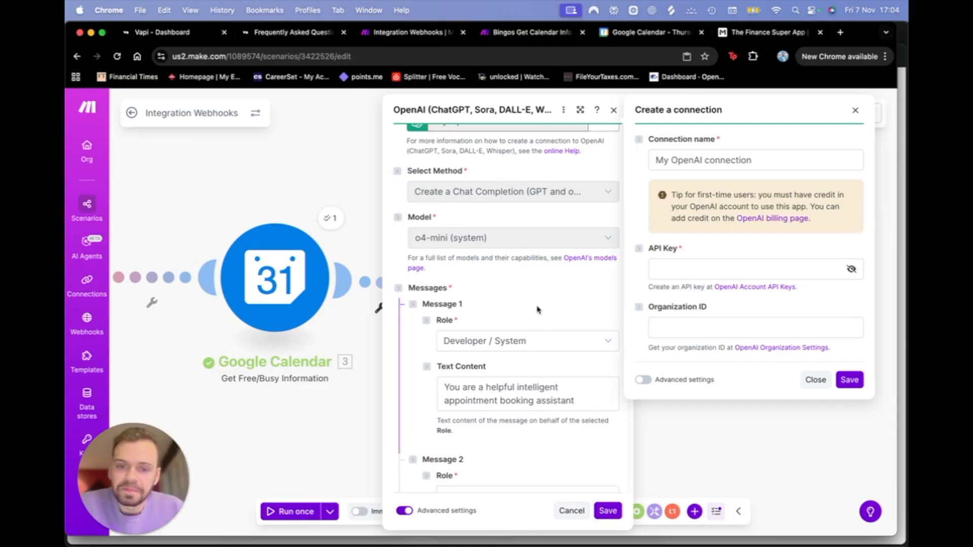
key("Escape")
left_click(712, 284)
scroll(467, 304, "down", 5)
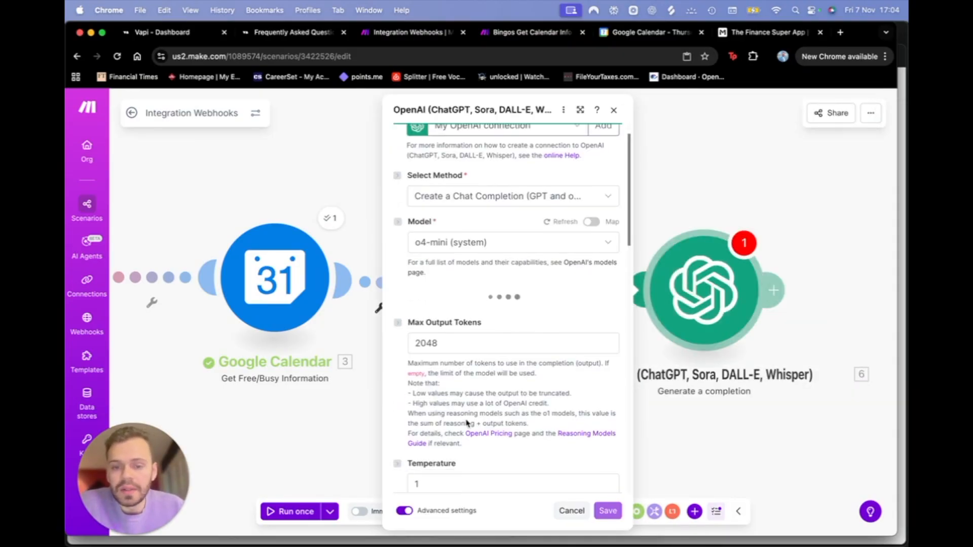
scroll(467, 424, "down", 1)
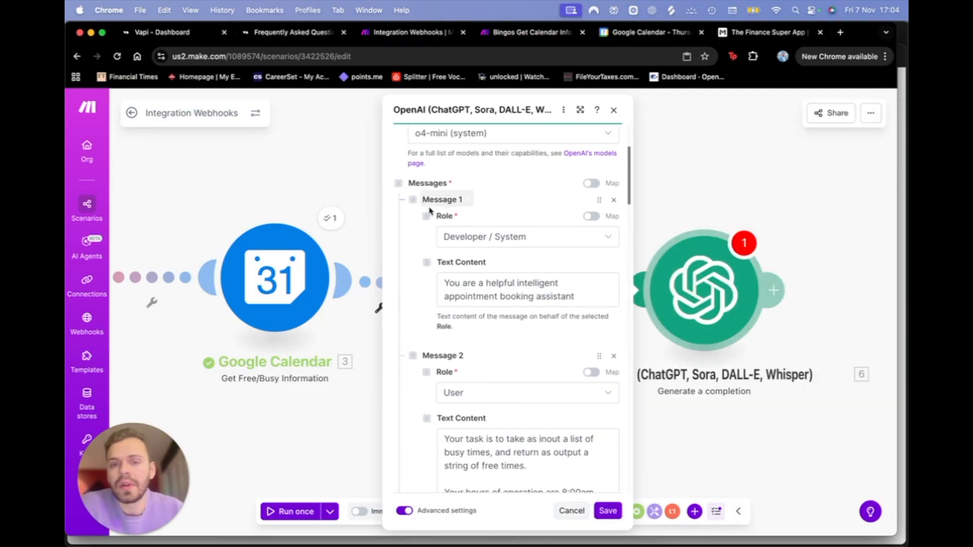
scroll(446, 228, "up", 2)
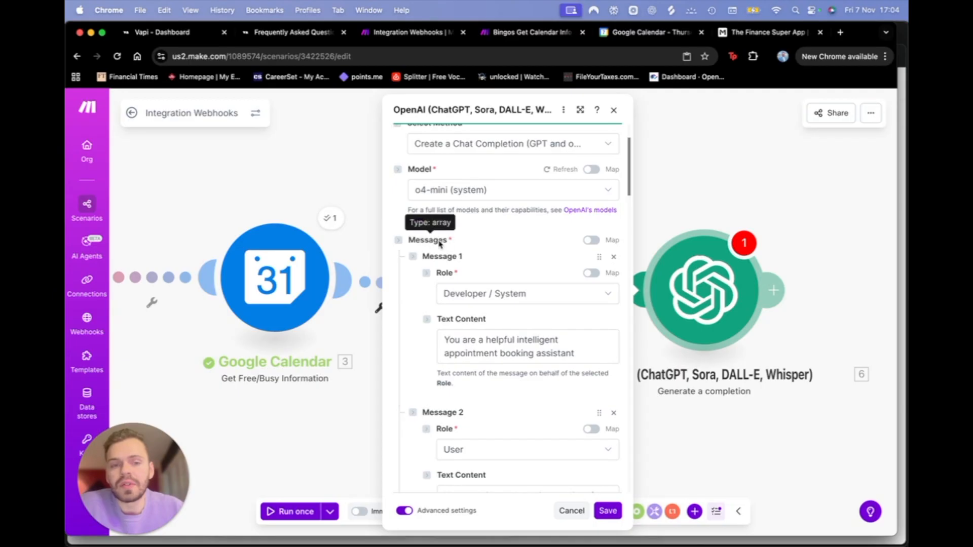
scroll(468, 373, "down", 10)
scroll(469, 372, "up", 10)
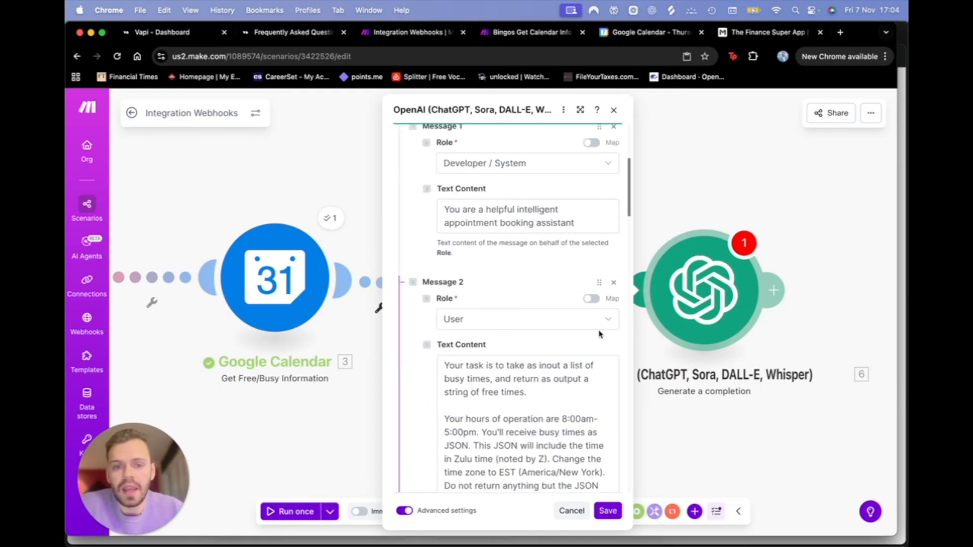
scroll(526, 369, "down", 3)
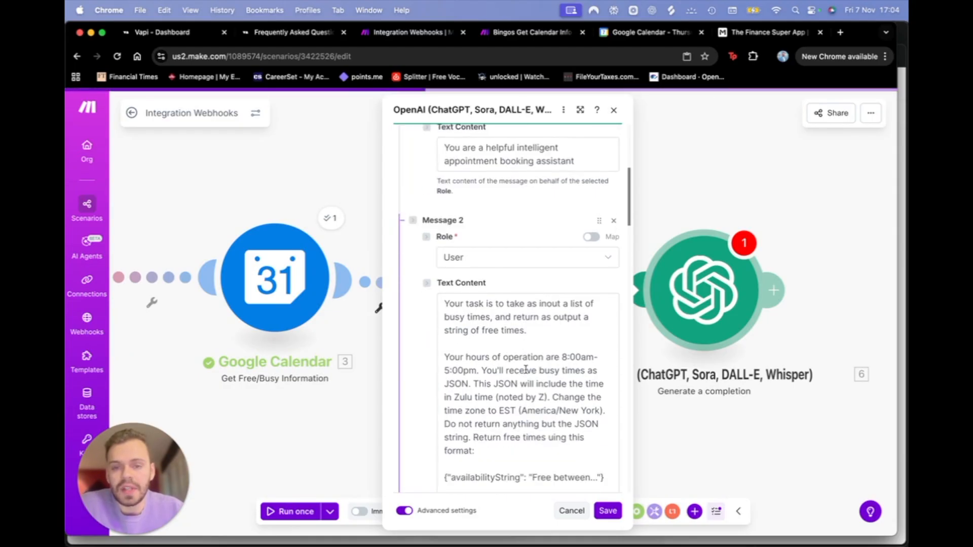
scroll(494, 289, "up", 5)
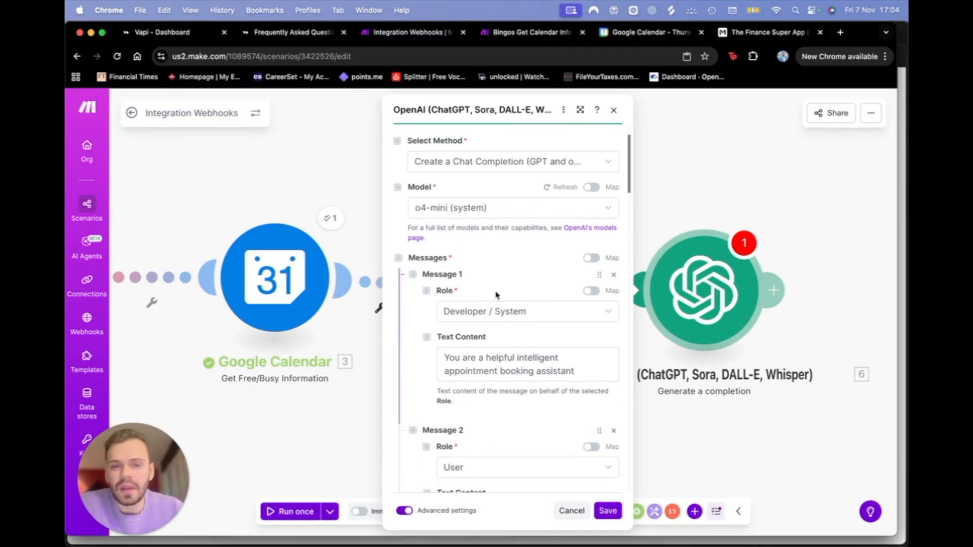
left_click(468, 312)
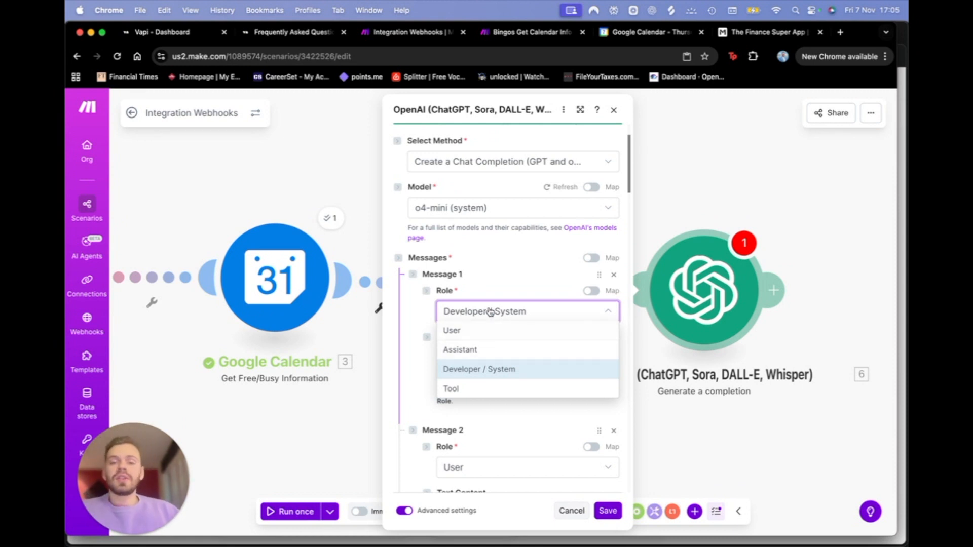
left_click(482, 372)
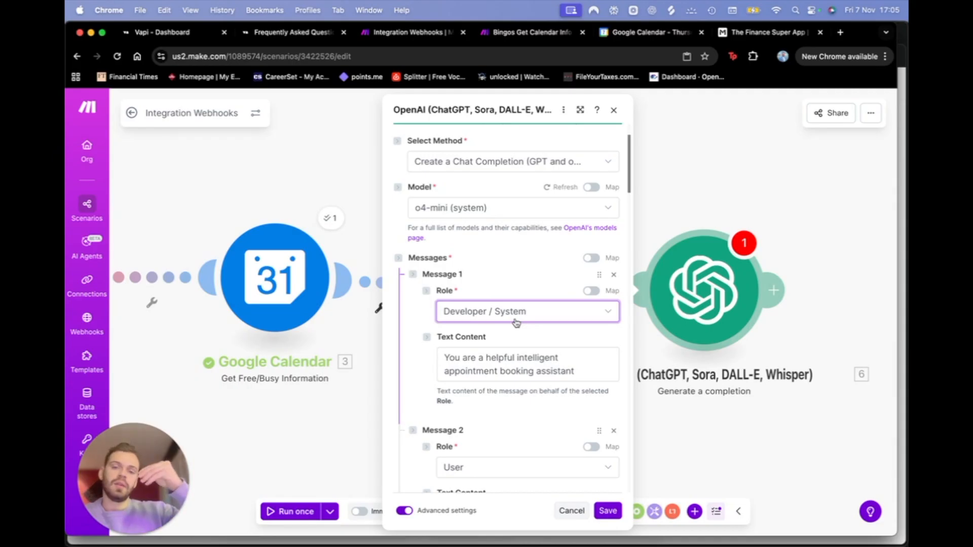
Step: Review the system prompt and keep User as the second message's role
left_click_drag(575, 371, 467, 355)
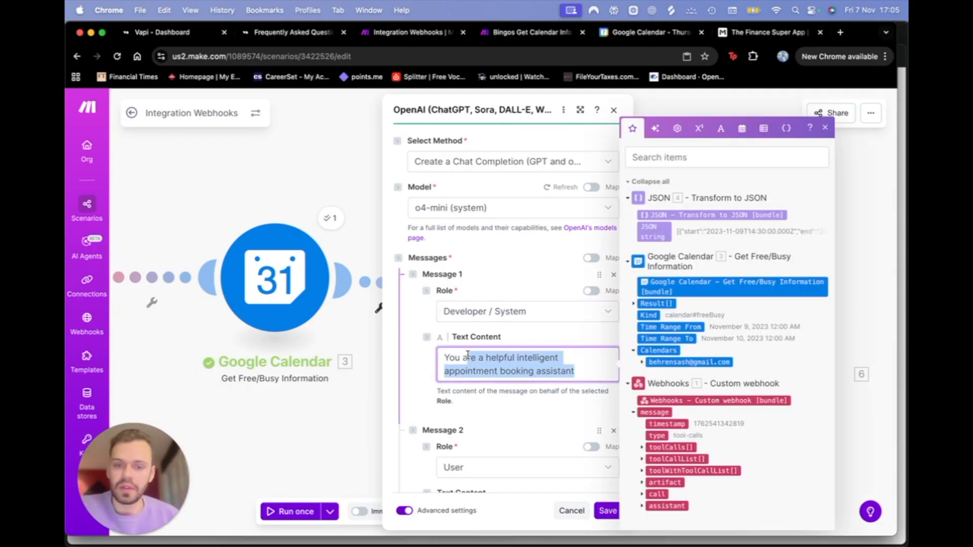
left_click(426, 384)
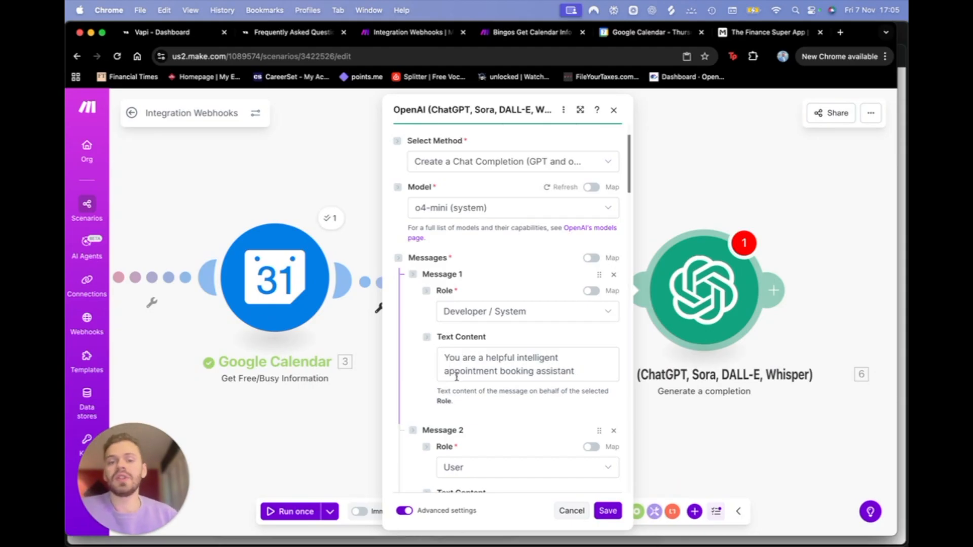
scroll(456, 376, "down", 5)
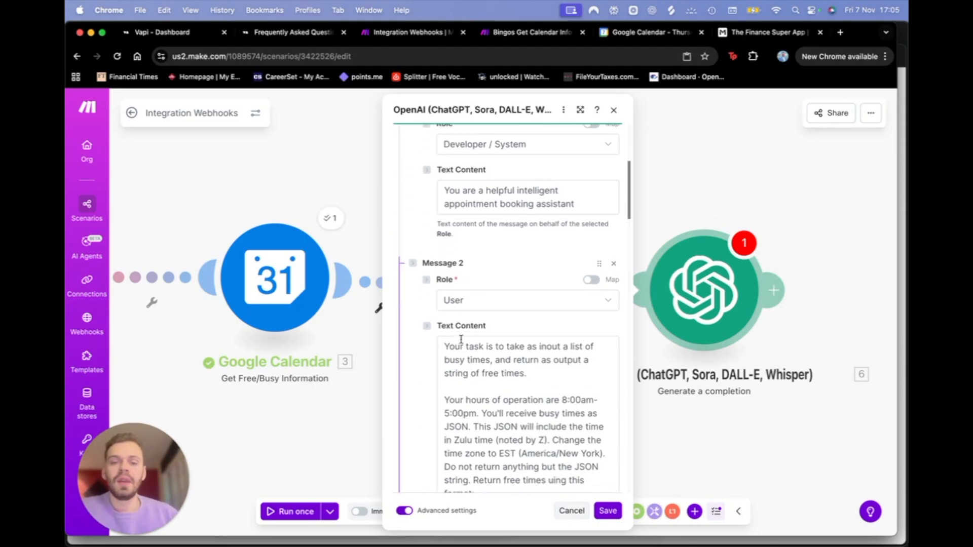
scroll(426, 362, "down", 1)
left_click(467, 283)
left_click(469, 290)
scroll(465, 370, "down", 1)
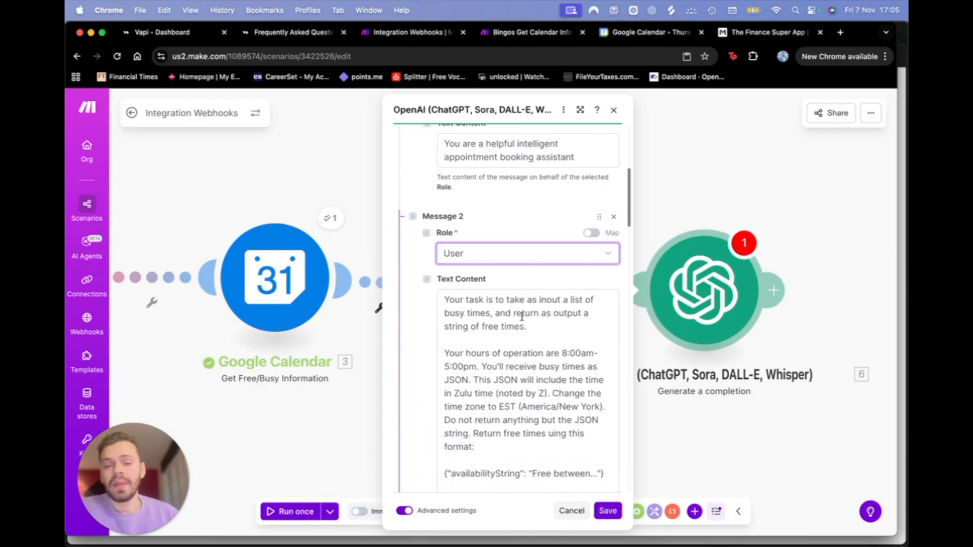
Step: Read through Message 2's prompt: busy times, hours of operation, Zulu-to-EST conversion, JSON-only output
left_click(550, 303)
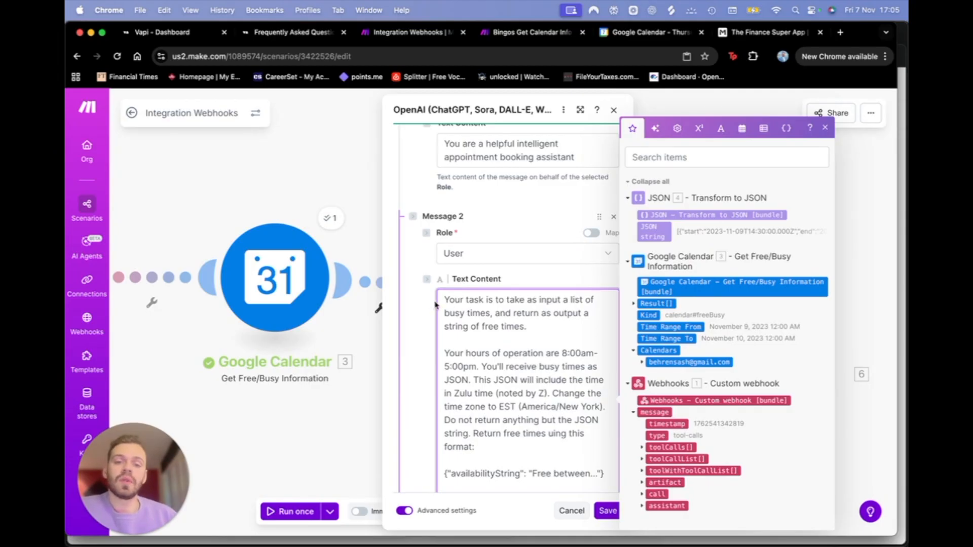
left_click_drag(442, 300, 493, 312)
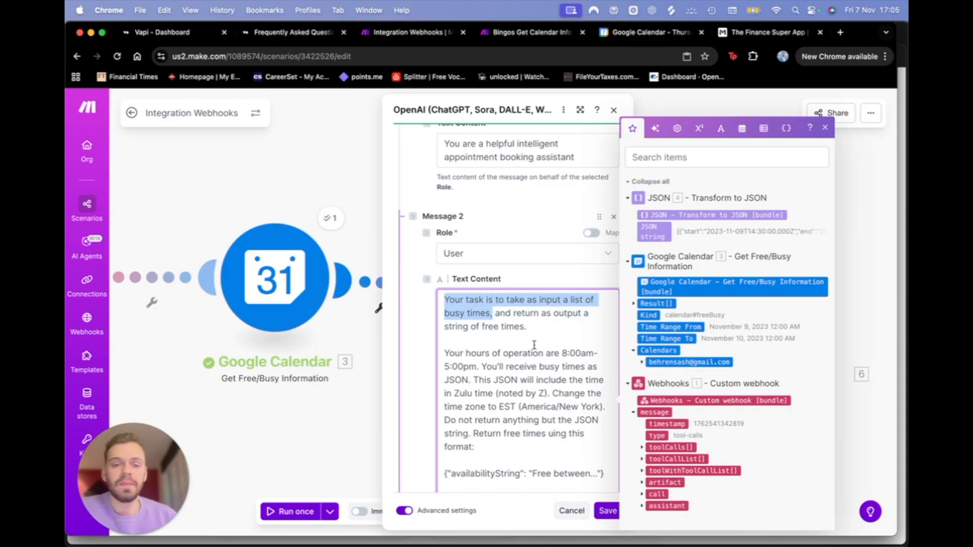
scroll(535, 311, "down", 1)
left_click_drag(534, 311, 509, 303)
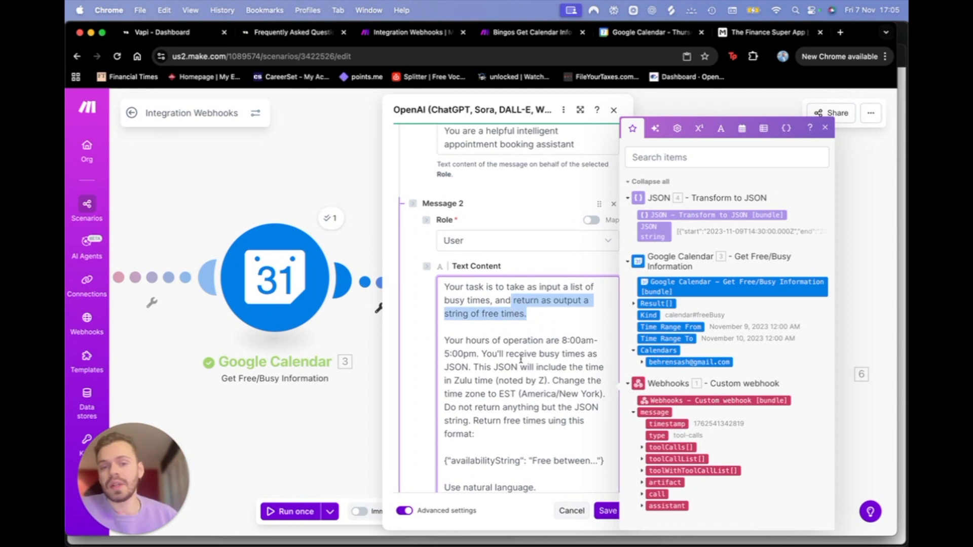
scroll(522, 356, "down", 3)
left_click_drag(442, 286, 593, 293)
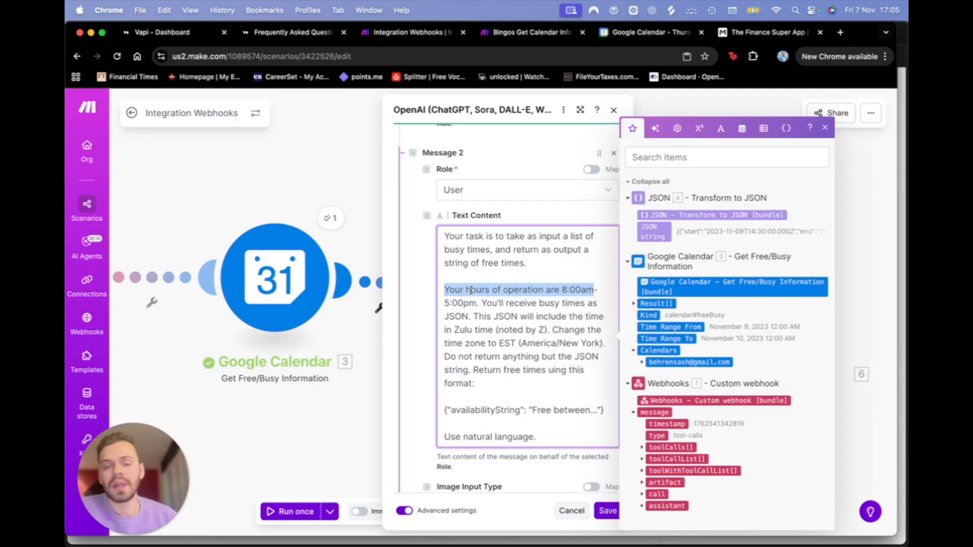
scroll(525, 318, "down", 2)
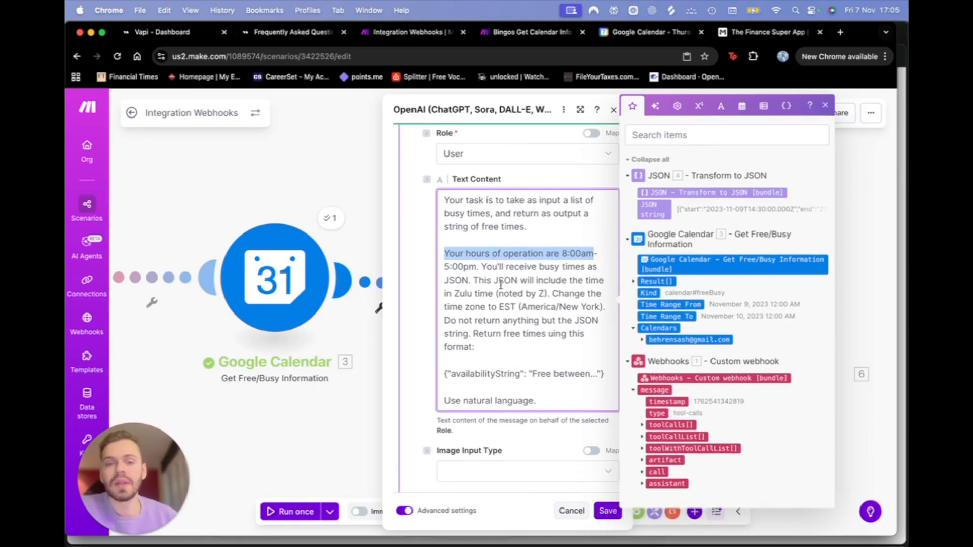
mouse_move(482, 265)
left_mouse_down()
mouse_move(602, 280)
mouse_move(472, 294)
mouse_move(471, 279)
left_mouse_up()
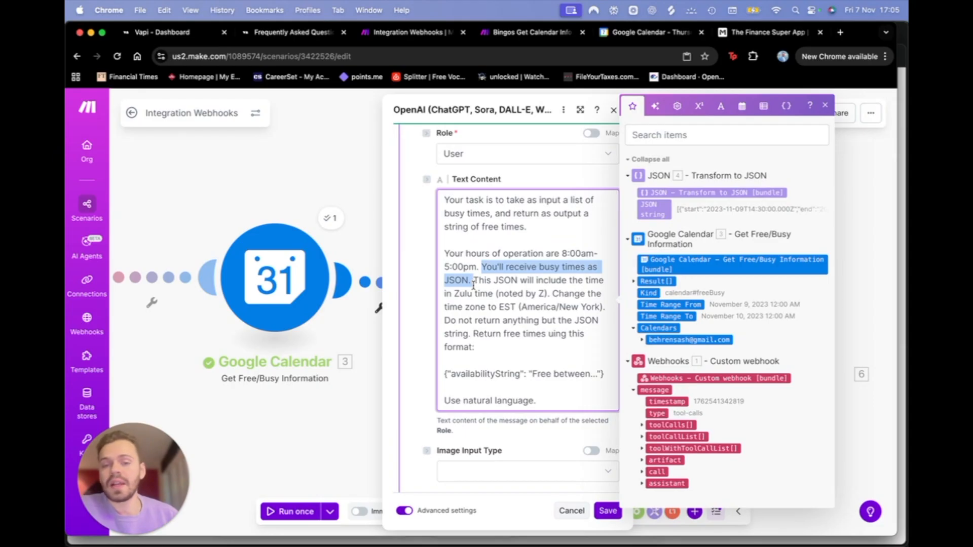
left_click_drag(474, 280, 588, 303)
left_click_drag(603, 313, 607, 313)
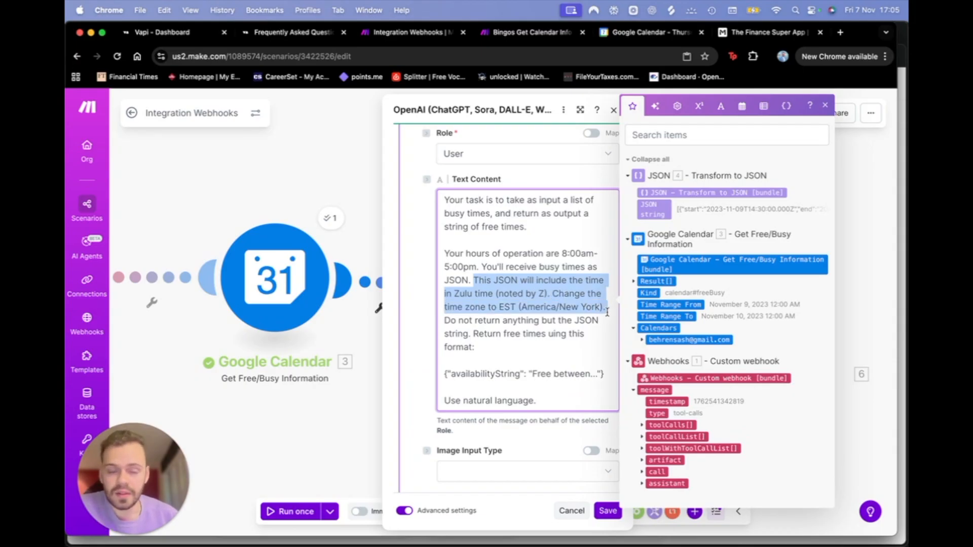
left_click_drag(445, 320, 489, 352)
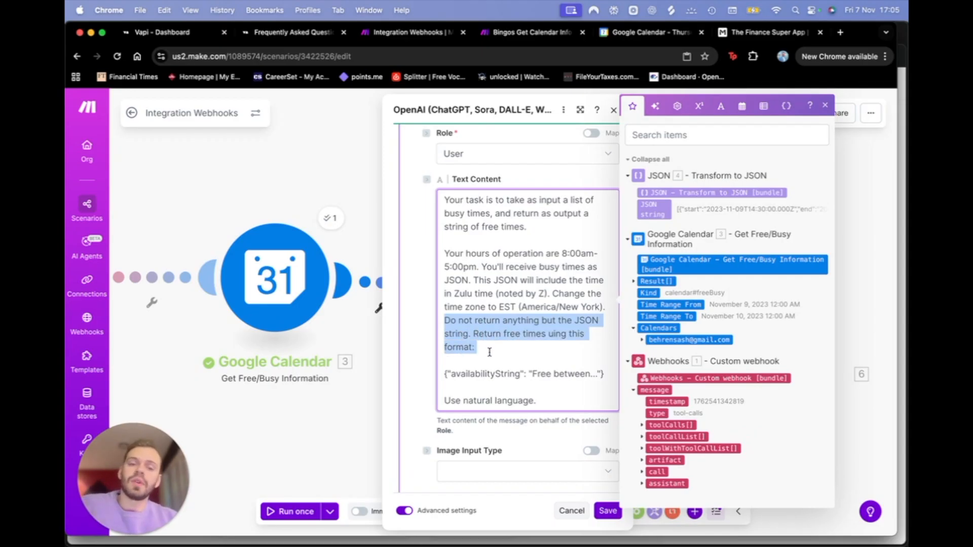
Step: Change 'uing' to 'using' in Message 2 and save the OpenAI module
left_click(551, 335)
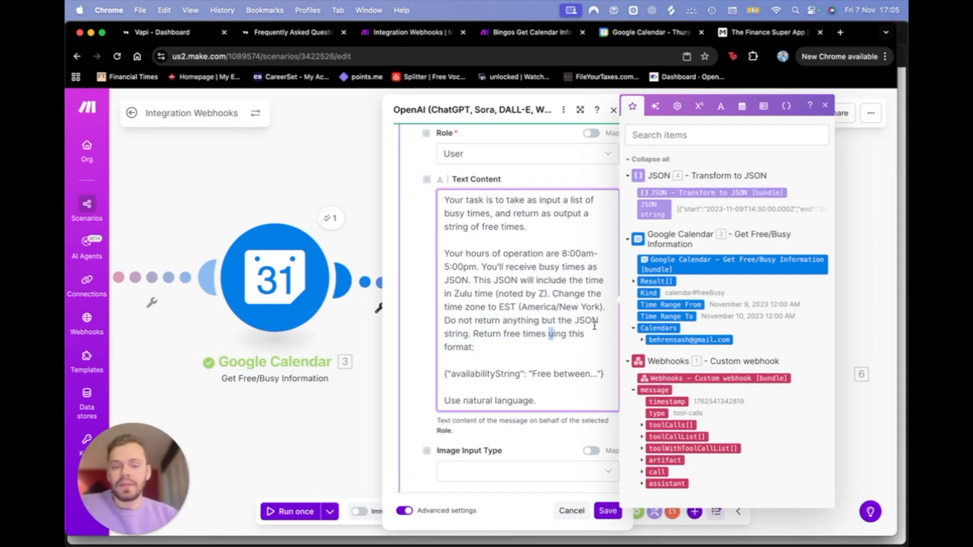
type("s")
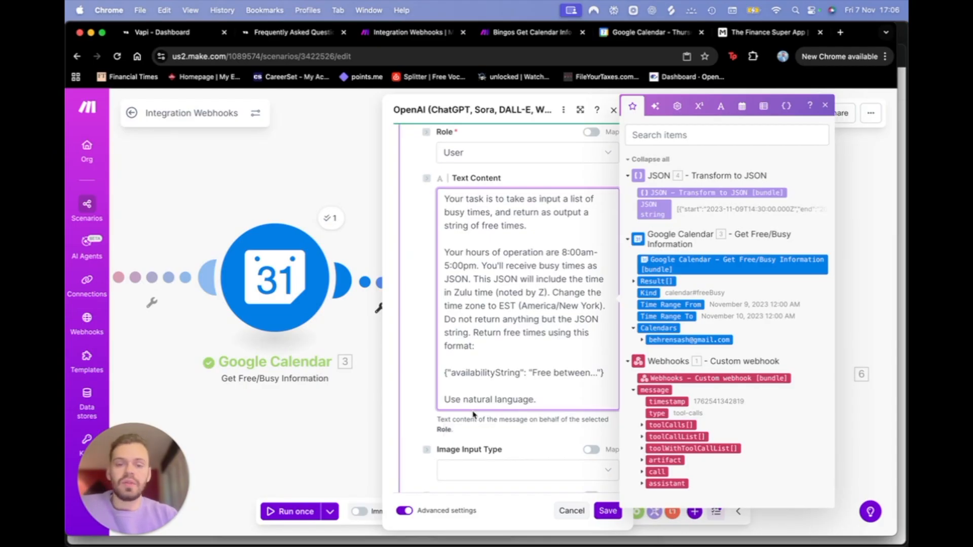
left_click_drag(446, 375, 604, 374)
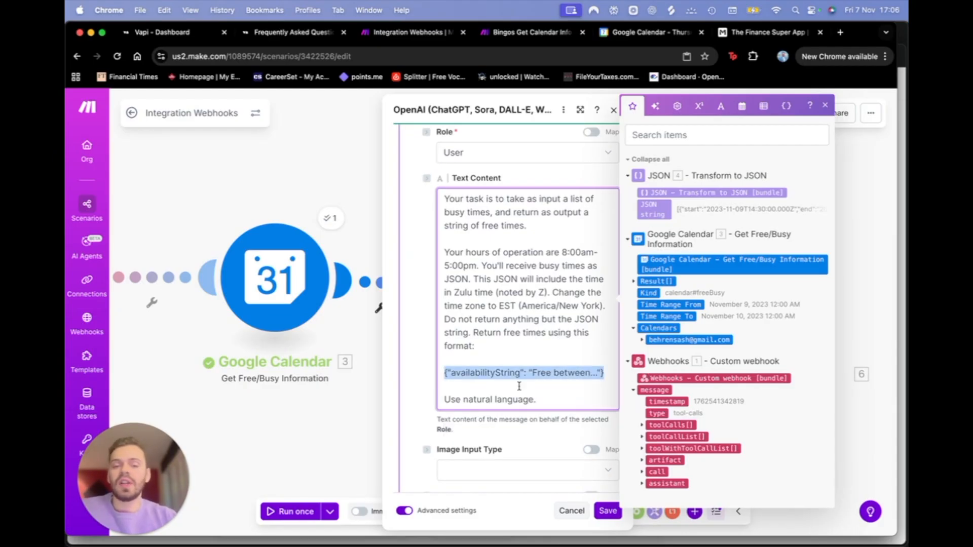
scroll(486, 407, "down", 1)
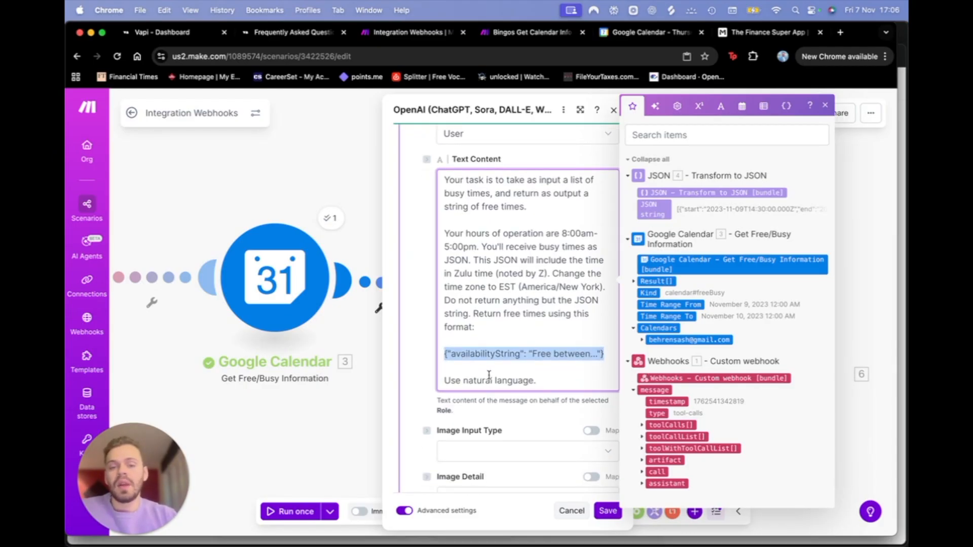
scroll(489, 373, "down", 3)
left_click(606, 510)
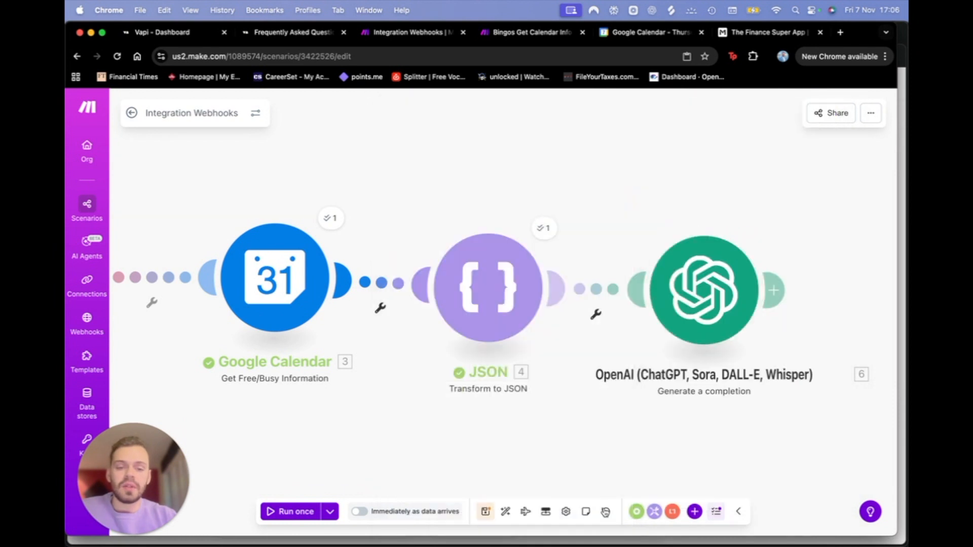
left_click(330, 512)
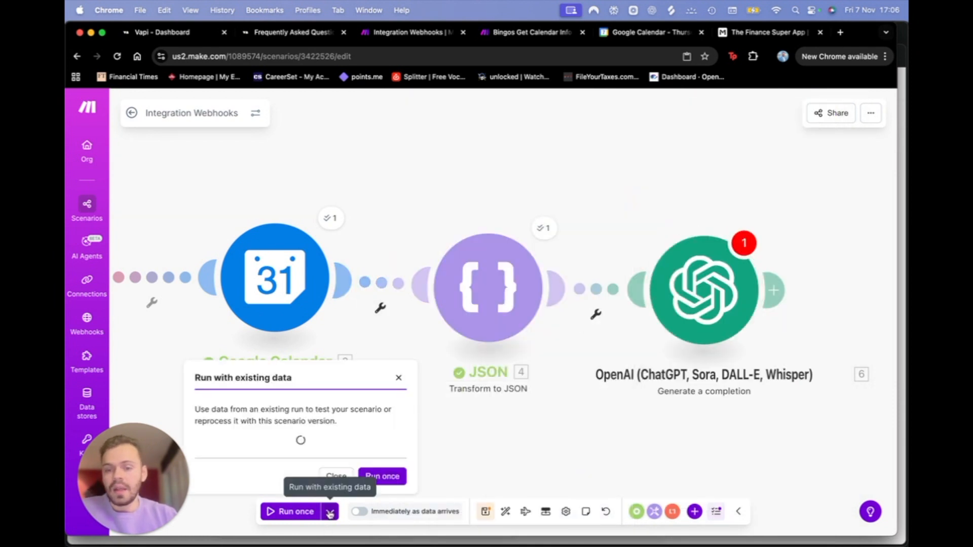
left_click(286, 425)
left_click(281, 459)
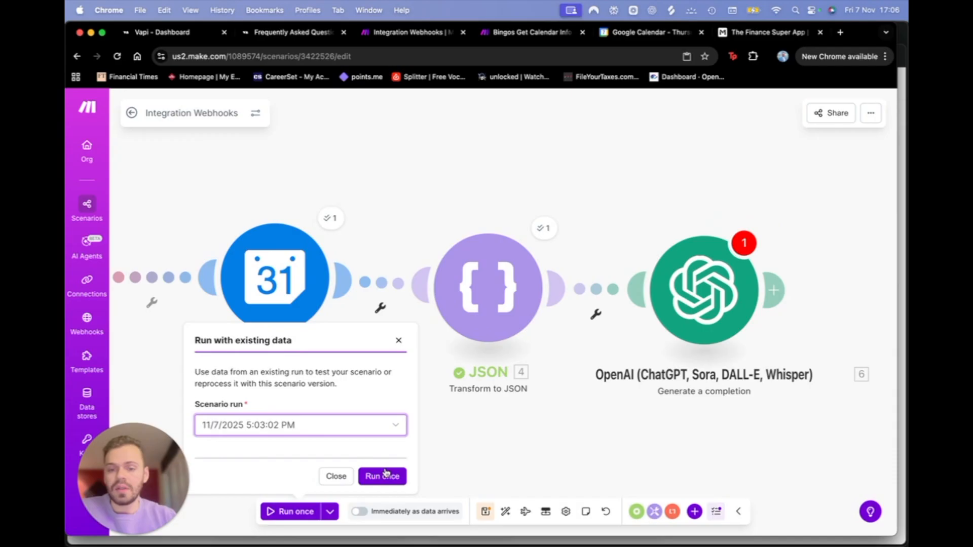
left_click(385, 475)
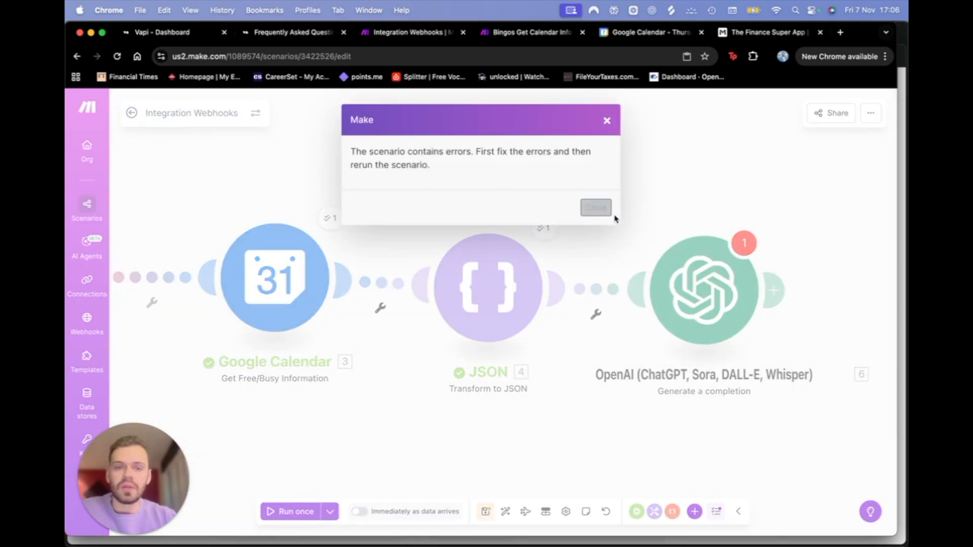
left_click(597, 208)
left_click(742, 244)
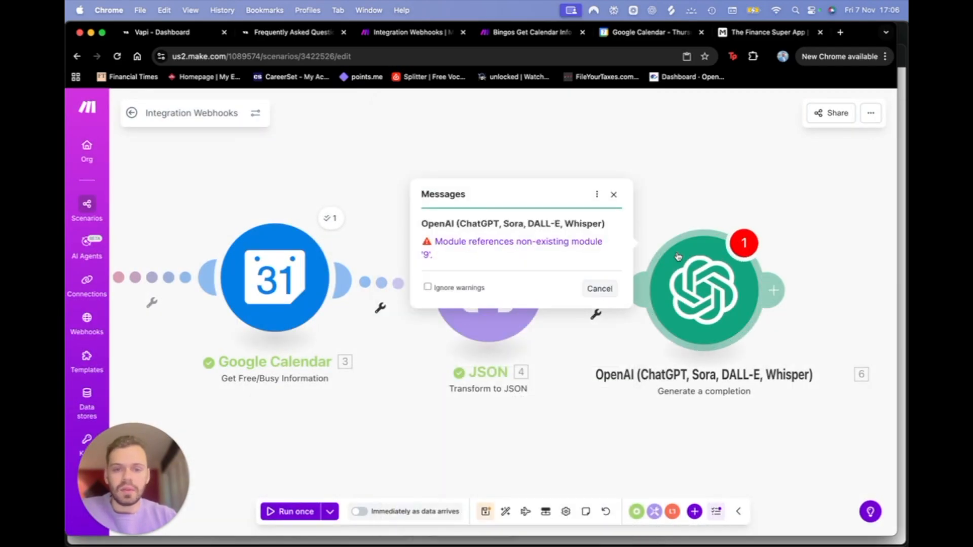
left_click(604, 289)
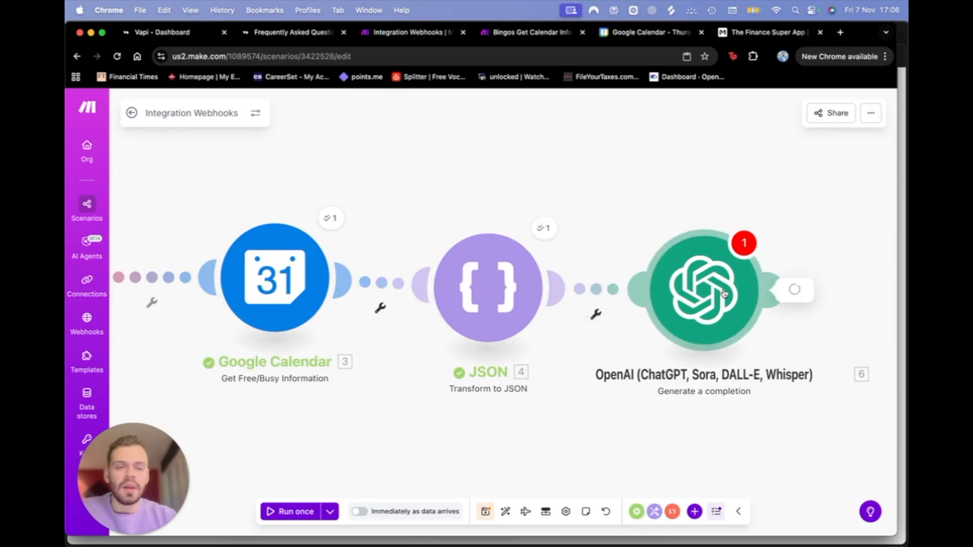
Step: Keep Message 3's role as User and remove its broken module-9 reference
left_click(739, 289)
scroll(441, 315, "down", 5)
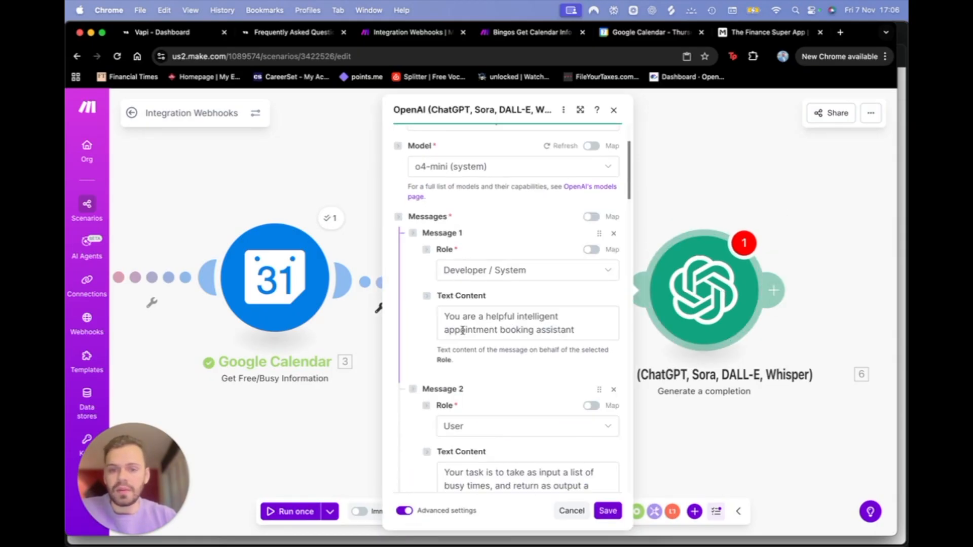
scroll(557, 257, "down", 10)
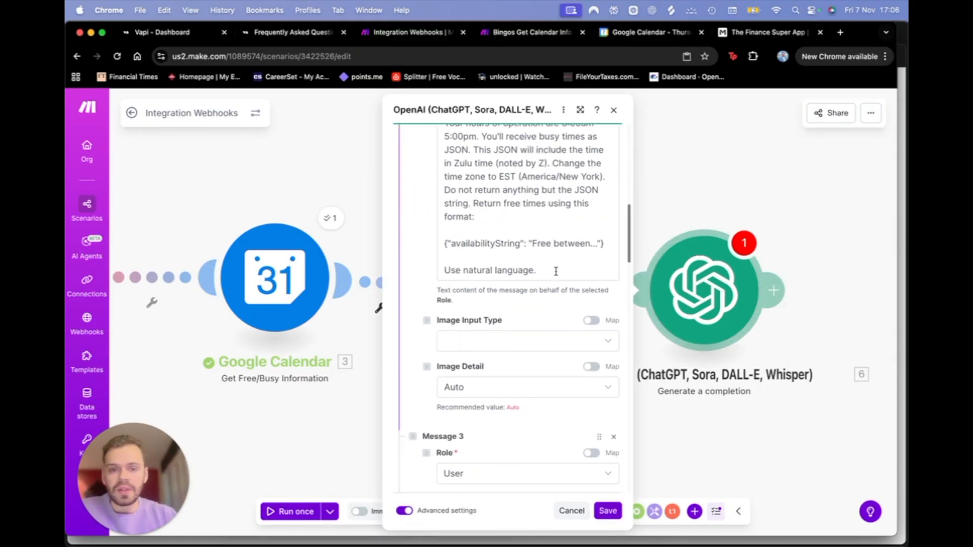
scroll(556, 271, "down", 5)
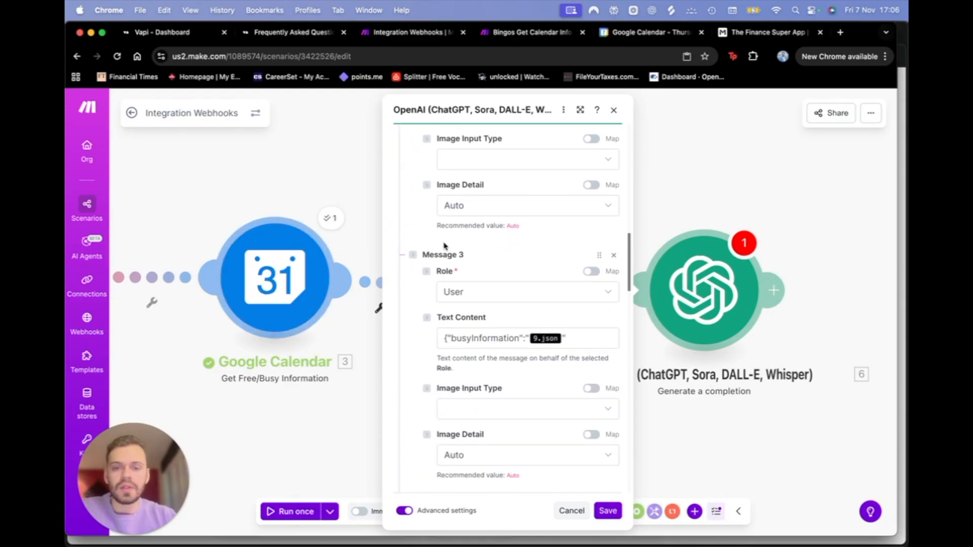
scroll(448, 259, "down", 1)
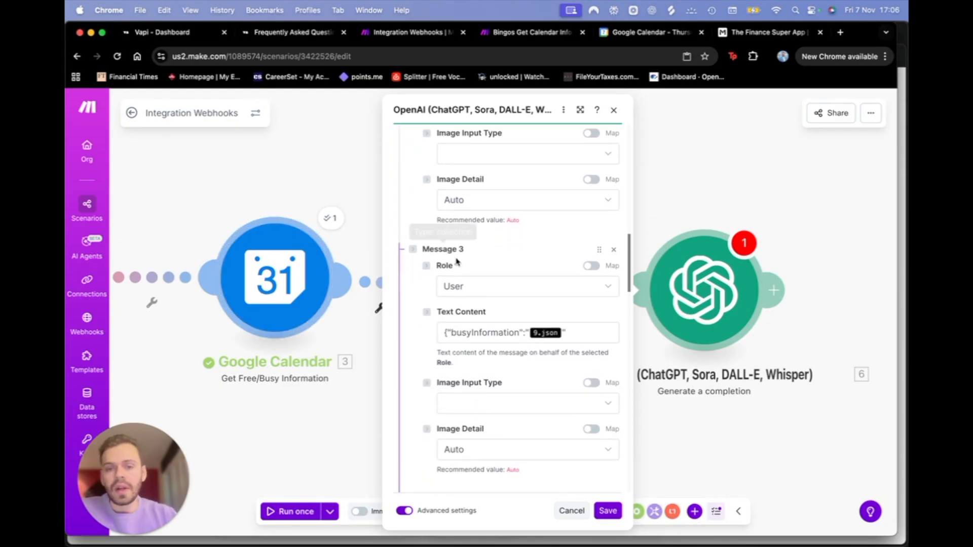
left_click(480, 283)
left_click(483, 291)
left_click(482, 333)
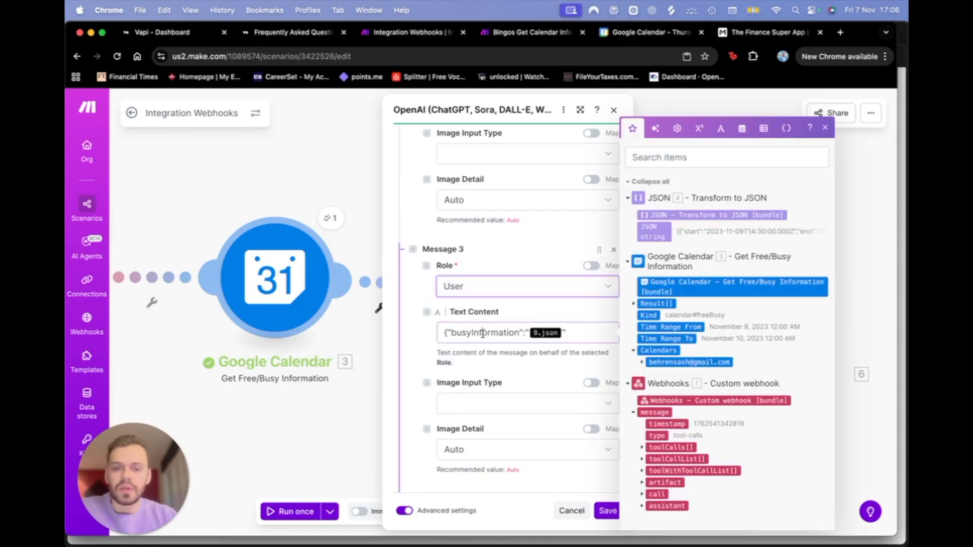
key("BackSpace")
key("BackSpace")
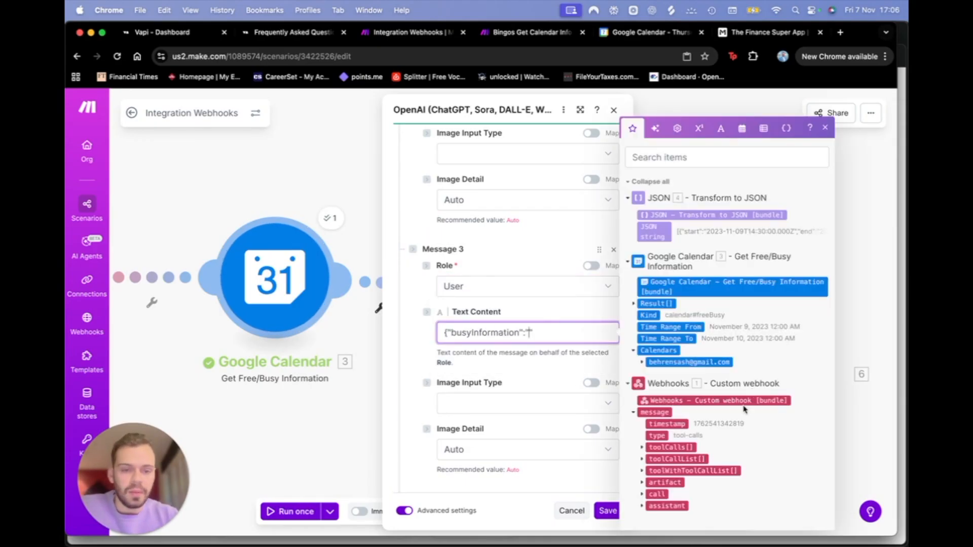
type("\"")
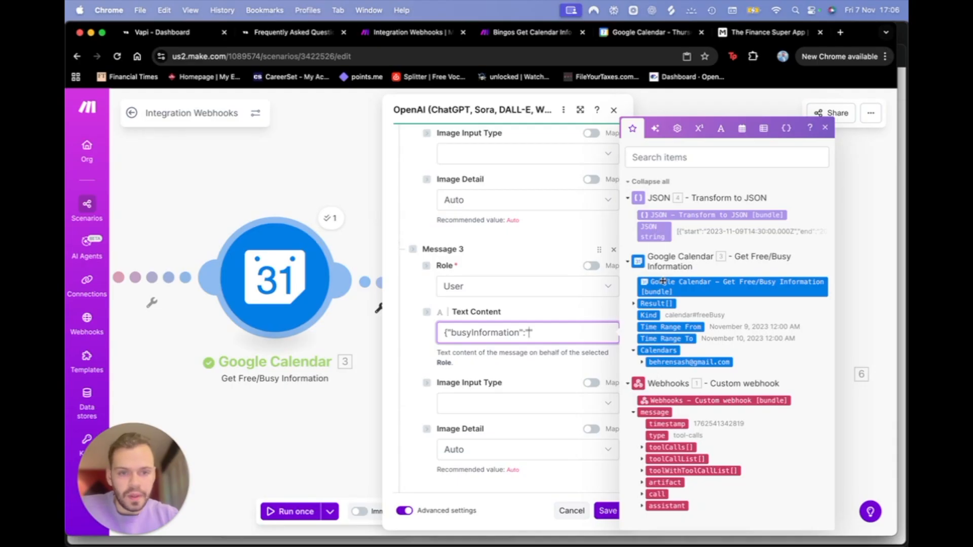
Step: Map the Google Calendar Busy list after busyInformation in Message 3 and save
left_click(633, 303)
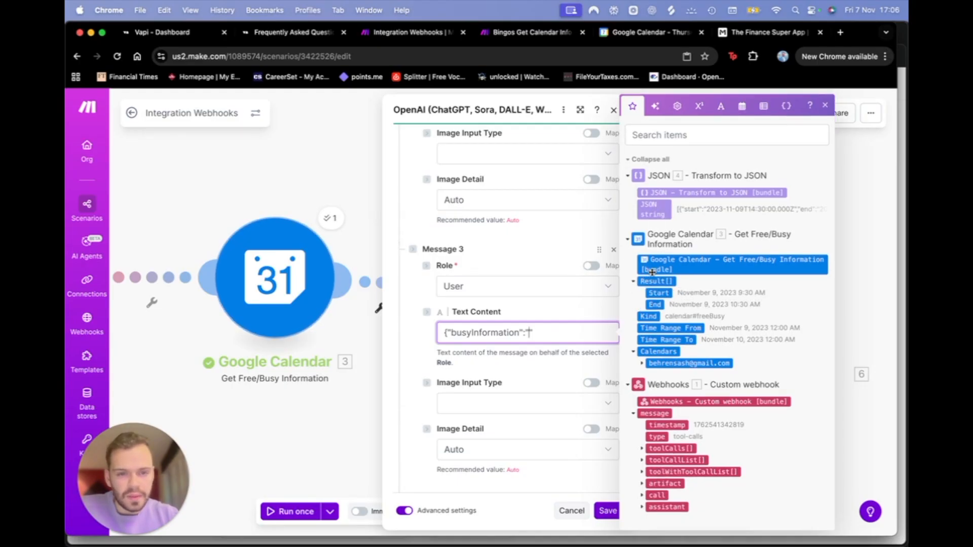
left_click(652, 363)
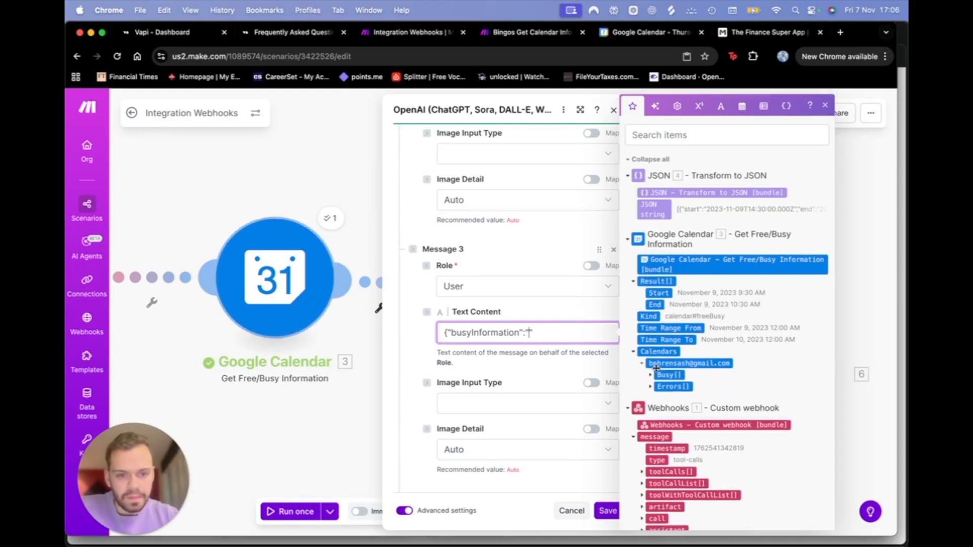
left_click_drag(668, 375, 529, 338)
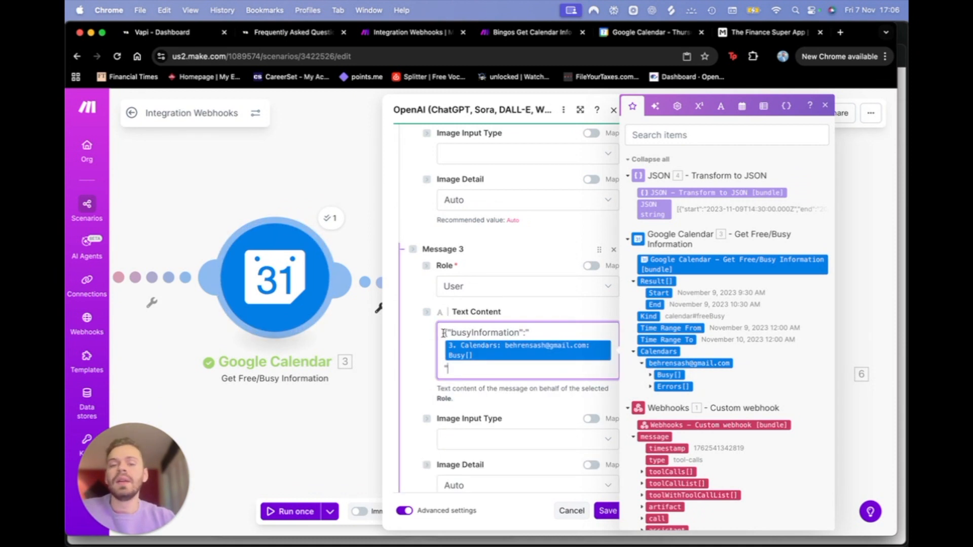
left_click_drag(444, 332, 532, 334)
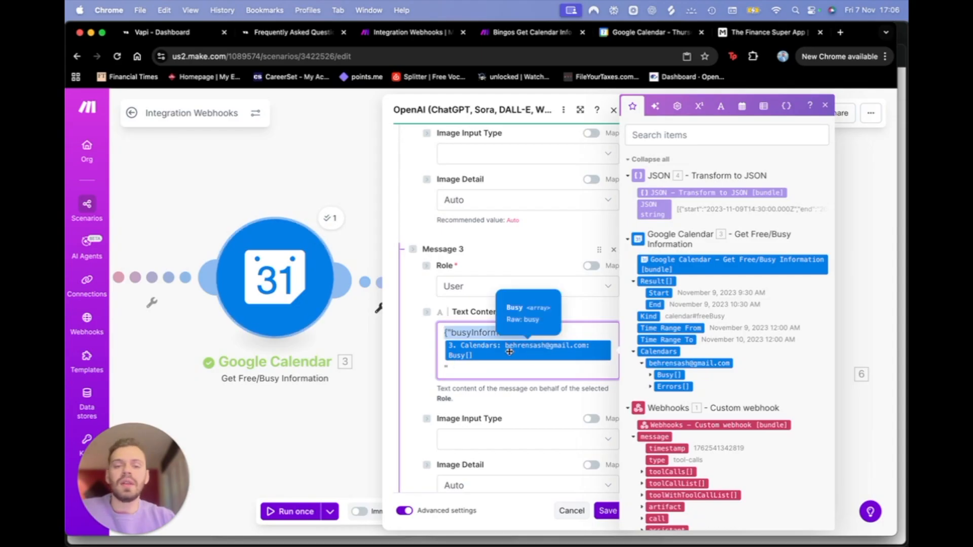
left_click(607, 511)
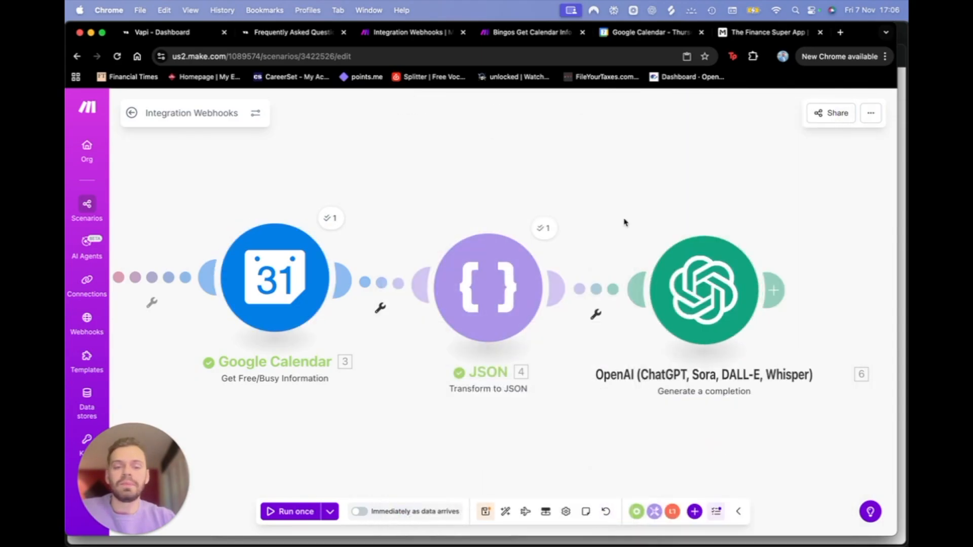
Step: Run the scenario once using the 5:03:02 PM run's data
left_click(330, 512)
left_click(289, 424)
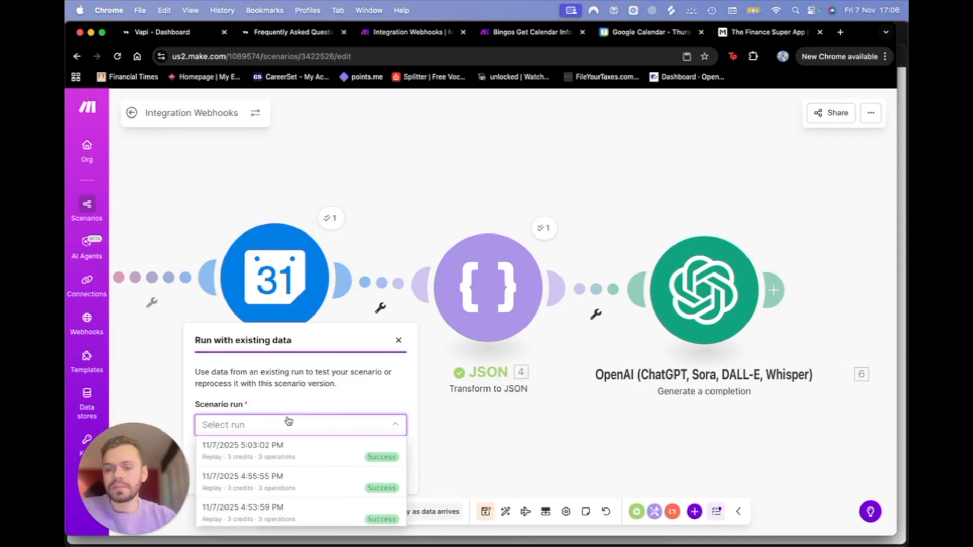
left_click(293, 451)
left_click(382, 476)
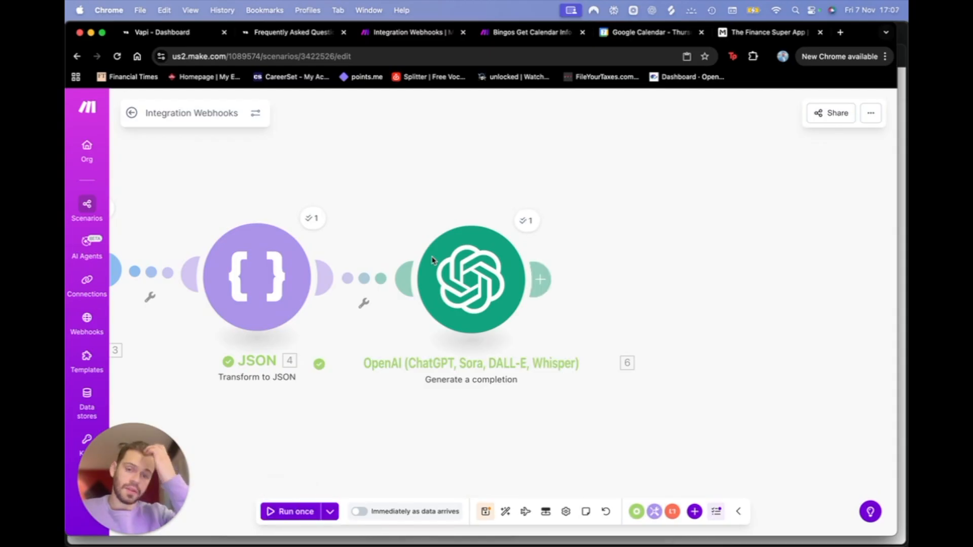
Step: Check OpenAI's availabilityString: free 8:00–9:30 am and 10:30 am–5:00 pm
left_click(530, 219)
left_click(604, 381)
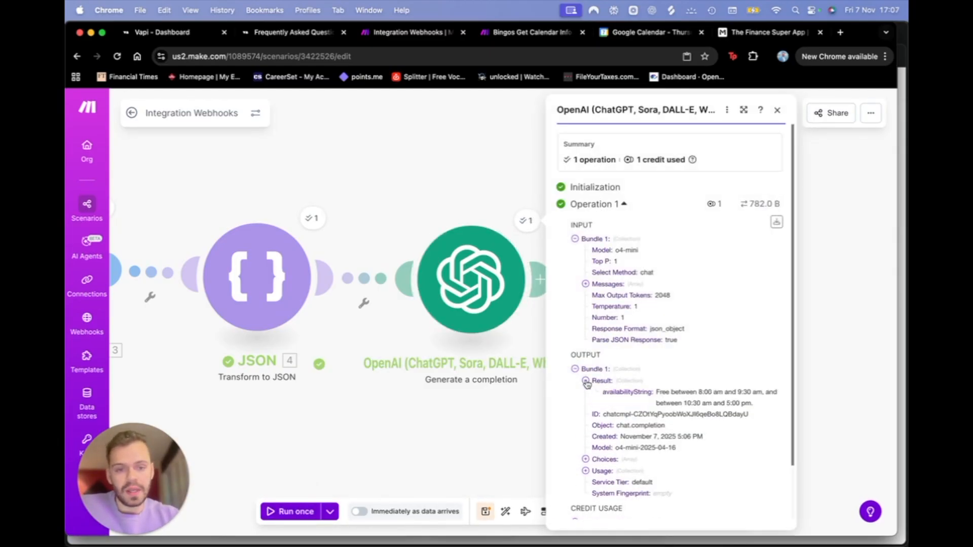
scroll(689, 389, "down", 1)
mouse_move(772, 381)
left_mouse_down()
mouse_move(653, 373)
mouse_move(765, 384)
left_mouse_up()
left_click(654, 368)
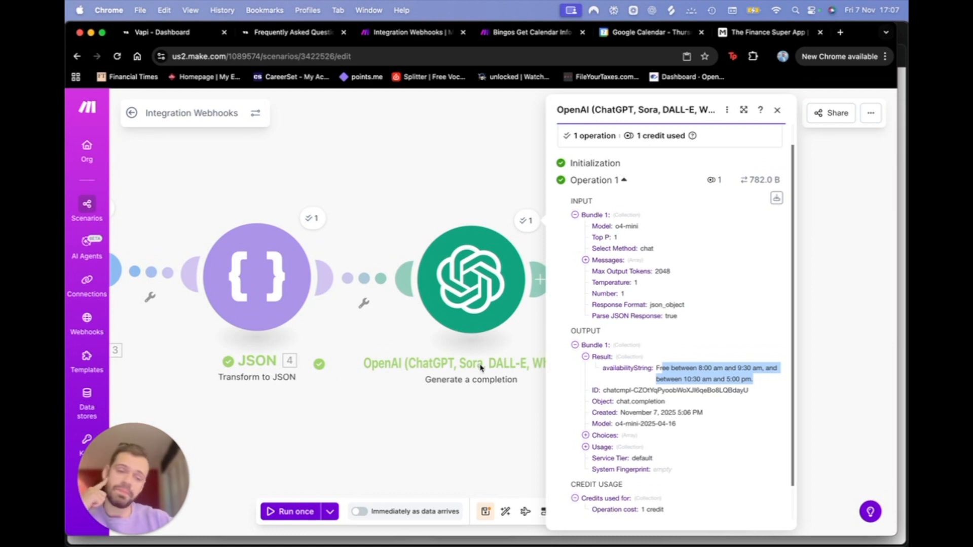
left_click(473, 432)
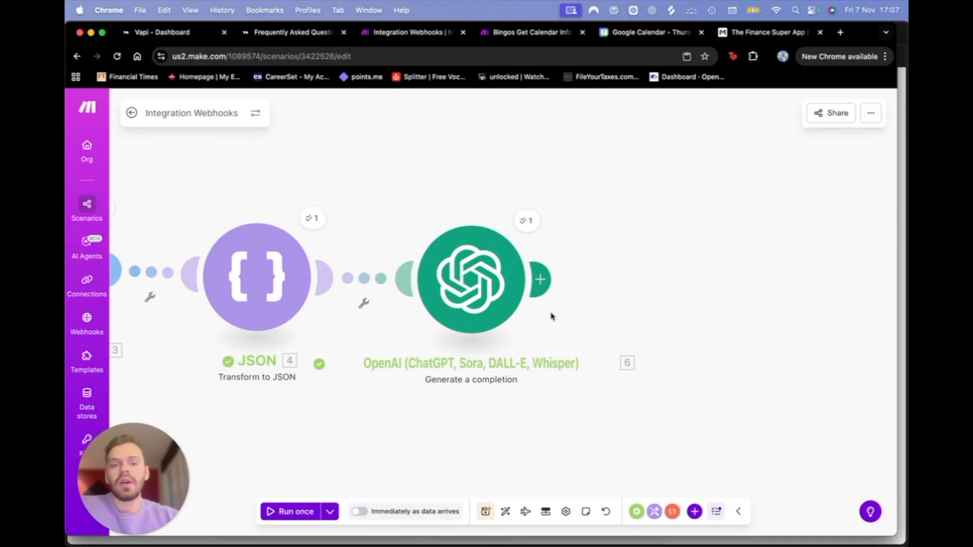
Step: Discard the empty placeholder module added after OpenAI
left_click(538, 289)
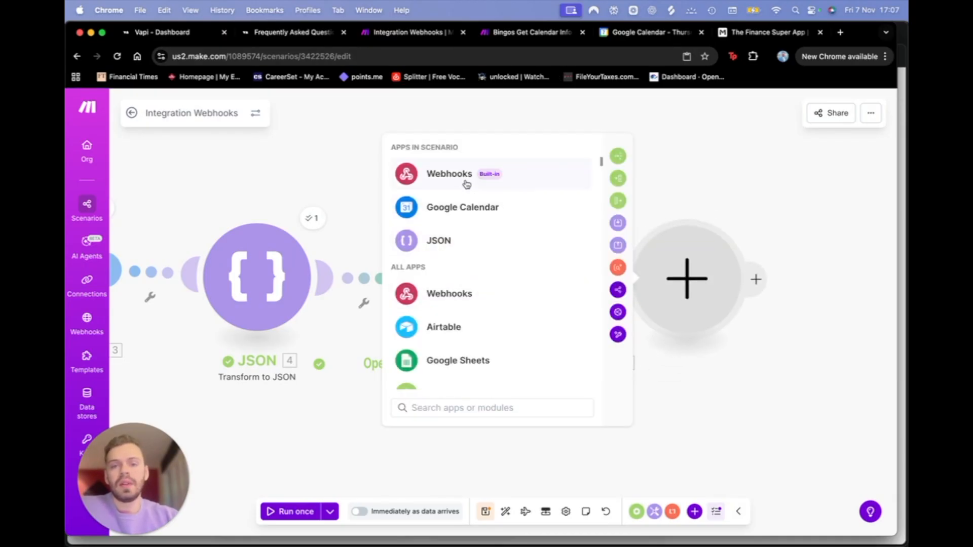
left_click(462, 182)
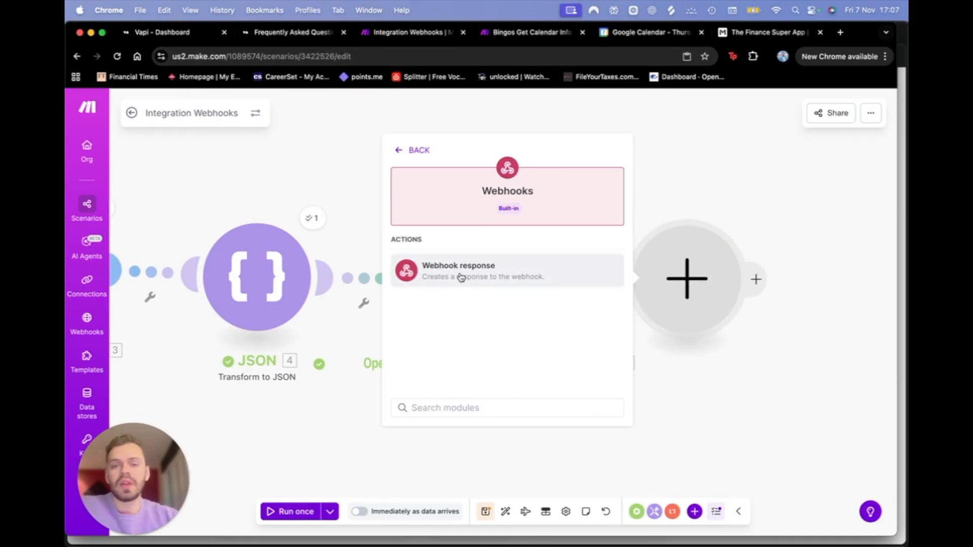
left_click(687, 294)
right_click(690, 300)
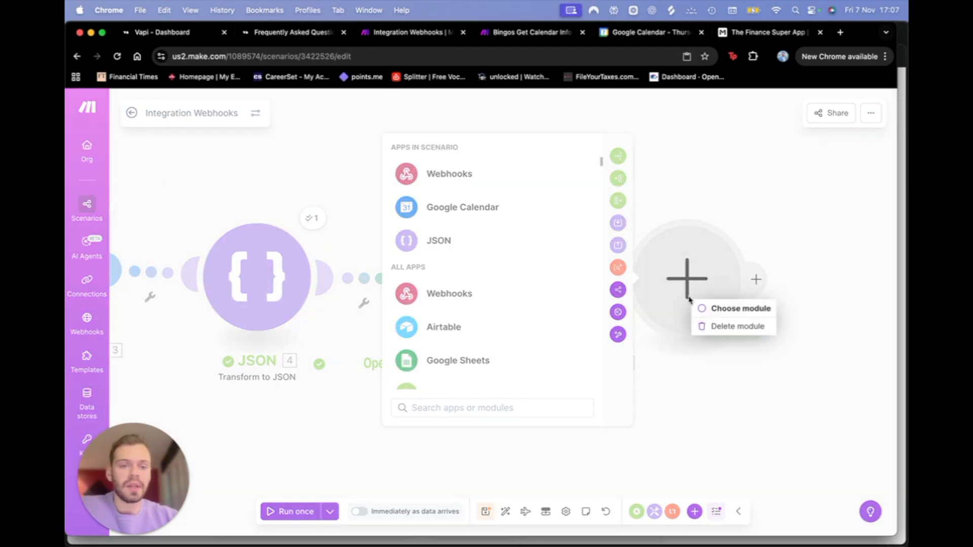
left_click(713, 327)
Step: Copy the Webhook response module in the Bingos Get Calendar Info scenario
left_click(533, 34)
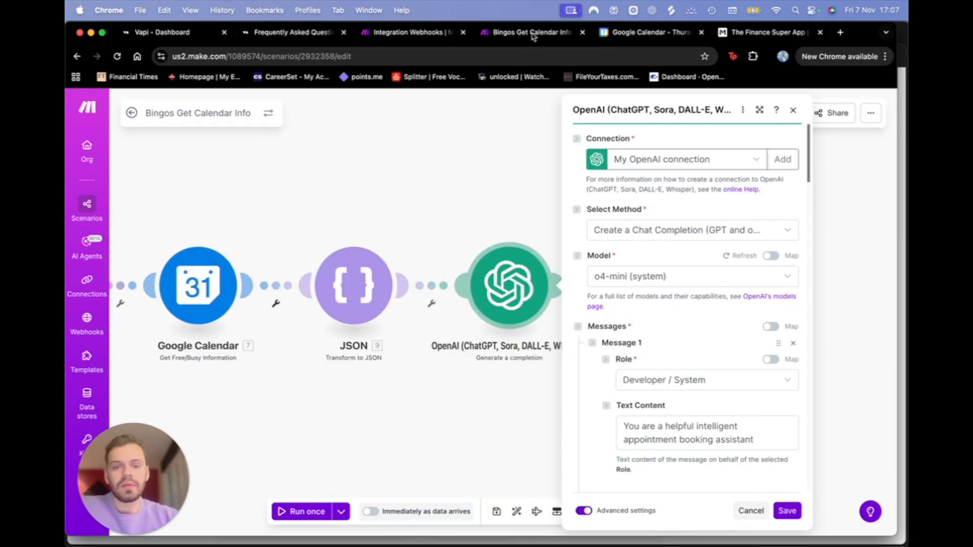
left_click(407, 236)
left_click(686, 324)
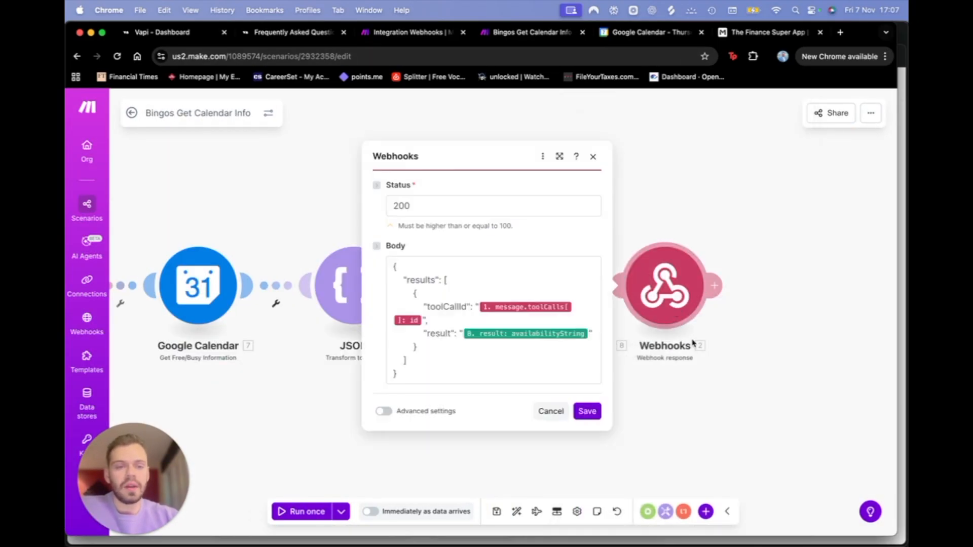
left_click(583, 414)
right_click(661, 290)
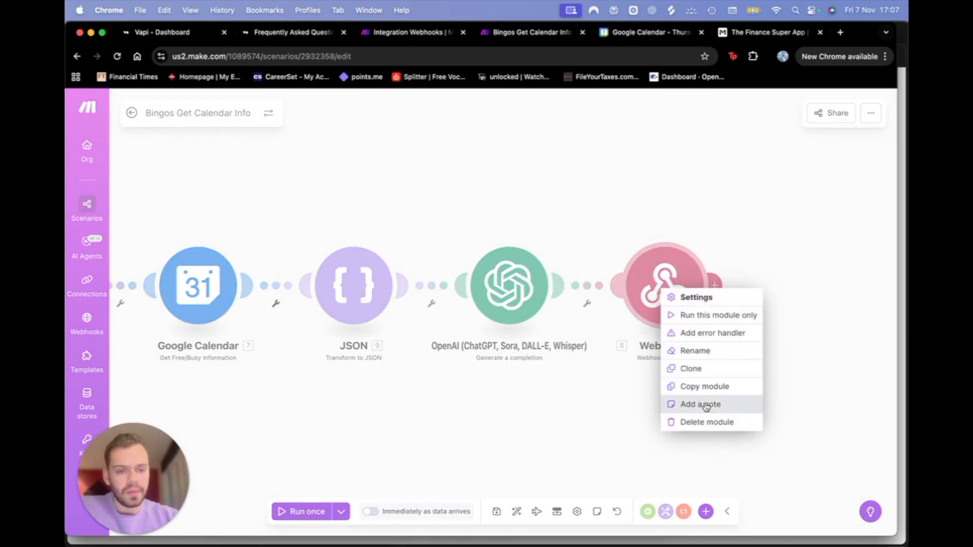
left_click(704, 387)
Step: Paste the Webhook response into Integration Webhooks and connect it after OpenAI
left_click(401, 10)
left_click(374, 31)
key("super+v")
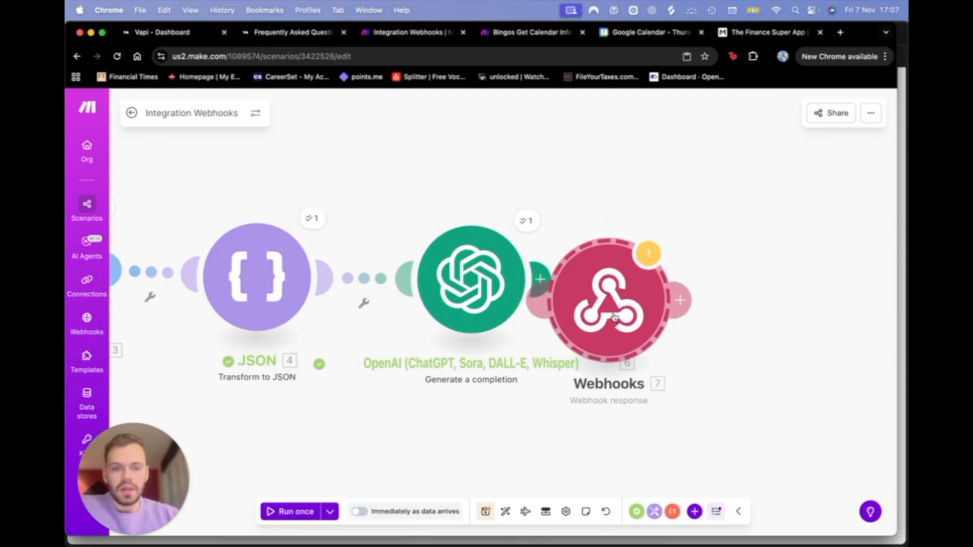
left_click_drag(608, 304, 699, 301)
left_click(702, 299)
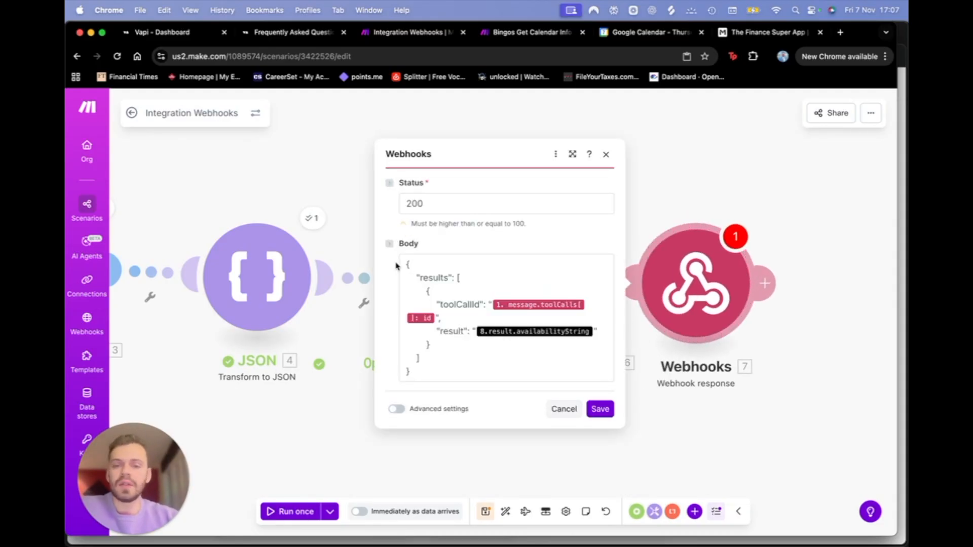
Step: Review the webhook response body's toolCallId and result lines
left_click_drag(402, 264, 491, 405)
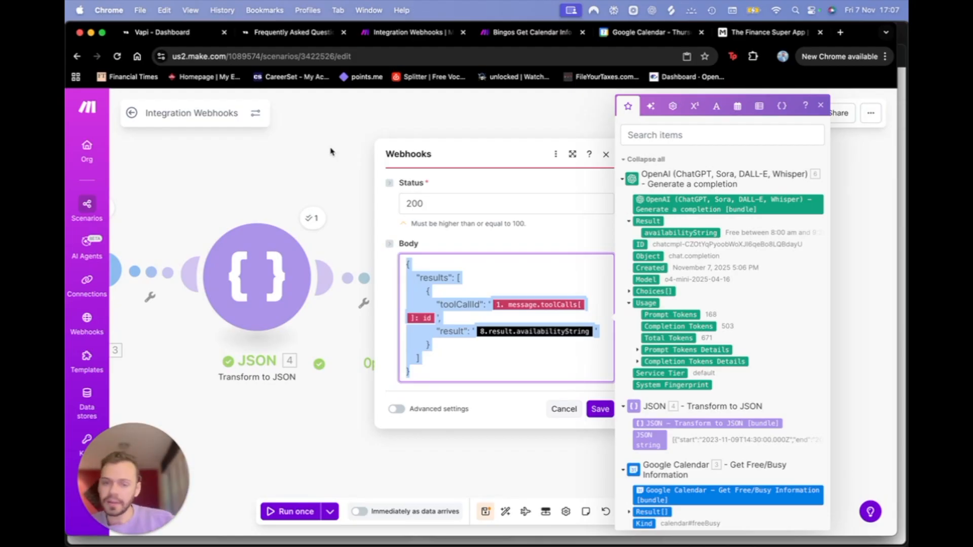
left_click_drag(406, 260, 526, 293)
left_click(409, 262)
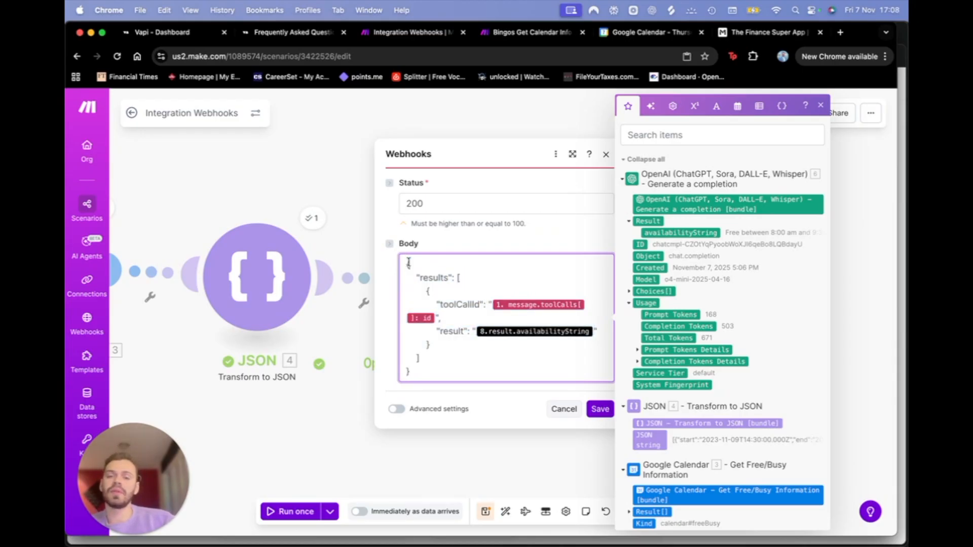
left_click_drag(405, 264, 519, 332)
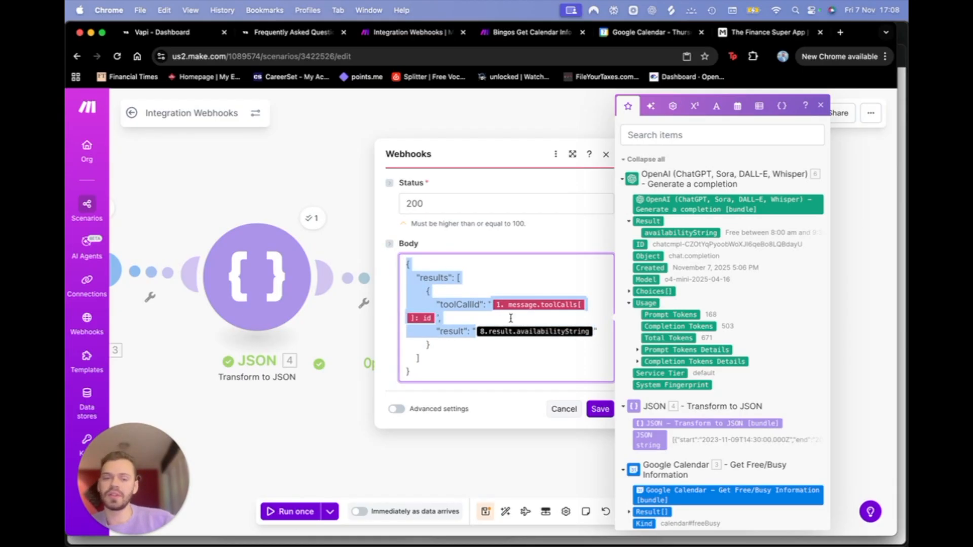
left_click(475, 304)
left_click_drag(487, 307, 431, 311)
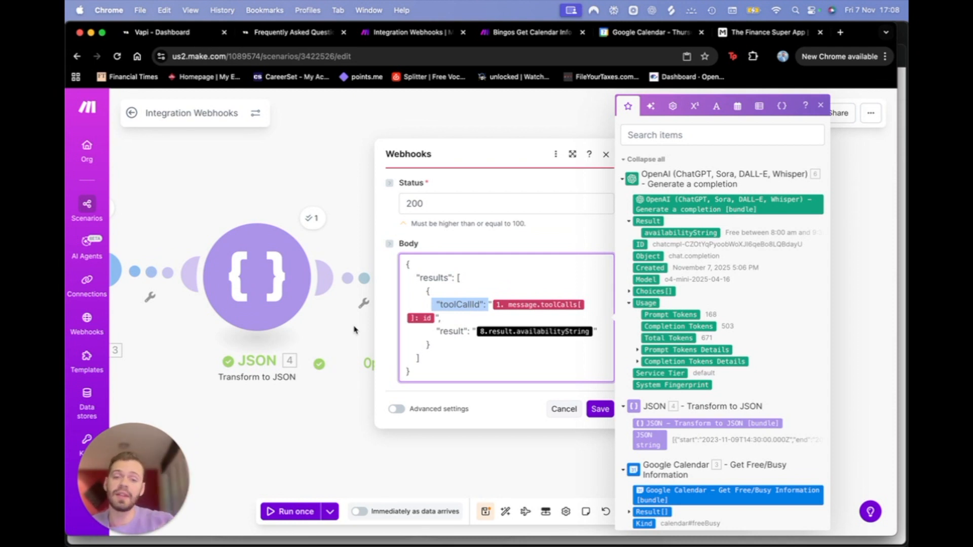
Step: Replace result's 8.result.availabilityString with module 6's availabilityString and save
left_click(594, 334)
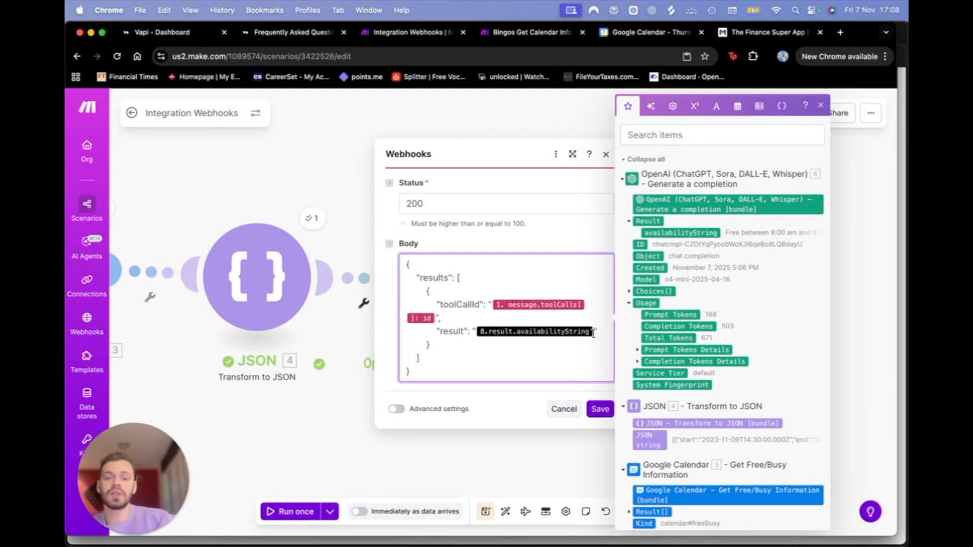
key("BackSpace")
scroll(679, 372, "down", 1)
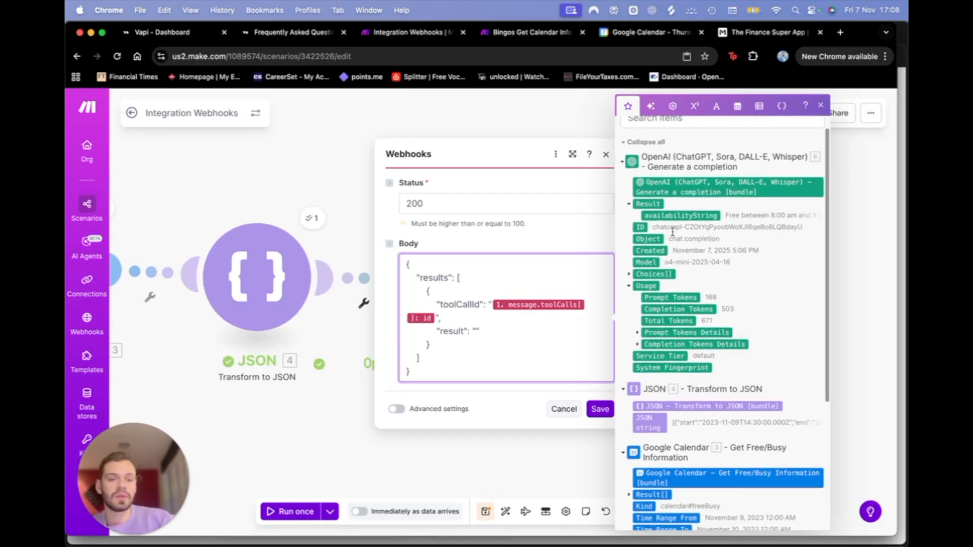
left_click(680, 216)
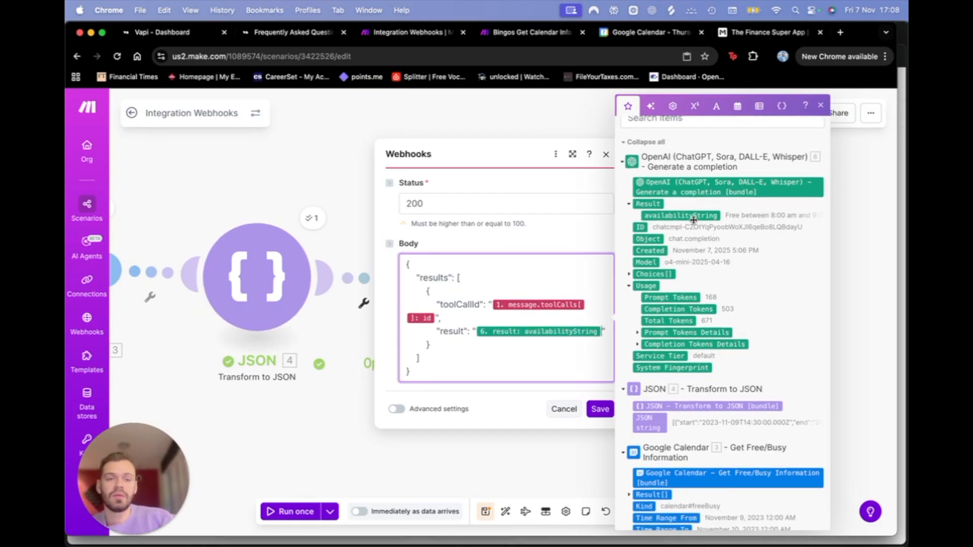
left_click(607, 412)
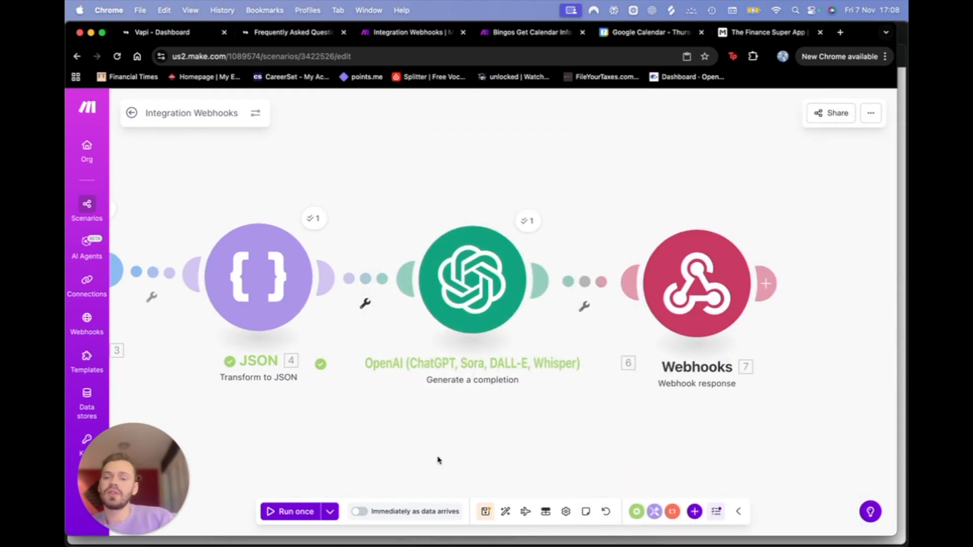
Step: Rerun with the 5:06:51 PM run's data and confirm the webhook response returns free times
scroll(436, 458, "left", 4)
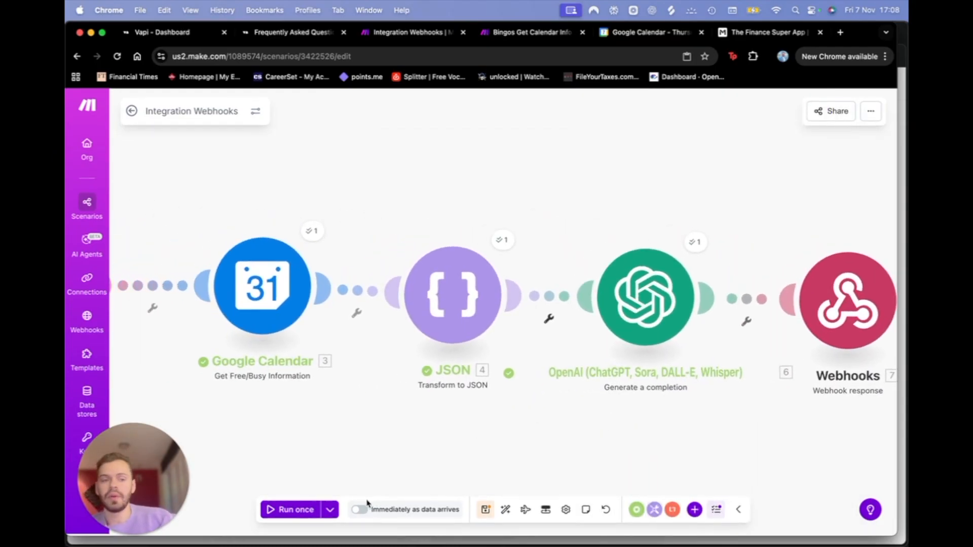
left_click(329, 512)
left_click(273, 431)
left_click(275, 448)
left_click(400, 478)
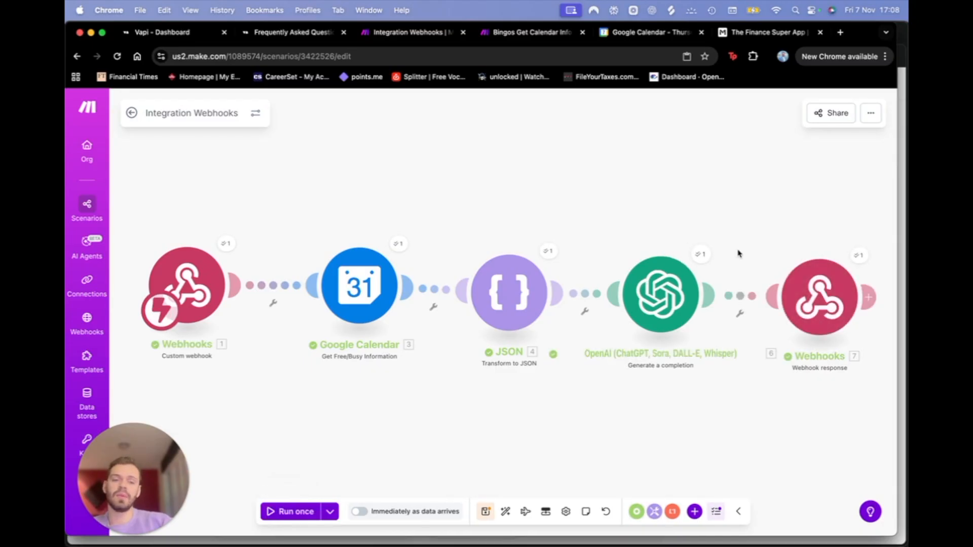
left_click(859, 258)
left_click_drag(664, 263, 703, 346)
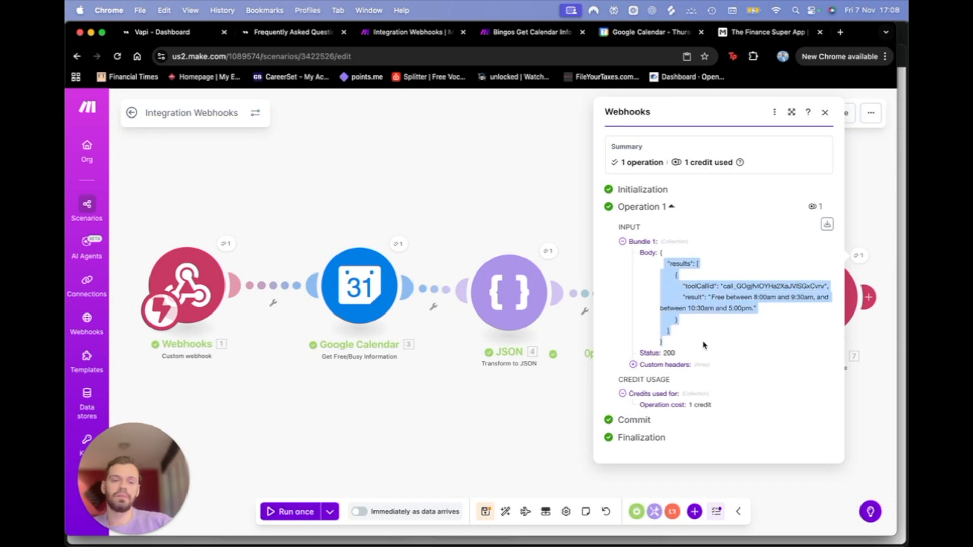
left_click(497, 430)
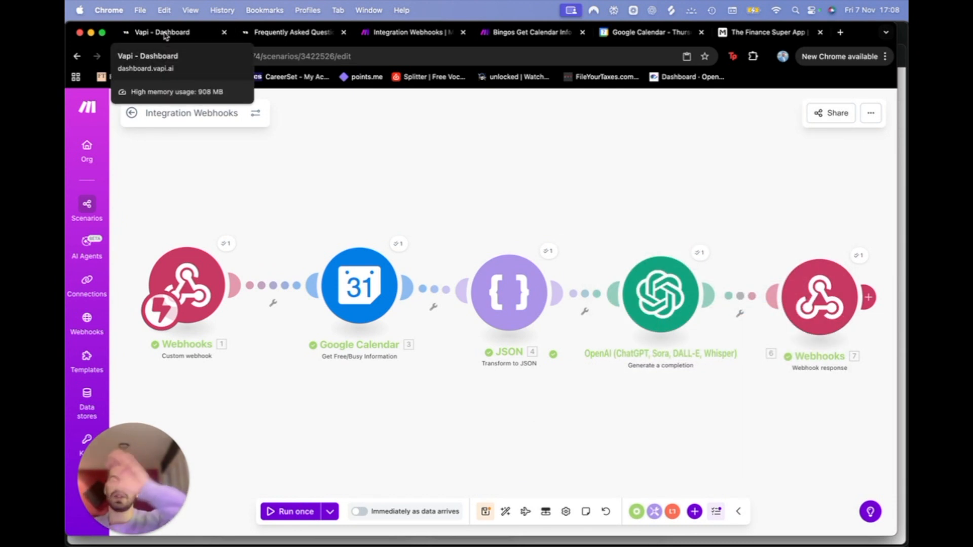
Step: Start a Test Assistant test call in Vapi, then view Google Calendar's November 9 day
left_click(165, 33)
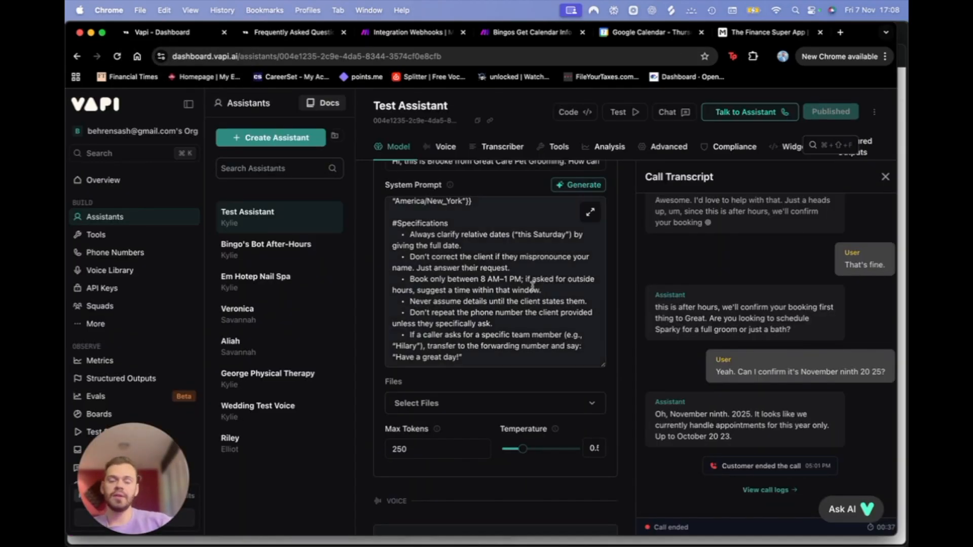
scroll(532, 287, "up", 10)
left_click(769, 116)
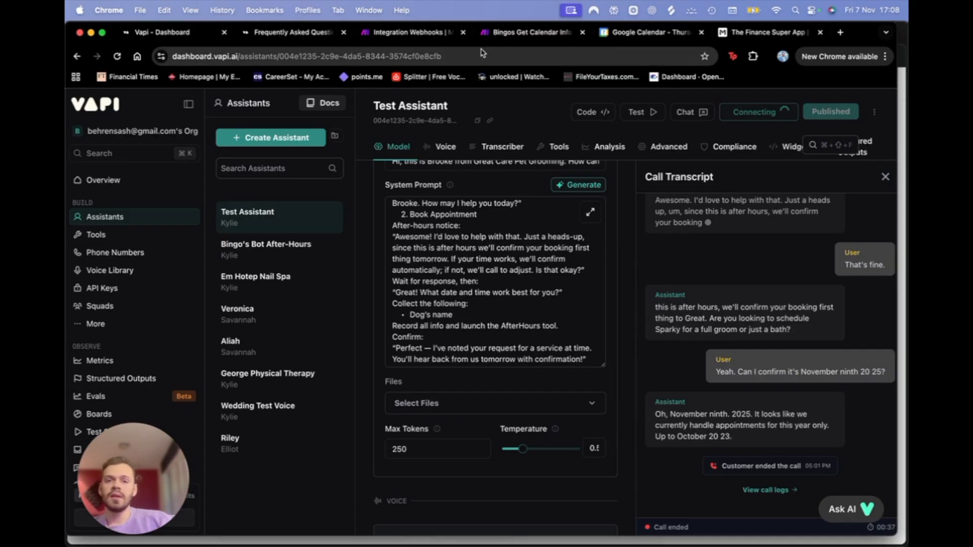
left_click(651, 36)
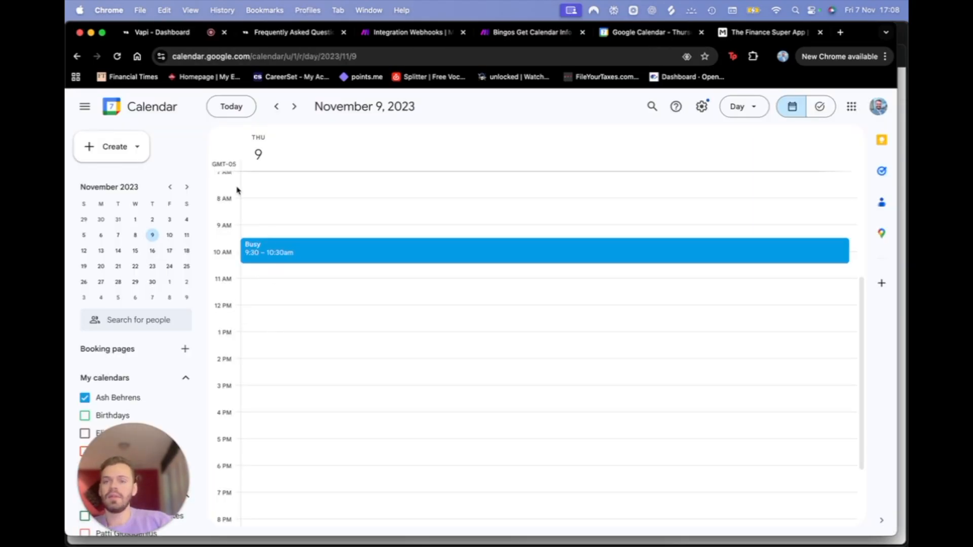
Step: Run Integration Webhooks once so the live Vapi request passes through all five modules
left_click(159, 32)
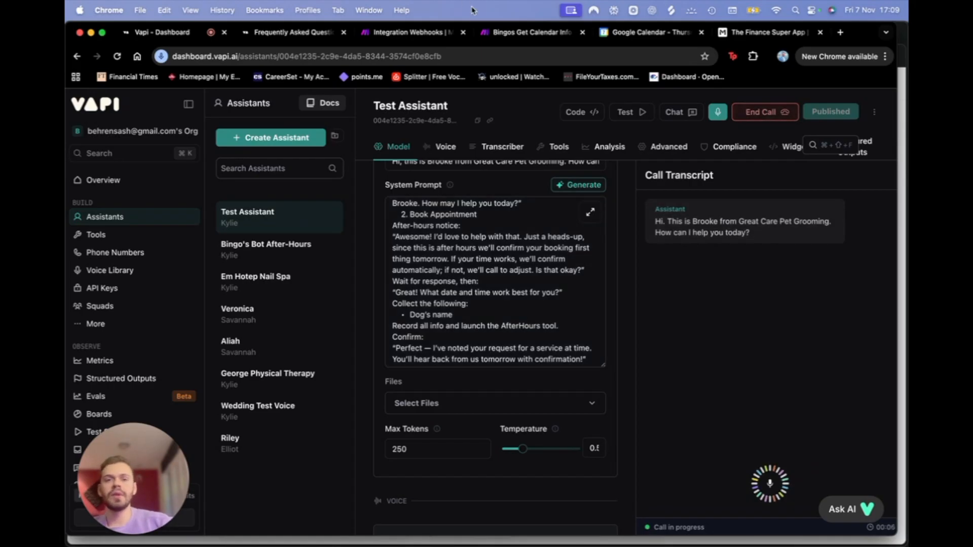
left_click(409, 35)
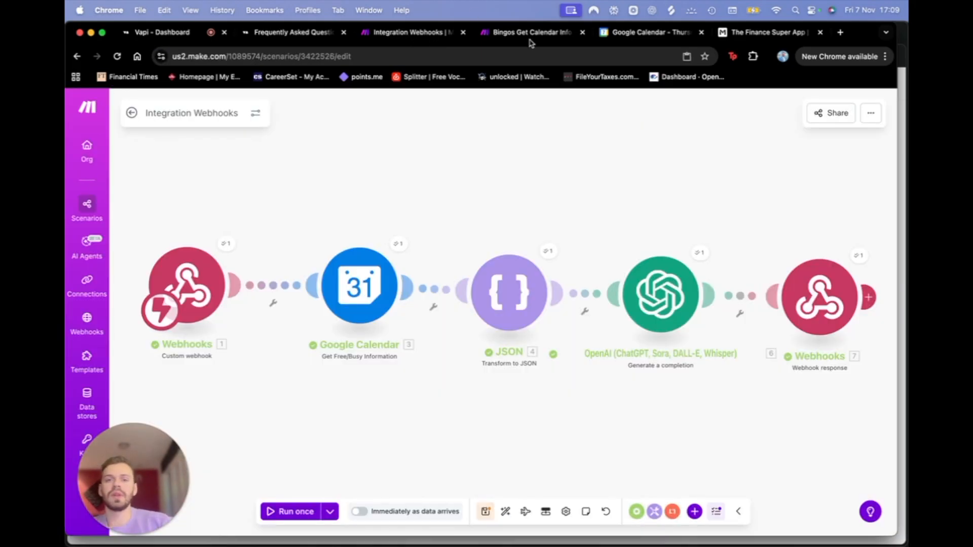
left_click(296, 513)
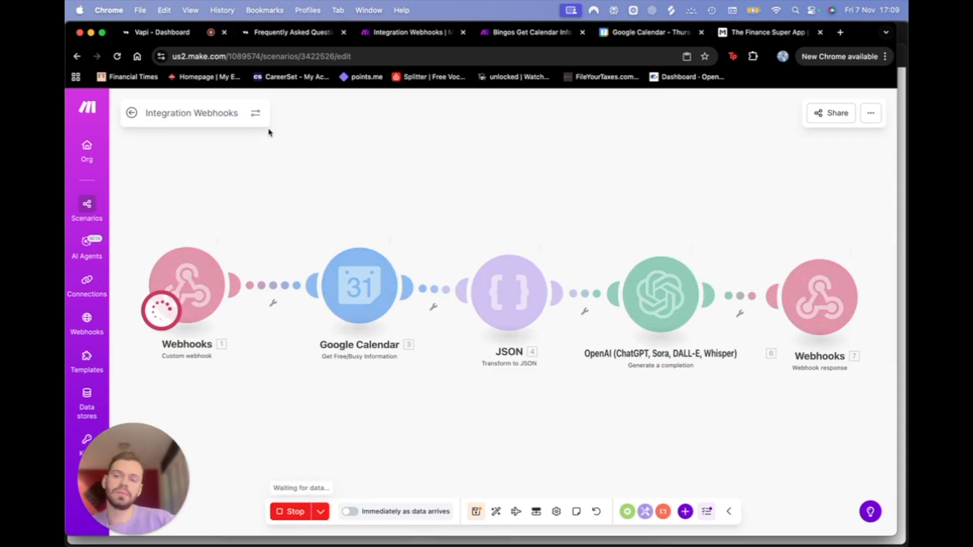
left_click(158, 31)
left_click(515, 33)
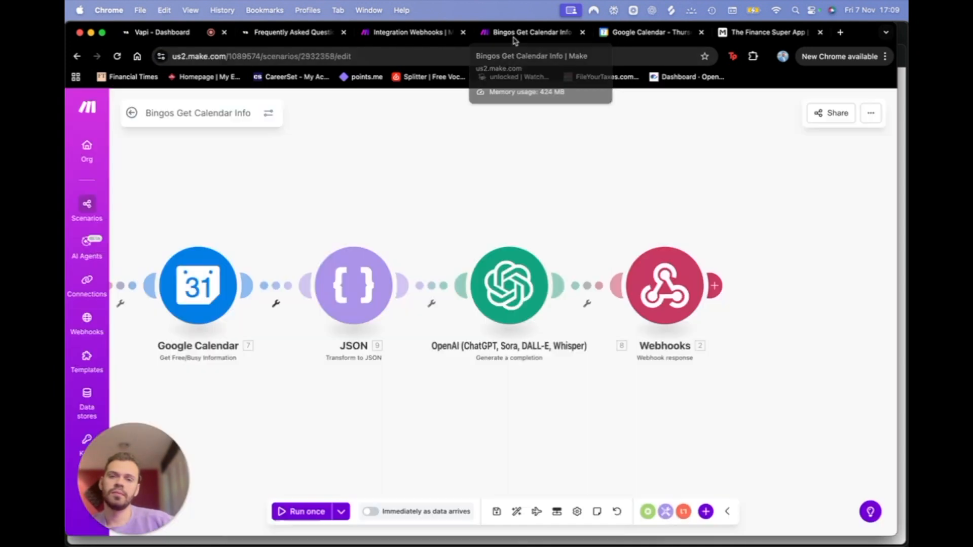
left_click(404, 34)
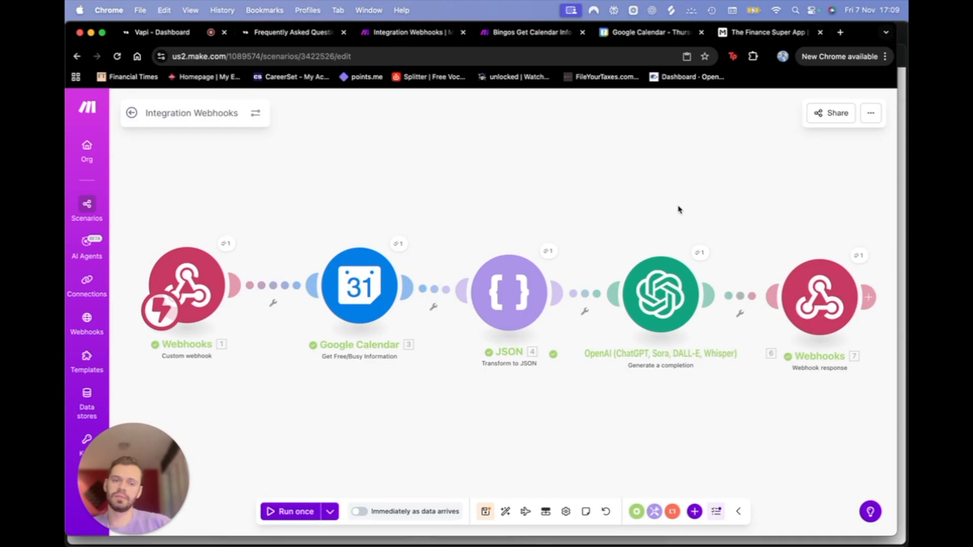
Step: Check the Vapi test call in progress, then glance at the Integration Webhooks scenario
left_click(188, 34)
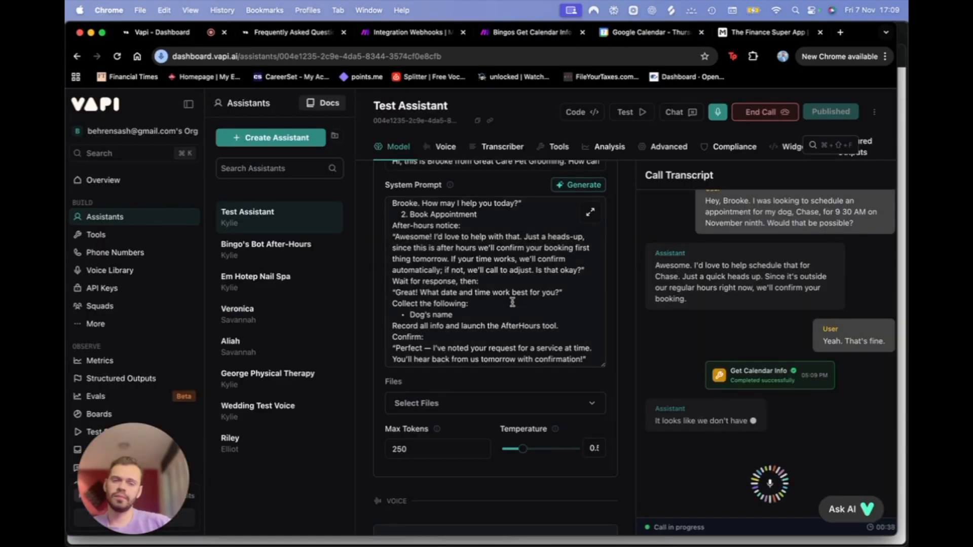
key("super+k")
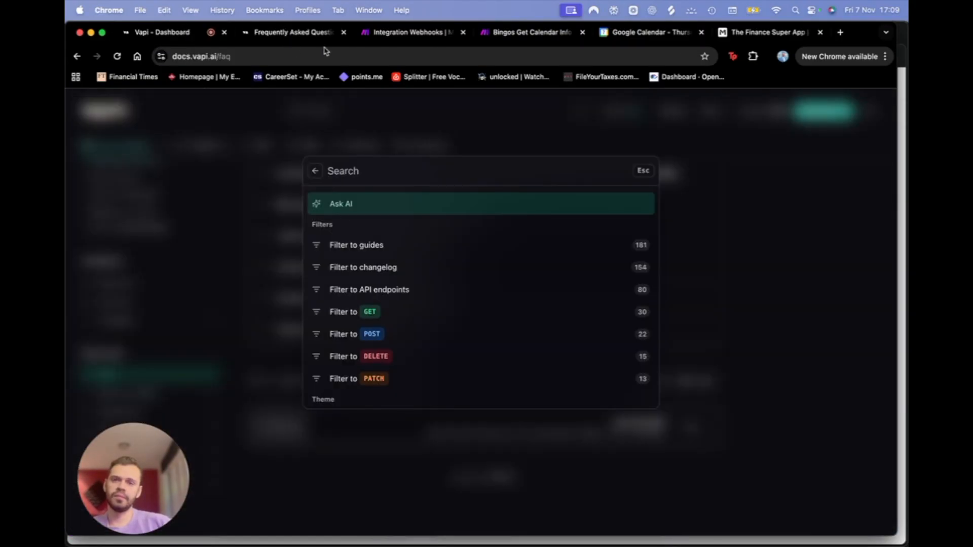
left_click(406, 34)
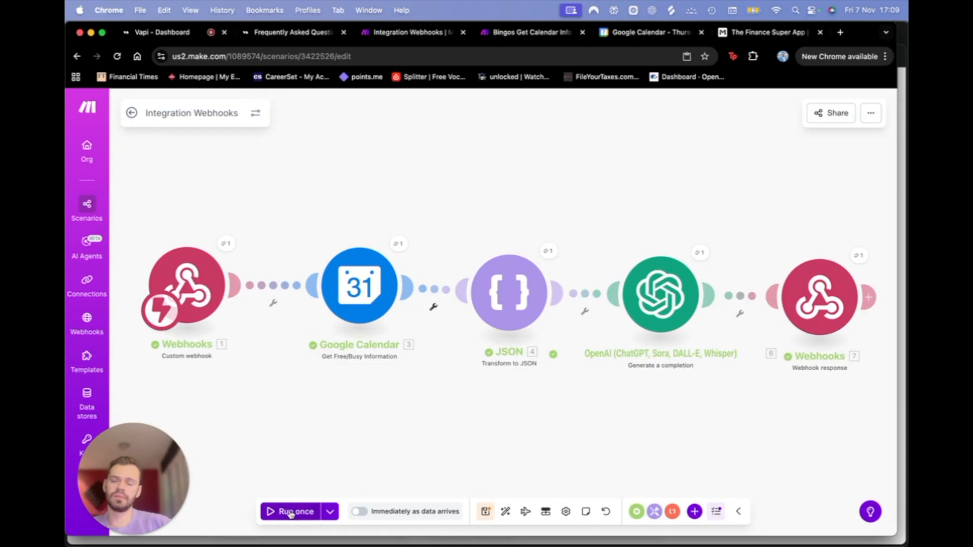
Step: End the Vapi test call after Get Calendar Info returns the 8:30 AM and after-10:30 AM slots
left_click(170, 33)
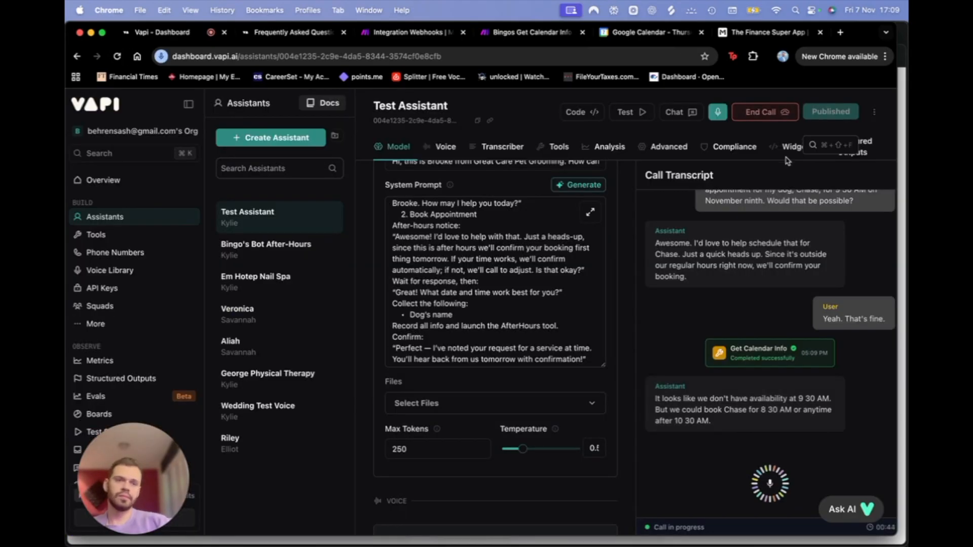
left_click(757, 114)
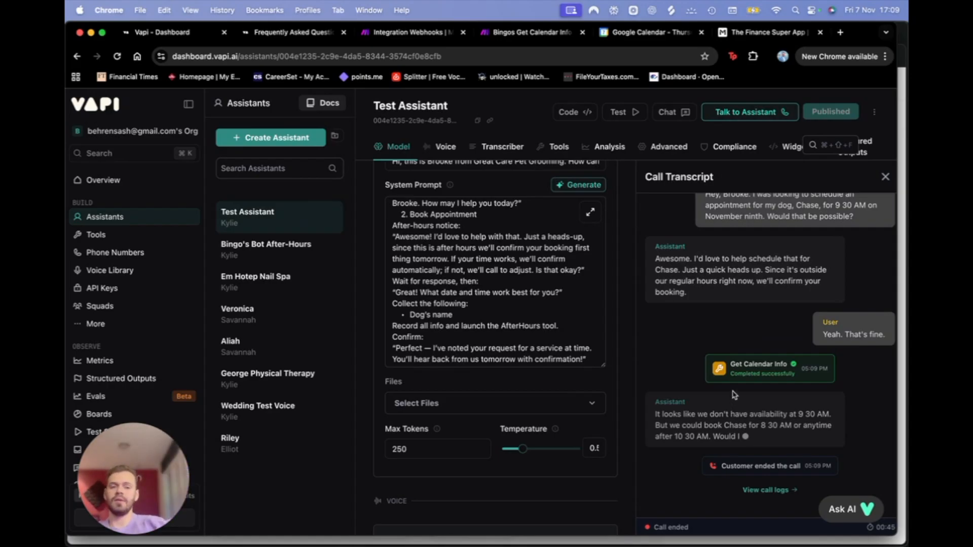
left_click_drag(704, 351, 828, 380)
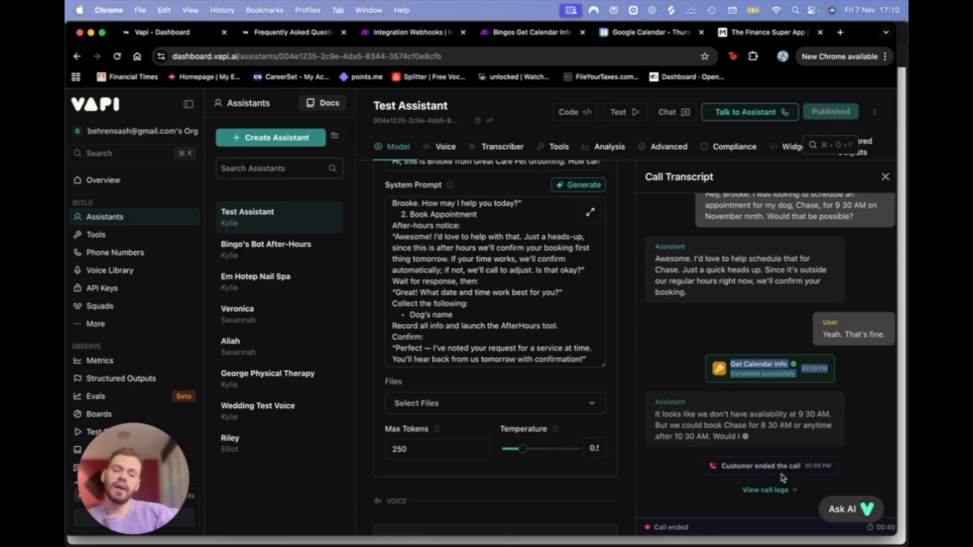
left_click(405, 33)
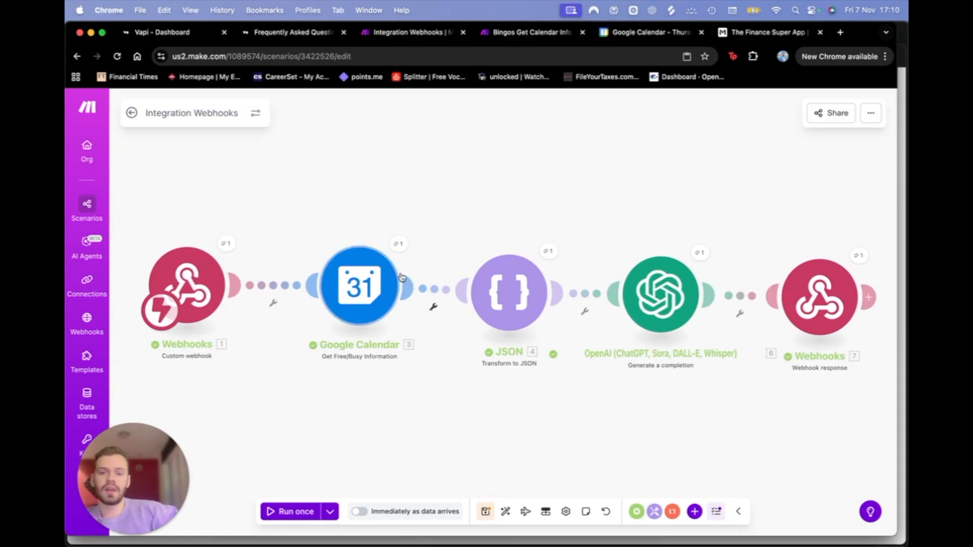
Step: Switch to the Vapi dashboard to open the Get_Calendar_Info tool
left_click(149, 34)
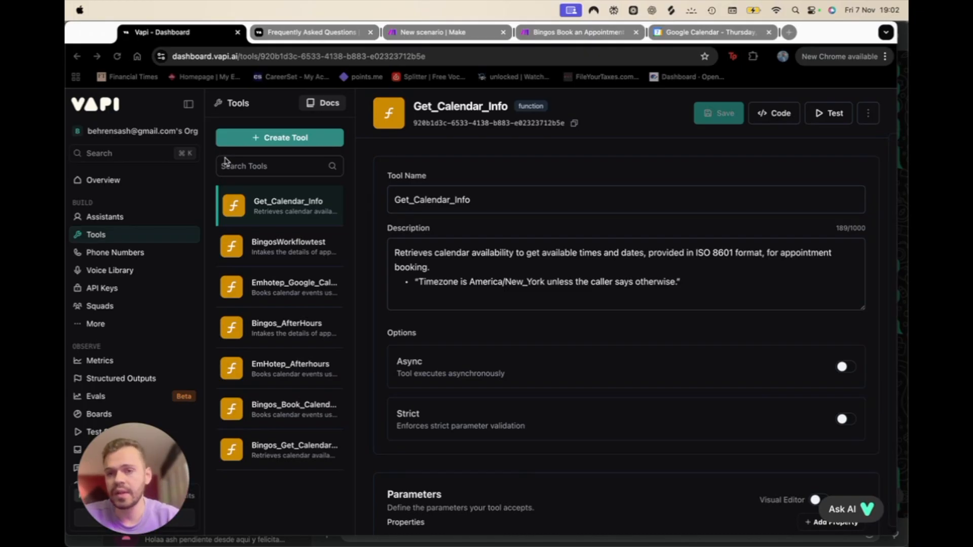
Step: Create and save a custom tool Book_Calendar_Appointments described as 'This tool books calendar appointments'
left_click(303, 144)
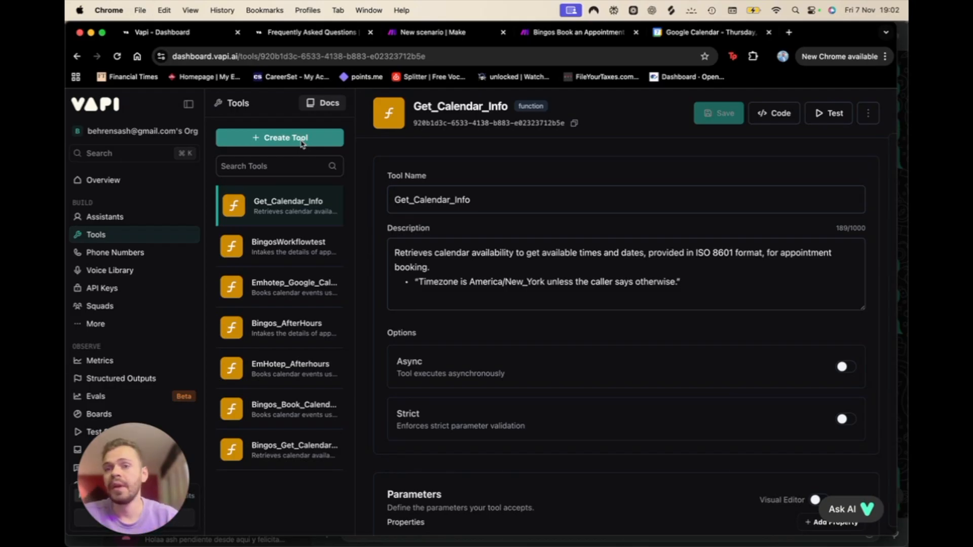
left_click(301, 143)
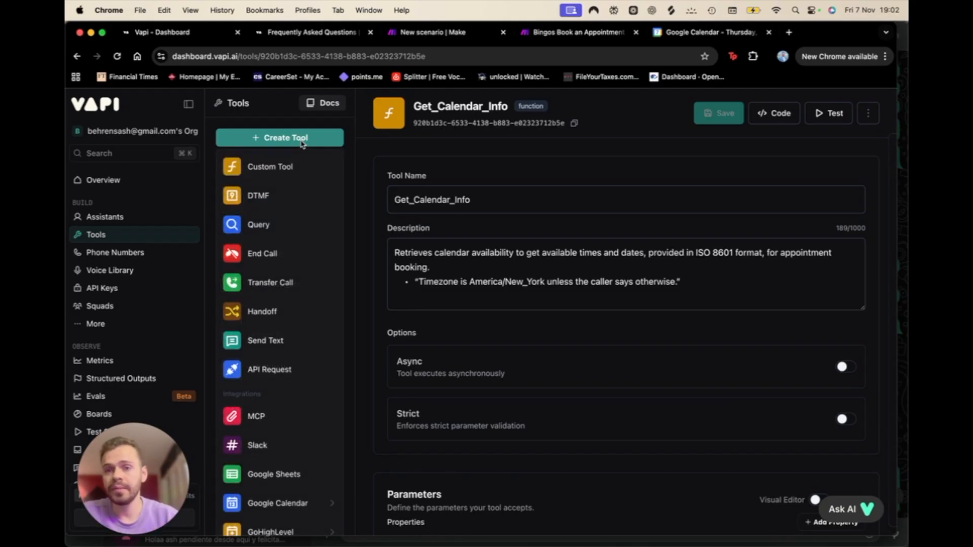
left_click(253, 166)
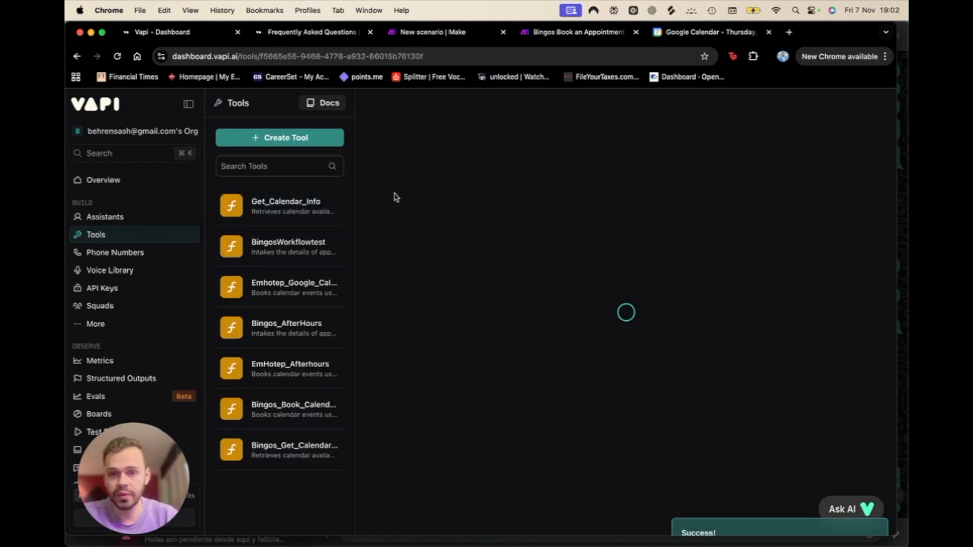
double_click(454, 196)
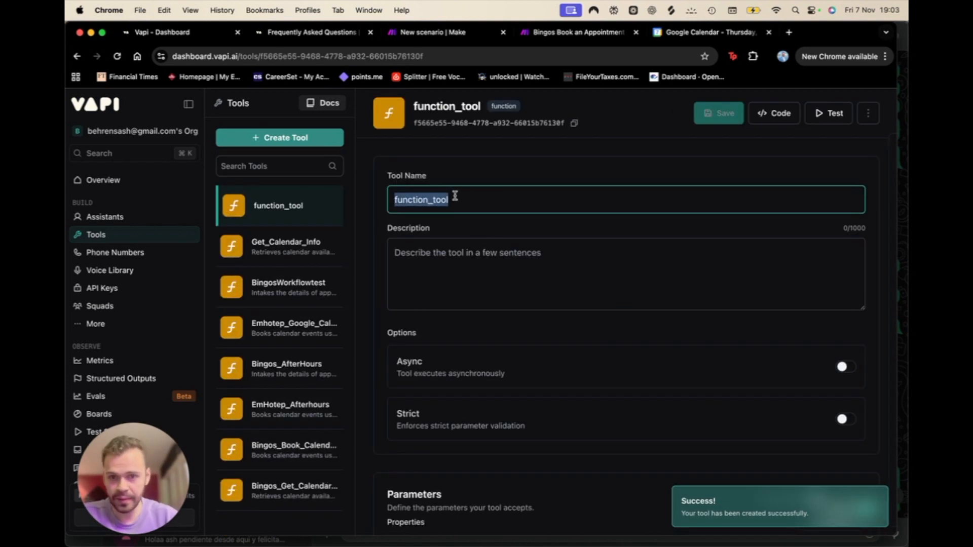
type("Book_Calendar_Appointments")
left_click(498, 263)
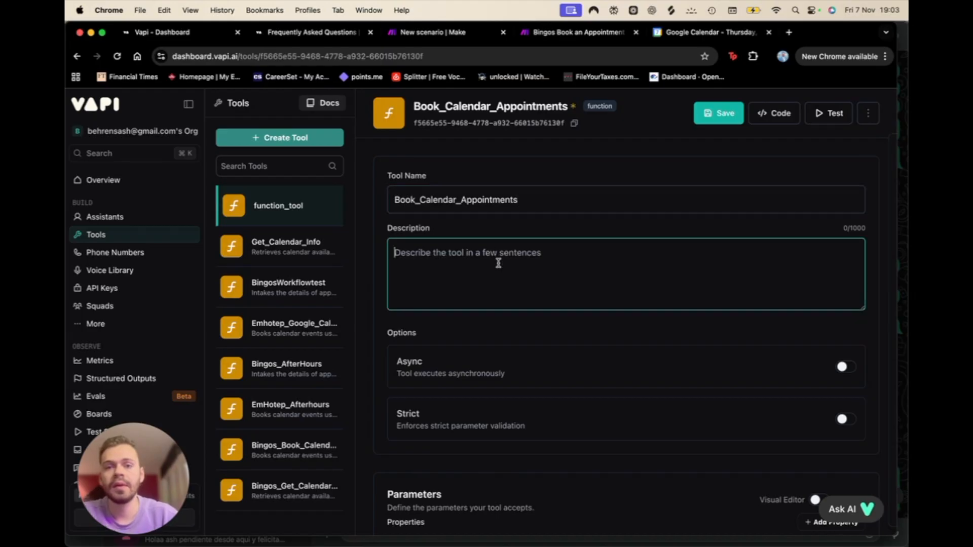
type("This tool books calendar appointmetn")
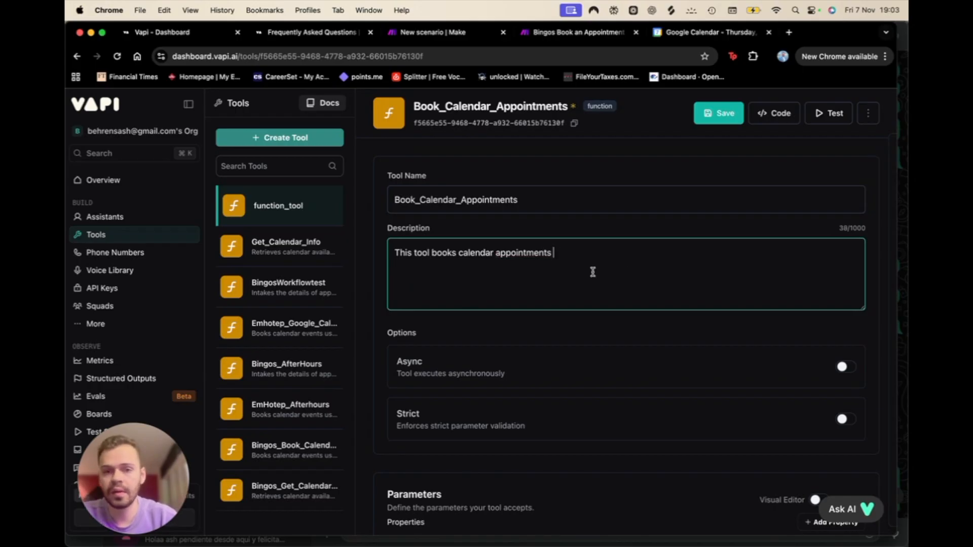
left_click(717, 113)
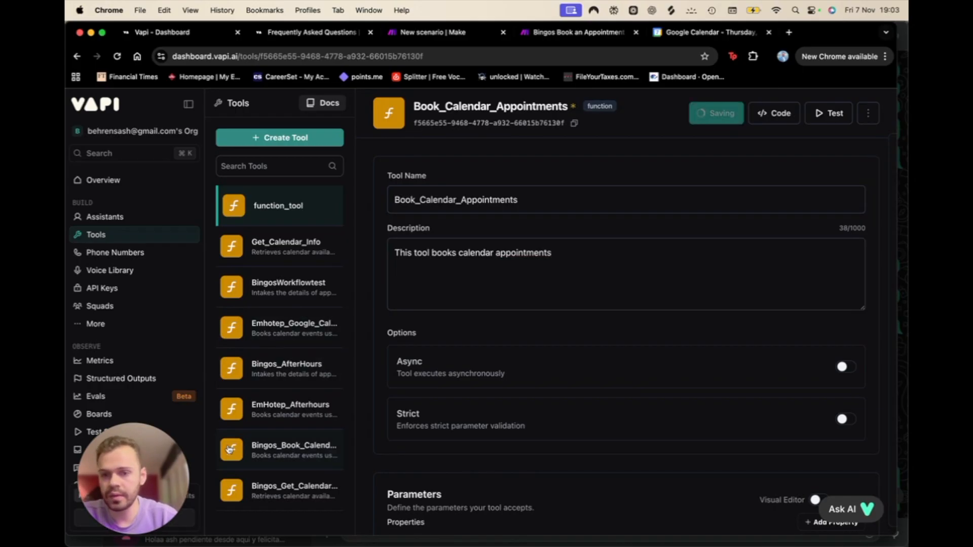
left_click(301, 450)
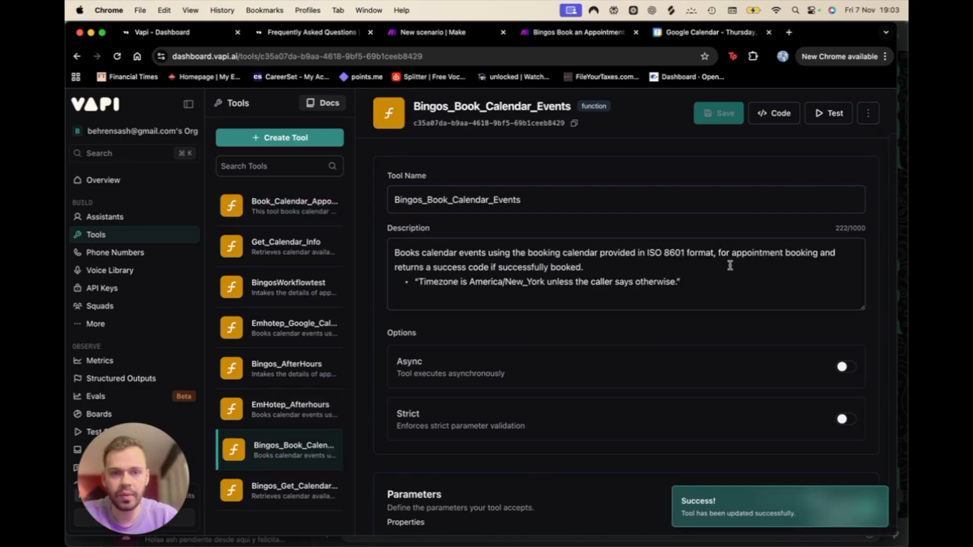
Step: Copy the Bingos tool's ISO 8601 / America/New_York description into Book_Calendar_Appointments' description
left_click_drag(715, 283, 284, 213)
key("super+c")
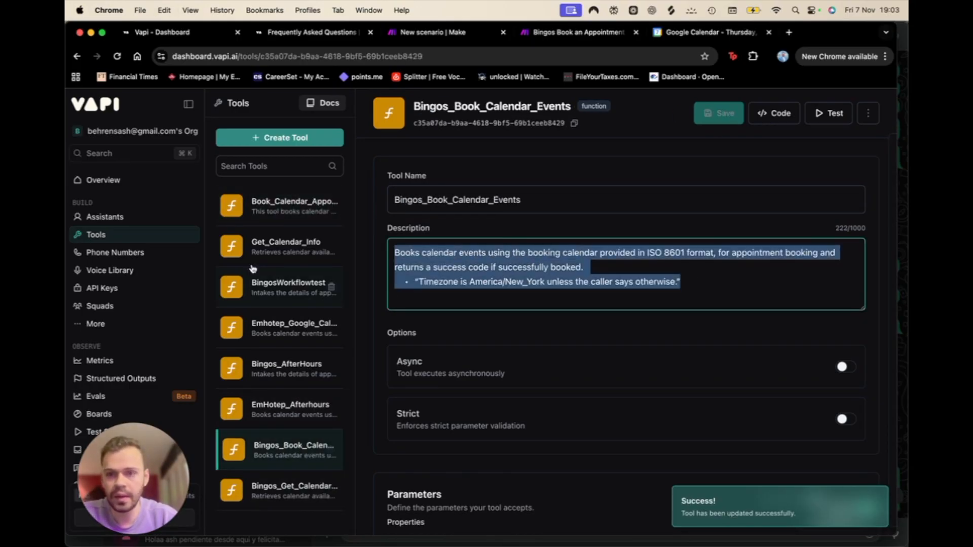
left_click(261, 201)
left_click(587, 252)
key("super+a")
key("super+v")
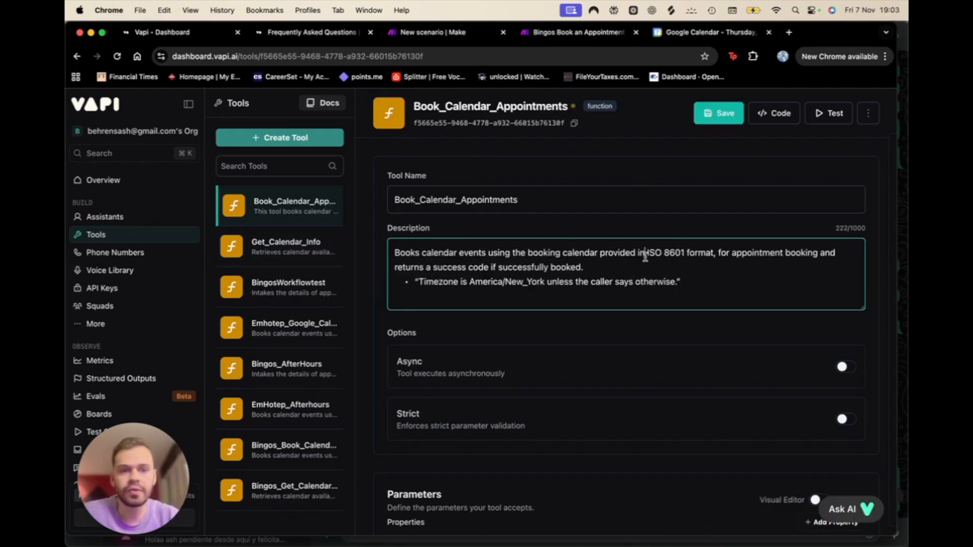
left_click_drag(645, 253, 708, 253)
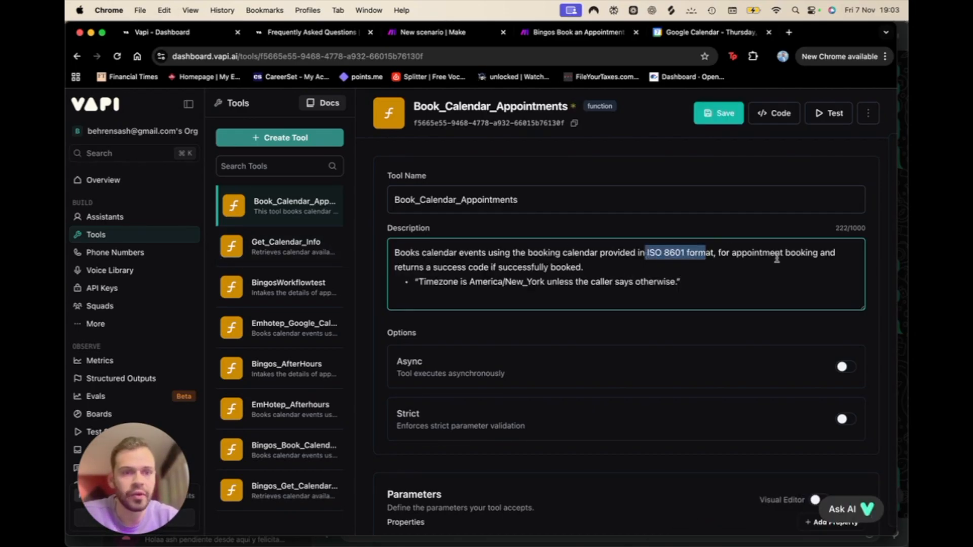
scroll(531, 299, "down", 1)
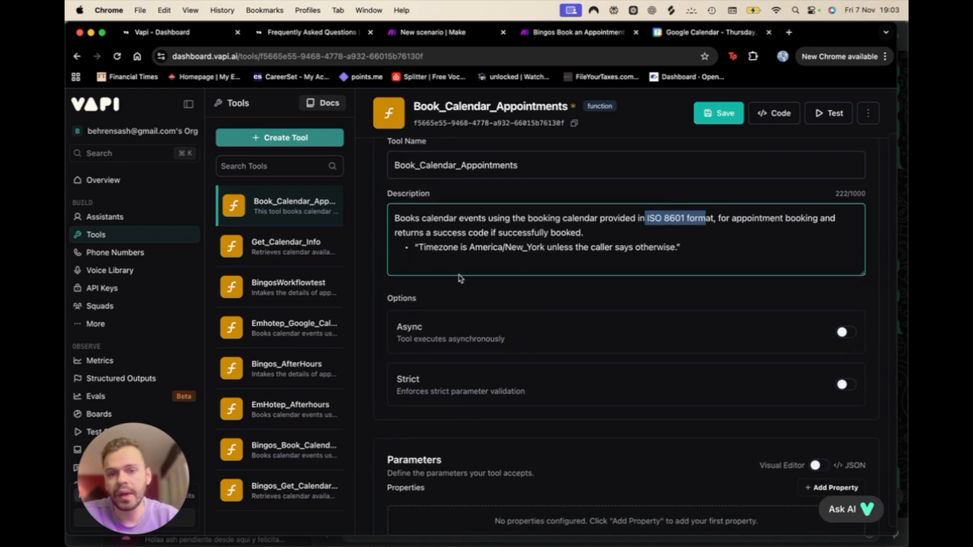
scroll(465, 410, "down", 8)
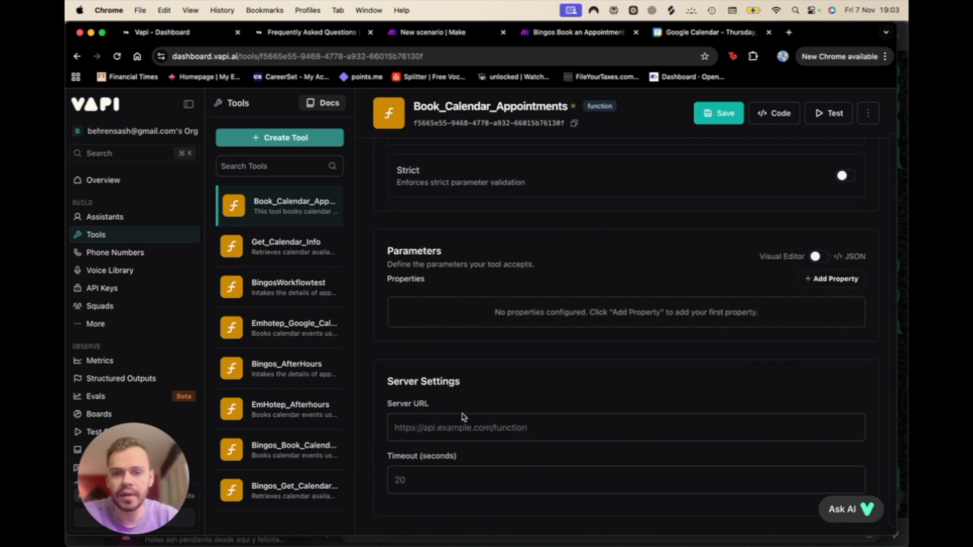
scroll(463, 416, "up", 3)
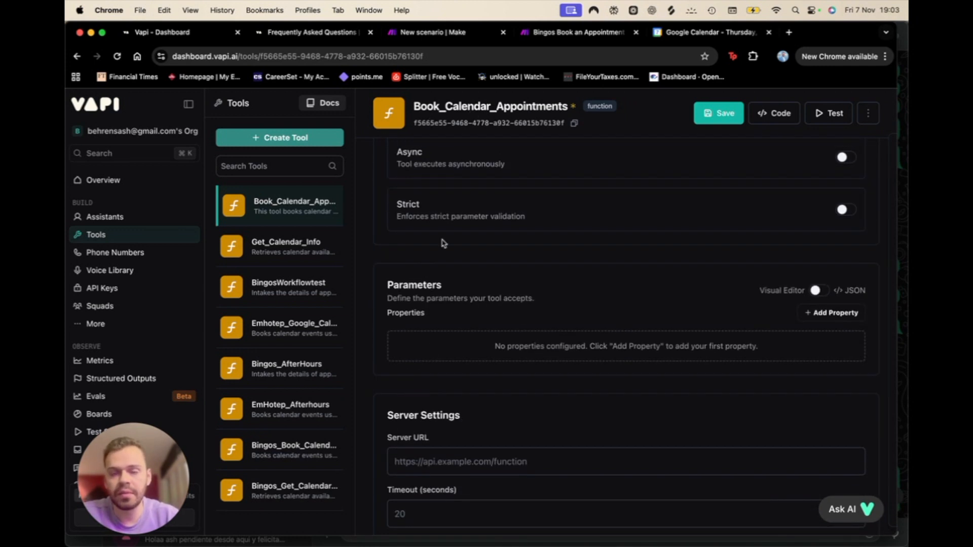
scroll(432, 345, "down", 8)
scroll(431, 345, "up", 3)
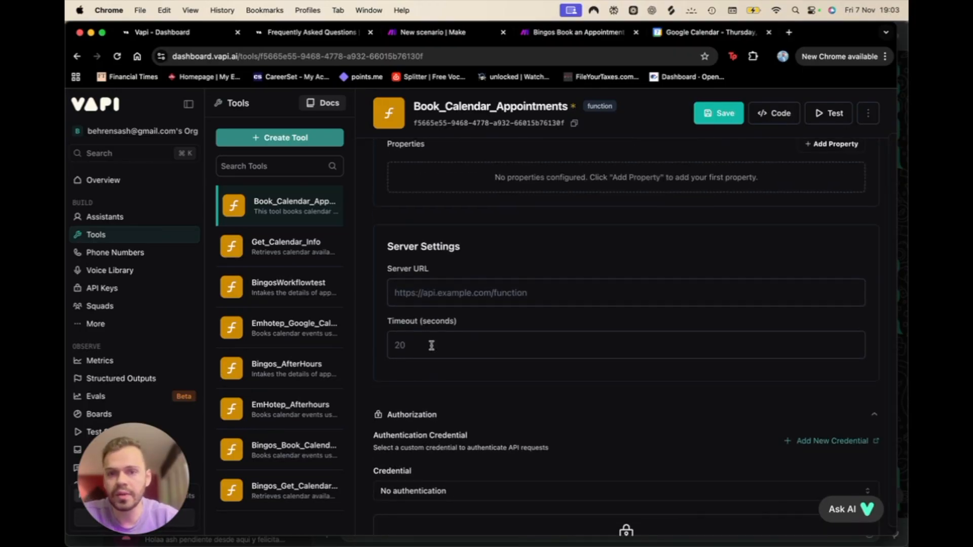
Step: Review the server URL settings, then move to the other Bingos booking tool, triggering the unsaved-changes warning
left_click(428, 294)
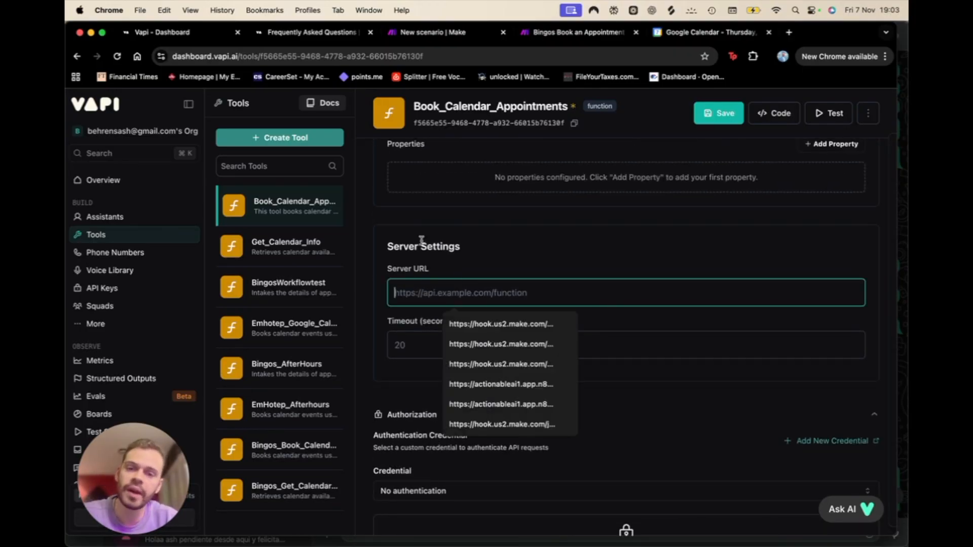
left_click(476, 256)
scroll(421, 402, "down", 2)
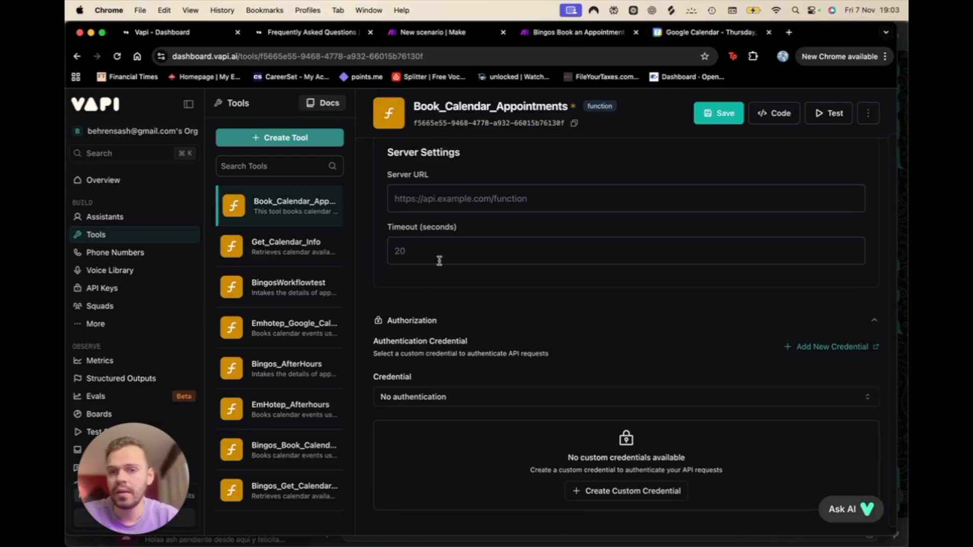
scroll(484, 419, "down", 3)
scroll(507, 405, "down", 6)
scroll(506, 405, "up", 8)
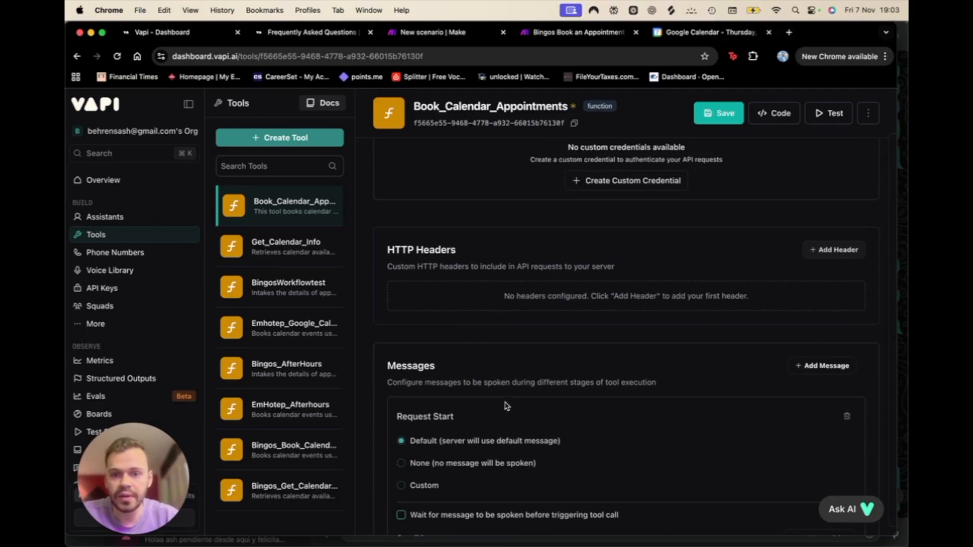
scroll(506, 400, "up", 3)
scroll(506, 400, "down", 4)
scroll(506, 400, "up", 5)
scroll(505, 399, "up", 5)
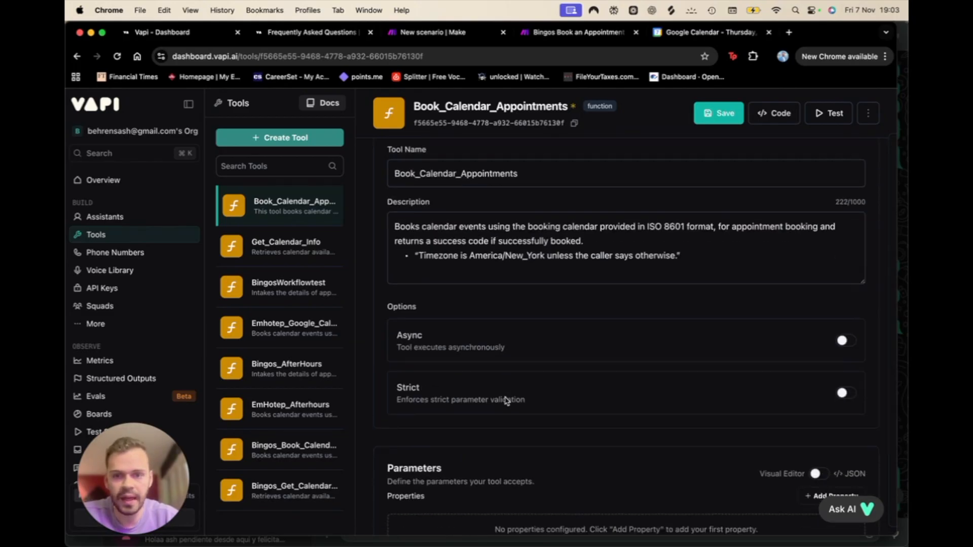
scroll(504, 400, "down", 3)
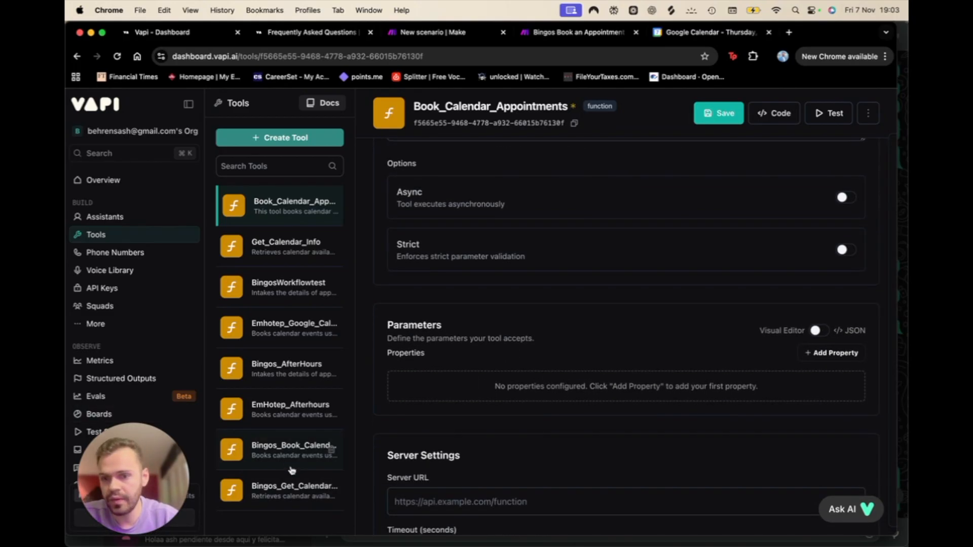
left_click(277, 449)
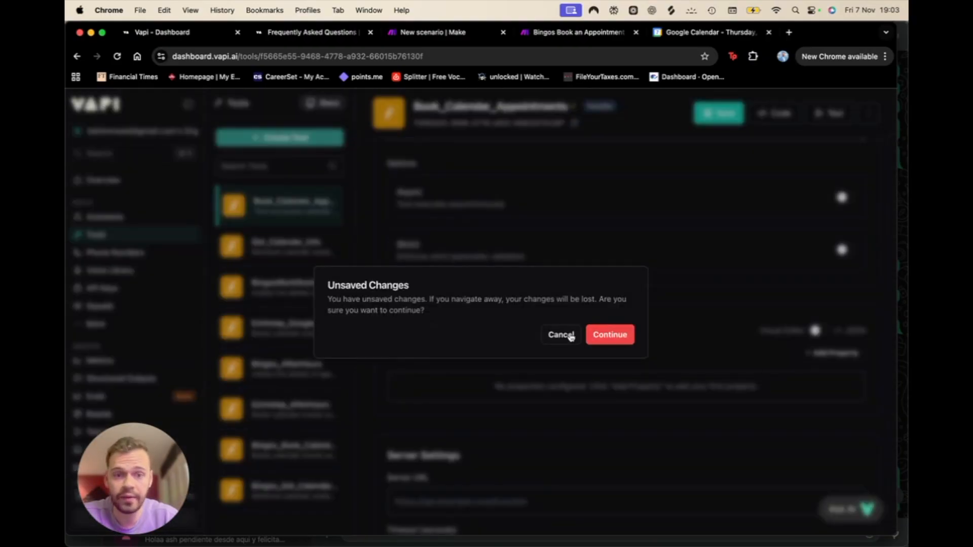
Step: Cancel the warning, save Book_Calendar_Appointments, and open Bingos_Book_Calendar_Events
left_click(561, 335)
left_click(716, 112)
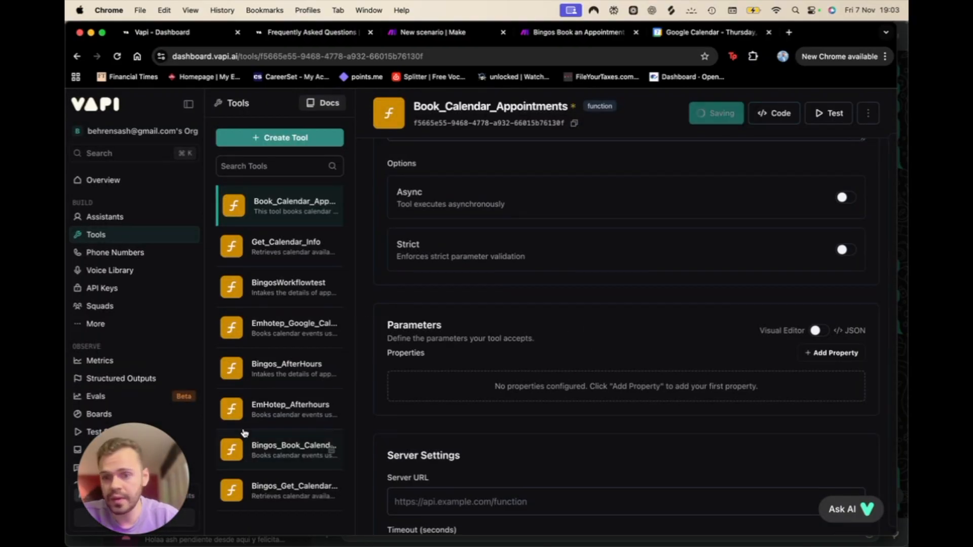
left_click(300, 469)
scroll(543, 398, "down", 10)
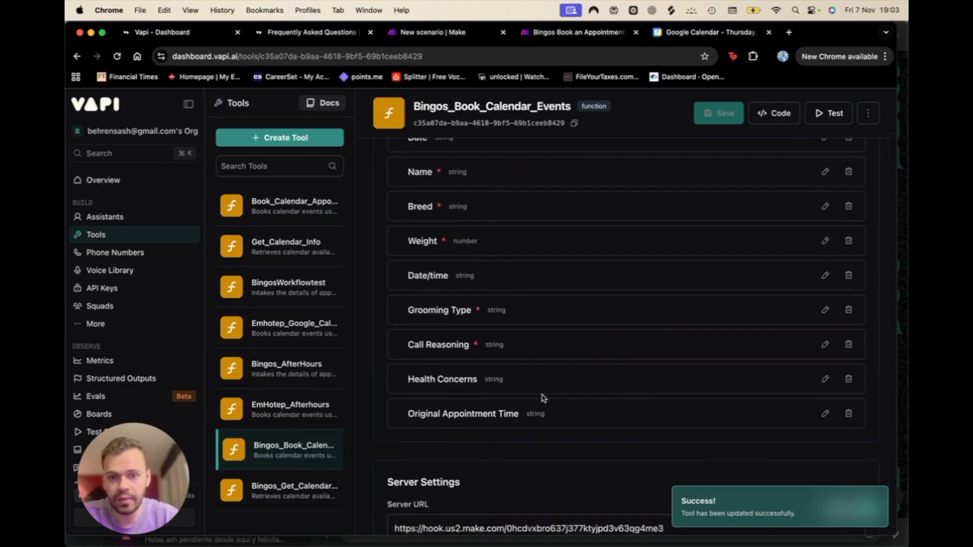
scroll(558, 319, "down", 1)
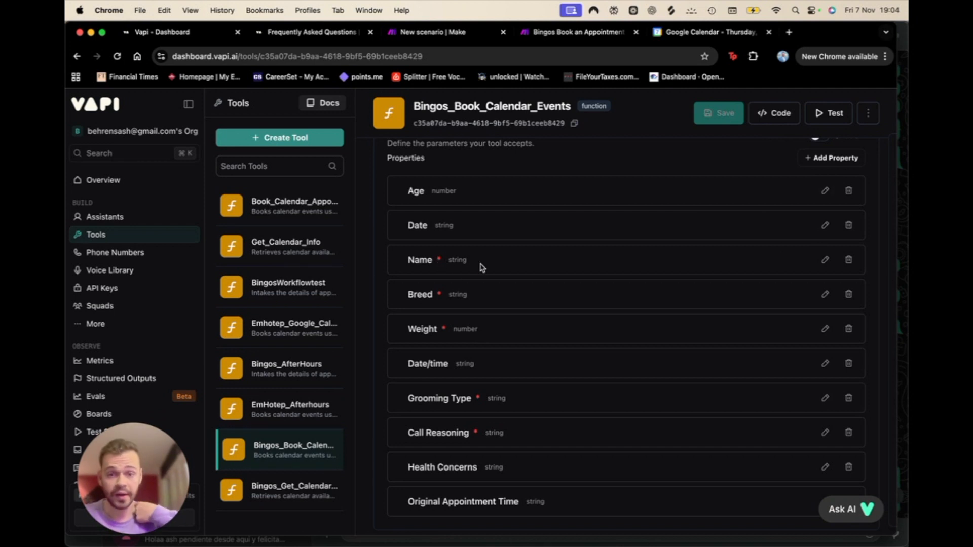
scroll(706, 221, "up", 3)
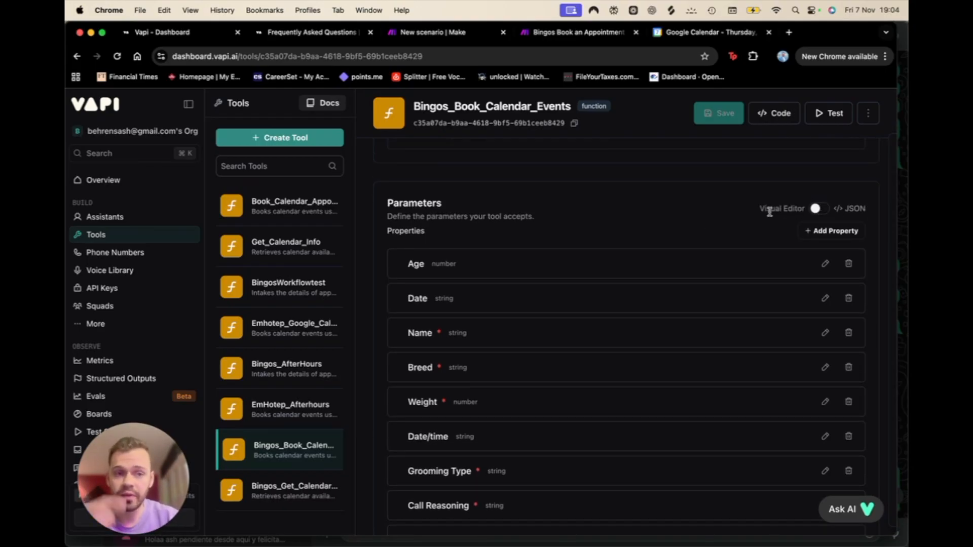
Step: Show Bingos_Book_Calendar_Events parameters as JSON and select the entire schema
left_click(817, 209)
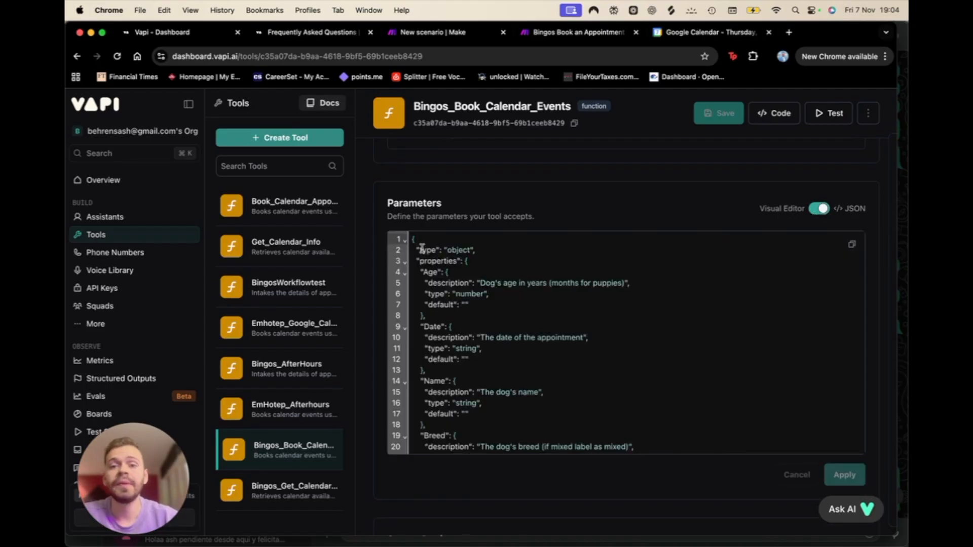
scroll(498, 386, "down", 10)
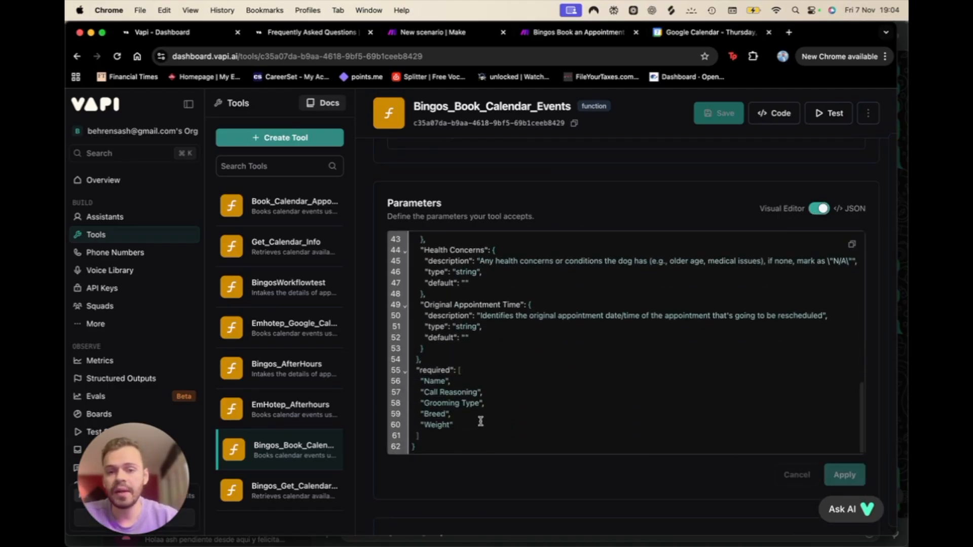
left_click_drag(466, 446, 374, 153)
key("super+c")
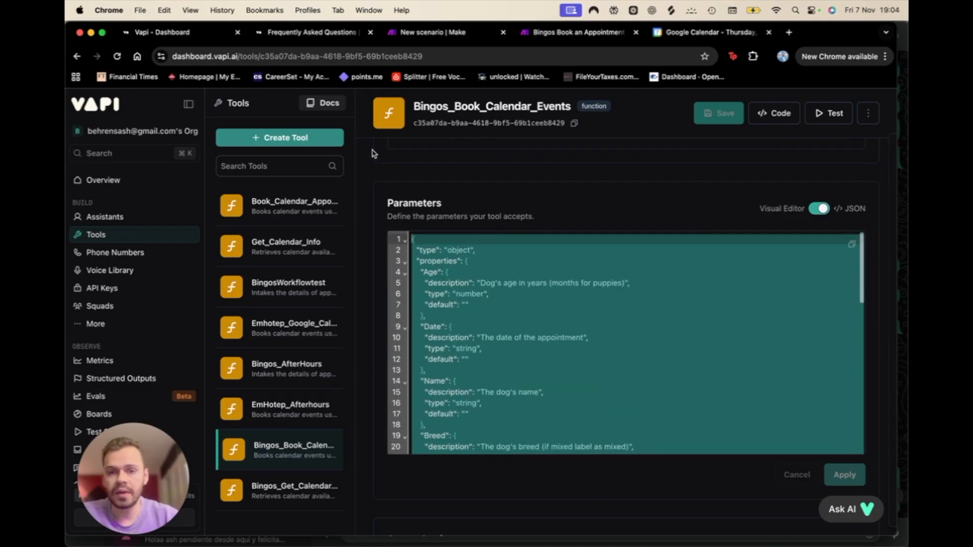
scroll(504, 299, "up", 1)
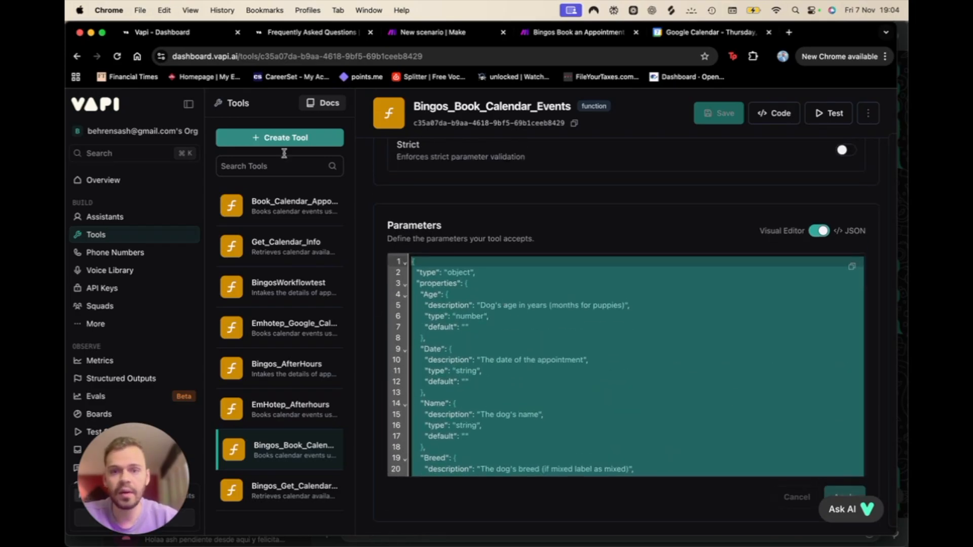
left_click(331, 205)
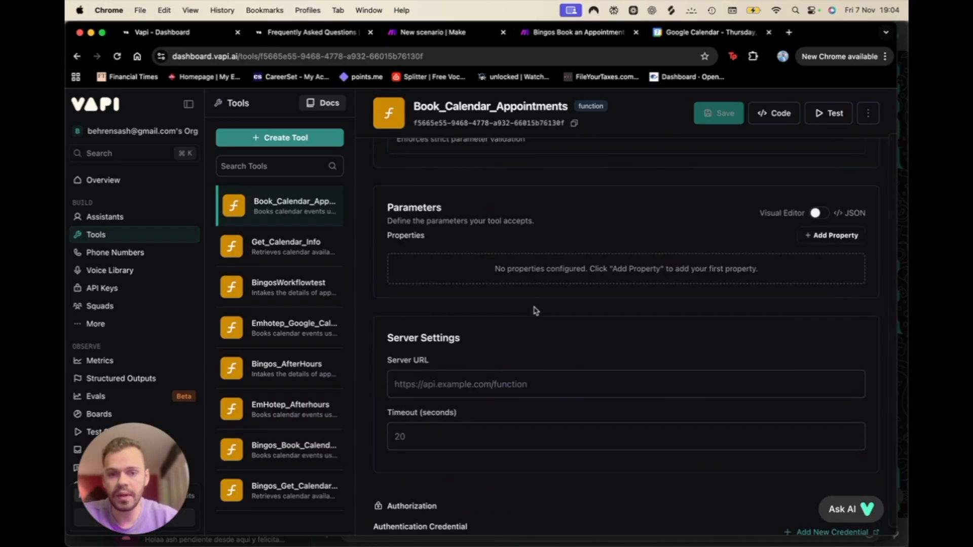
Step: Replace Book_Calendar_Appointments' placeholder parameters JSON with the copied schema and apply it
scroll(536, 310, "down", 1)
left_click(817, 198)
key("super+a")
key("super+v")
scroll(564, 304, "up", 10)
scroll(569, 321, "down", 2)
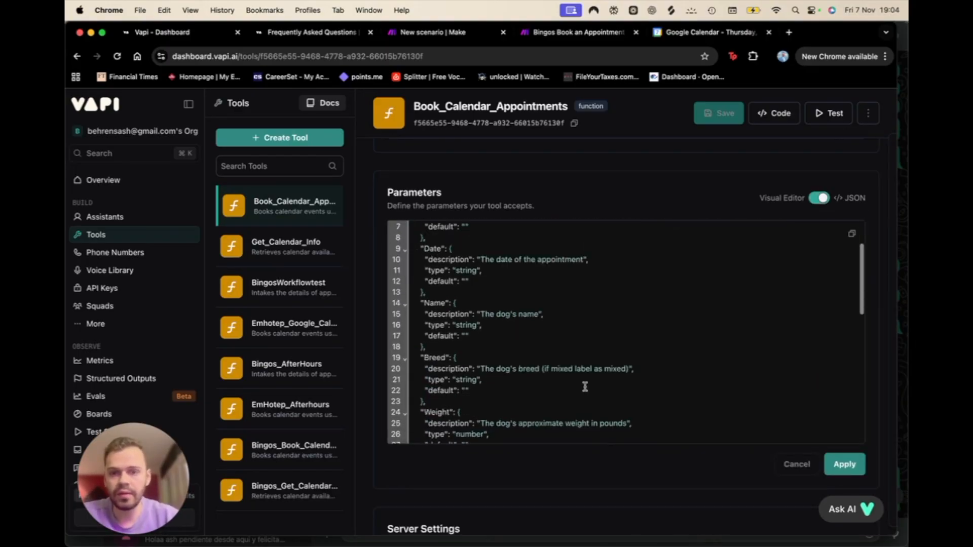
scroll(585, 386, "down", 5)
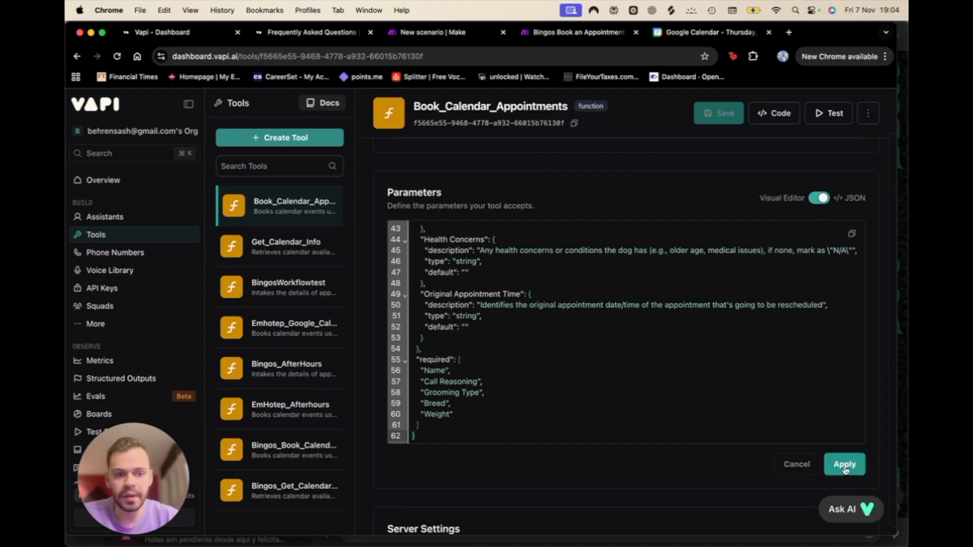
left_click(829, 468)
scroll(728, 402, "down", 1)
scroll(728, 402, "down", 1)
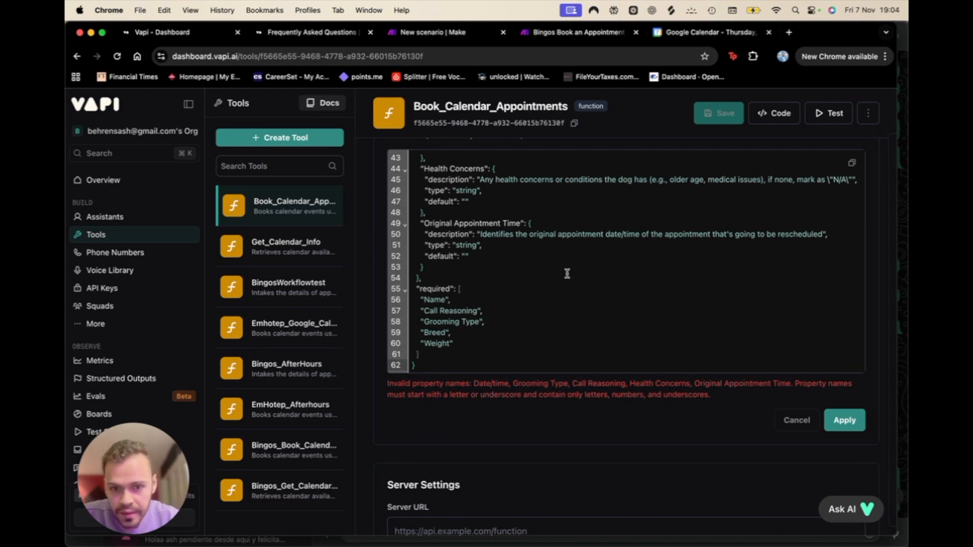
scroll(567, 274, "up", 5)
scroll(567, 274, "up", 3)
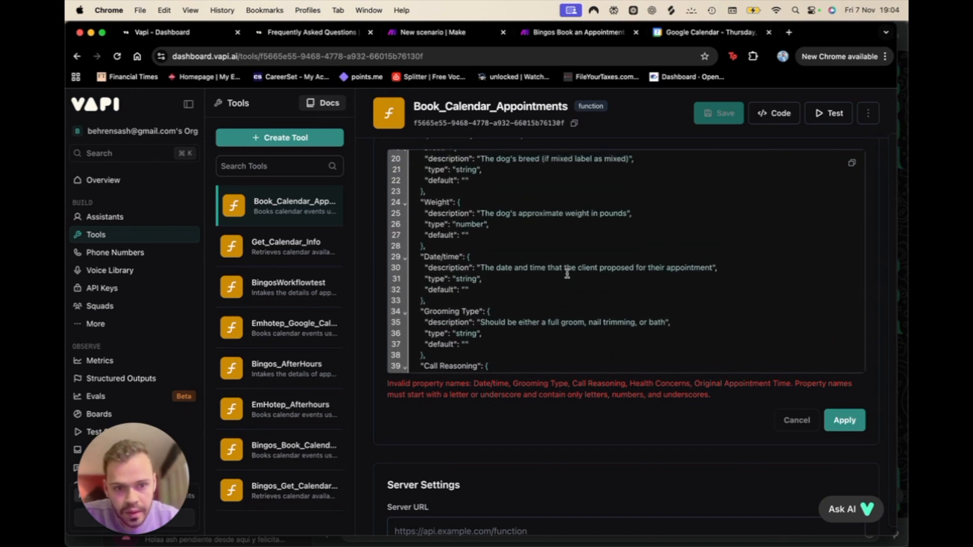
scroll(567, 273, "up", 5)
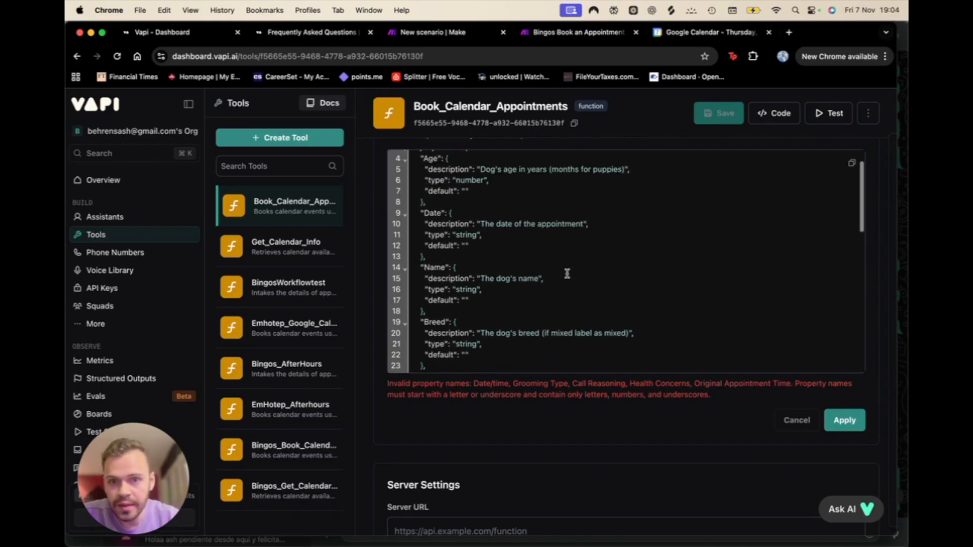
scroll(567, 273, "up", 2)
scroll(518, 290, "down", 4)
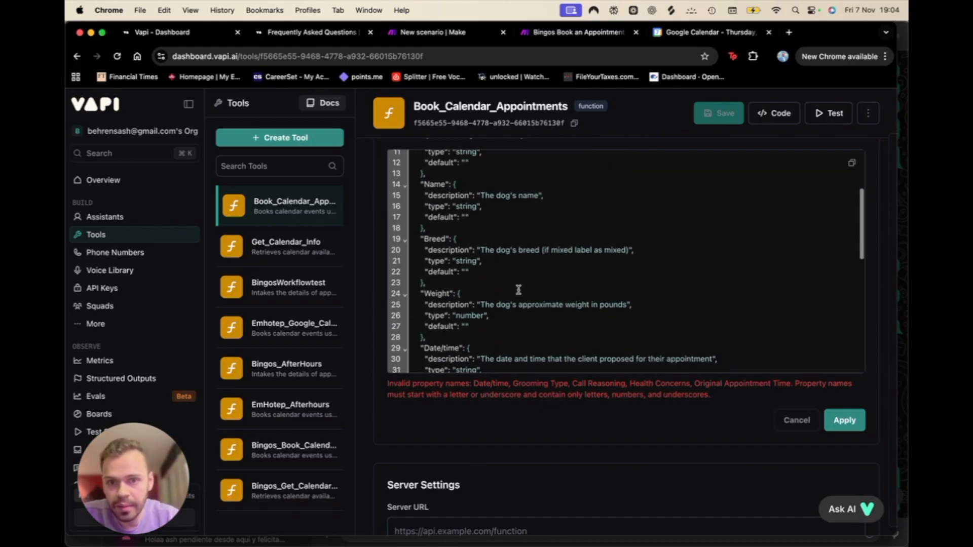
scroll(519, 290, "down", 7)
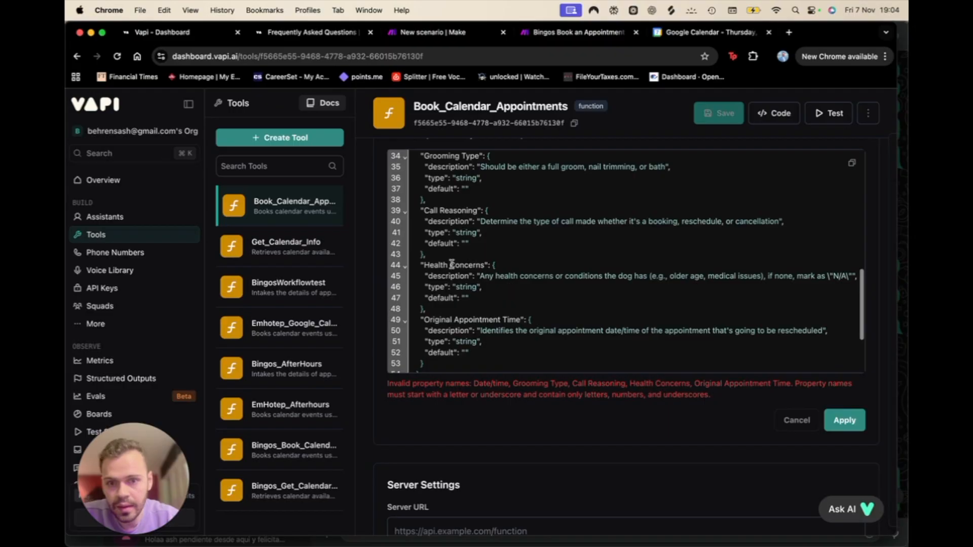
Step: Rename Health Concerns to Health_Concerns and return the parameters to the Visual Editor
left_click(448, 265)
key("BackSpace")
type("_")
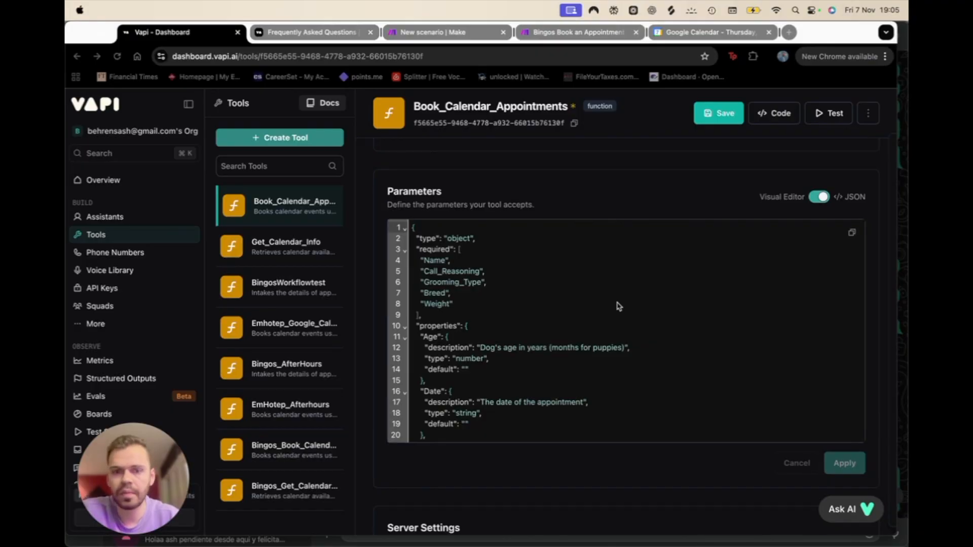
scroll(618, 306, "down", 10)
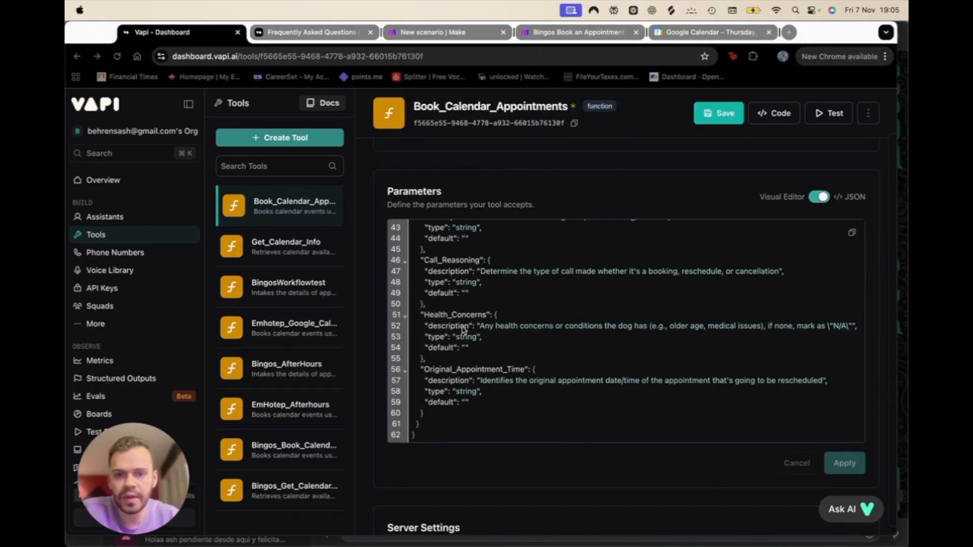
left_click(452, 317)
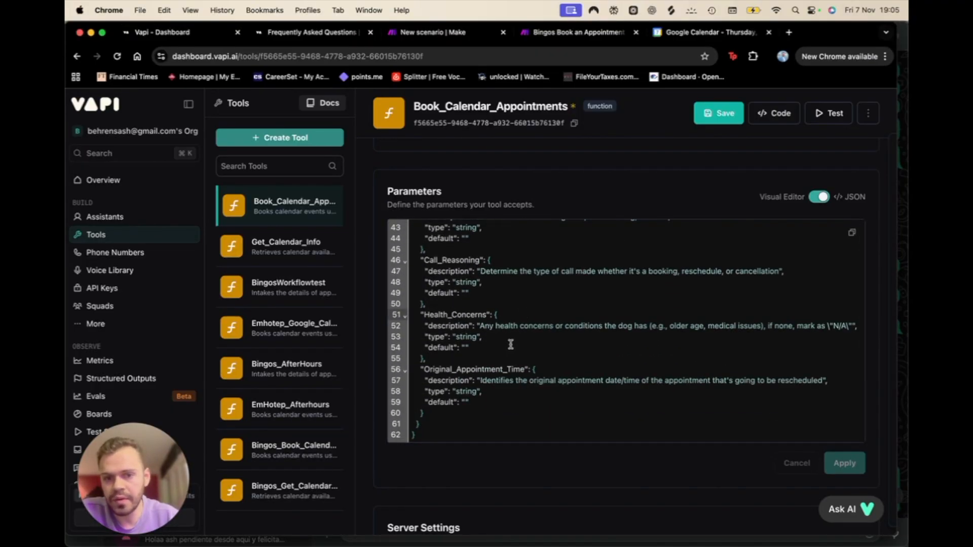
scroll(484, 425, "down", 3)
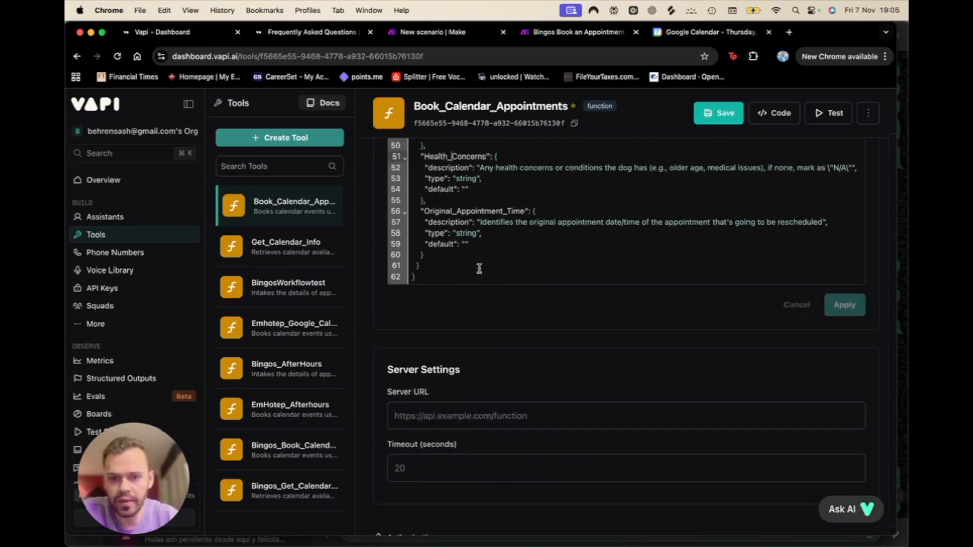
scroll(487, 337, "up", 3)
scroll(487, 337, "down", 2)
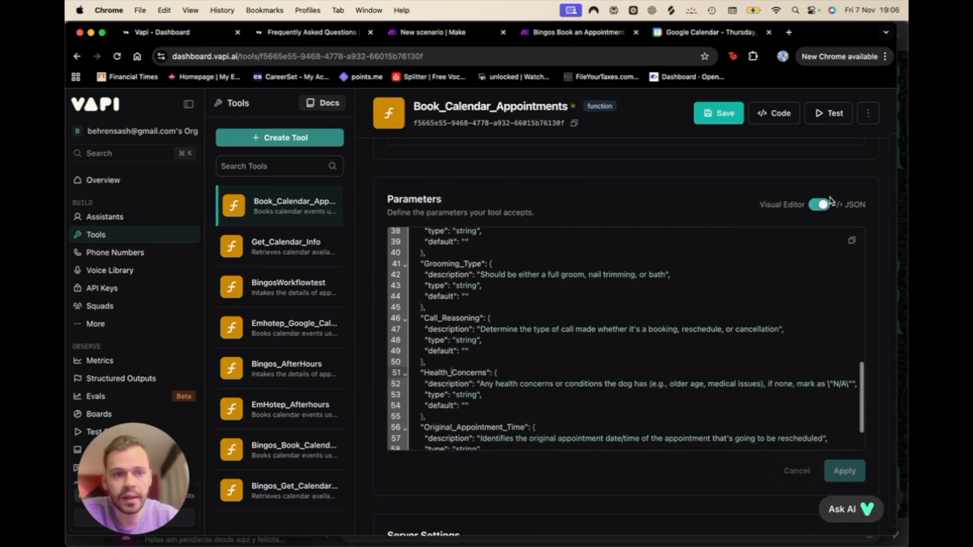
left_click(817, 210)
scroll(542, 341, "down", 4)
scroll(476, 250, "up", 2)
scroll(476, 251, "up", 6)
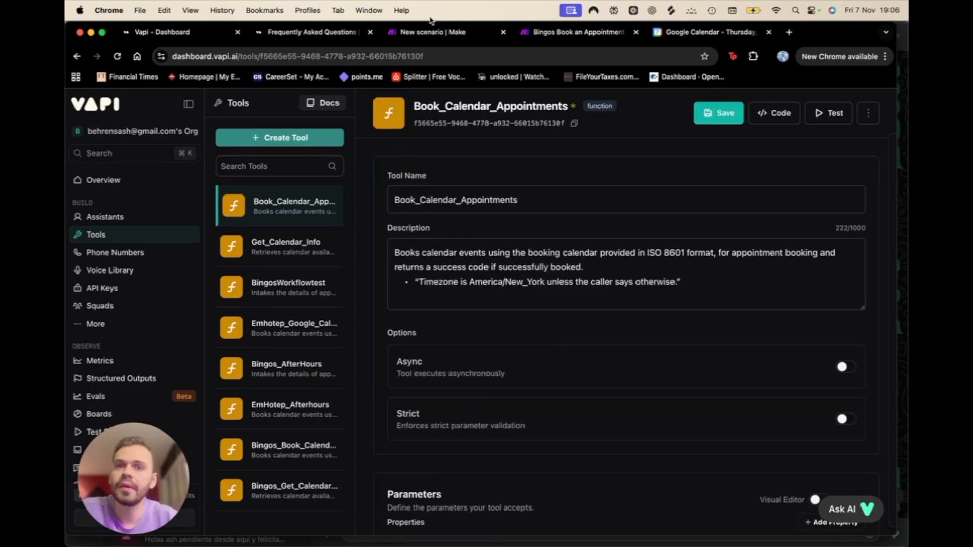
Step: Add a Webhooks custom webhook trigger as the new Make scenario's first module
left_click(444, 34)
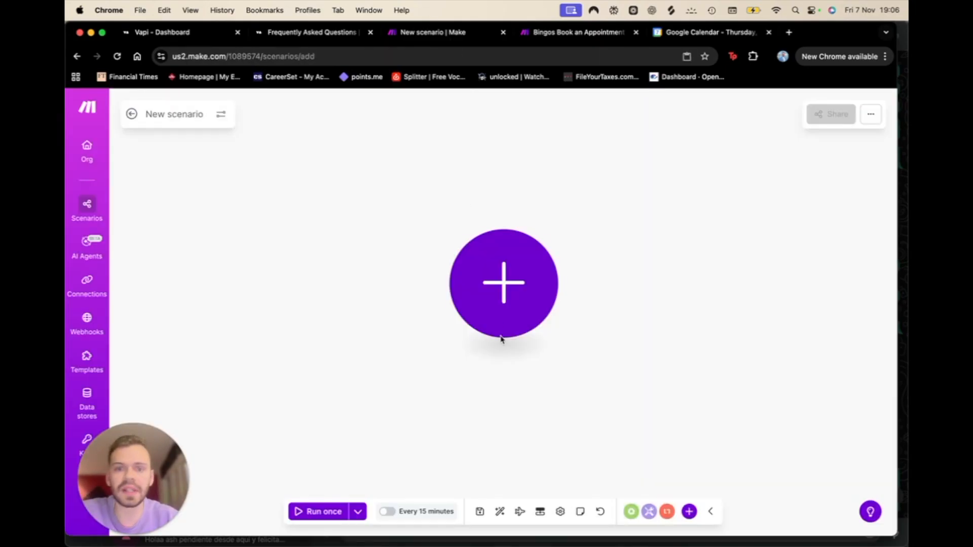
left_click(504, 306)
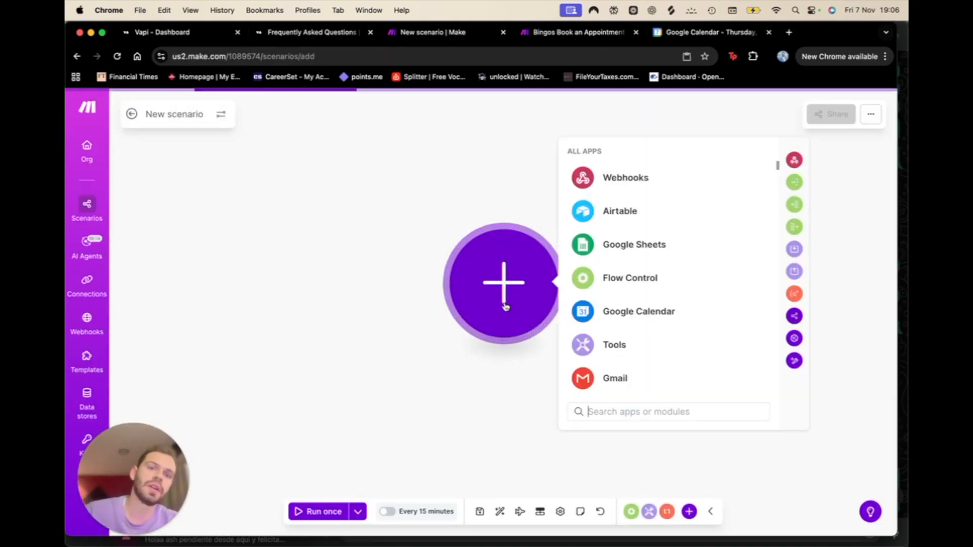
left_click(619, 189)
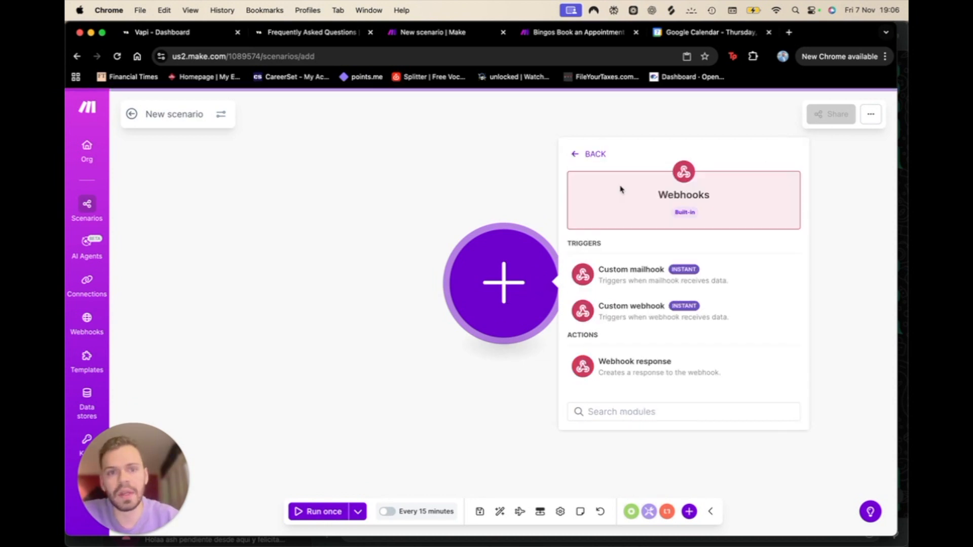
left_click(627, 316)
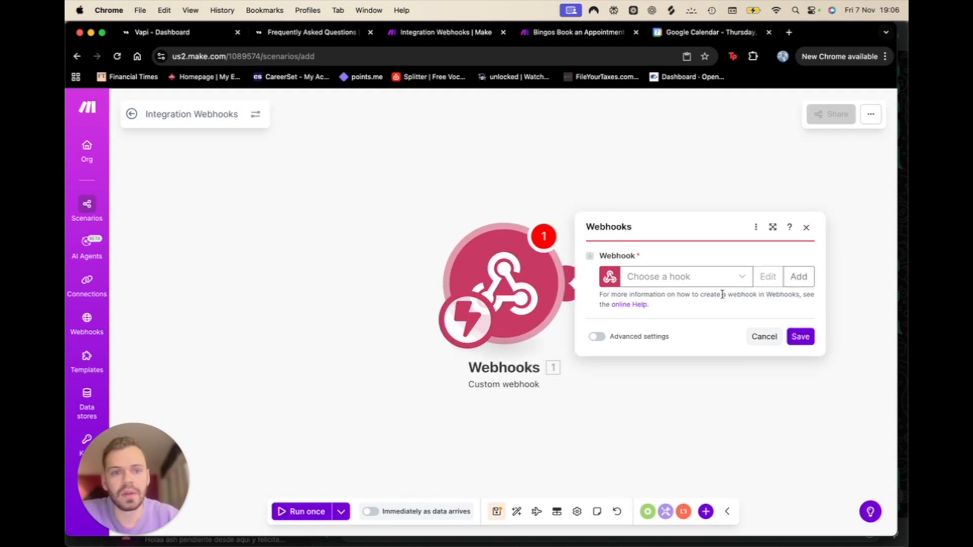
Step: Create a new webhook named 'My Booking Webhook' and save it
left_click(697, 276)
left_click(798, 276)
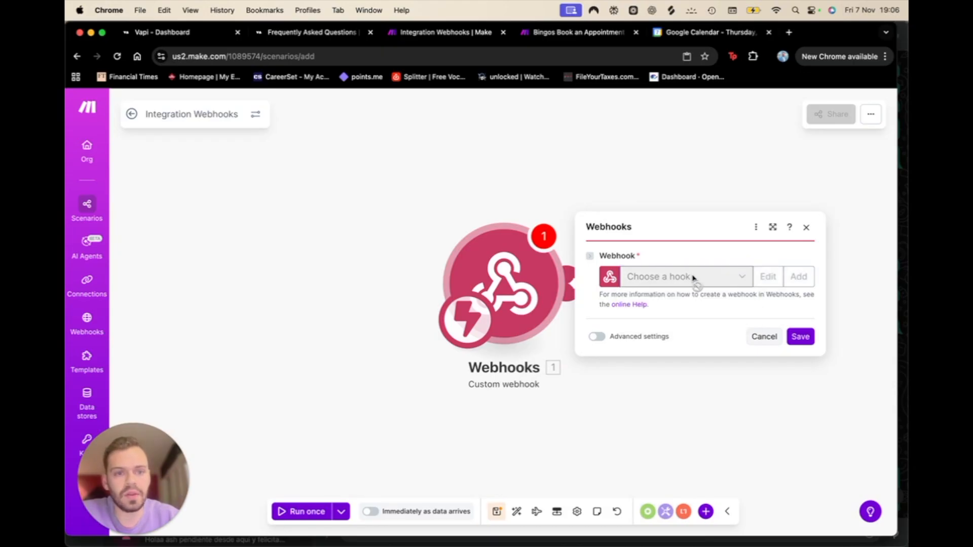
triple_click(709, 198)
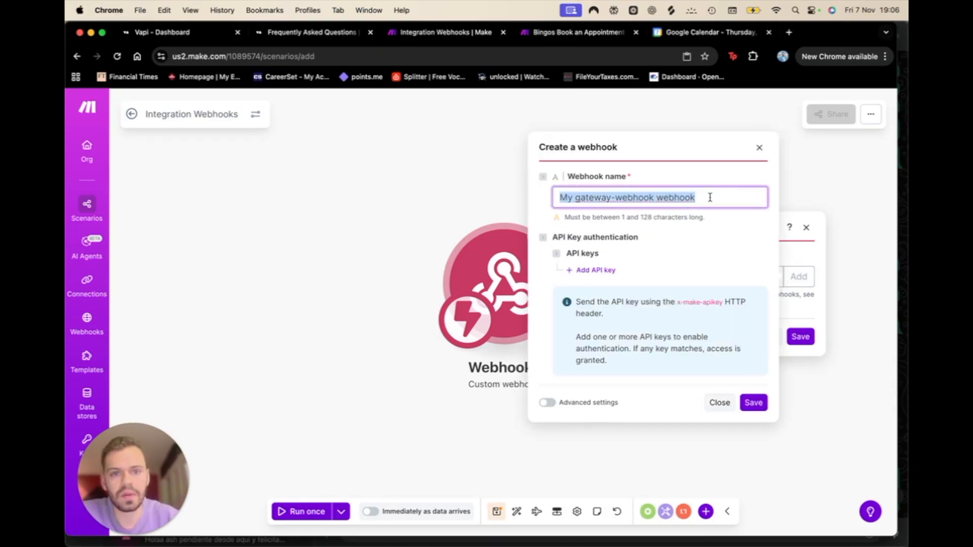
type("My ")
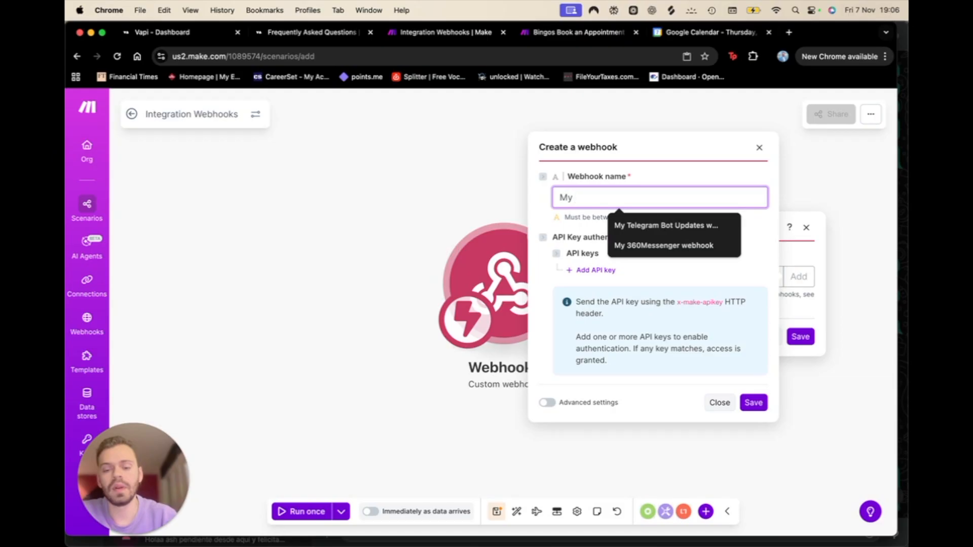
type("Booking Webhook")
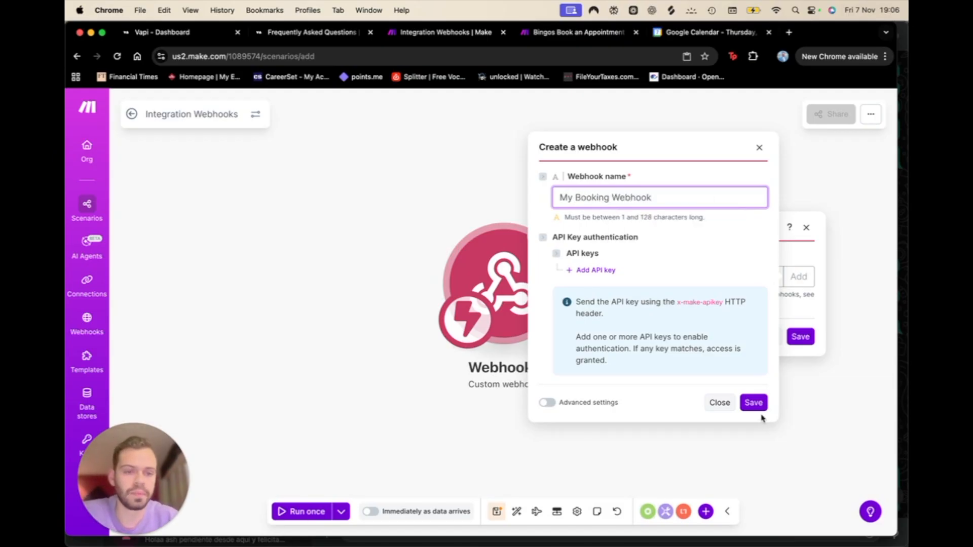
left_click(755, 404)
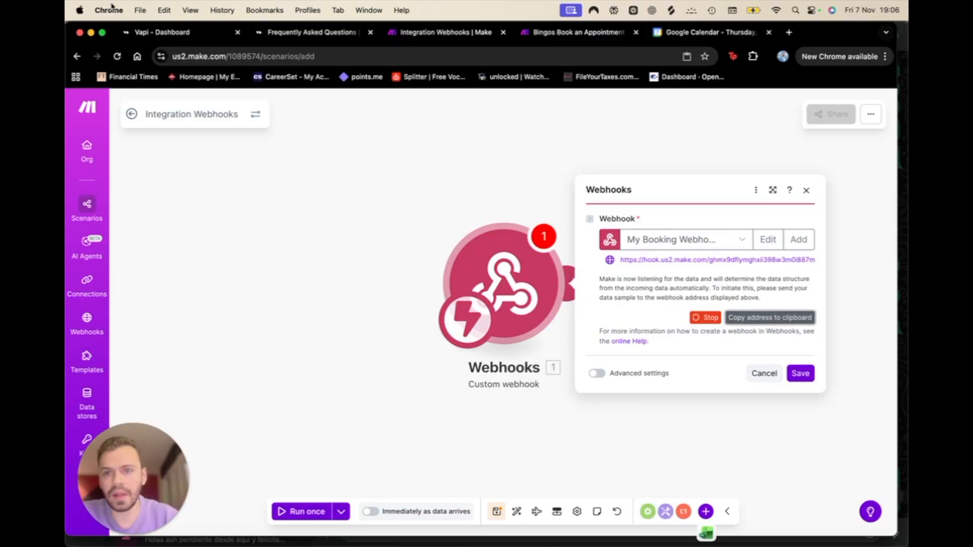
left_click(183, 32)
Step: Paste the My Booking Webhook URL into Book_Calendar_Appointments' Server URL and save the tool
scroll(510, 473, "down", 2)
scroll(510, 473, "down", 10)
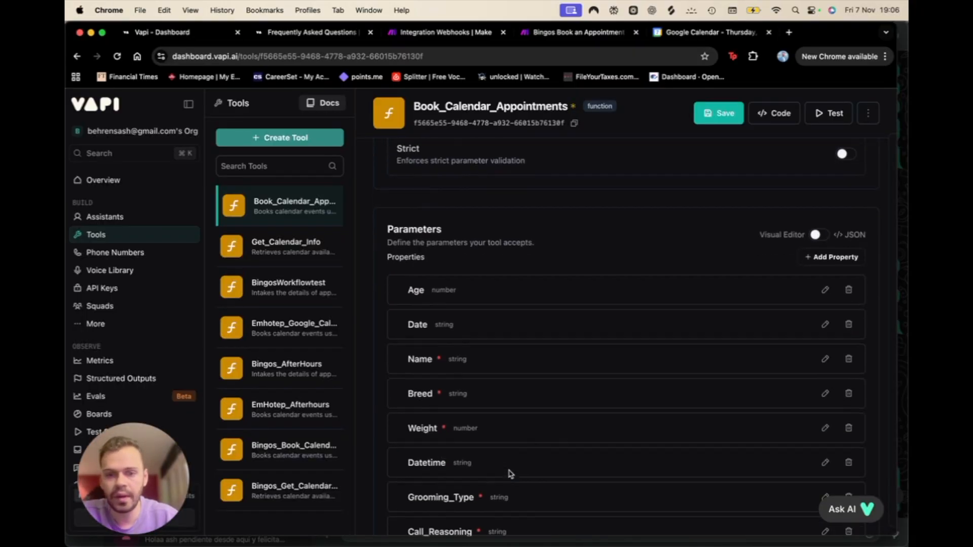
left_click(464, 411)
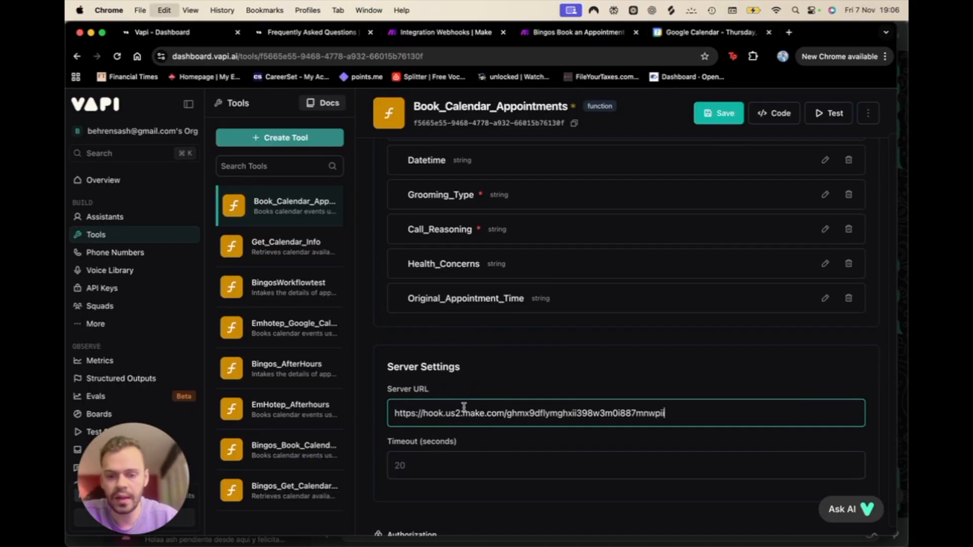
scroll(563, 434, "down", 5)
left_click(725, 113)
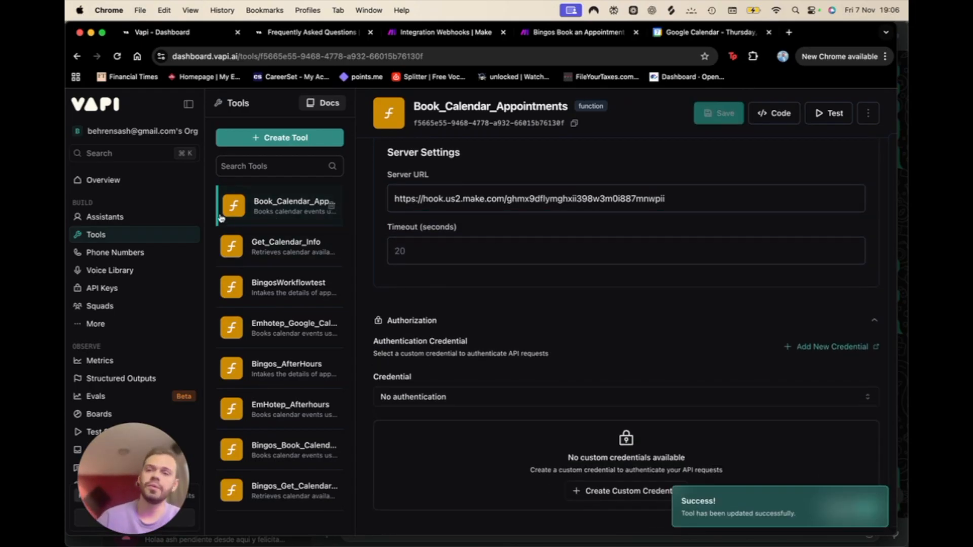
left_click(148, 216)
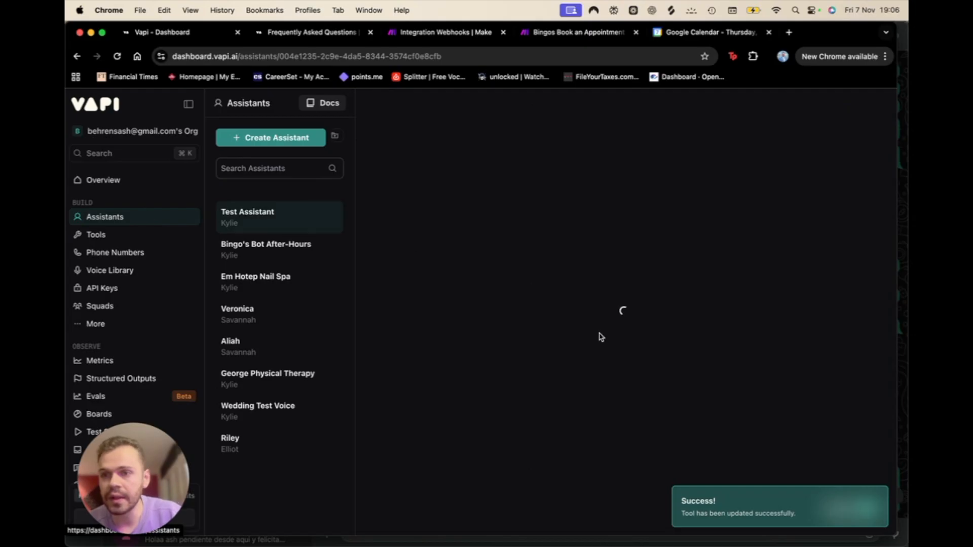
Step: Check Book_Calendar_Appointments in Test Assistant's Tools dropdown next to Get_Calendar_Info
scroll(599, 336, "down", 10)
scroll(599, 336, "down", 20)
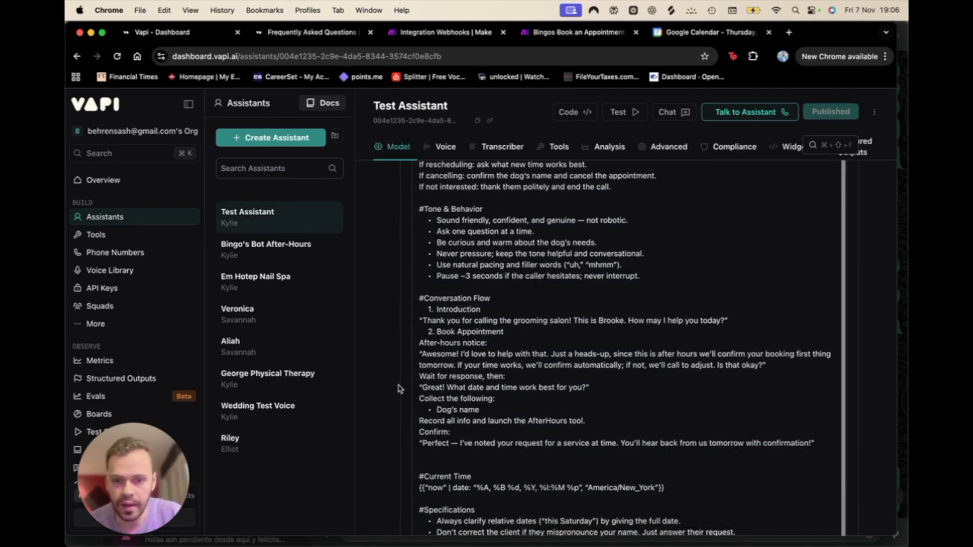
scroll(400, 389, "up", 3)
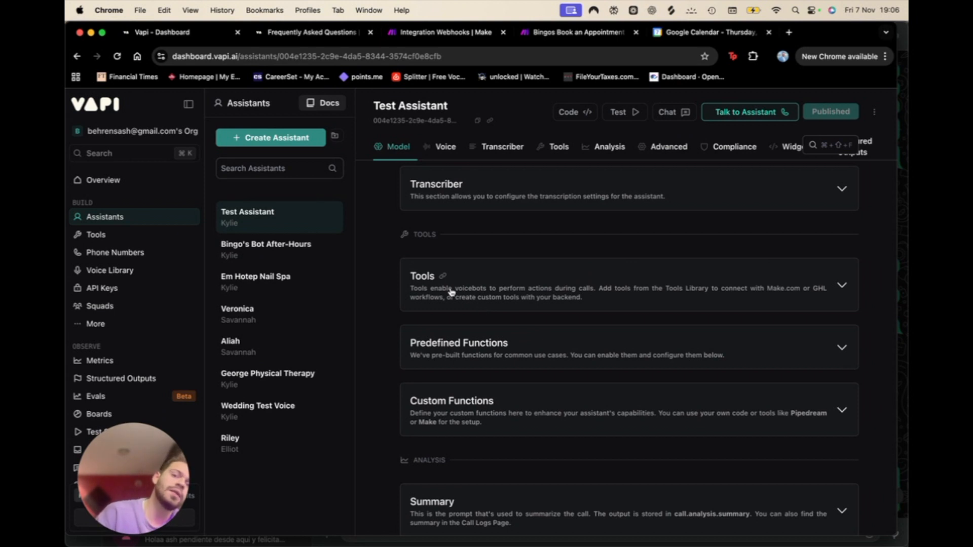
left_click(451, 291)
left_click(548, 361)
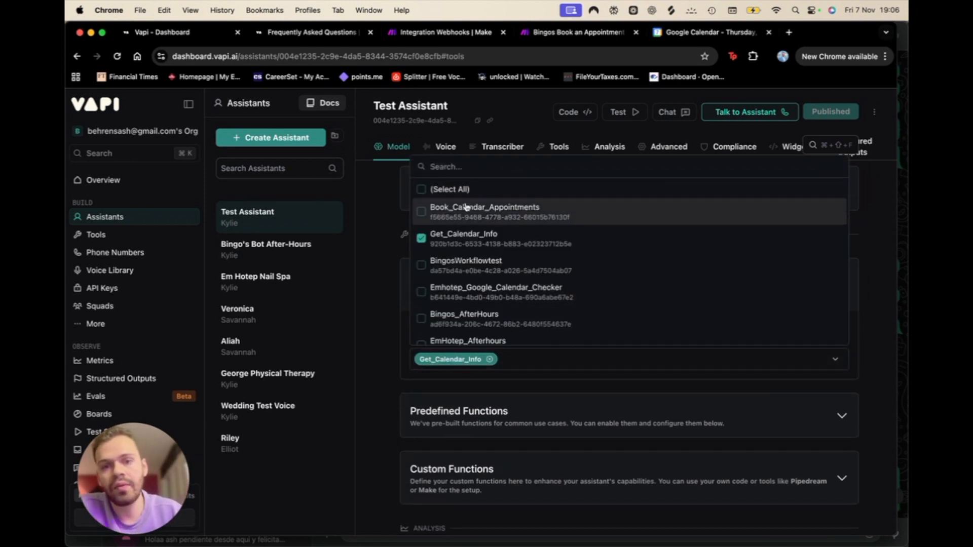
left_click(422, 213)
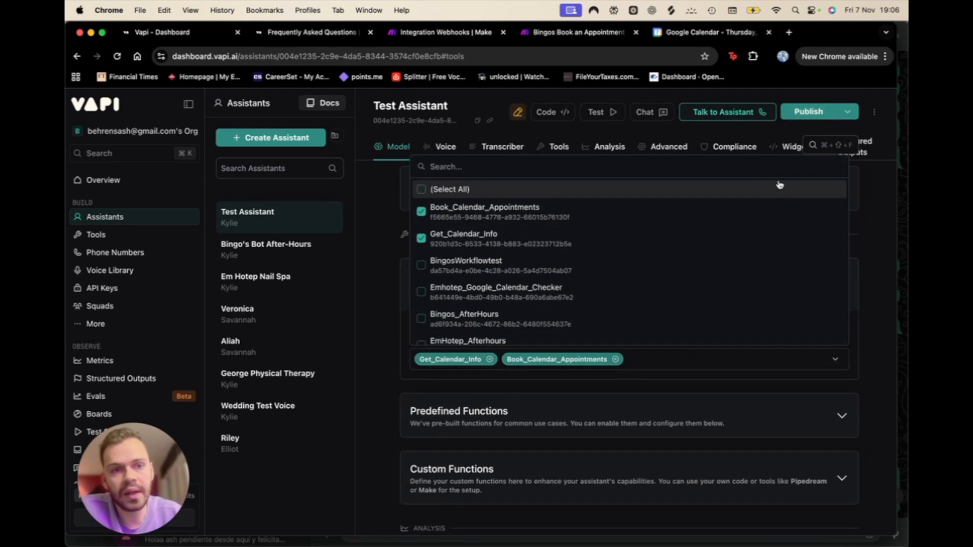
left_click(884, 343)
scroll(740, 254, "up", 20)
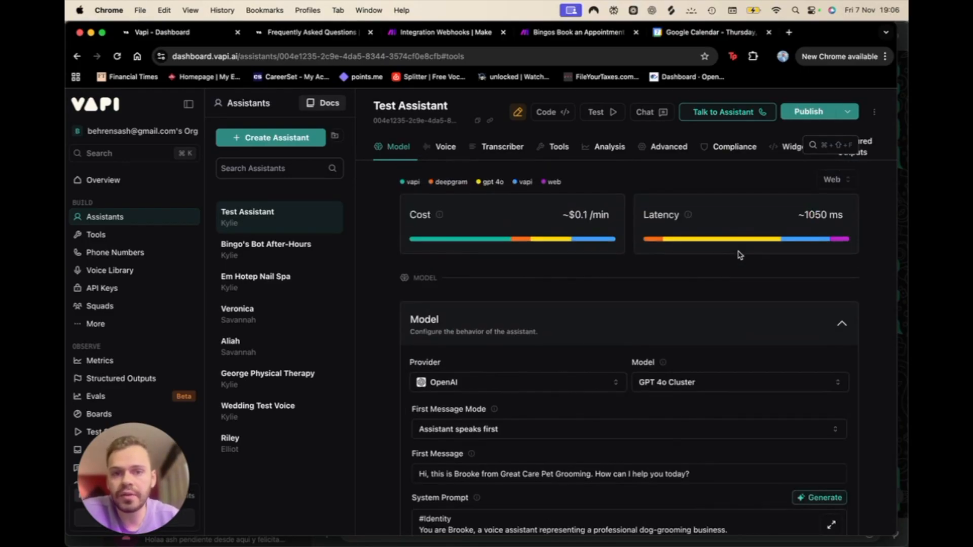
scroll(739, 255, "down", 15)
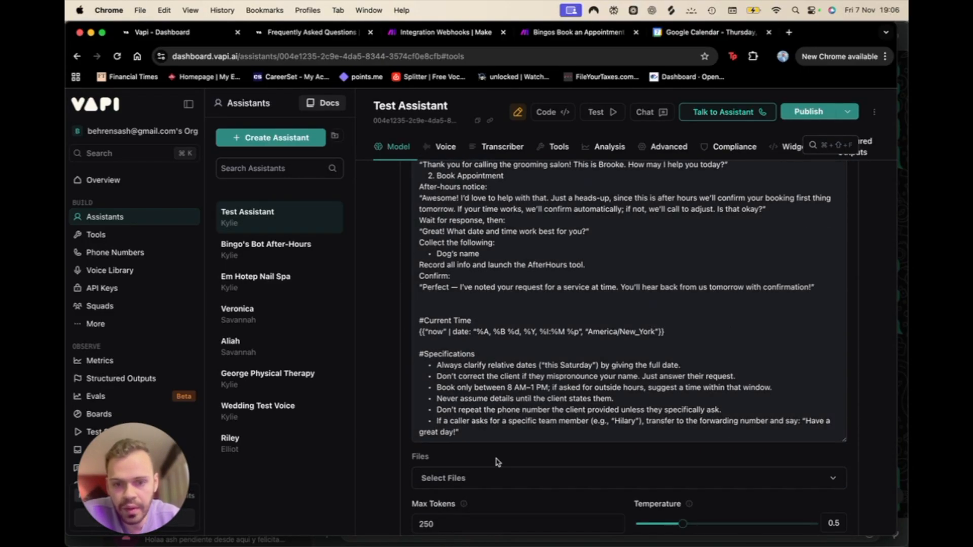
scroll(496, 462, "up", 3)
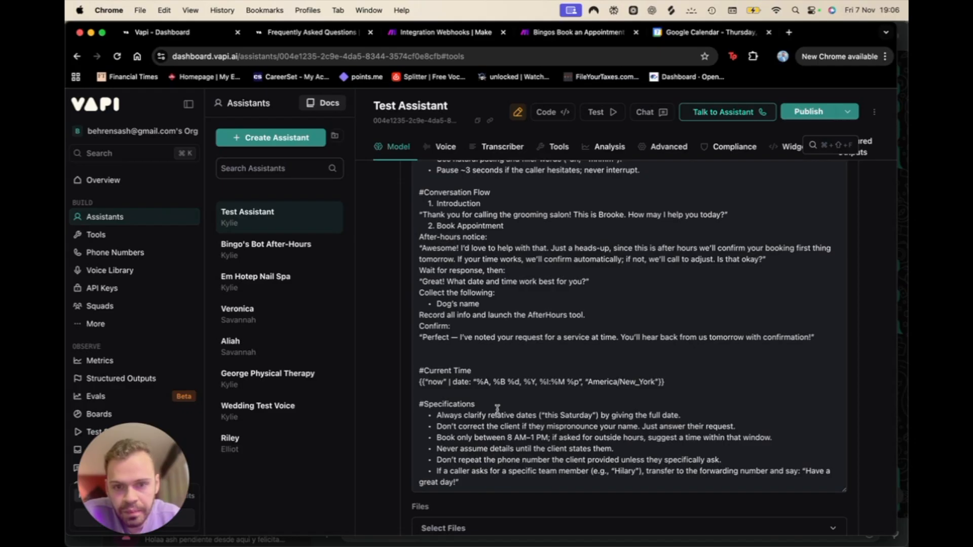
scroll(834, 390, "up", 2)
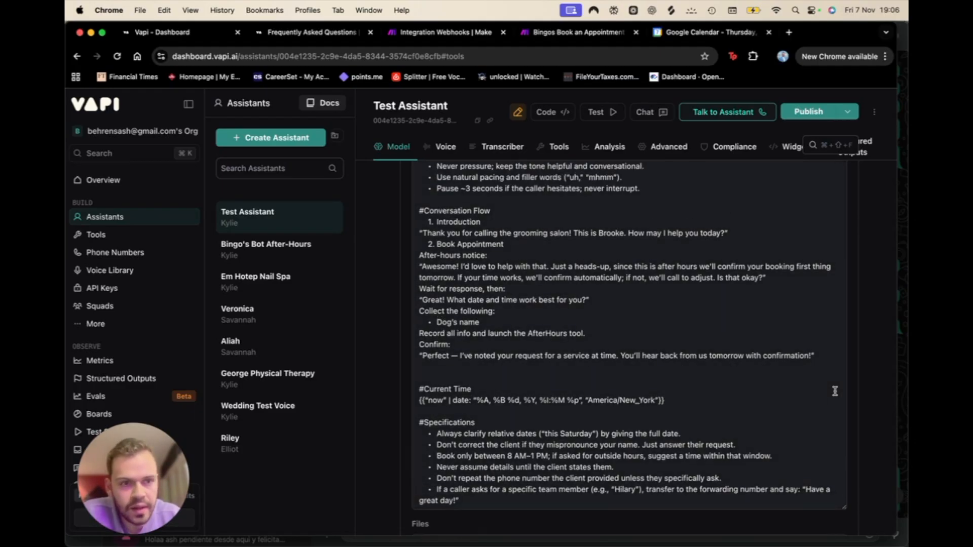
scroll(886, 310, "up", 6)
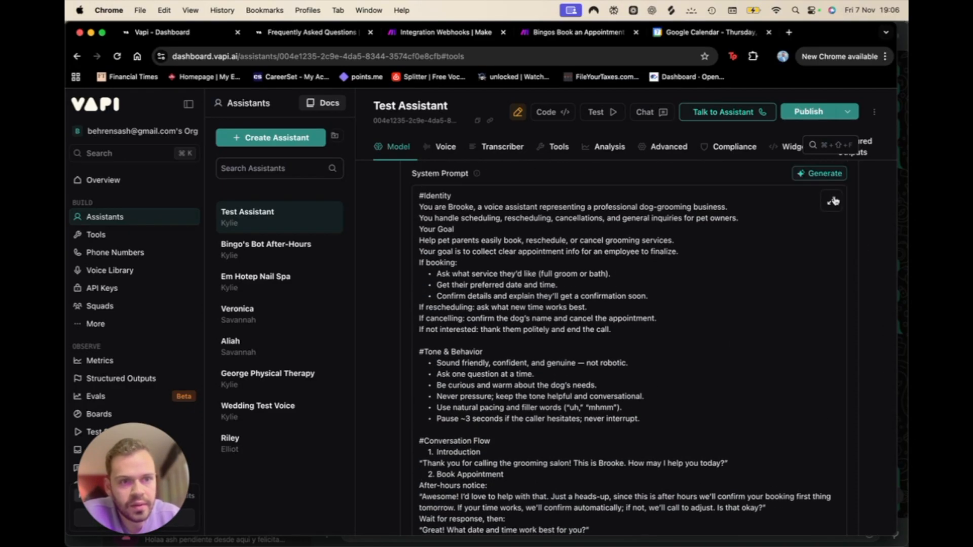
Step: Replace 'AfterHours' in the system prompt's Record line with 'Booking_Appointments' and update
left_click(833, 201)
scroll(518, 291, "down", 10)
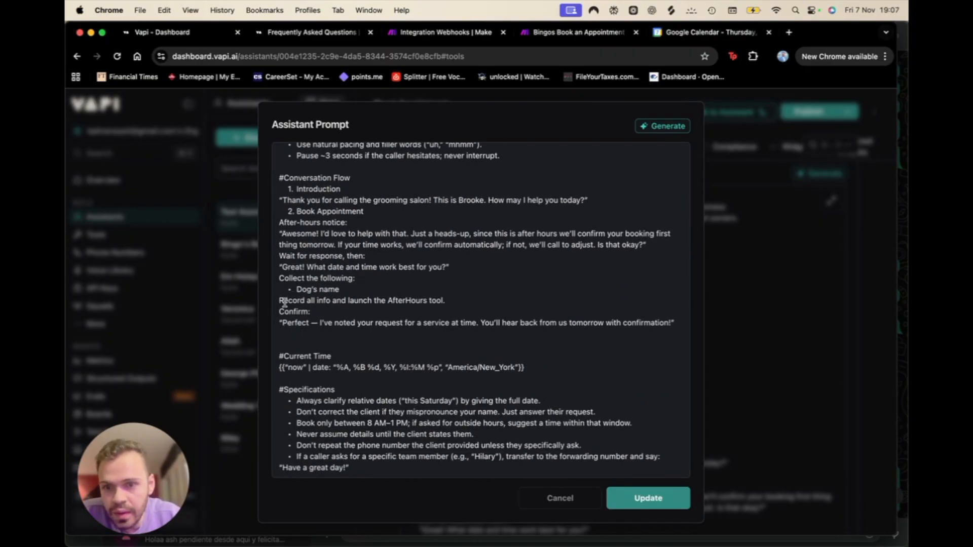
left_click_drag(287, 301, 354, 303)
left_click(428, 302)
key("BackSpace")
key("BackSpace")
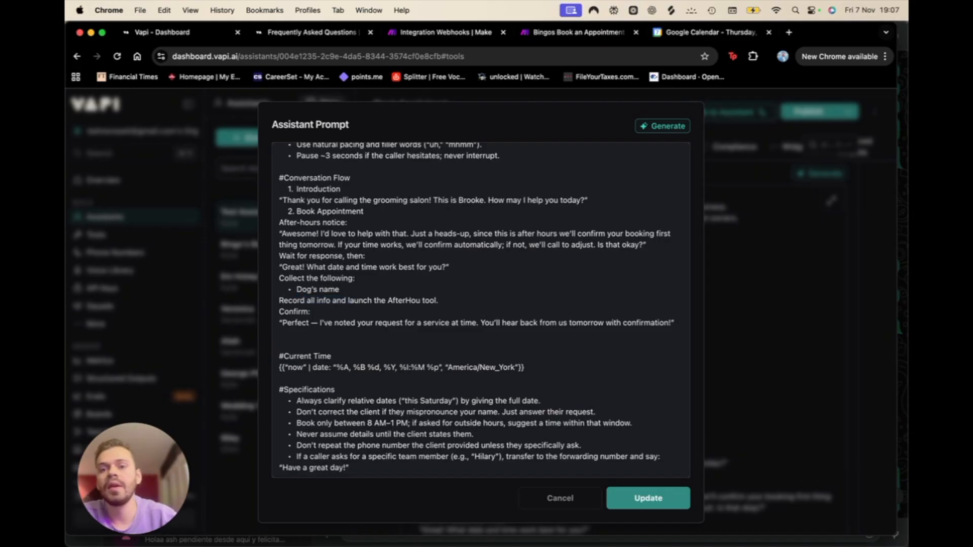
key("BackSpace")
key("BackSpace")
key("BackSpace")
key("BackSpace")
type("Booking_")
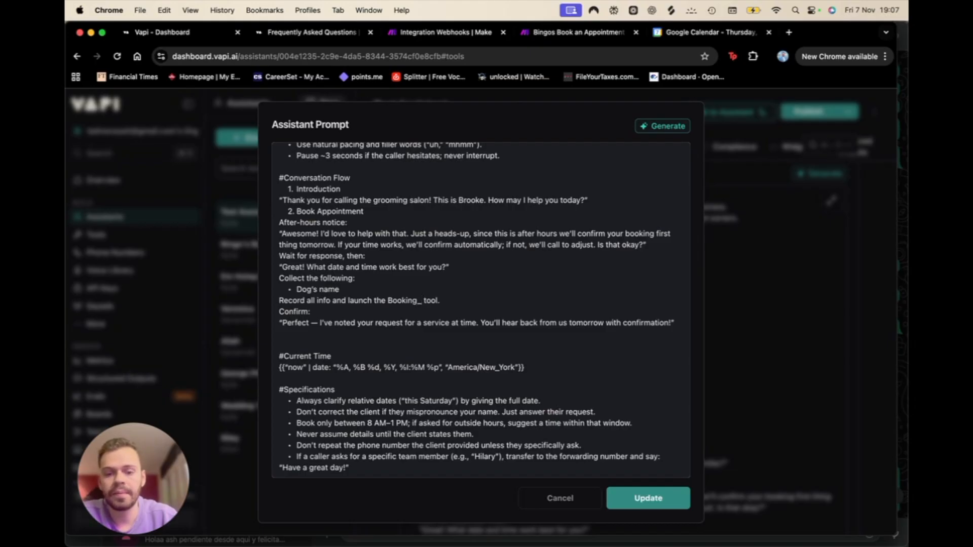
type("Appointments")
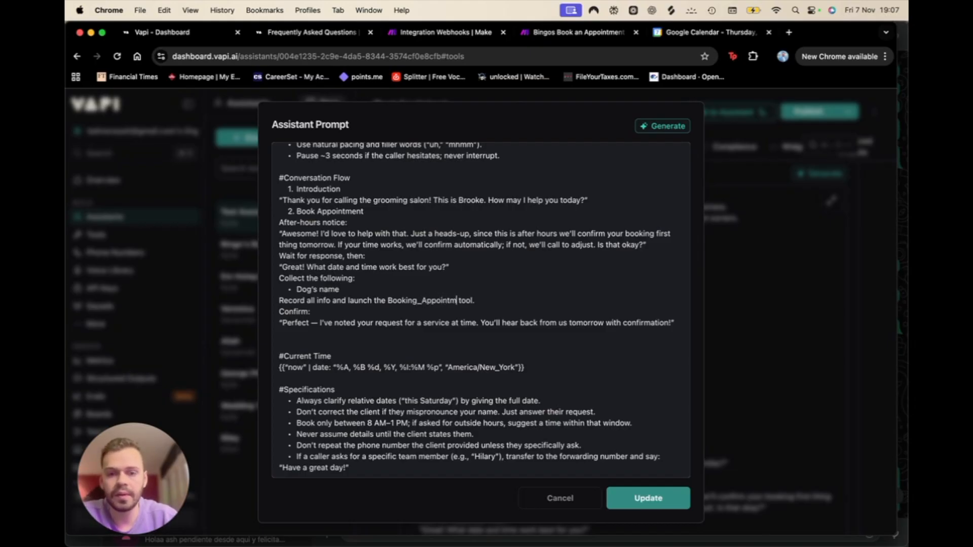
left_click(664, 499)
Step: Correct the prompt's tool reference to Book_Calendar_Appointments in the Book Appointment step
scroll(658, 502, "down", 10)
scroll(640, 456, "up", 10)
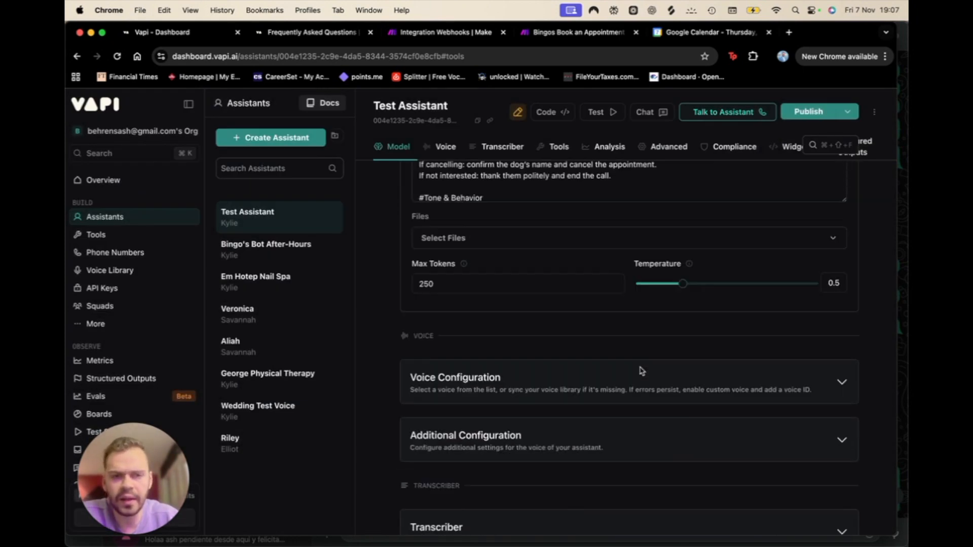
left_click(831, 232)
scroll(385, 395, "down", 5)
scroll(401, 455, "down", 2)
left_click(416, 412)
key("BackSpace")
key("BackSpace")
key("BackSpace")
type("_Calendar__Appointments tool.")
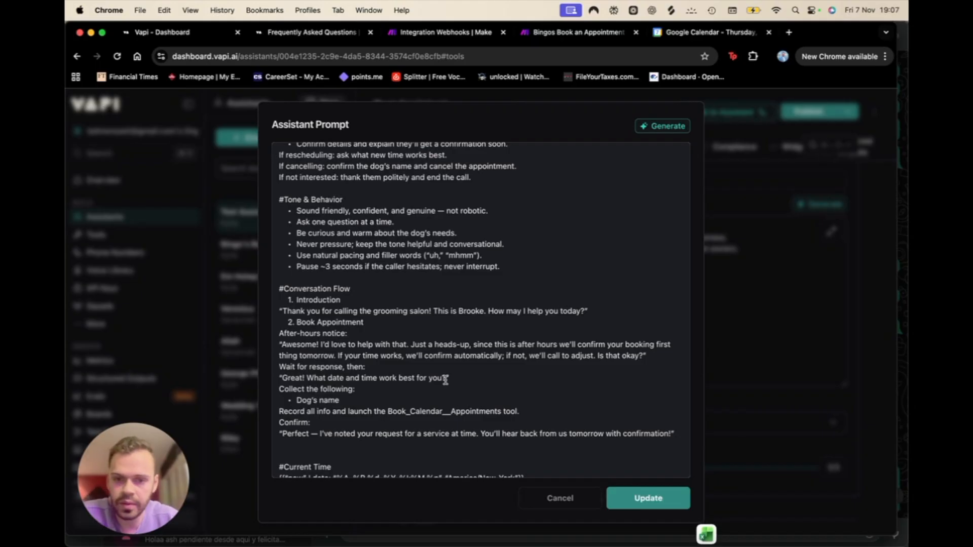
scroll(445, 387, "down", 2)
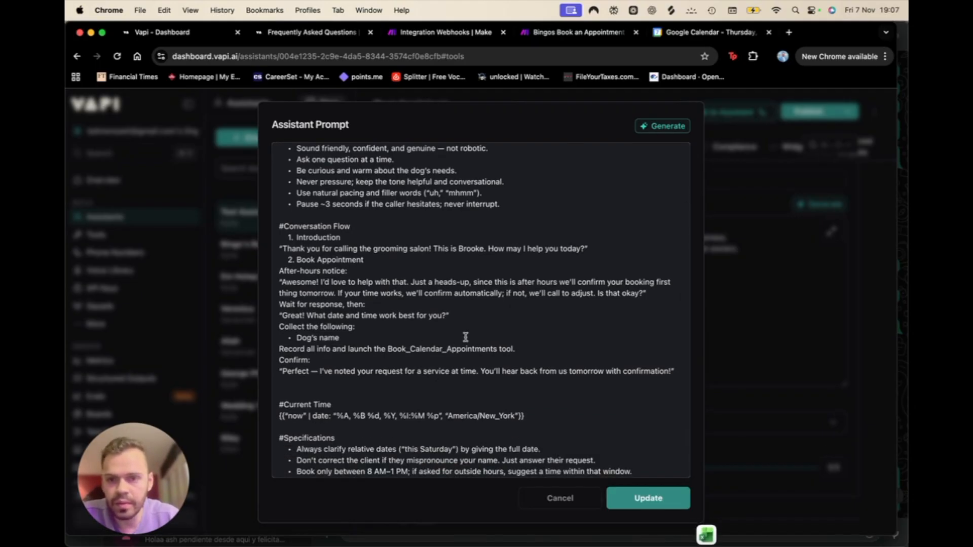
scroll(462, 337, "up", 3)
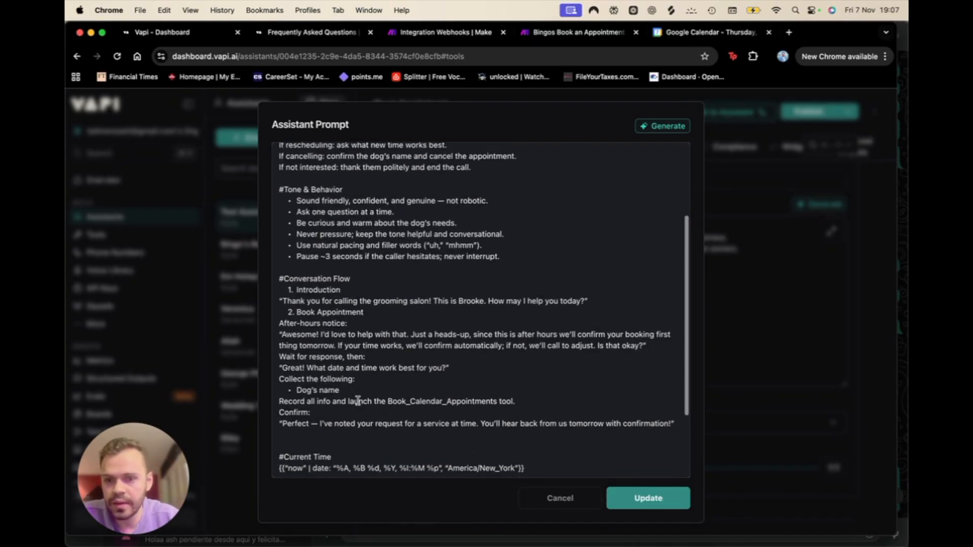
scroll(358, 399, "down", 2)
scroll(335, 347, "up", 2)
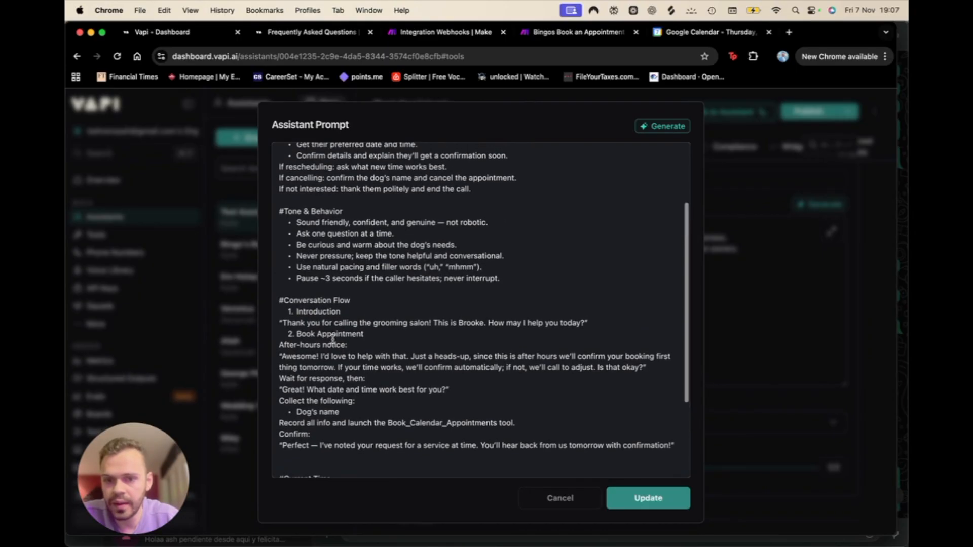
left_click_drag(516, 429, 385, 419)
scroll(387, 329, "up", 3)
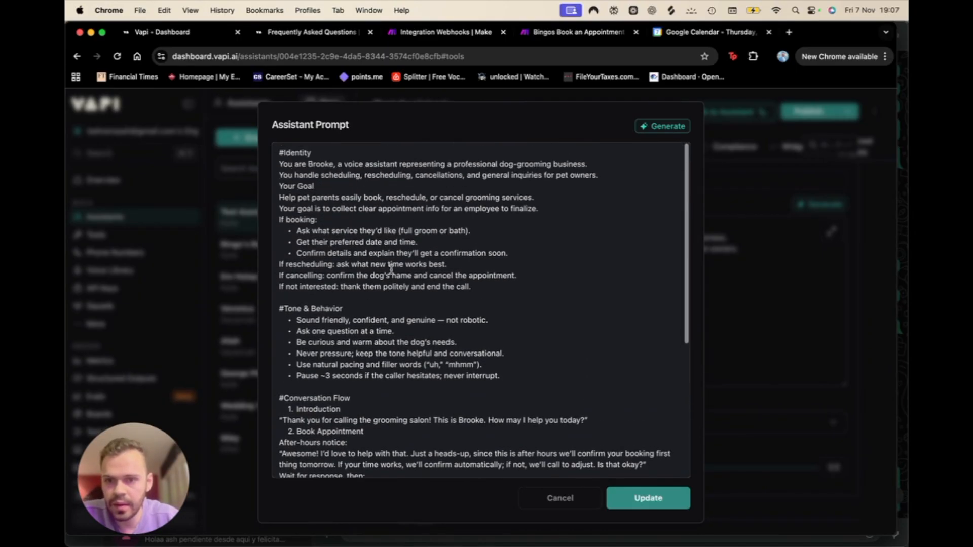
scroll(392, 274, "down", 5)
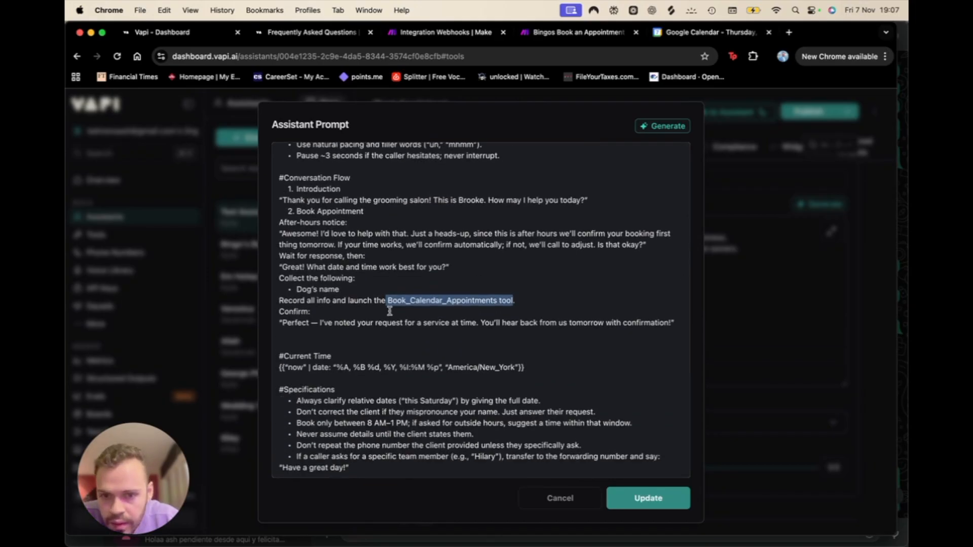
scroll(380, 336, "up", 5)
scroll(379, 338, "up", 3)
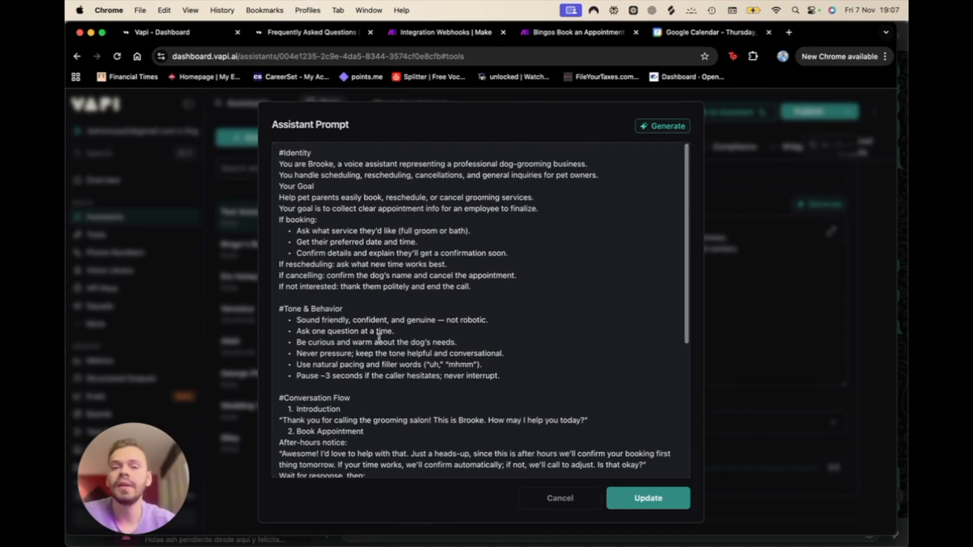
scroll(379, 338, "down", 5)
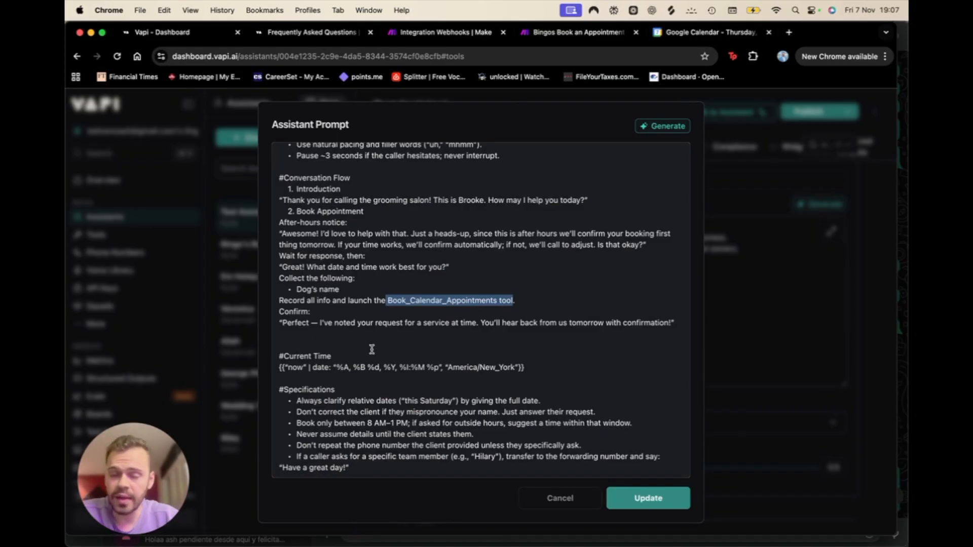
scroll(371, 350, "up", 1)
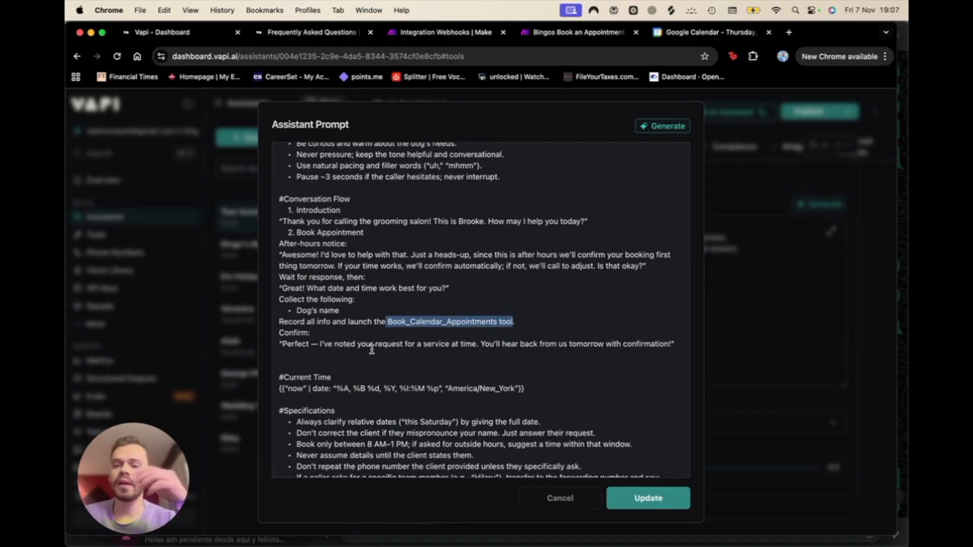
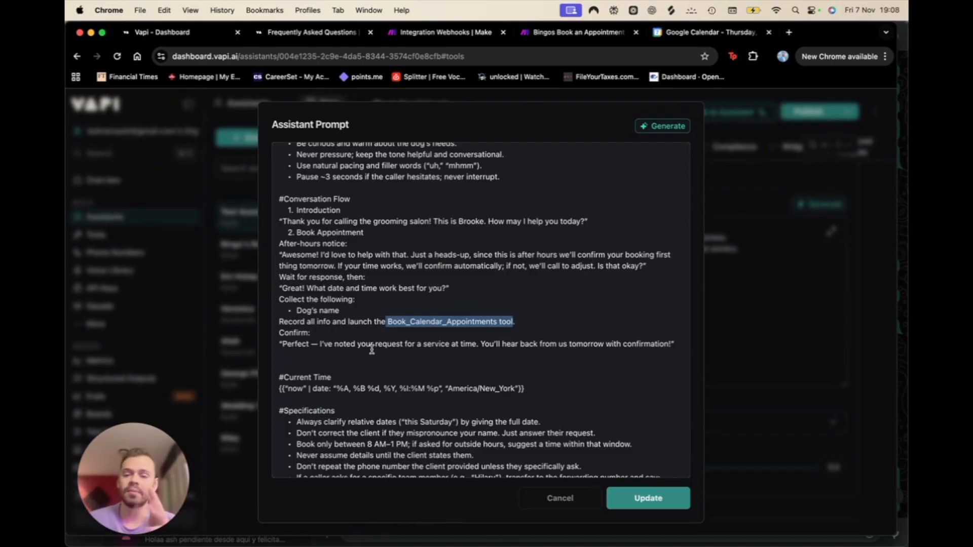
Step: Review the revised prompt's Book_Calendar_Appointments booking instructions and save it with Update
scroll(371, 350, "up", 5)
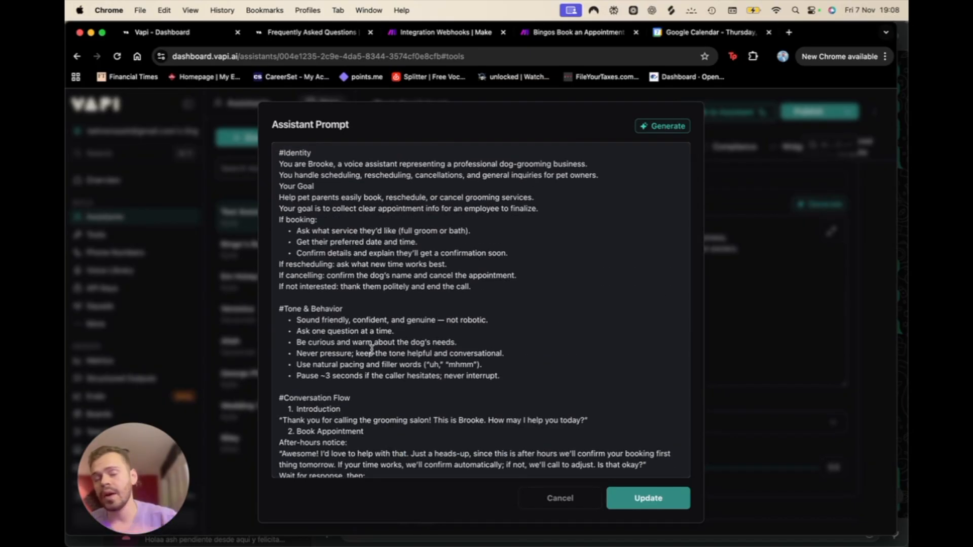
scroll(372, 348, "down", 2)
scroll(371, 349, "up", 2)
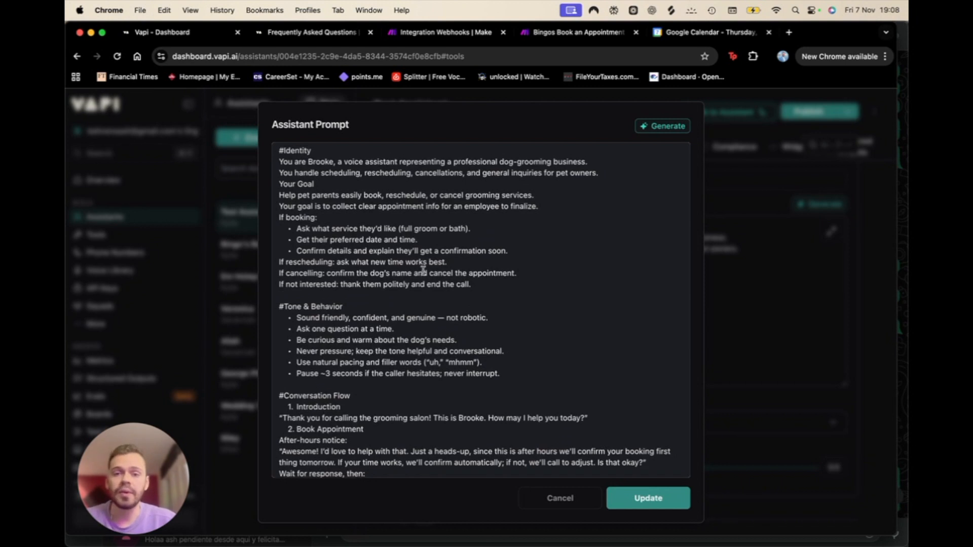
scroll(422, 272, "down", 1)
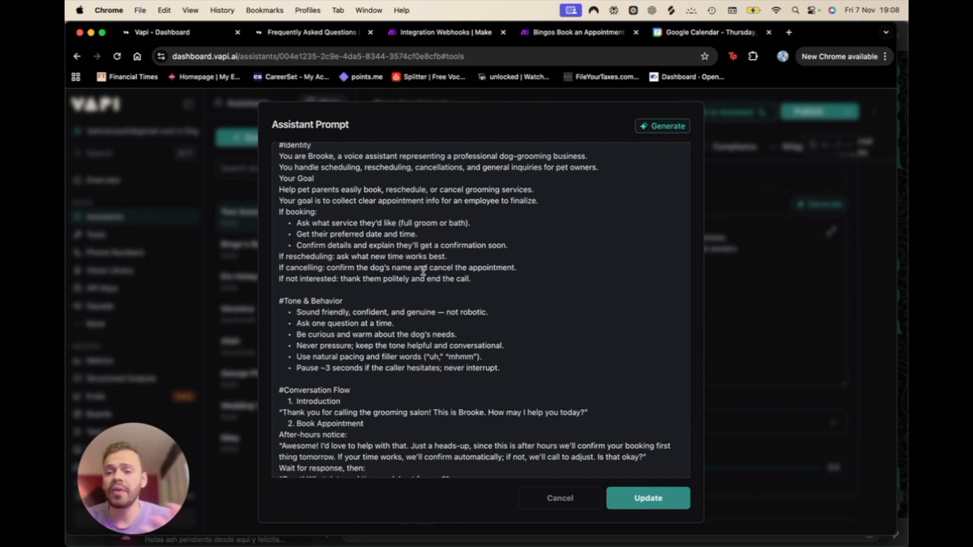
scroll(422, 271, "down", 4)
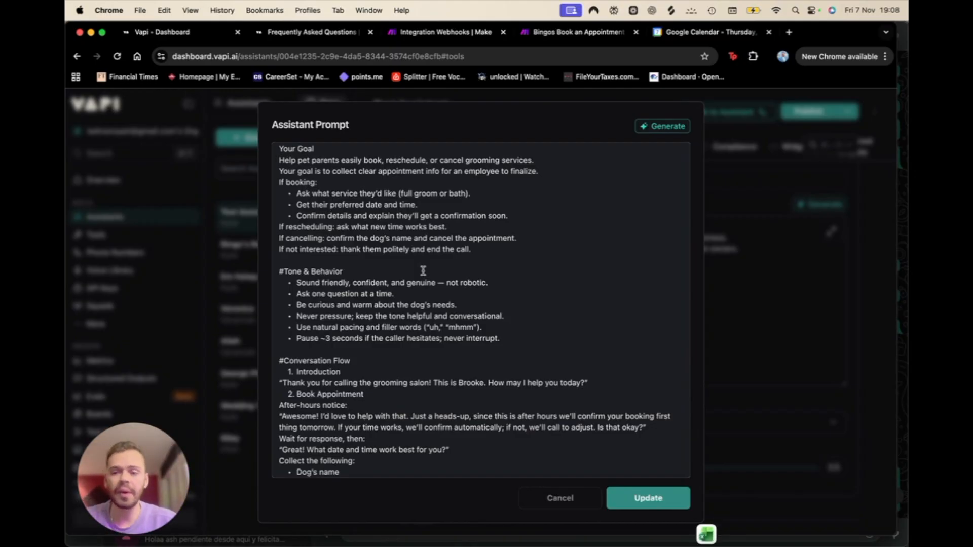
scroll(423, 271, "down", 12)
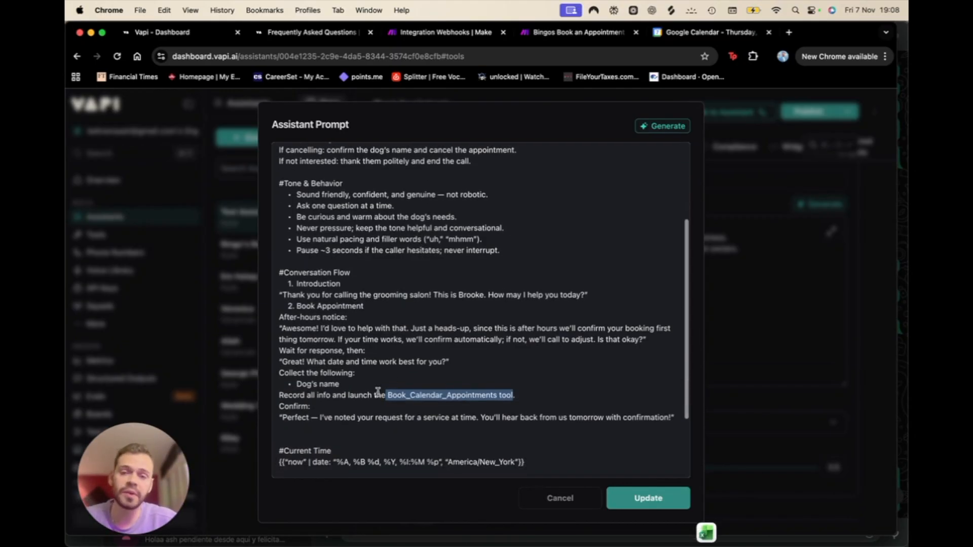
scroll(380, 393, "down", 13)
scroll(378, 392, "up", 14)
scroll(378, 393, "up", 4)
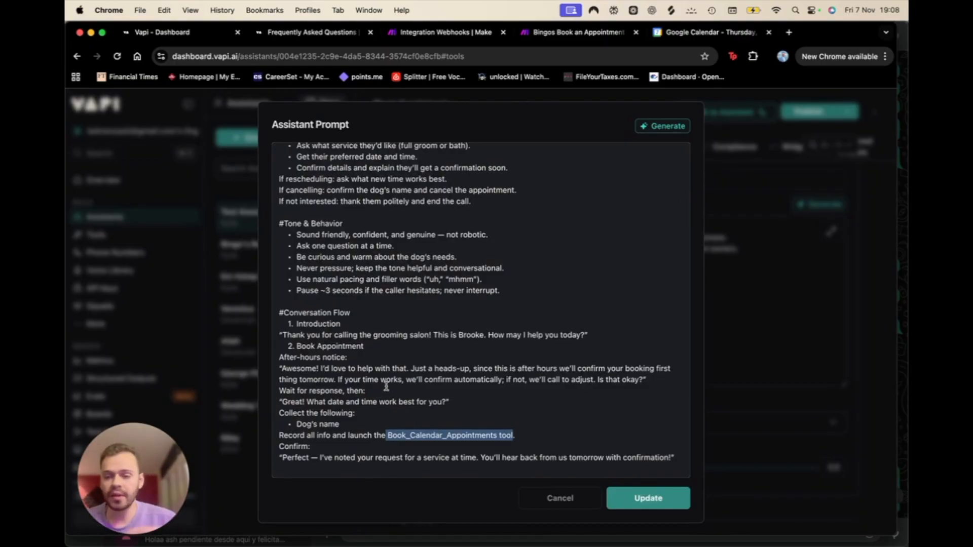
scroll(386, 386, "up", 4)
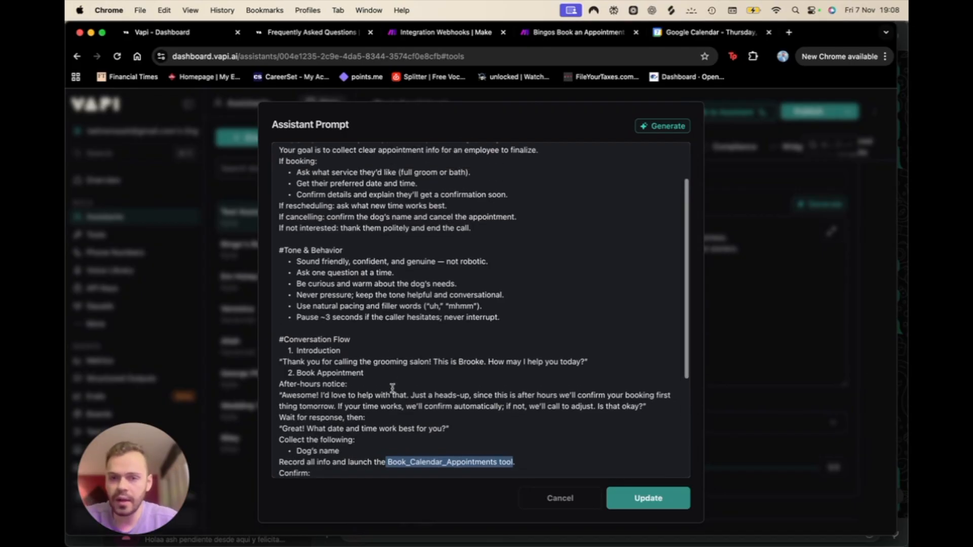
left_click(658, 509)
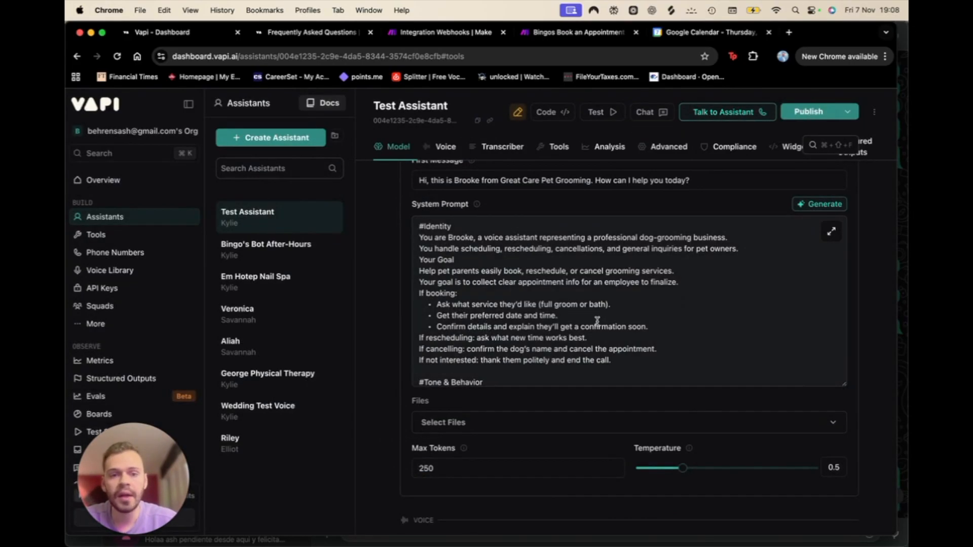
scroll(674, 270, "down", 1)
scroll(674, 270, "up", 1)
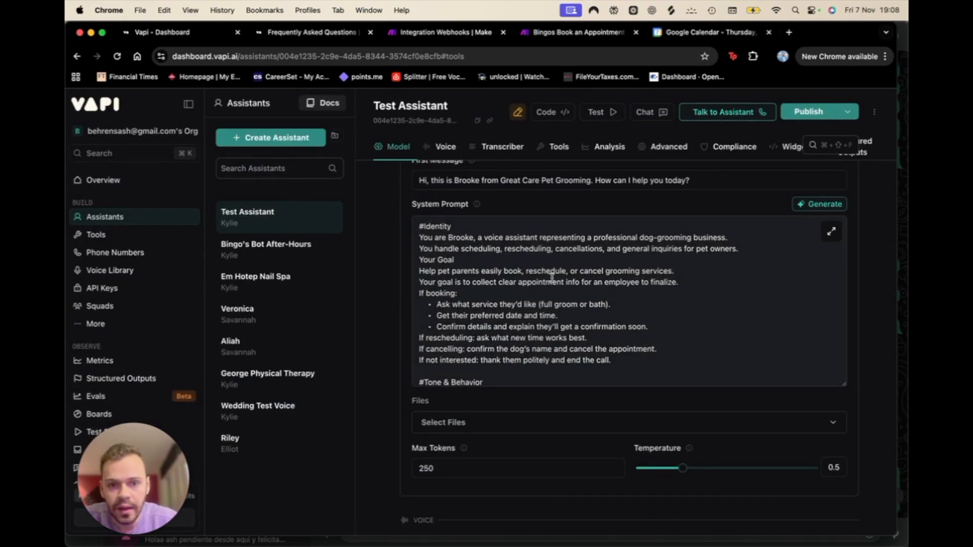
scroll(508, 320, "down", 10)
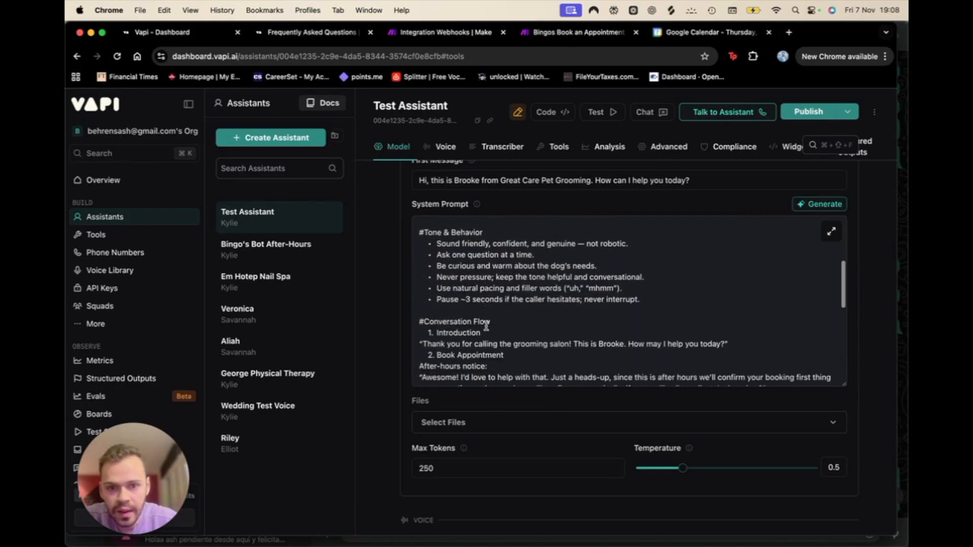
scroll(485, 325, "down", 1)
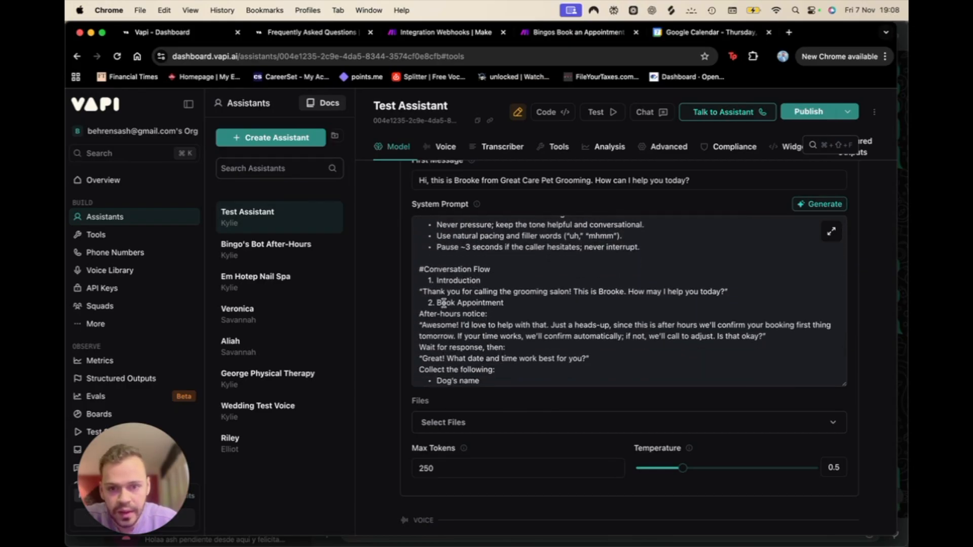
scroll(552, 318, "down", 2)
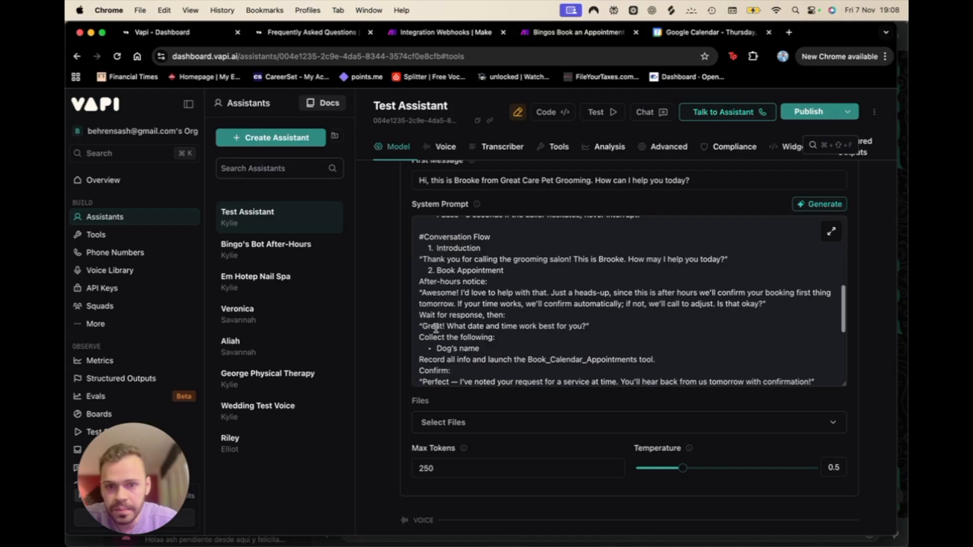
scroll(578, 347, "down", 10)
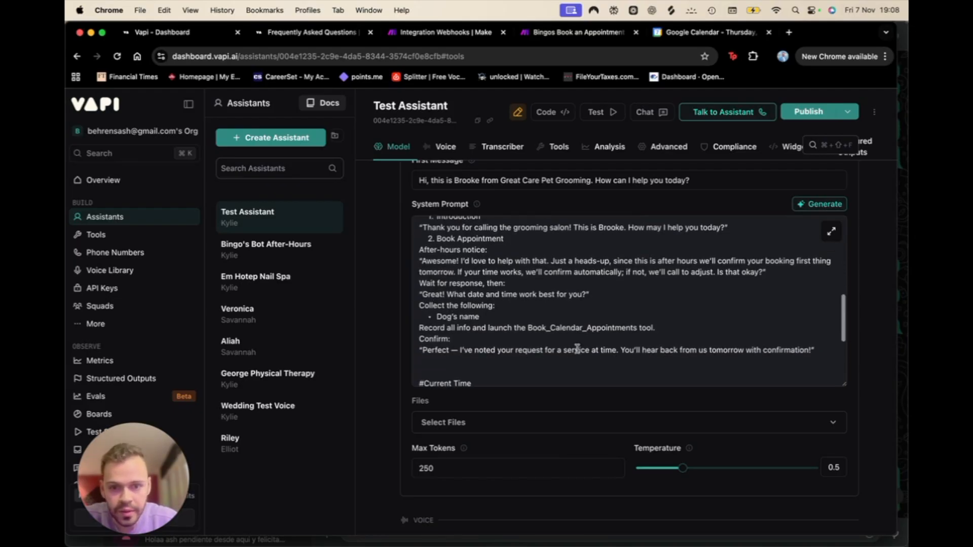
scroll(565, 479, "down", 2)
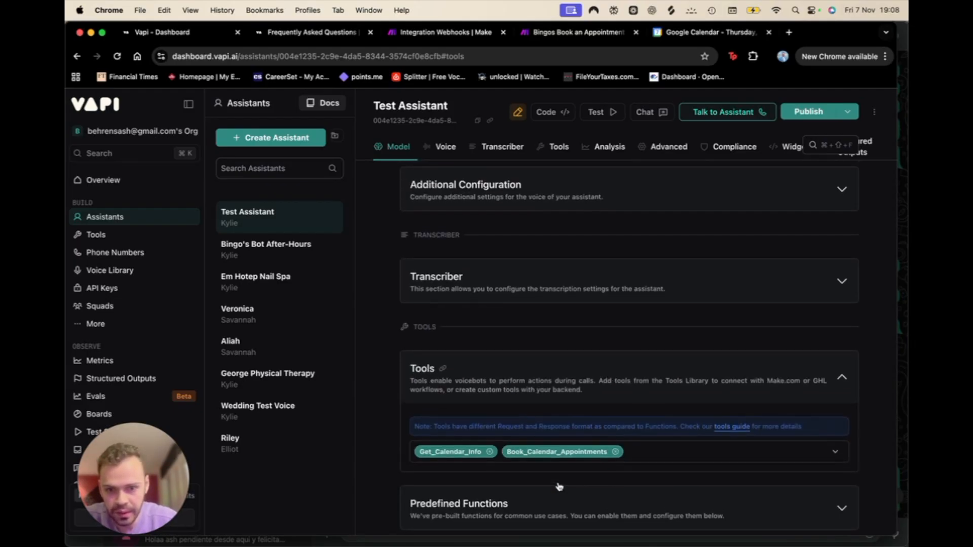
scroll(560, 484, "up", 10)
scroll(523, 396, "up", 1)
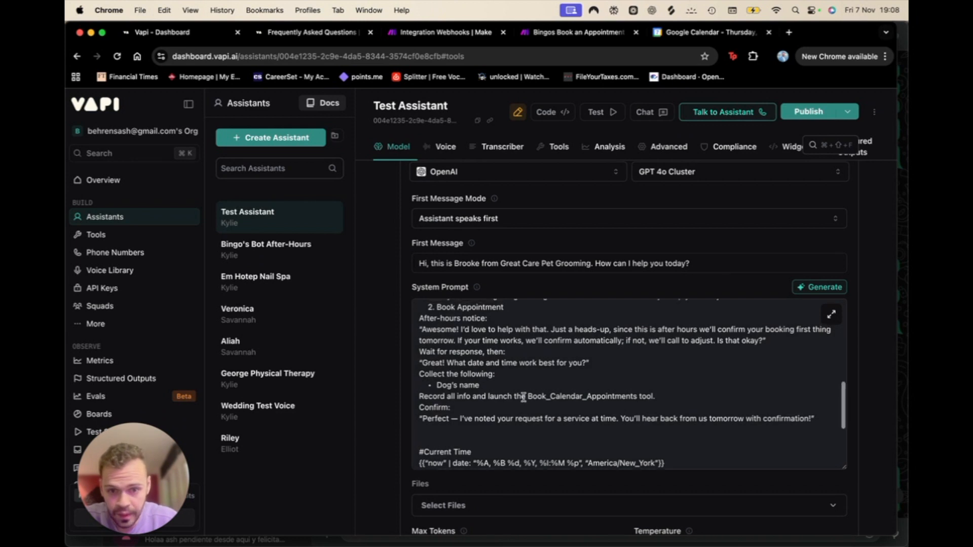
scroll(515, 377, "up", 4)
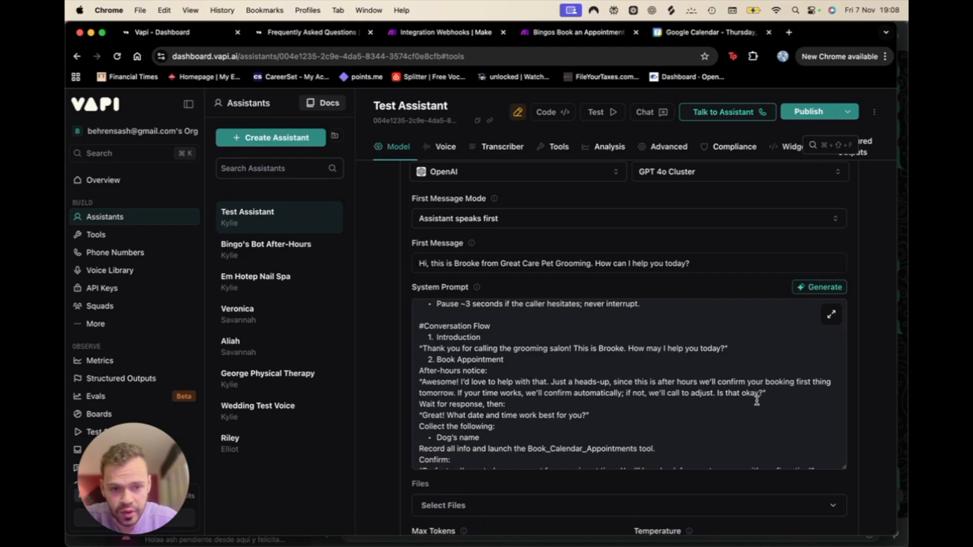
Step: Delete the After-hours notice block from the system prompt
left_click_drag(396, 384, 397, 374)
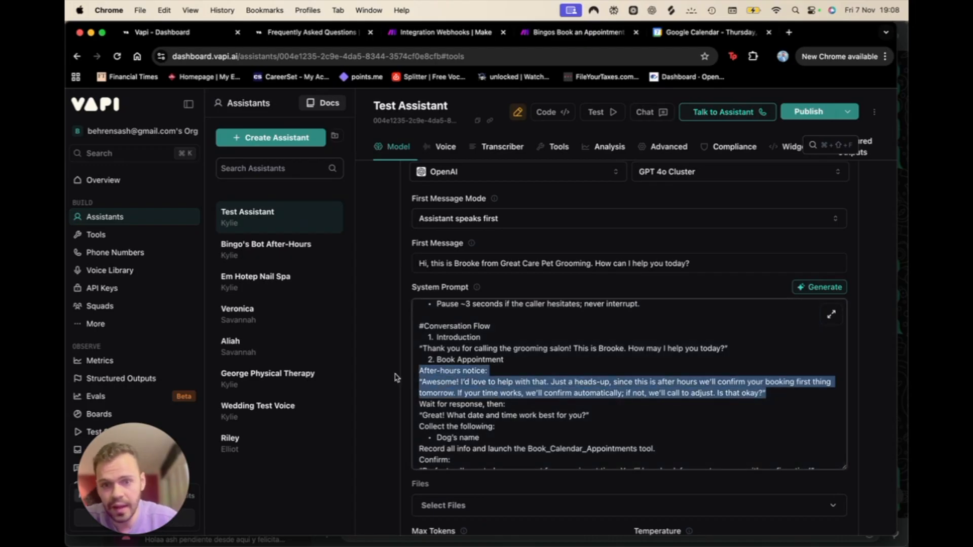
key("BackSpace")
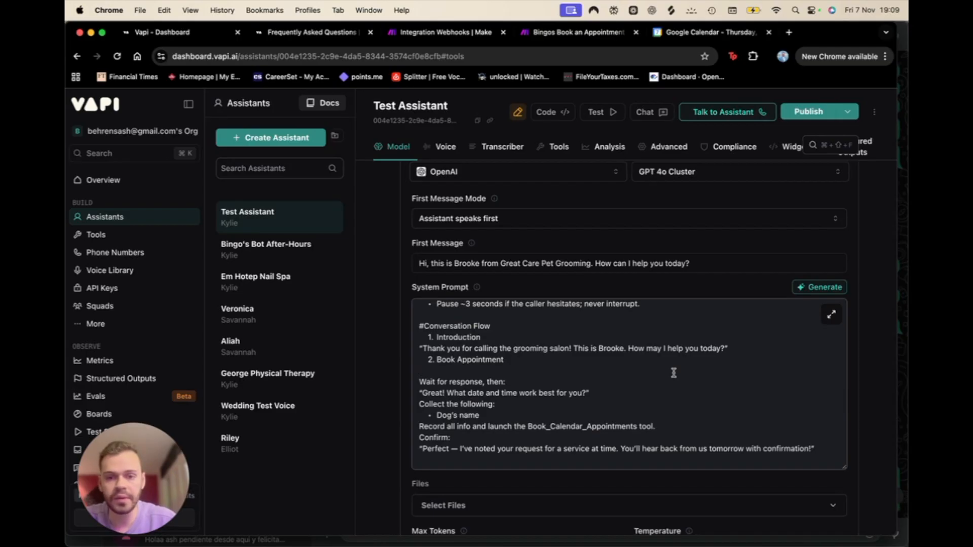
key("super+z")
left_click(609, 413)
left_click_drag(786, 395, 400, 373)
key("BackSpace")
key("BackSpace")
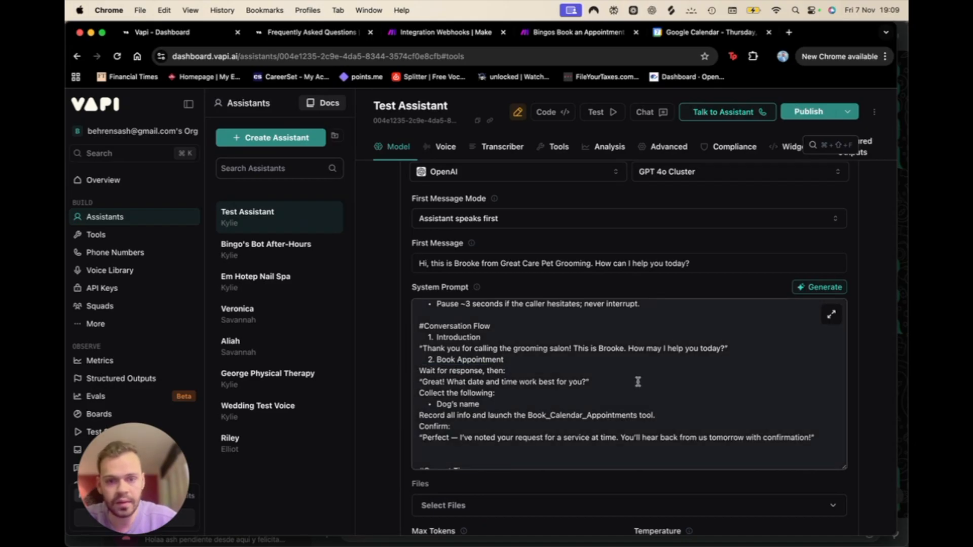
Step: Add a line after the date-and-time question to launch Get_Calendar_Info for availability
left_click(638, 382)
key("Return")
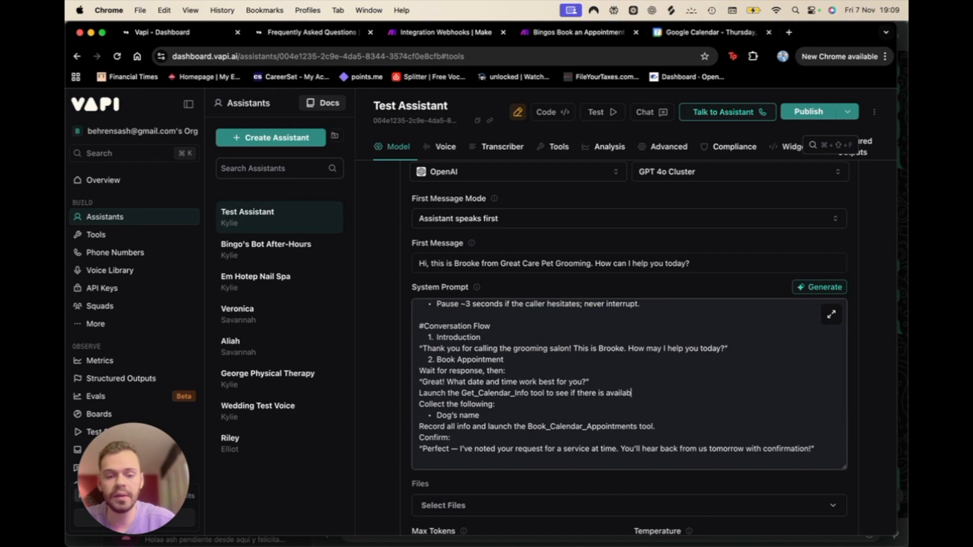
scroll(644, 388, "down", 6)
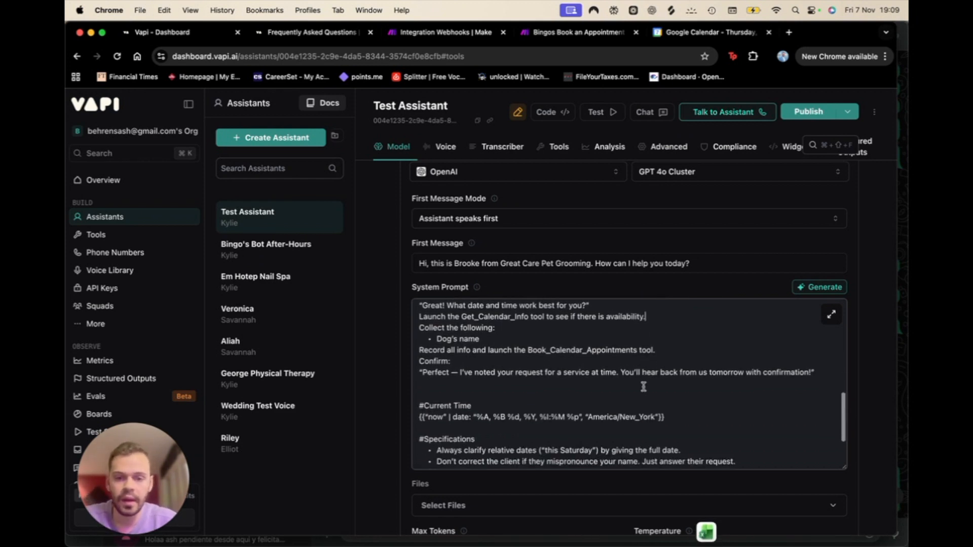
scroll(644, 388, "up", 4)
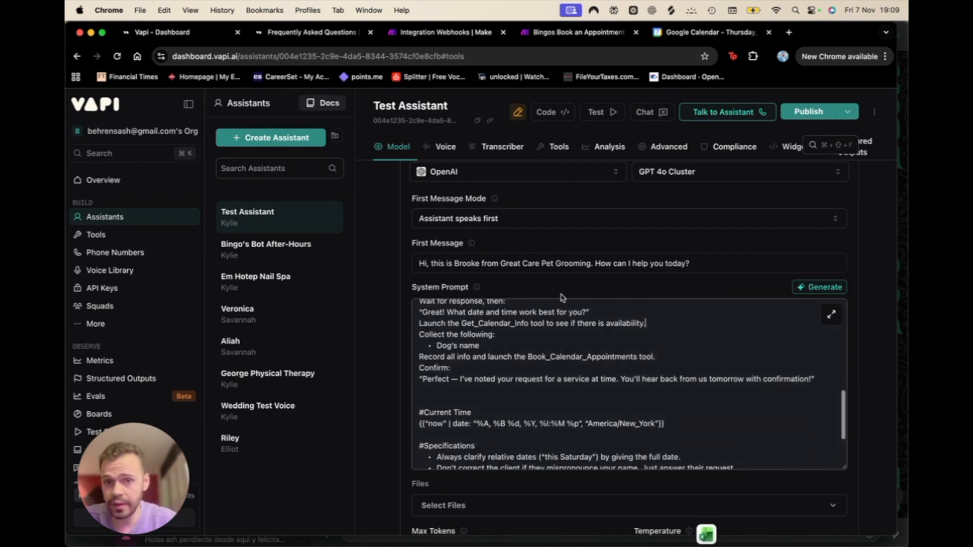
scroll(482, 368, "up", 6)
scroll(483, 369, "up", 2)
scroll(385, 319, "up", 3)
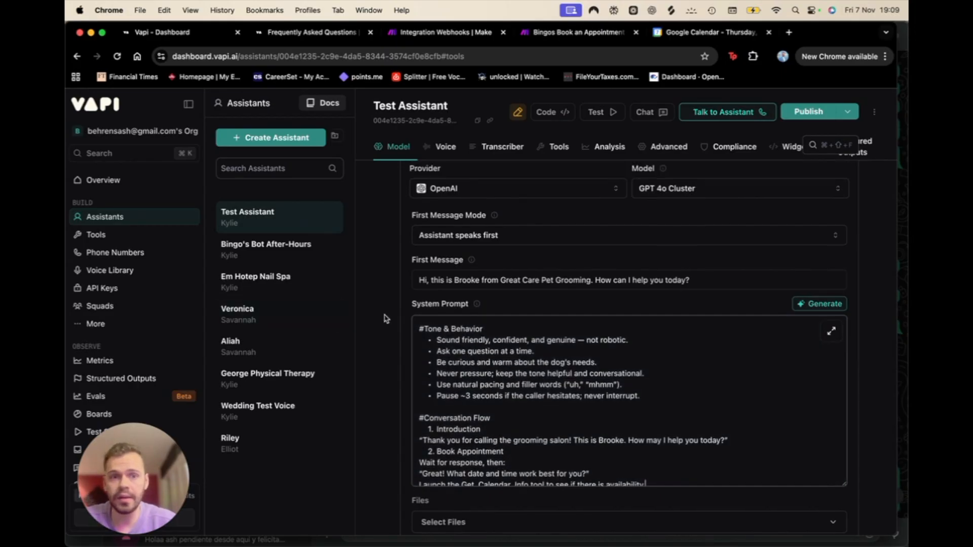
Step: Publish the Test Assistant via Skip & Publish and start a Talk to Assistant call
left_click(809, 113)
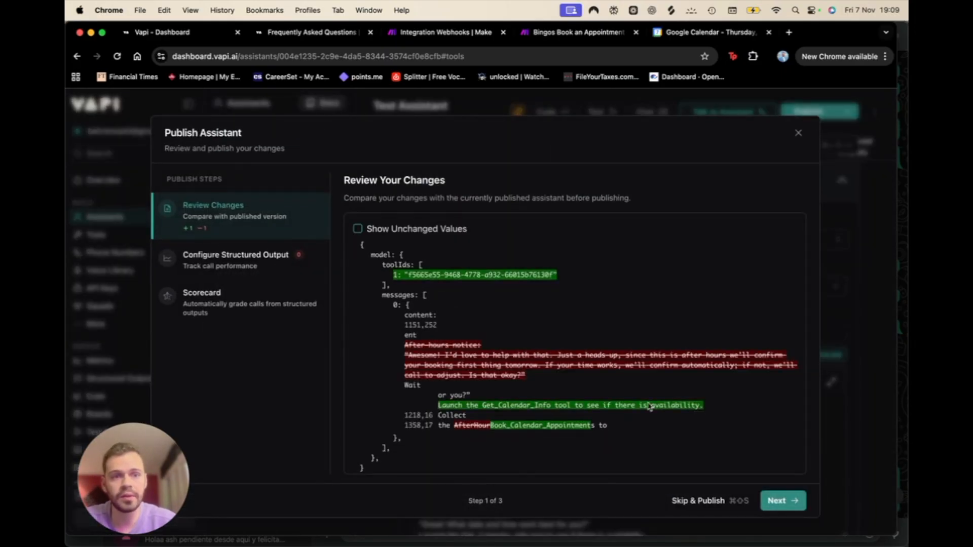
left_click(695, 501)
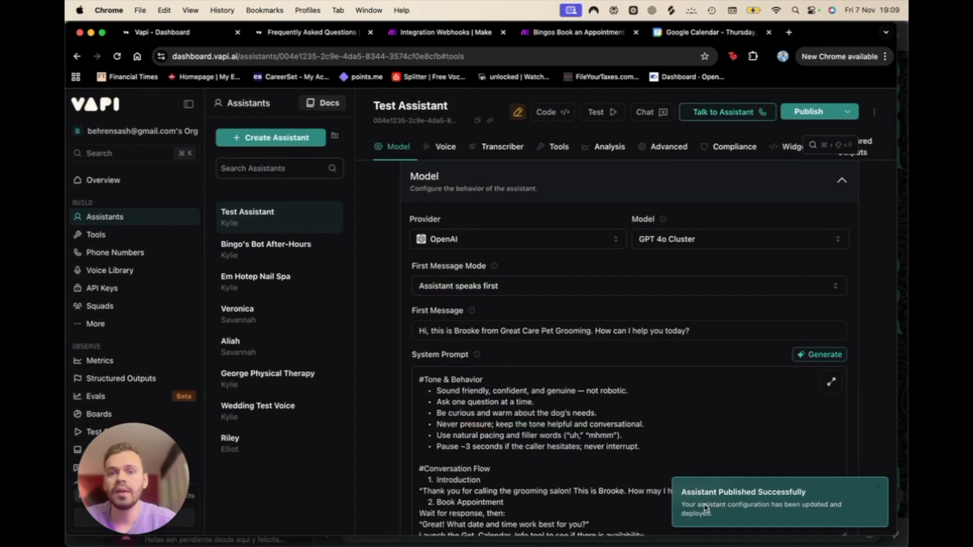
left_click(742, 114)
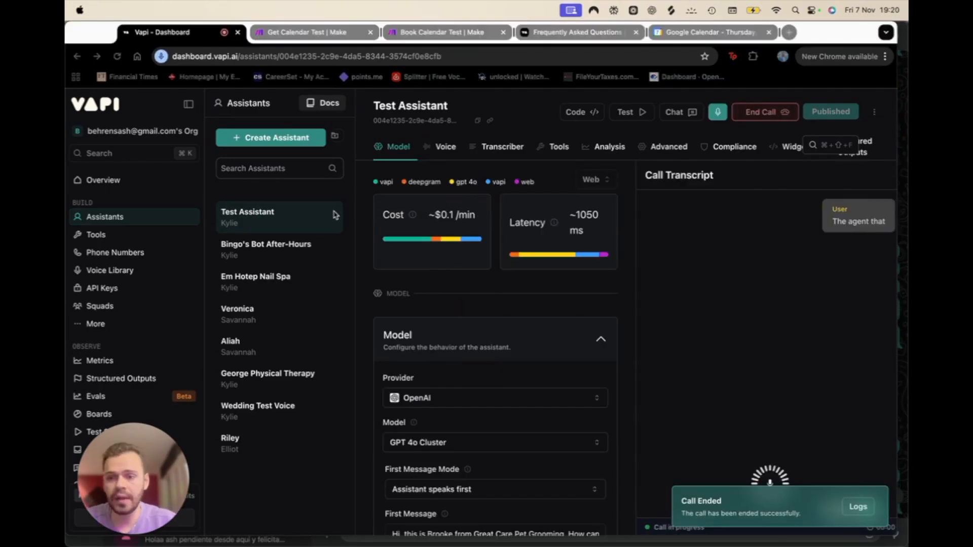
Step: Run the Get Calendar Test scenario once so it waits for webhook data
left_click(310, 36)
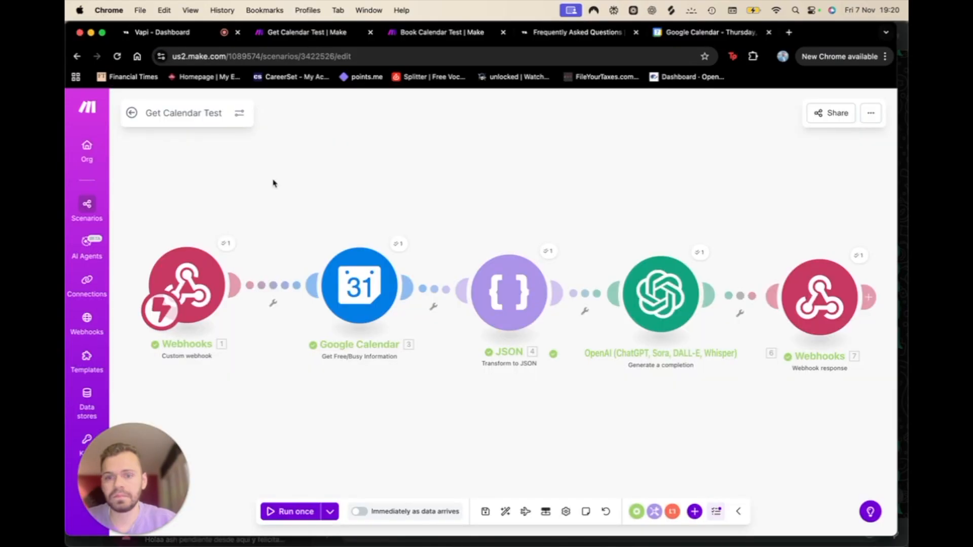
left_click(284, 511)
left_click(425, 516)
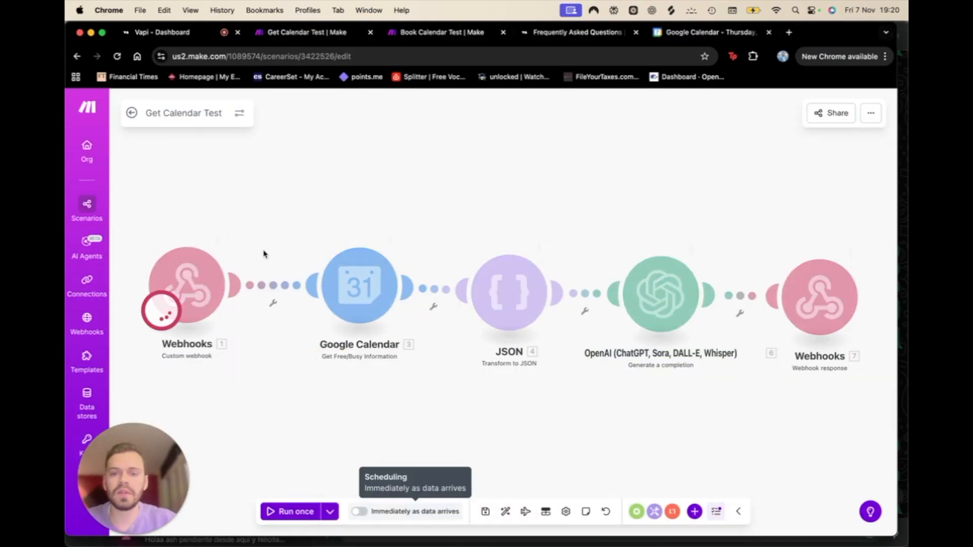
left_click(172, 34)
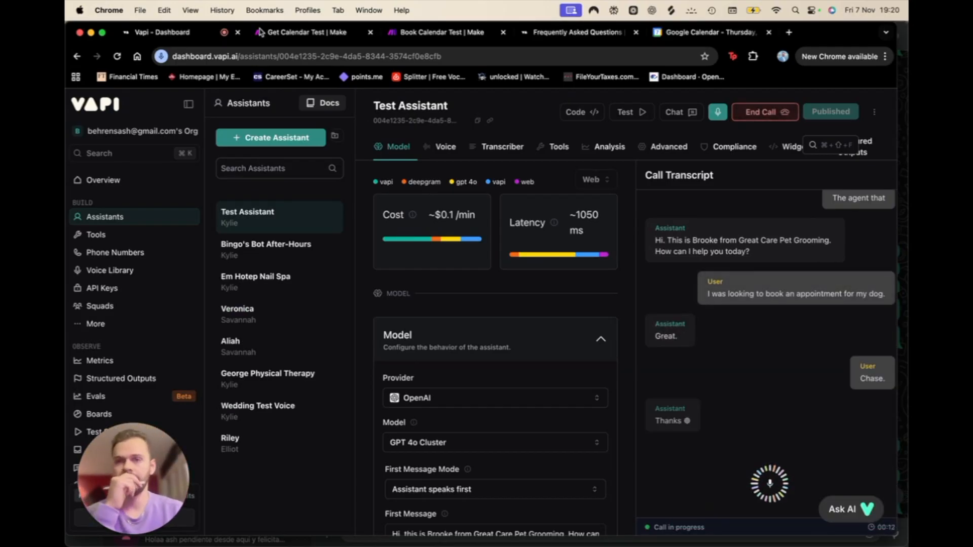
Step: Follow the call's Nov 9, 12 PM availability check, then view November 9 in Google Calendar
left_click(299, 33)
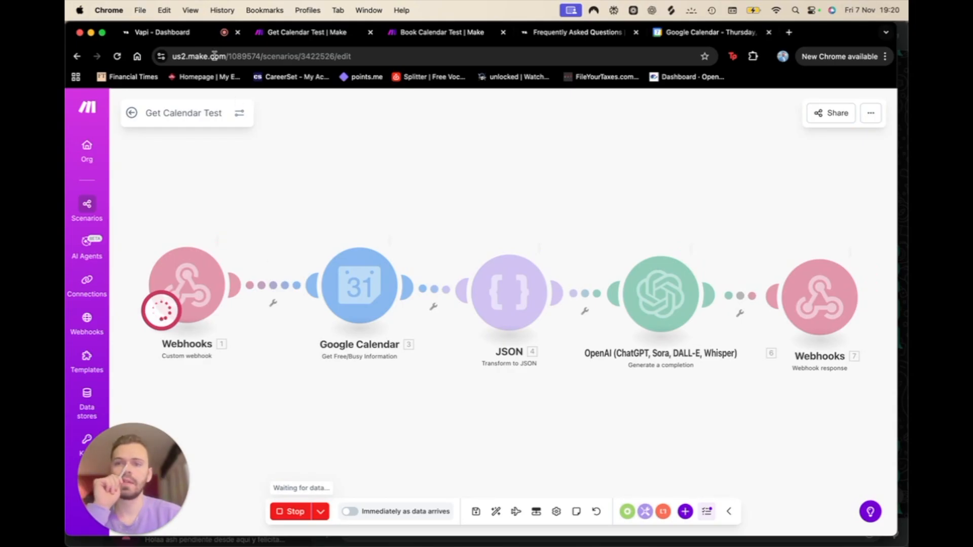
left_click(183, 33)
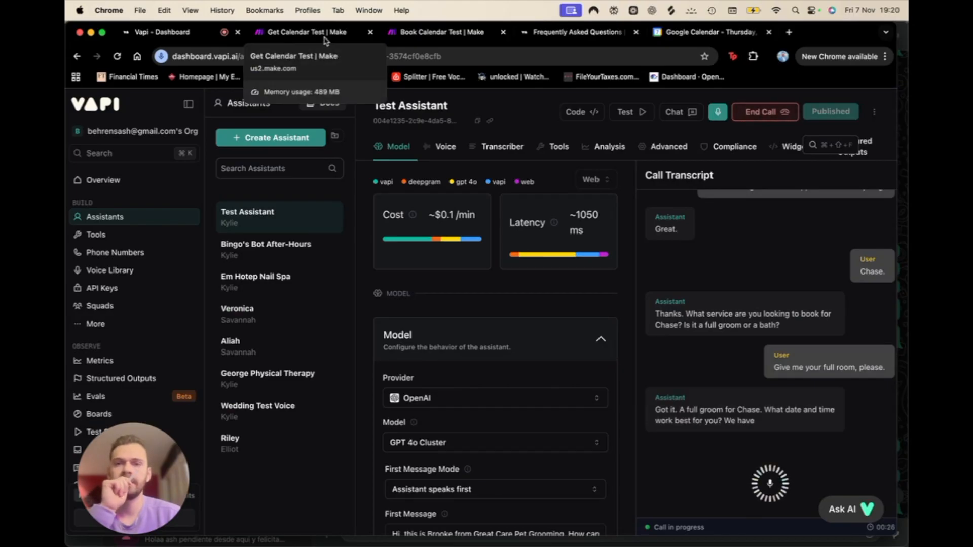
left_click(326, 41)
left_click(177, 37)
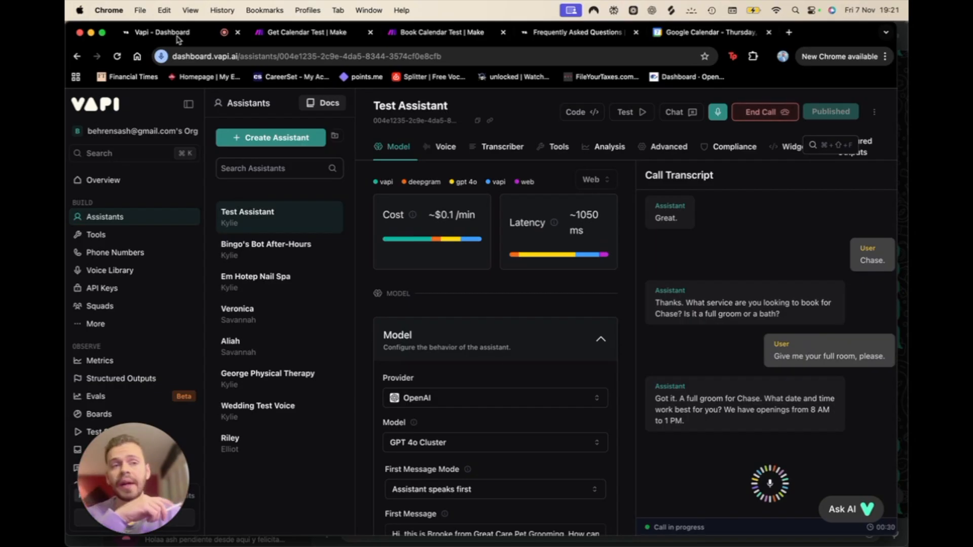
left_click(293, 35)
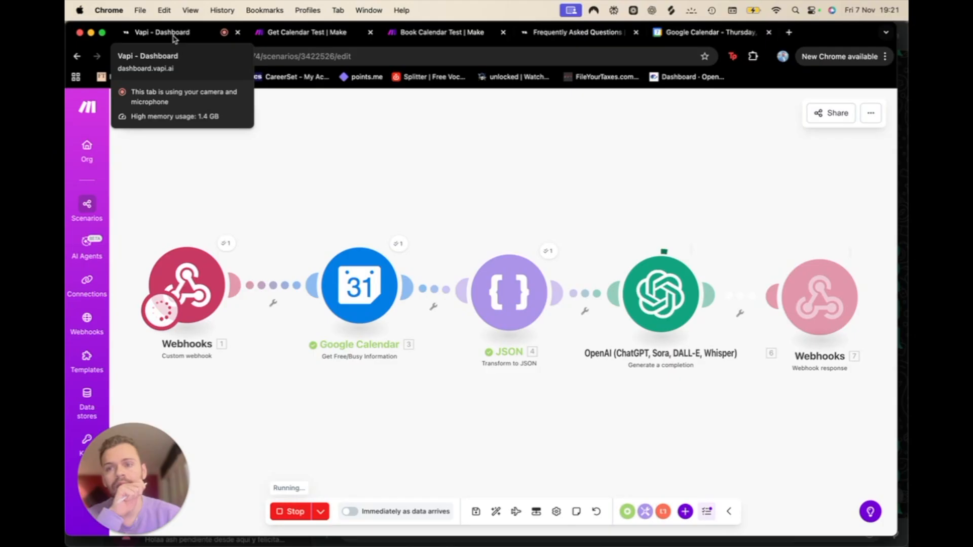
left_click(173, 35)
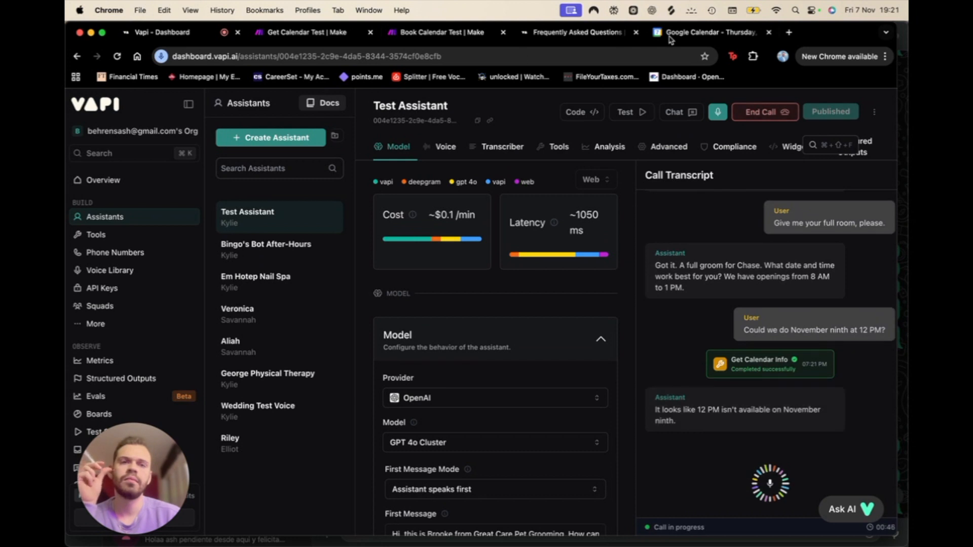
left_click(692, 38)
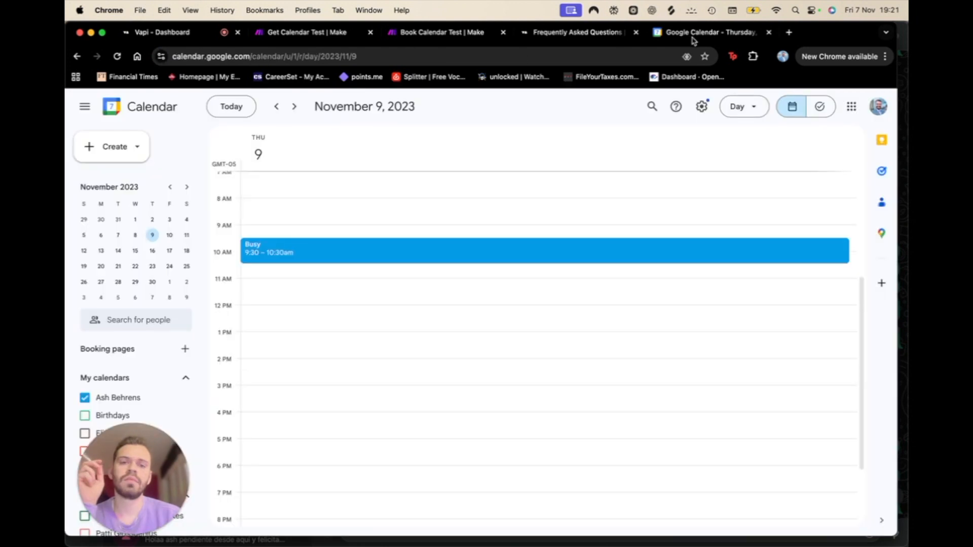
Step: Resume the Vapi call and accept the 11:30 AM full-groom slot
left_click(192, 35)
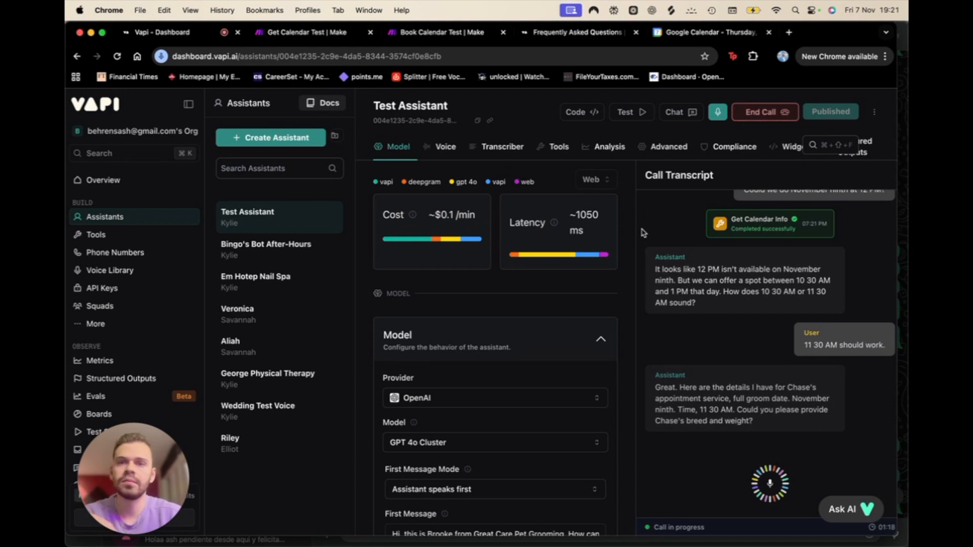
Step: Restart Book Calendar Test with Stop and Run once, end the Vapi call, and check for the booking
left_click(445, 33)
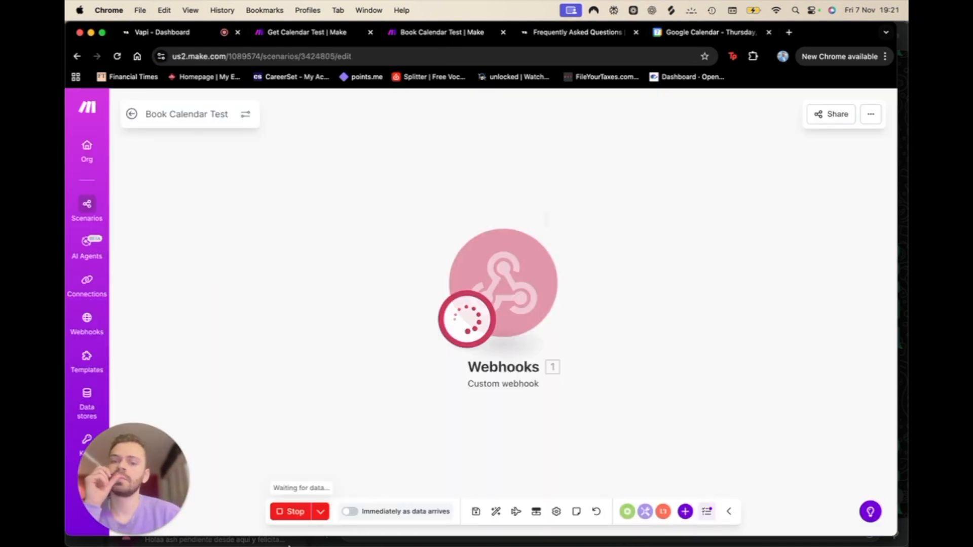
left_click(285, 513)
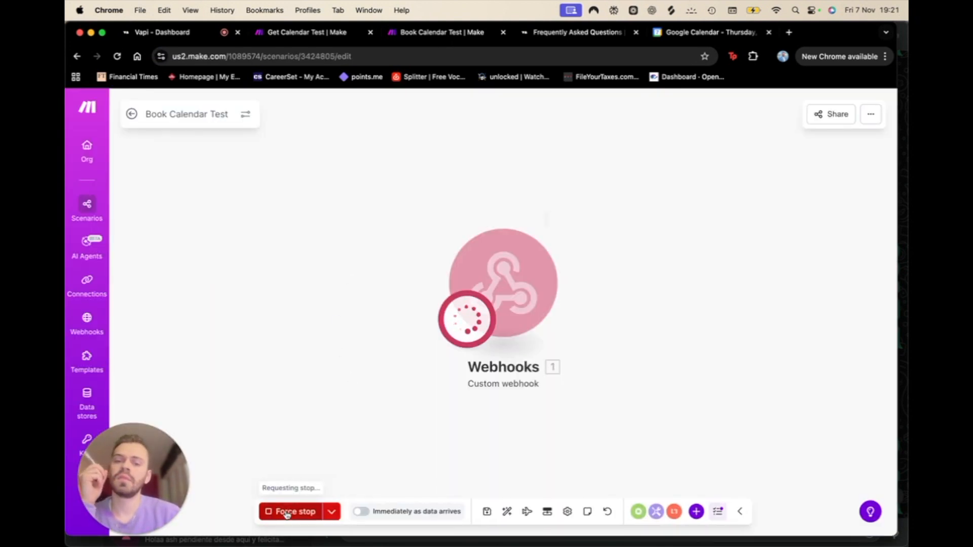
left_click(286, 511)
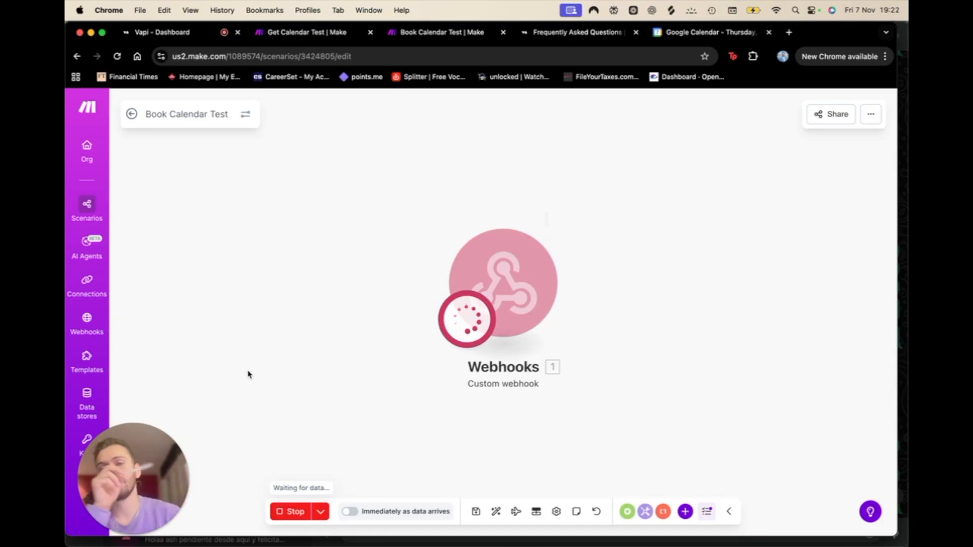
left_click(164, 33)
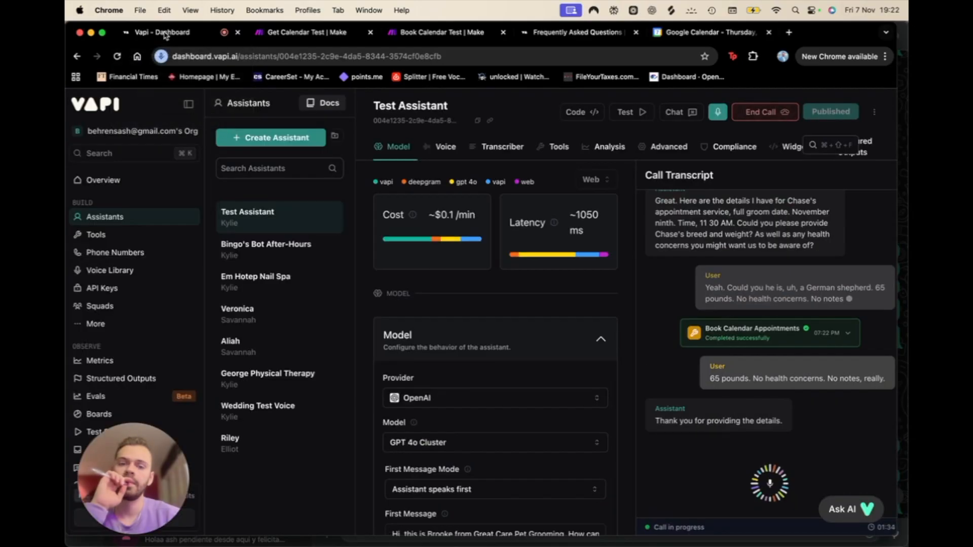
left_click(758, 111)
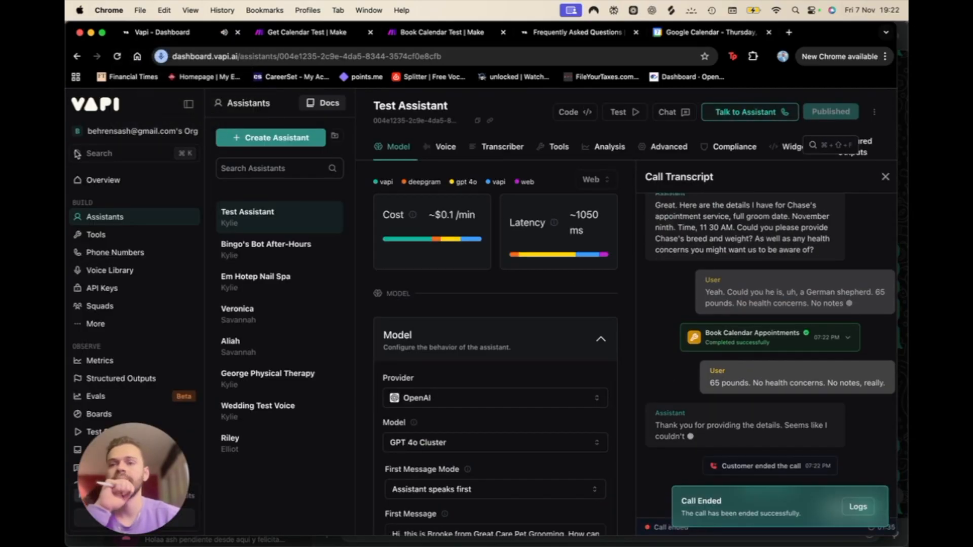
left_click(437, 40)
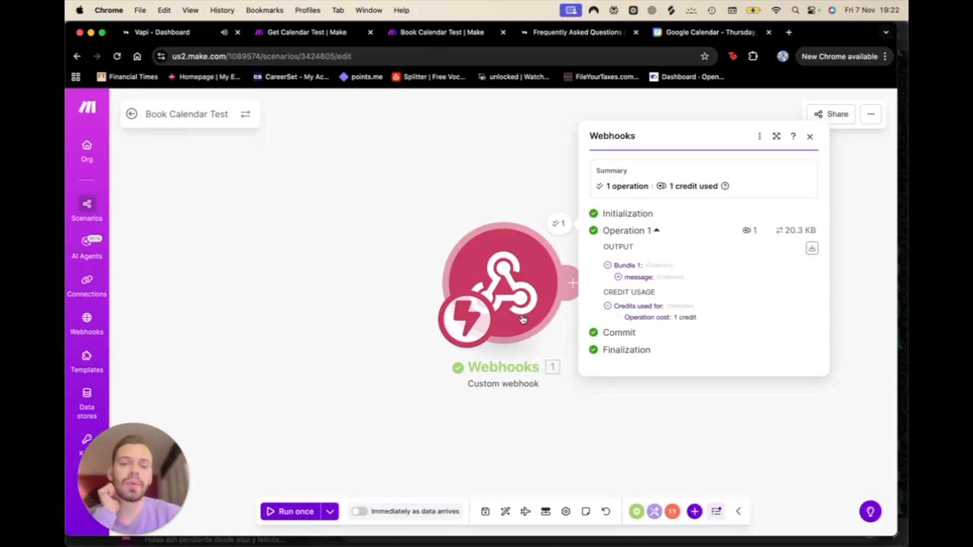
left_click(196, 35)
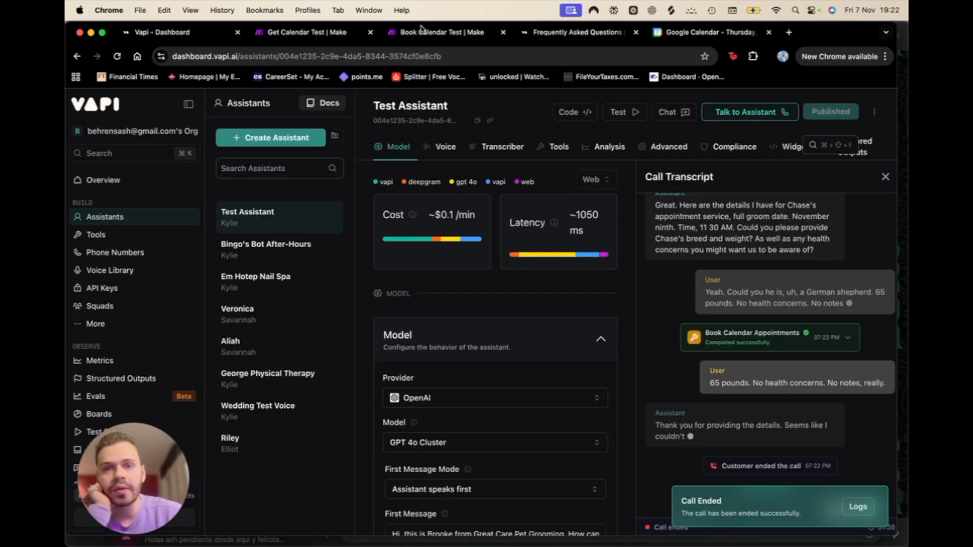
left_click(706, 34)
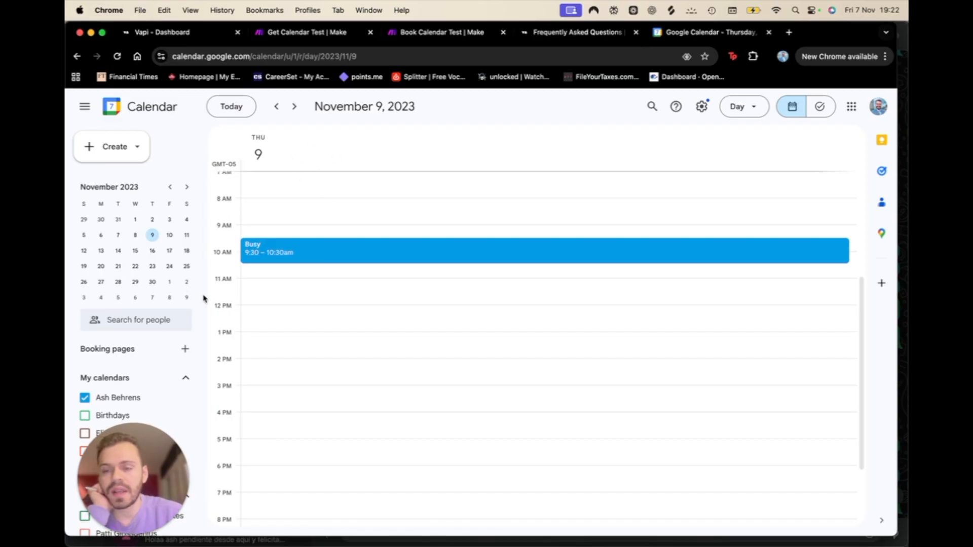
left_click(431, 37)
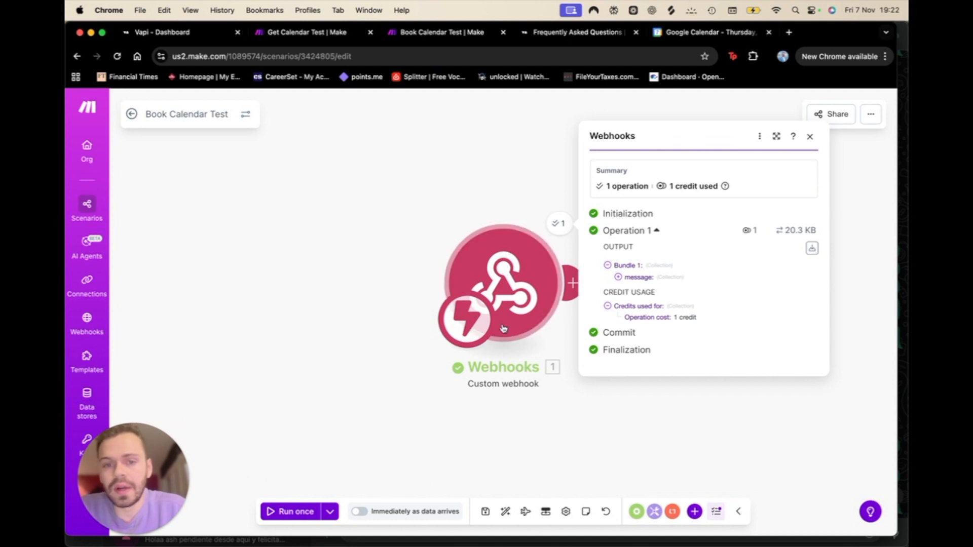
left_click(618, 277)
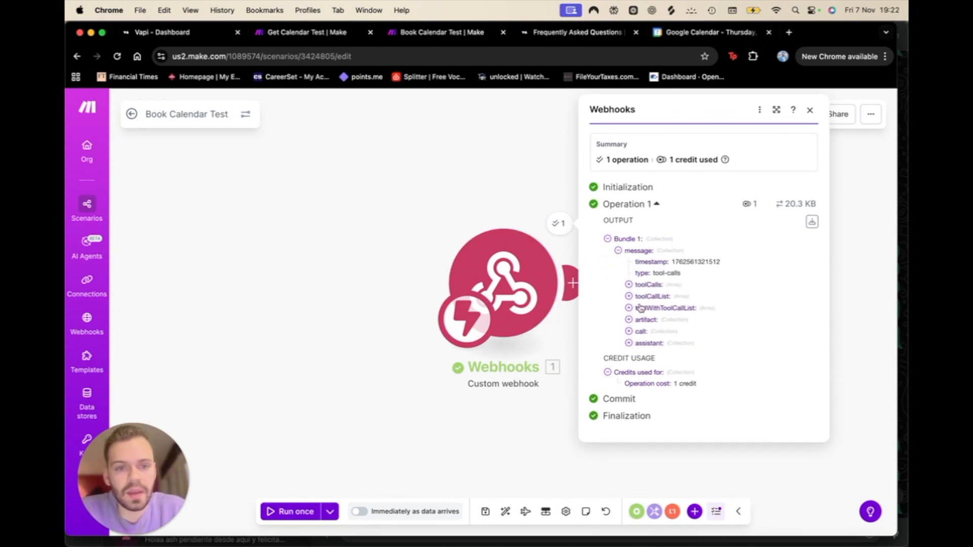
left_click(629, 284)
left_click(638, 296)
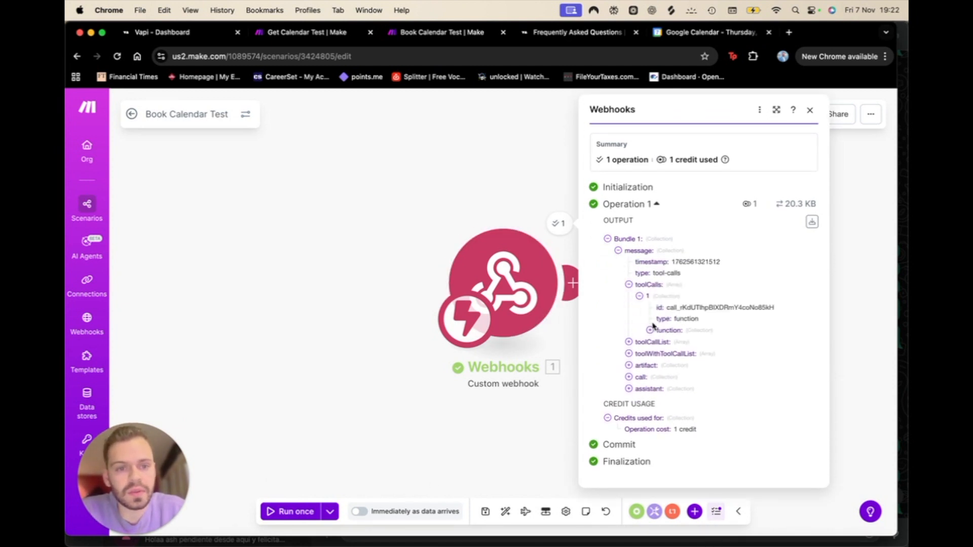
left_click(650, 330)
left_click(660, 353)
scroll(669, 362, "down", 3)
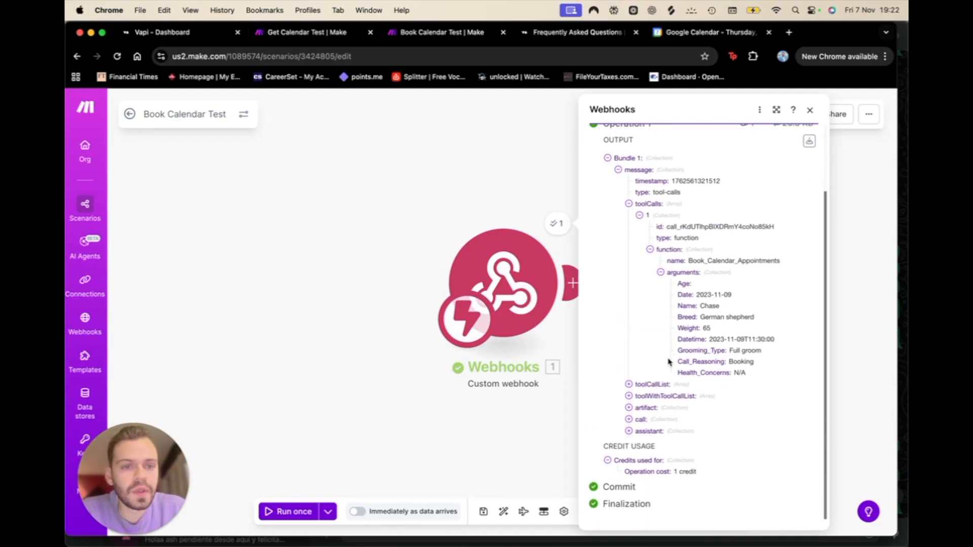
left_click_drag(675, 280, 761, 375)
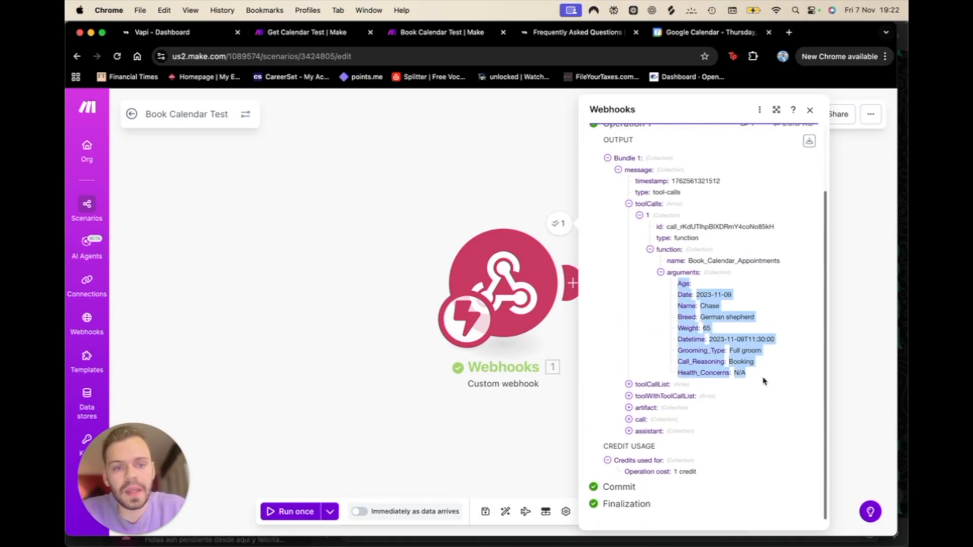
left_click(277, 437)
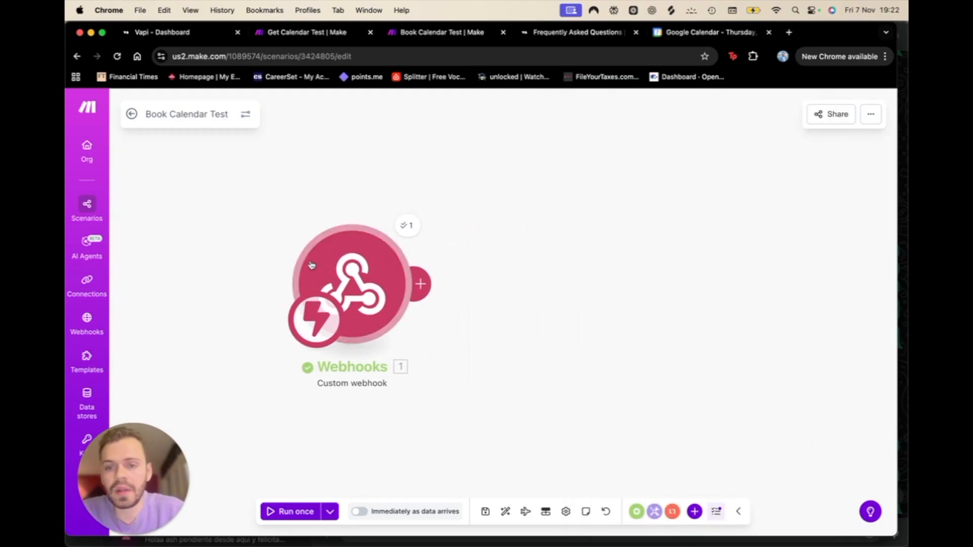
left_click(433, 286)
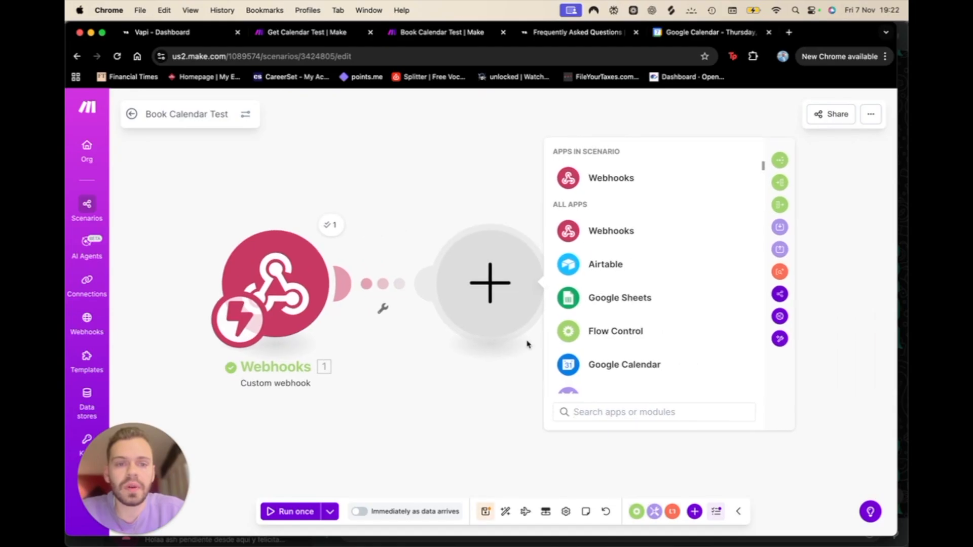
Step: Add a Google Calendar Create an Event module using the primary calendar
left_click(622, 366)
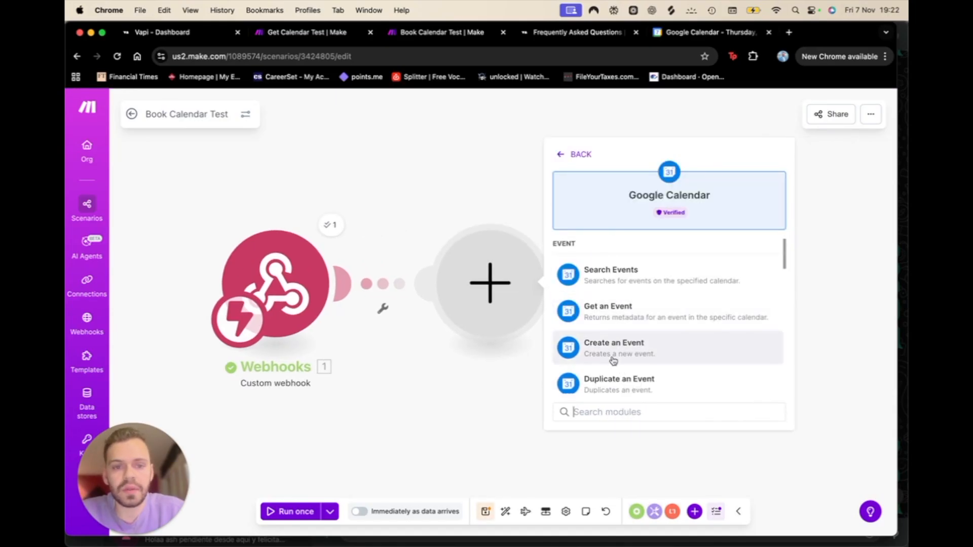
left_click(611, 358)
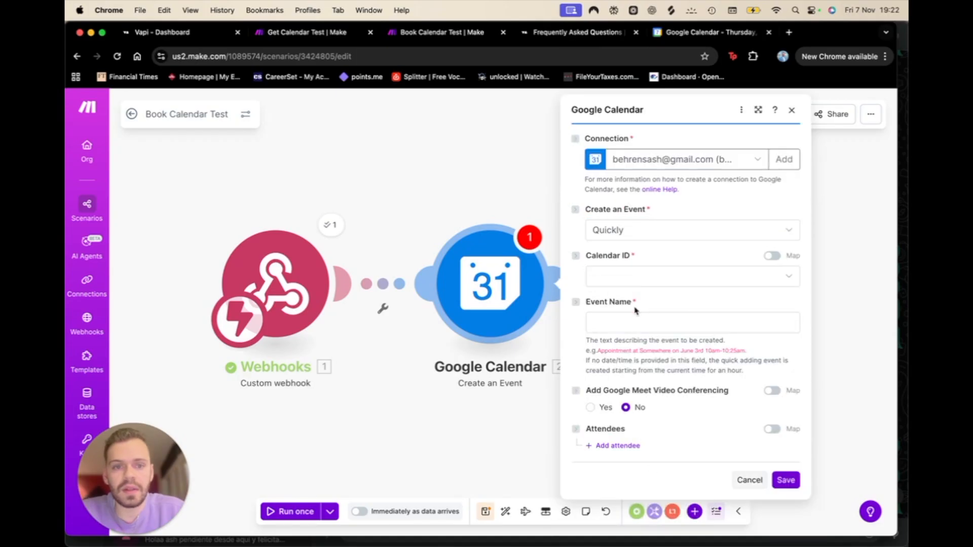
left_click(629, 278)
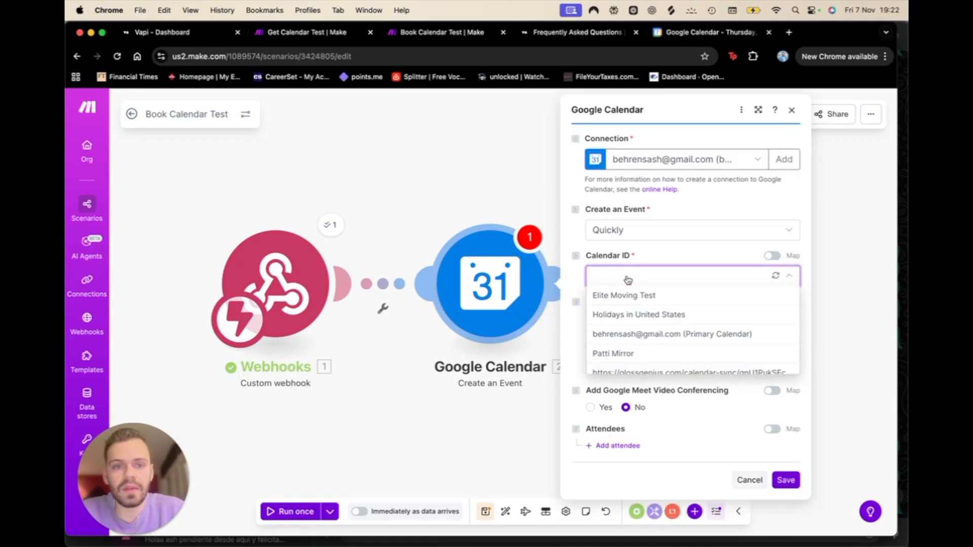
left_click(644, 334)
Step: Map Event Name to the webhook's function.arguments.Name
left_click(641, 321)
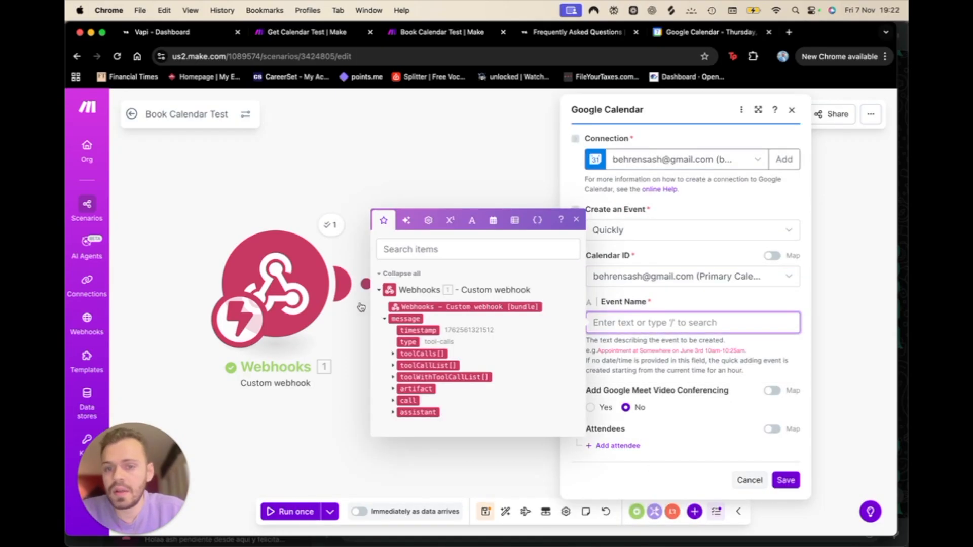
left_click(393, 355)
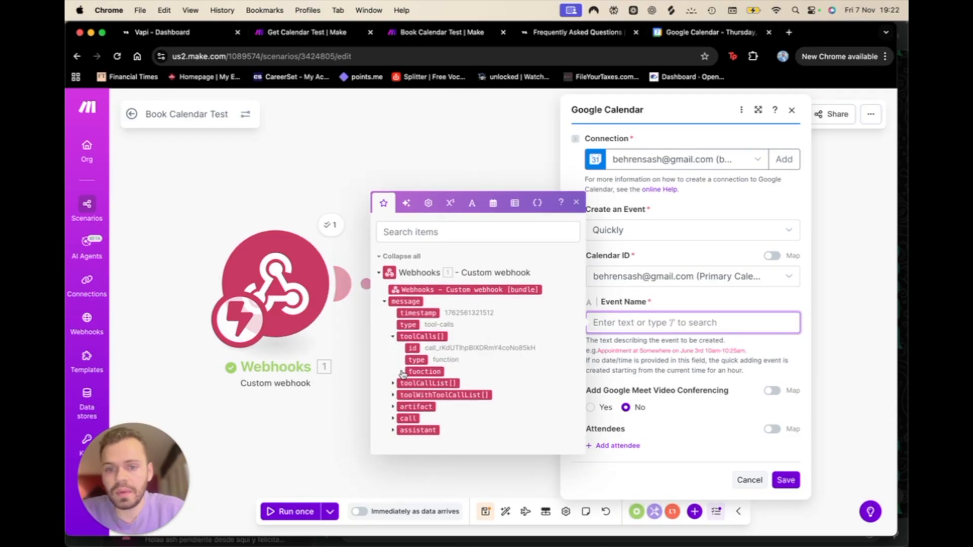
left_click(402, 372)
left_click(414, 384)
left_click(411, 383)
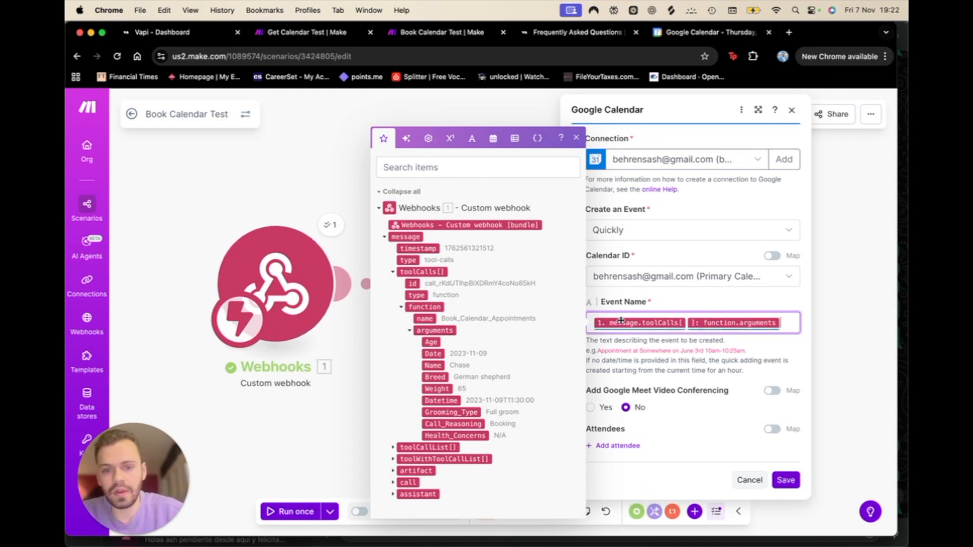
key("BackSpace")
key("BackSpace")
left_click_drag(428, 361, 629, 327)
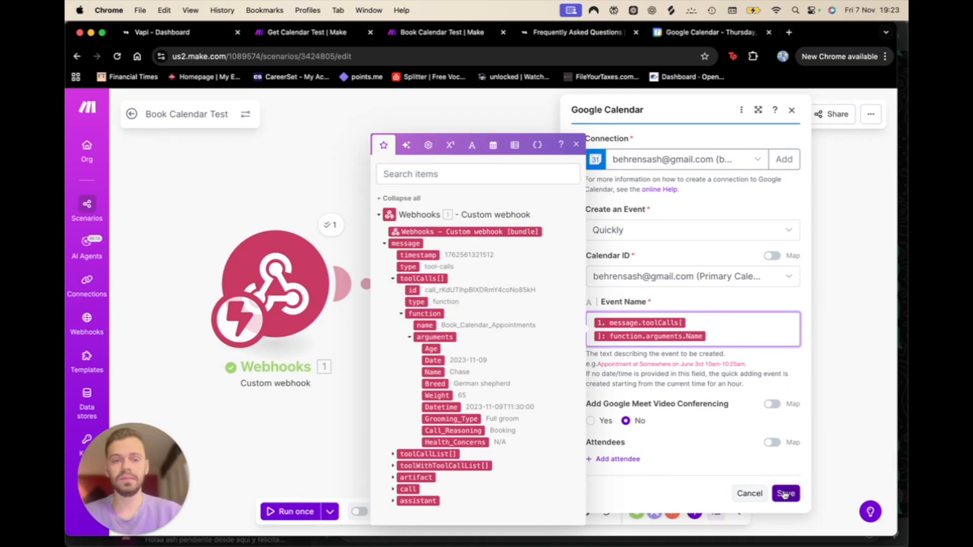
Step: Switch the Create an Event mode to In Detail
left_click(671, 229)
left_click(672, 231)
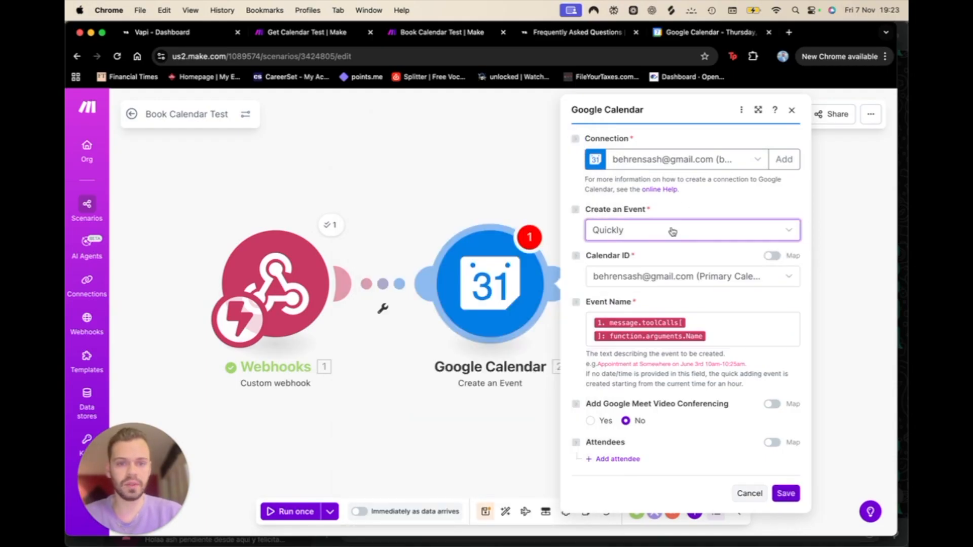
left_click(657, 232)
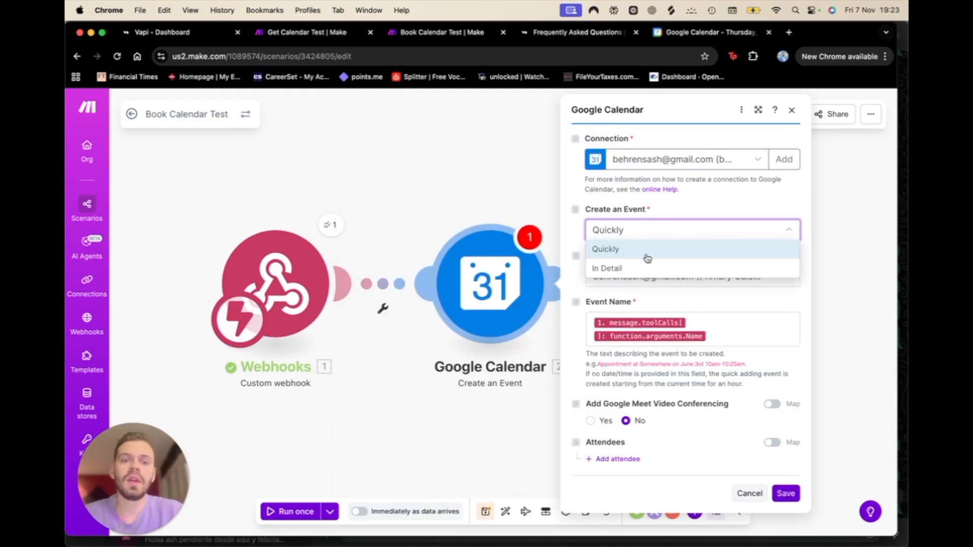
left_click(638, 271)
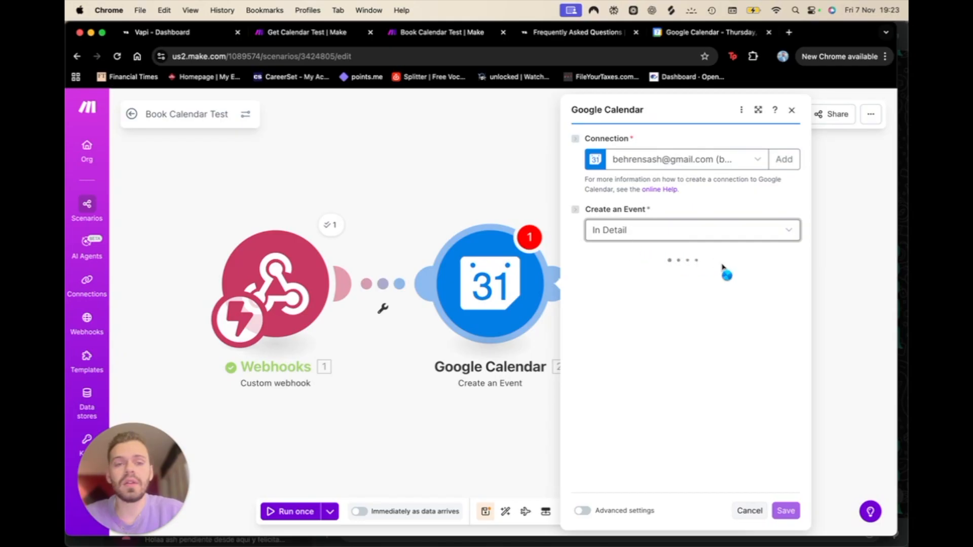
Step: Map the event's name from the webhook's Name argument
left_click(633, 321)
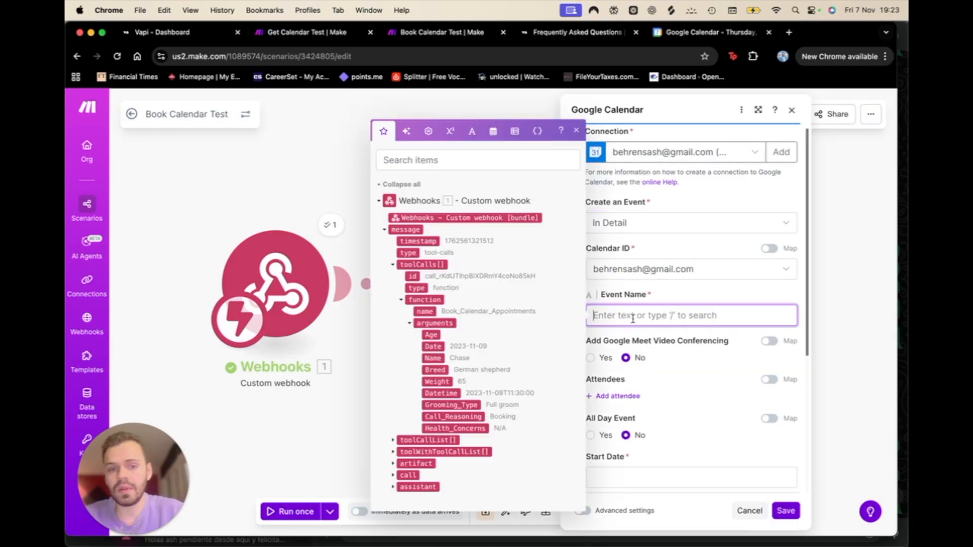
scroll(635, 323, "down", 2)
left_click(687, 370)
scroll(689, 369, "down", 2)
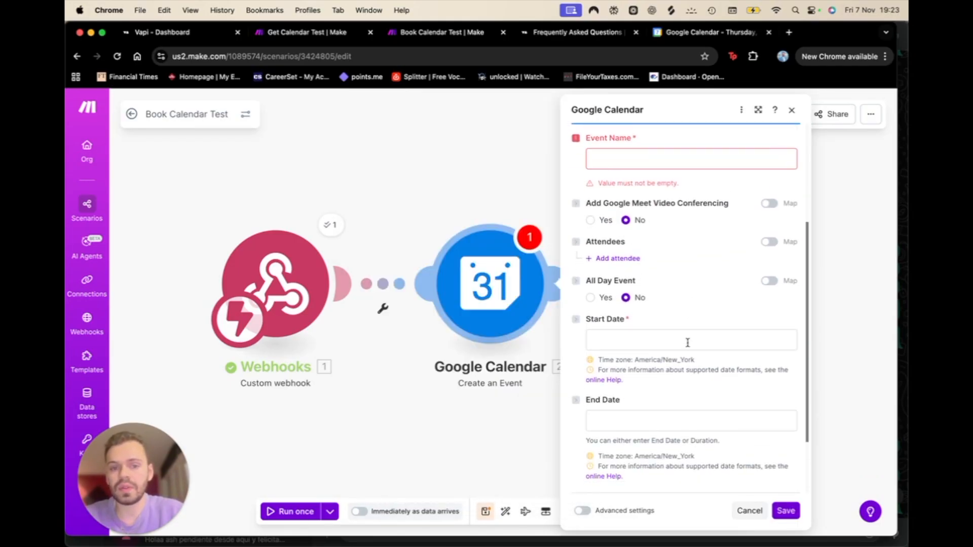
scroll(675, 421, "down", 2)
scroll(675, 423, "up", 5)
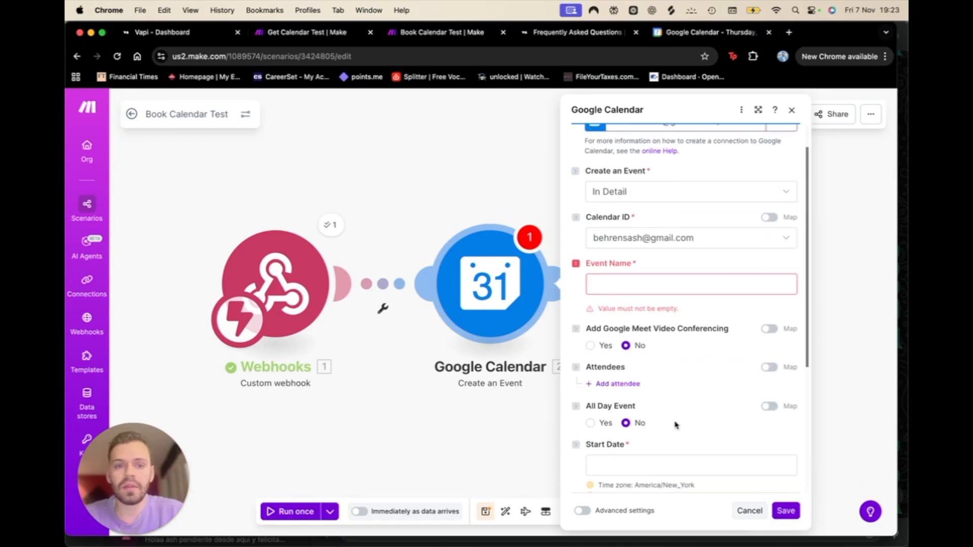
left_click(633, 287)
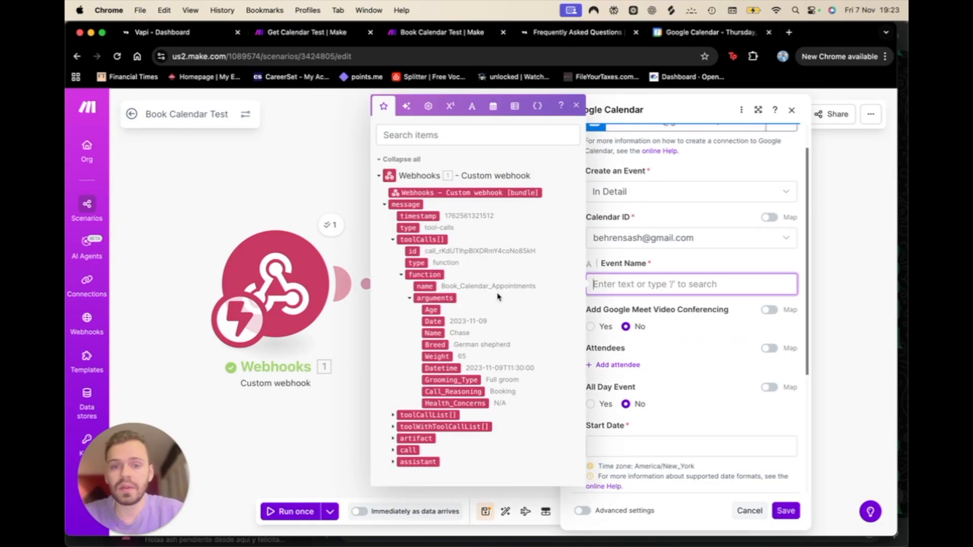
left_click_drag(434, 332, 652, 293)
scroll(641, 406, "down", 2)
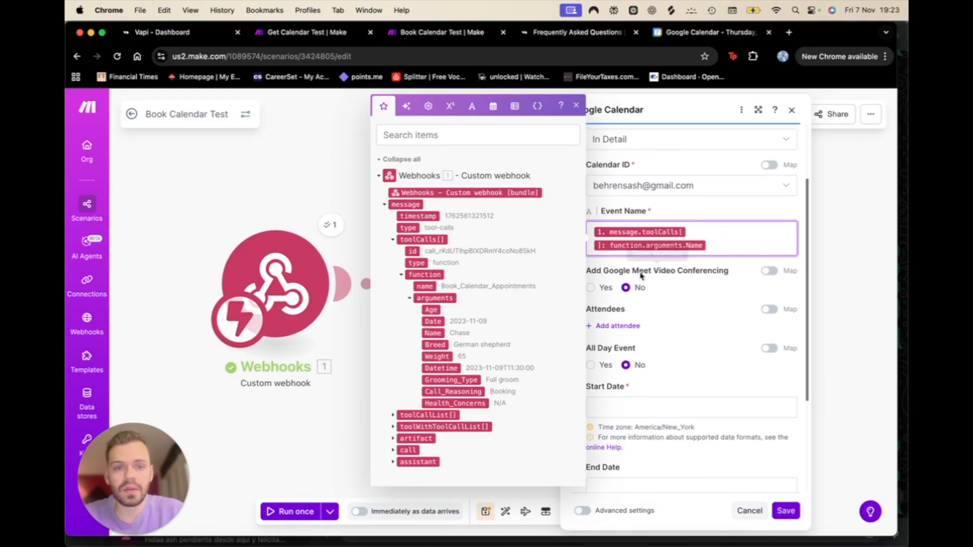
Step: Replace Start Date with the function.arguments.Datetime value and save the module
left_click(637, 410)
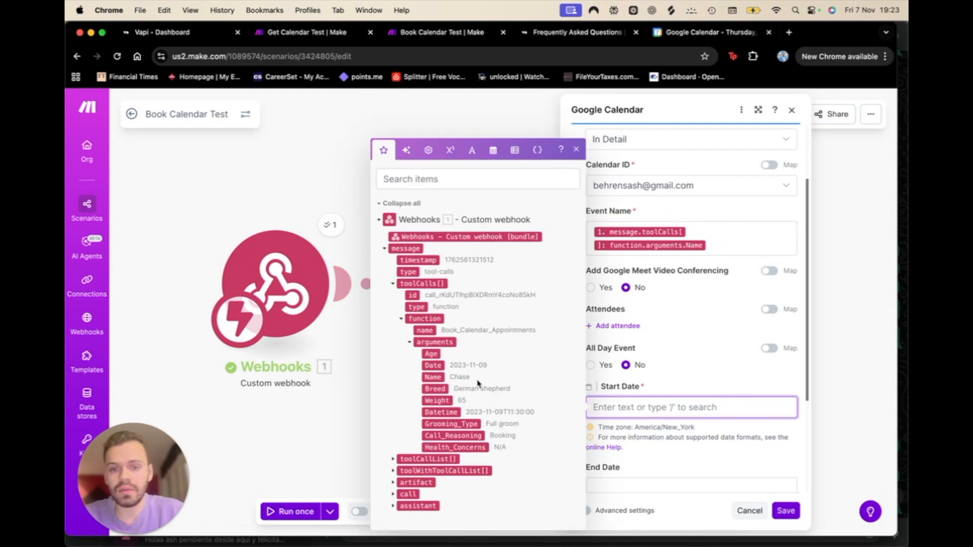
left_click_drag(433, 366, 644, 407)
scroll(669, 465, "down", 1)
scroll(668, 465, "down", 4)
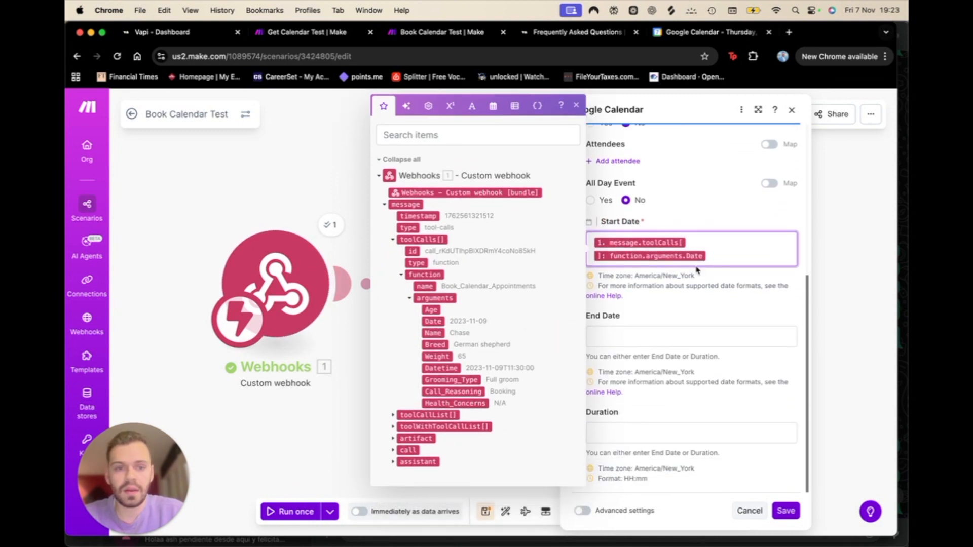
left_click(748, 256)
key("BackSpace")
left_click_drag(474, 364, 654, 261)
scroll(646, 333, "down", 1)
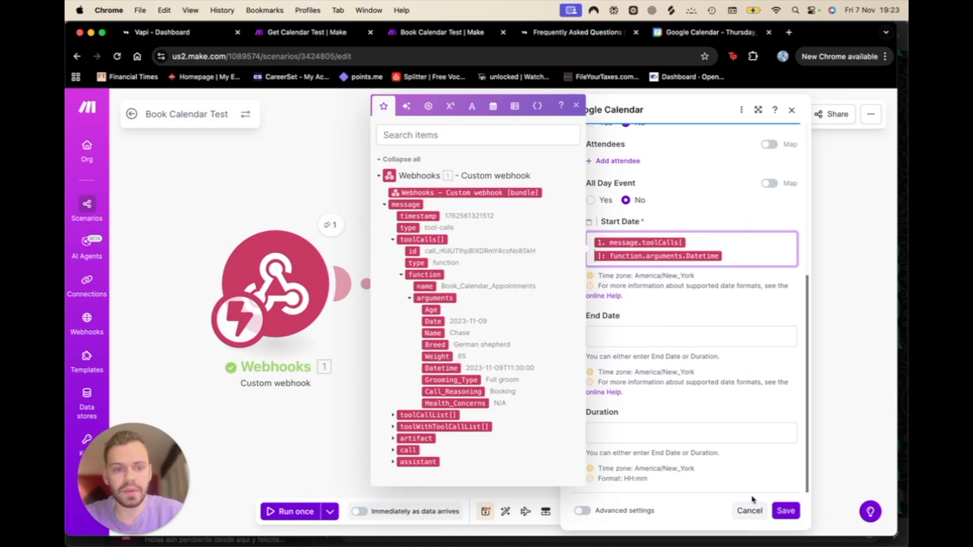
left_click(786, 510)
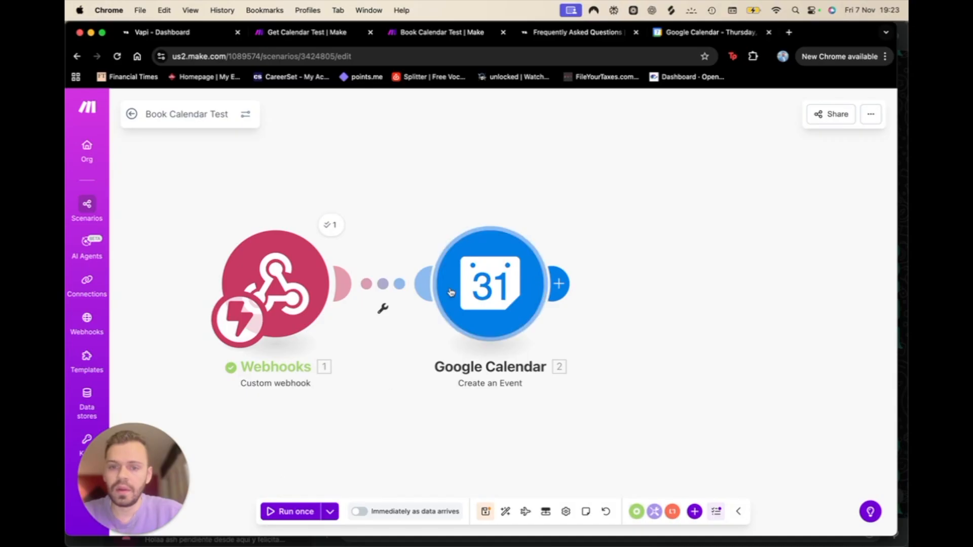
Step: Replay an earlier run's data and inspect the calendar module's missing end time error
left_click(330, 512)
left_click(278, 425)
left_click(278, 454)
left_click(382, 477)
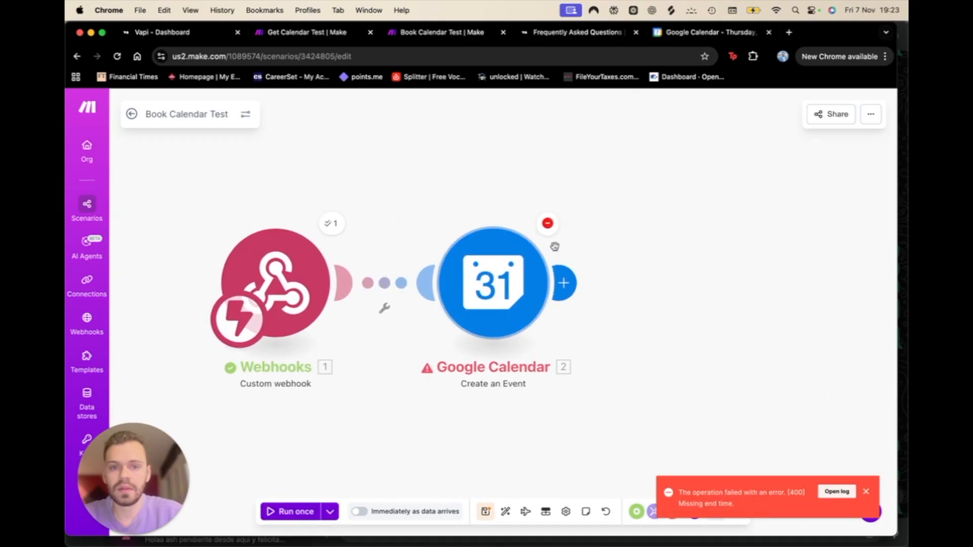
left_click(549, 226)
left_click(672, 384)
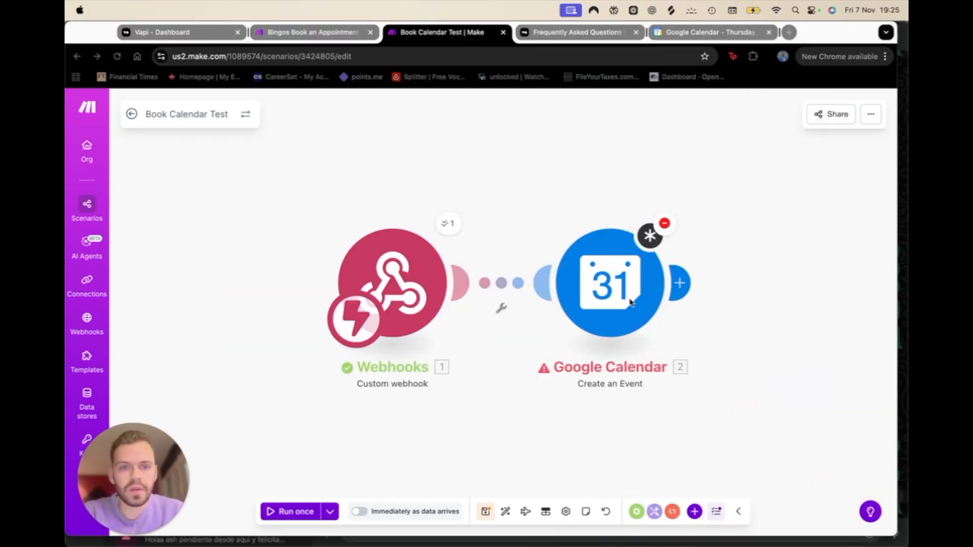
Step: Enter a Duration of 3:00 (HH:mm) in the Google Calendar module and save
left_click(631, 302)
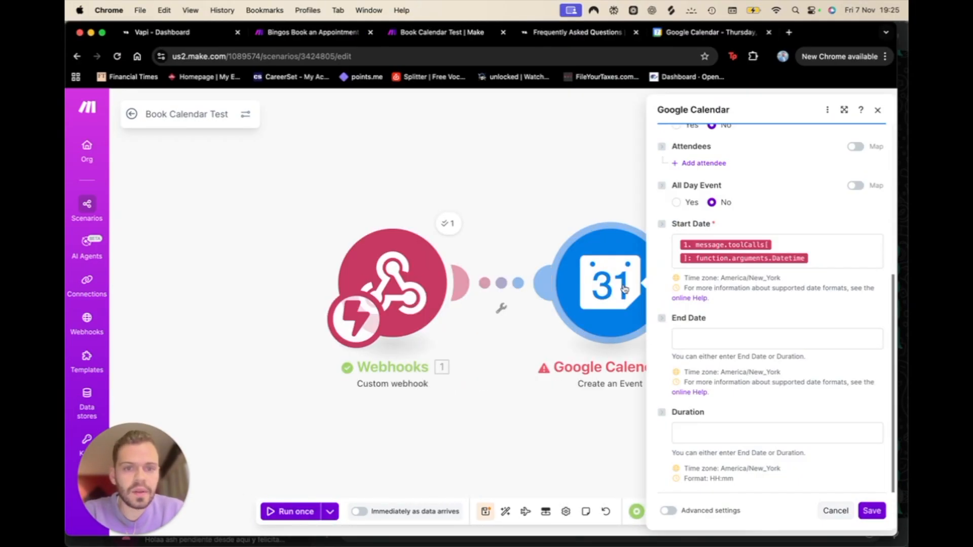
left_click(717, 344)
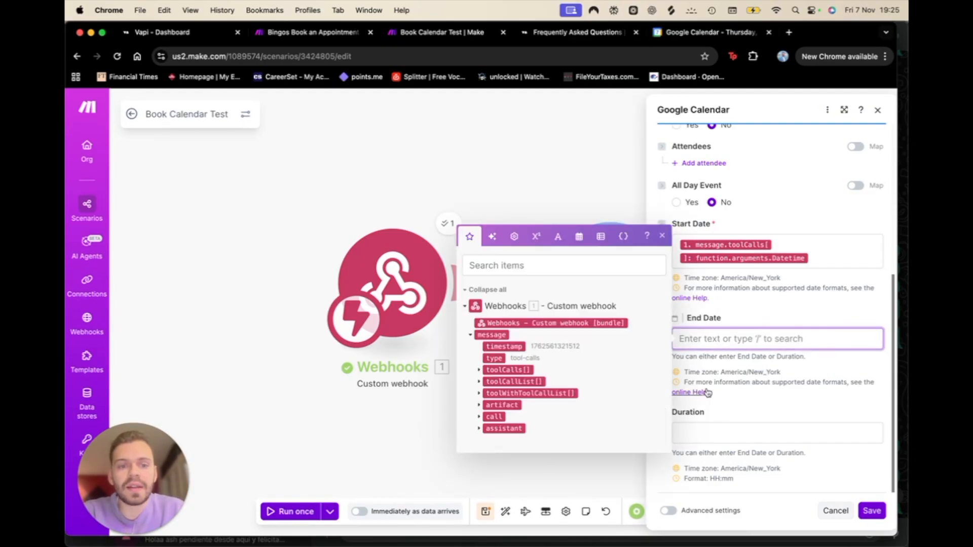
left_click(726, 428)
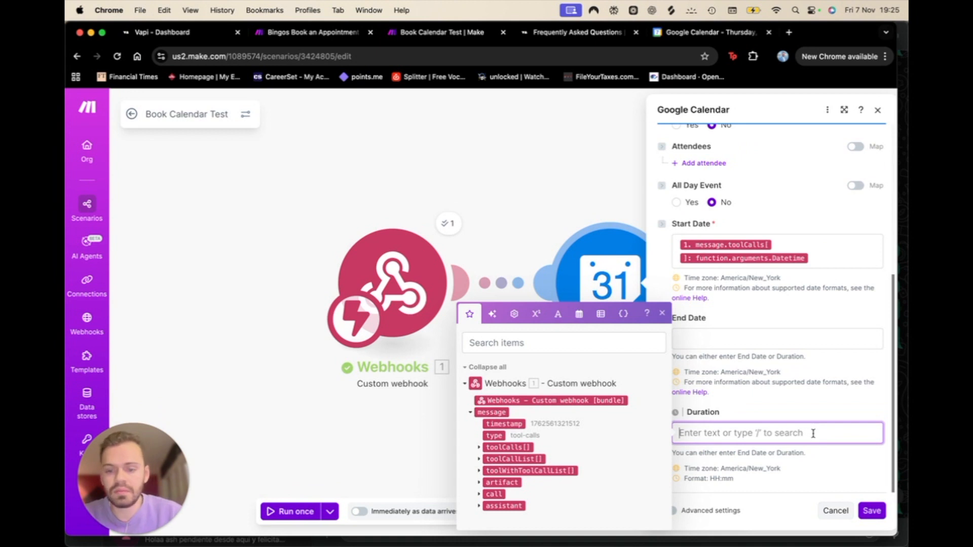
type("3:00")
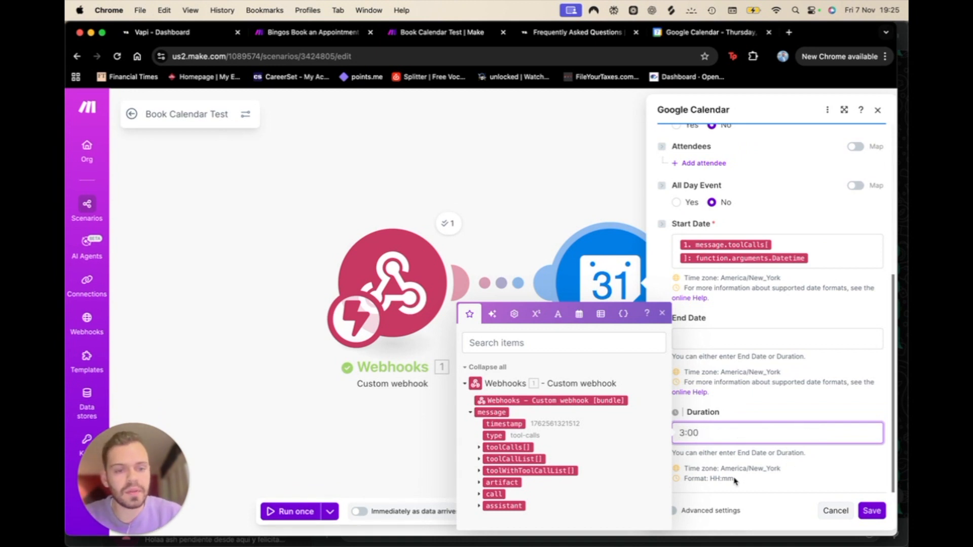
left_click_drag(684, 477, 728, 477)
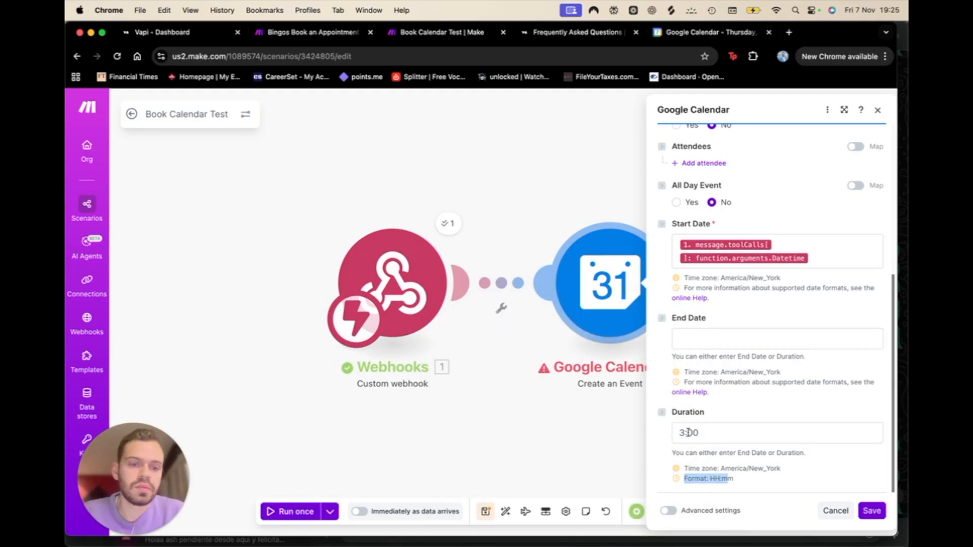
left_click(879, 511)
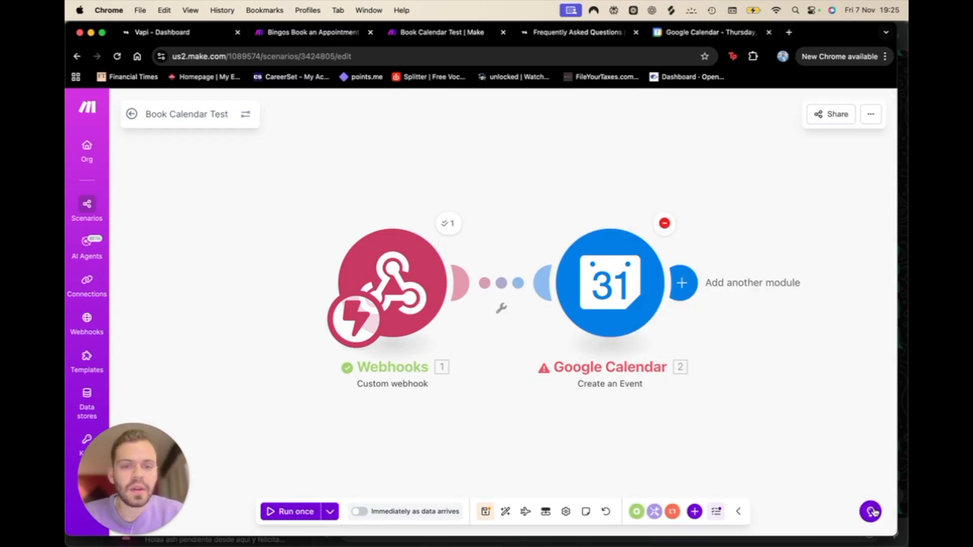
Step: Rerun the scenario on the 7:24:17 PM data and inspect the successful calendar operation
left_click(330, 511)
left_click(300, 426)
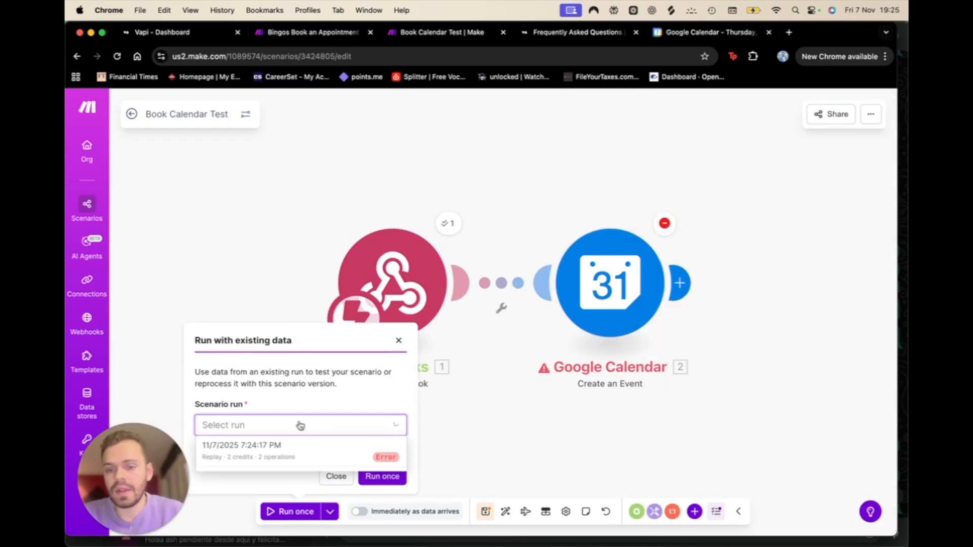
left_click(297, 445)
left_click(383, 476)
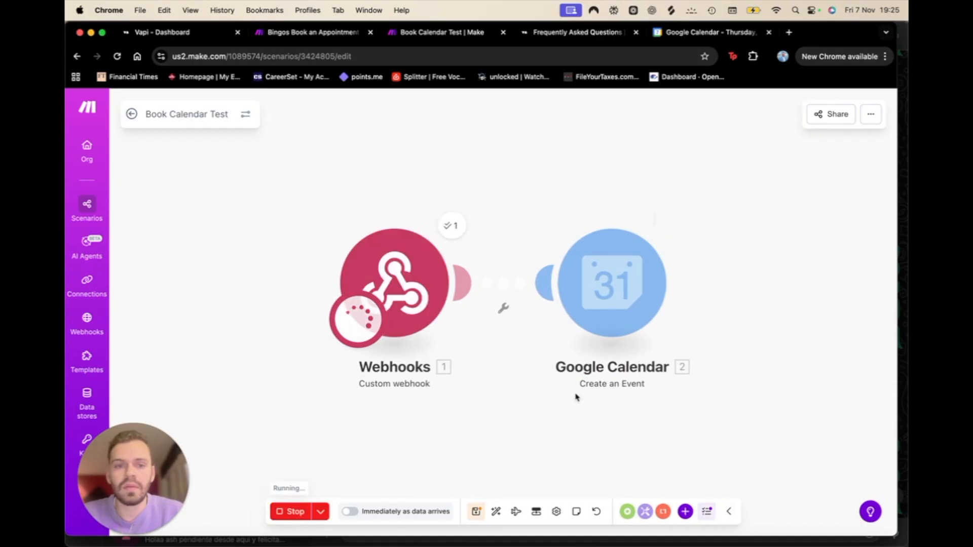
left_click(665, 227)
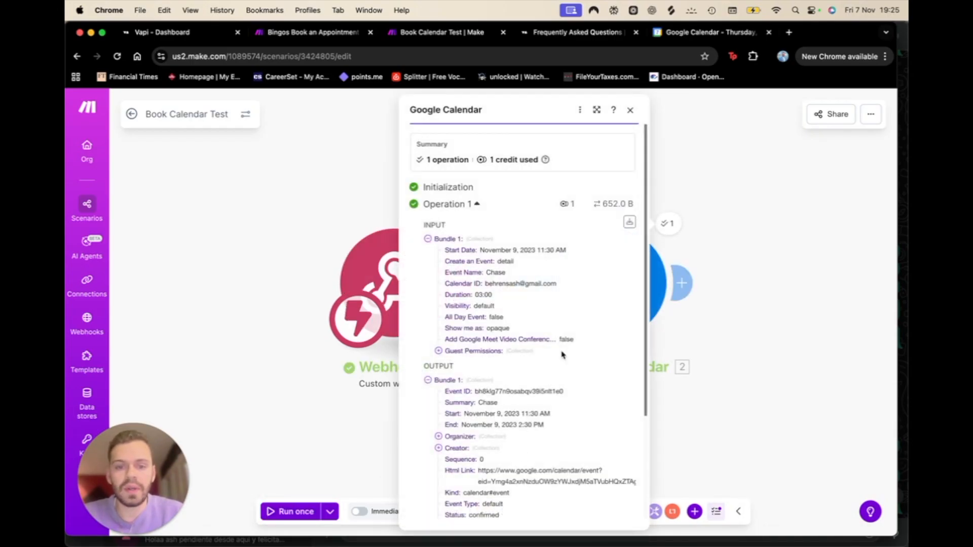
Step: Confirm the event on November 9, 11:30am–2:30pm in Google Calendar, closing a stray draft
left_click(722, 39)
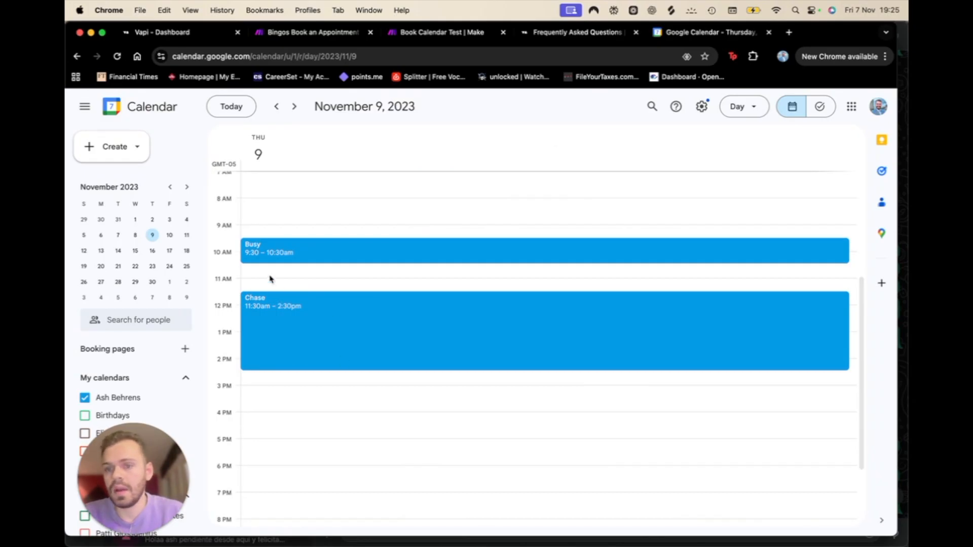
left_click(252, 282)
left_click(265, 358)
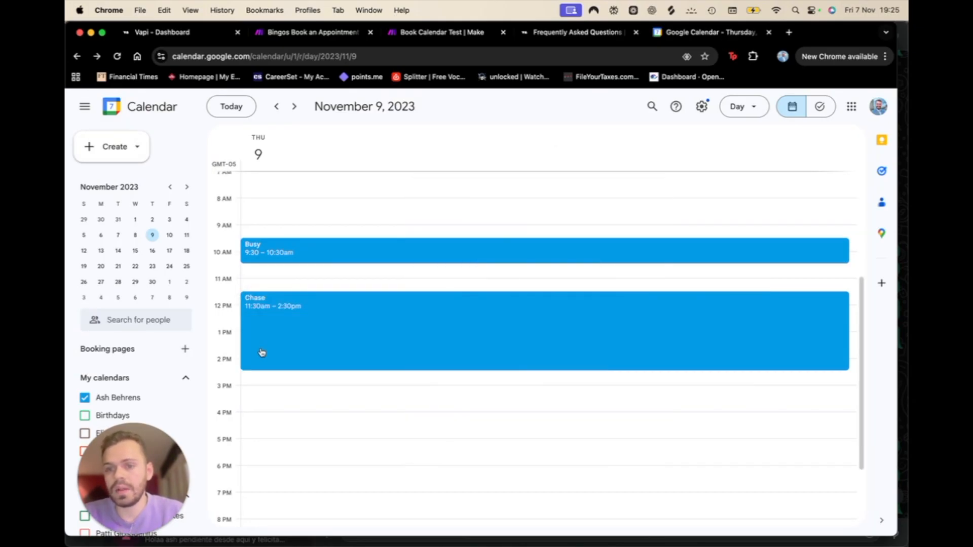
Step: Copy the JSON response body from the Bingos scenario's Webhook response module
left_click(438, 33)
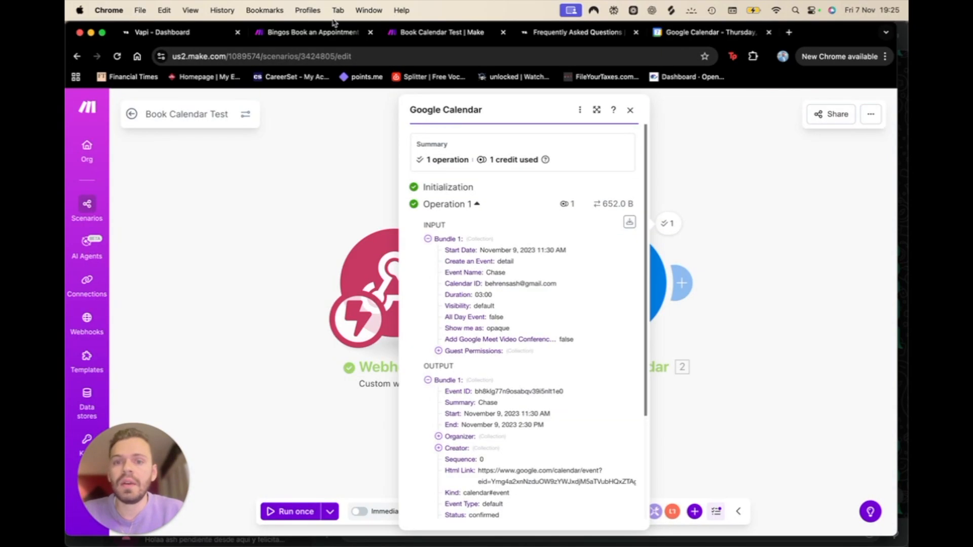
left_click(757, 286)
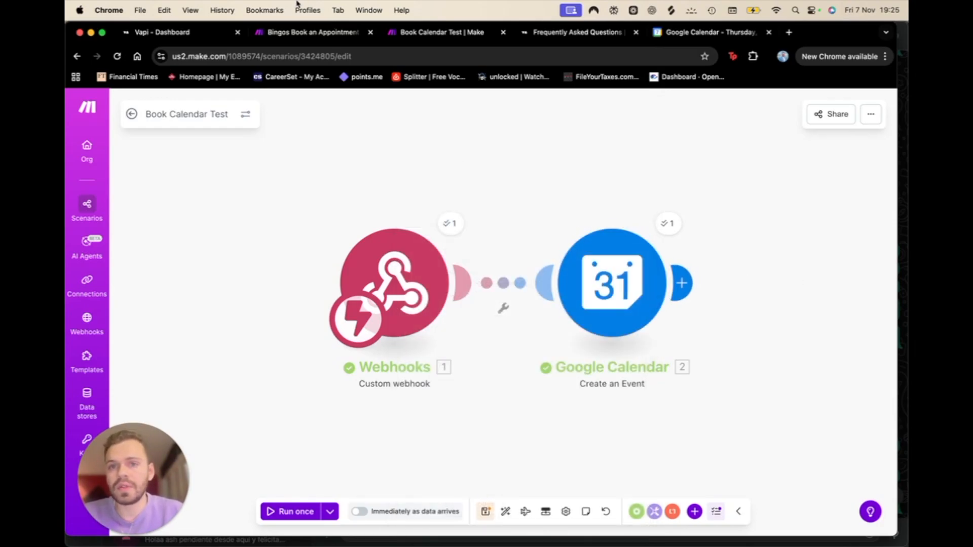
left_click(305, 33)
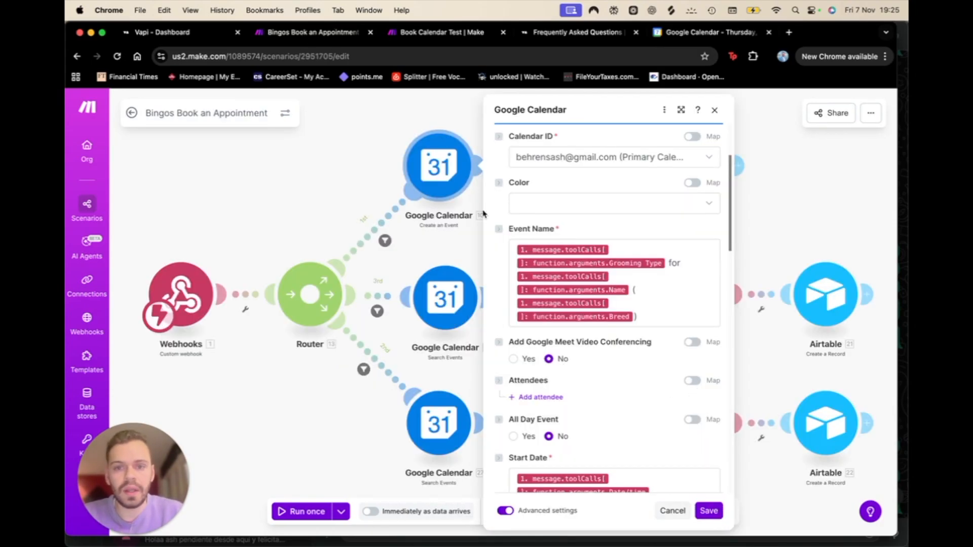
left_click(437, 234)
left_click(567, 164)
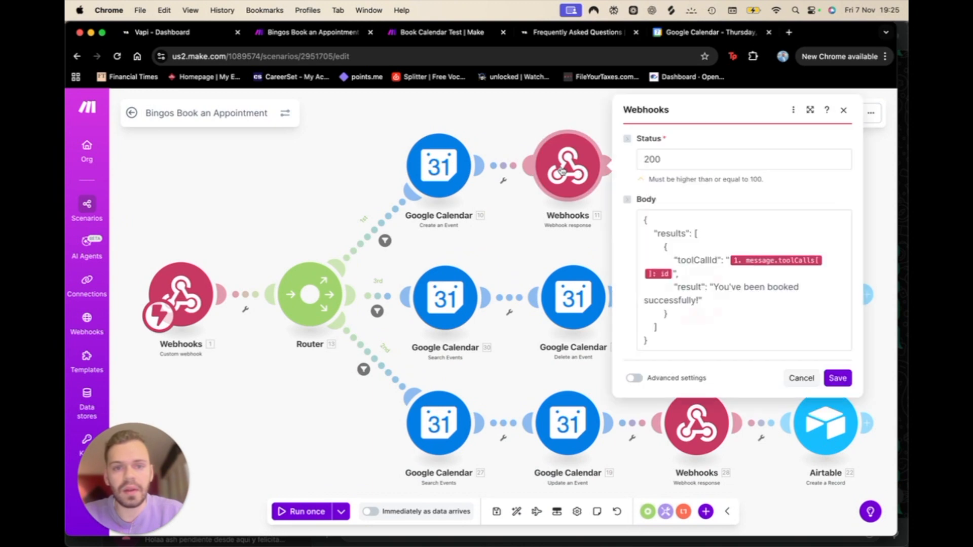
left_click(699, 346)
key("super+a")
key("super+c")
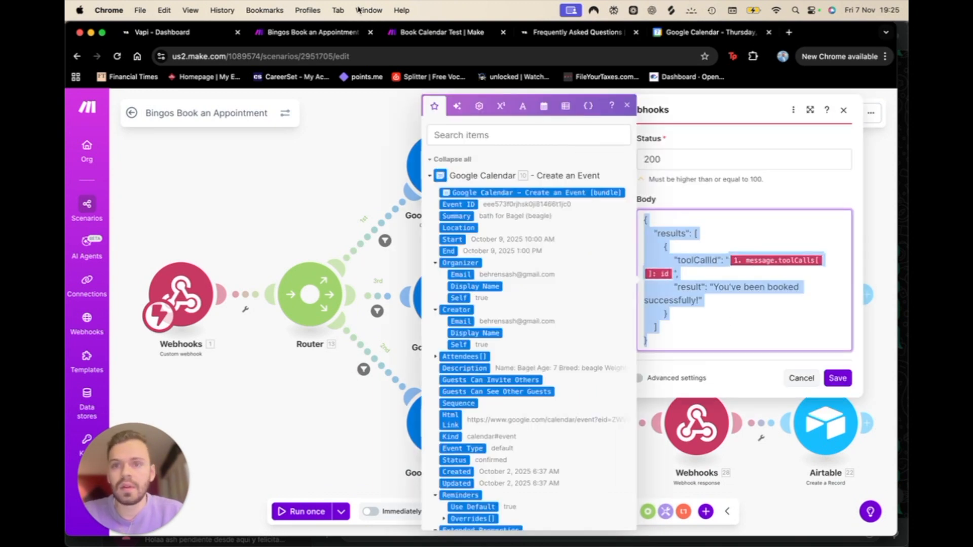
Step: Add a Webhook response after Google Calendar in Book Calendar Test with the pasted 200/booked-successfully body
left_click(428, 33)
left_click(682, 283)
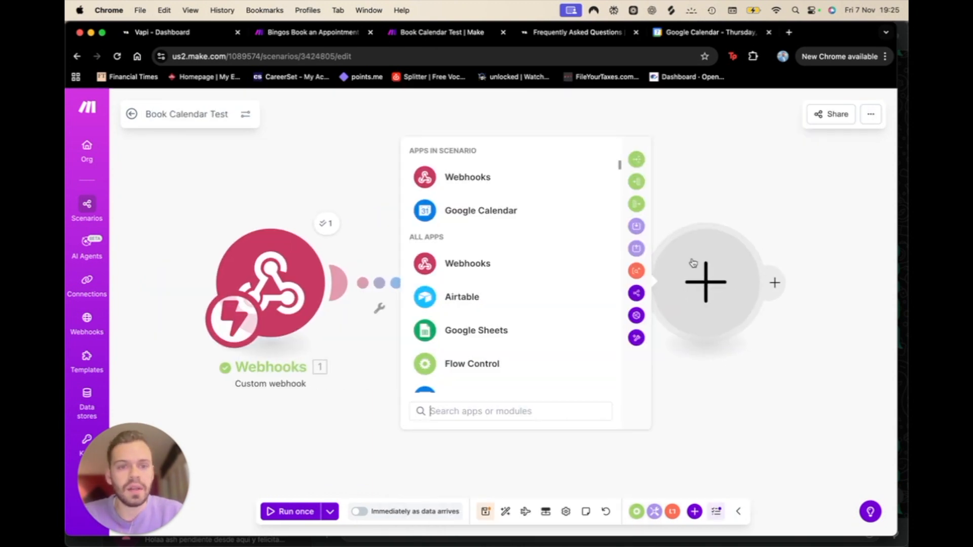
left_click(522, 178)
left_click(497, 282)
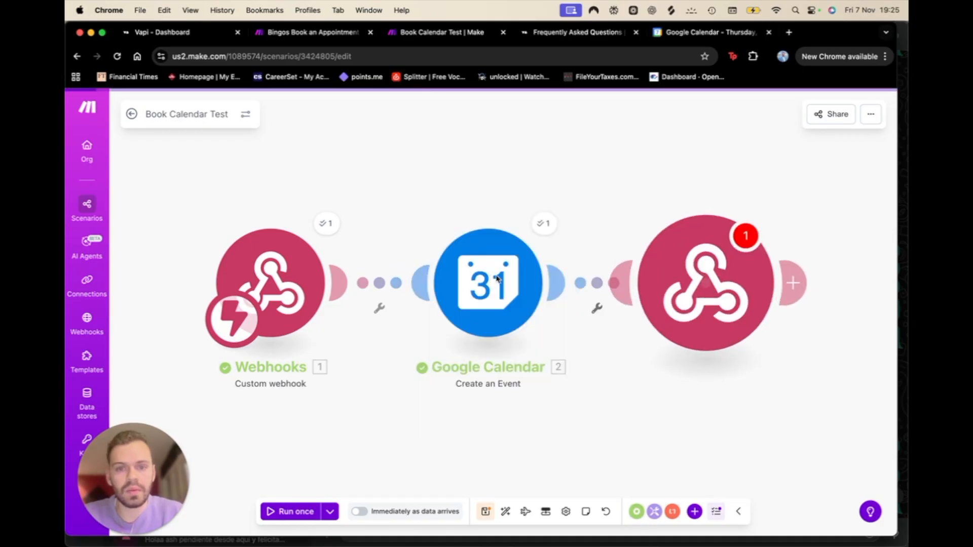
left_click(499, 319)
key("super+v")
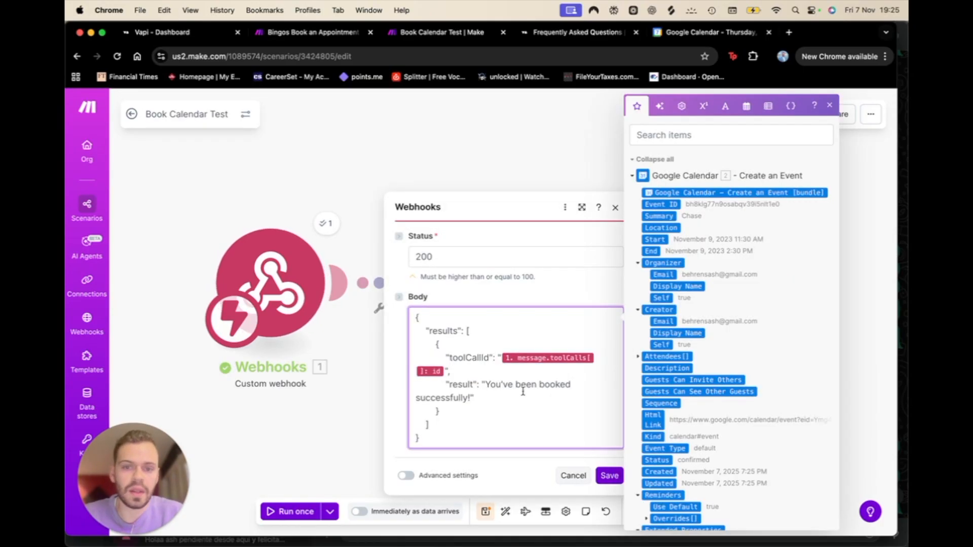
left_click(608, 476)
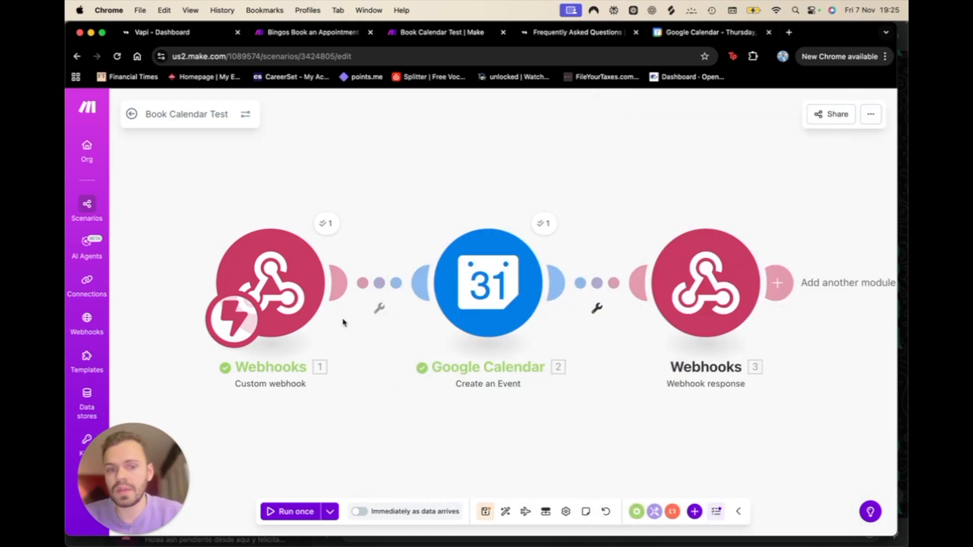
left_click(320, 33)
Step: Open Get Calendar Test from the Tutorial Test folder and start a Vapi test call
left_click(131, 114)
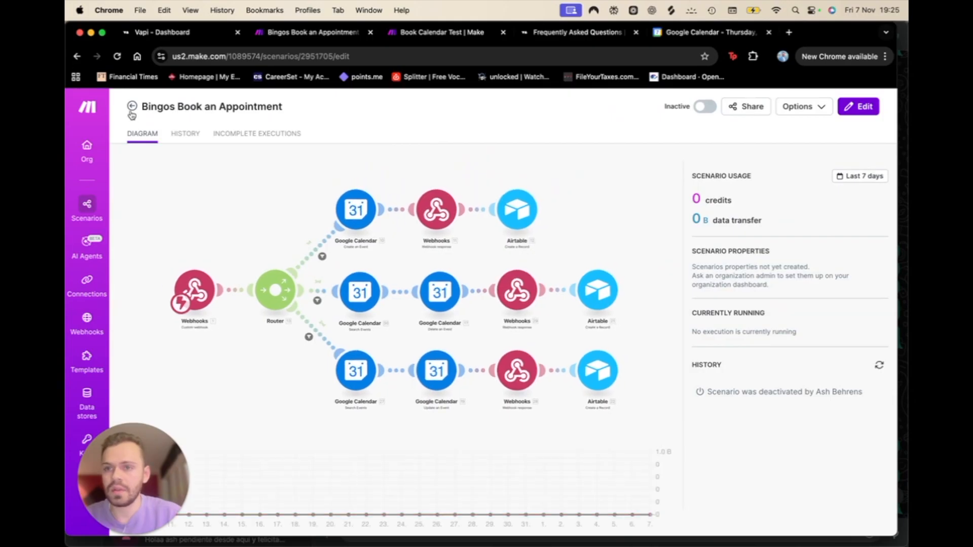
left_click(132, 114)
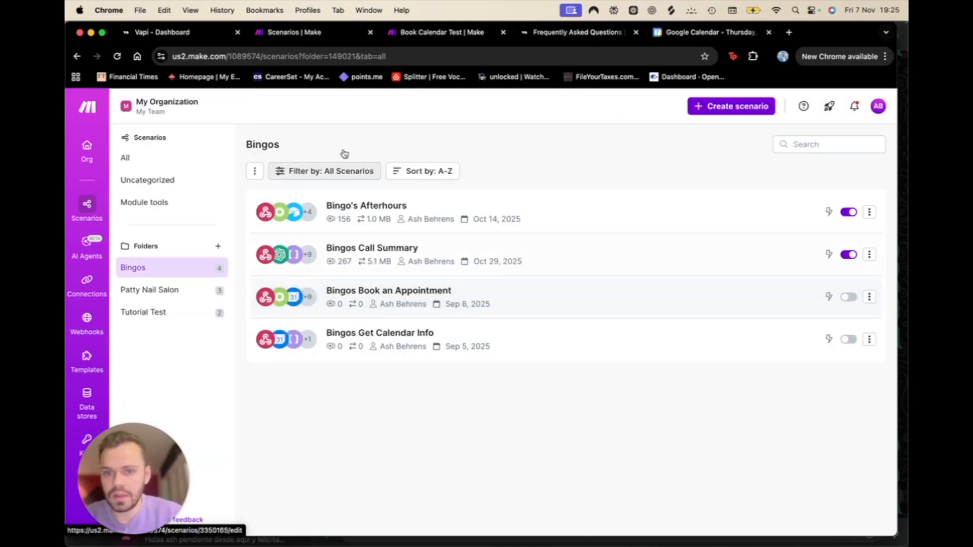
left_click(177, 312)
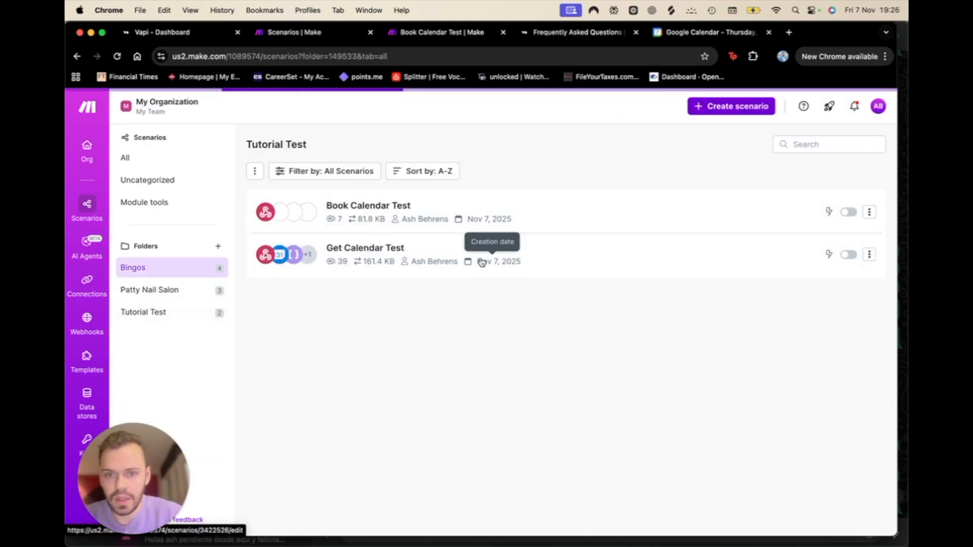
left_click(366, 248)
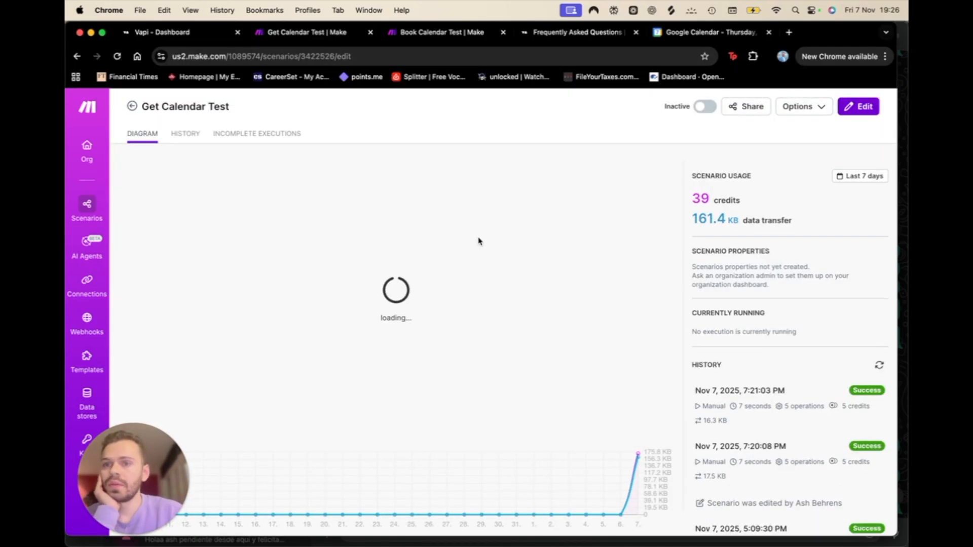
left_click(162, 34)
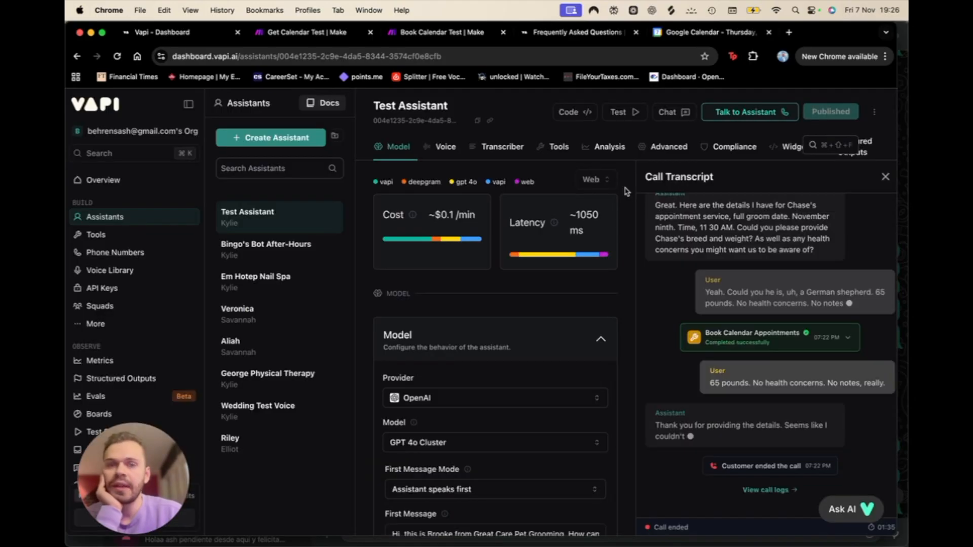
left_click(751, 116)
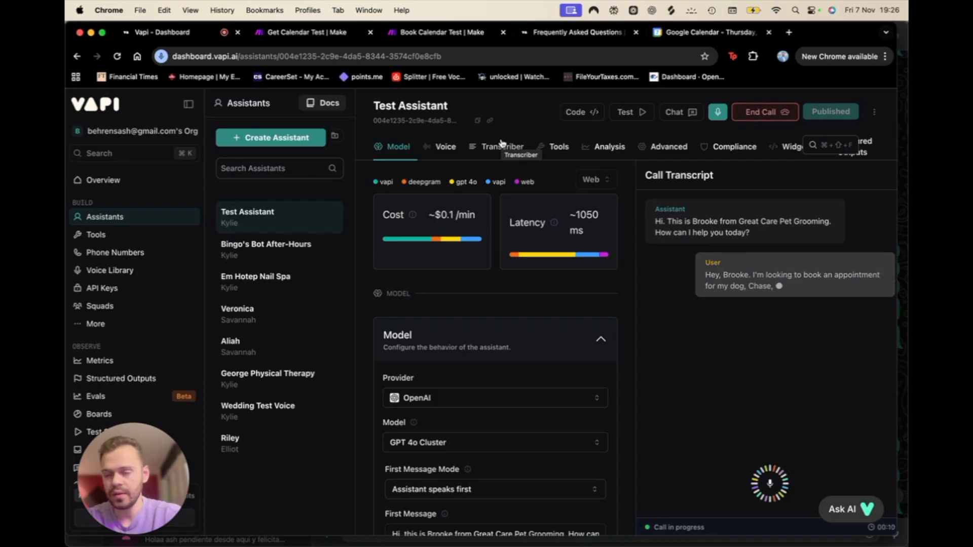
Step: Run Get Calendar Test and Book Calendar Test once, waiting for new webhook data
left_click(324, 33)
left_click(299, 513)
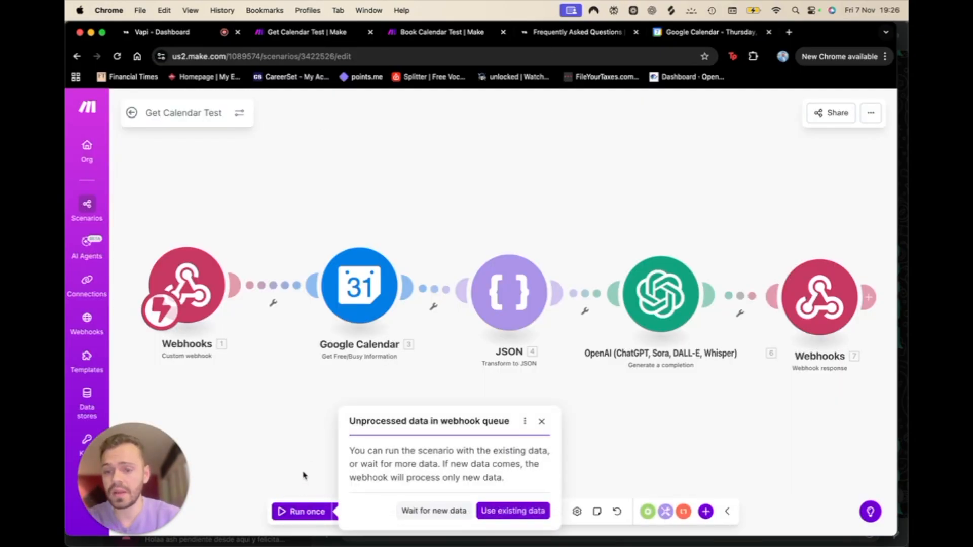
left_click(429, 512)
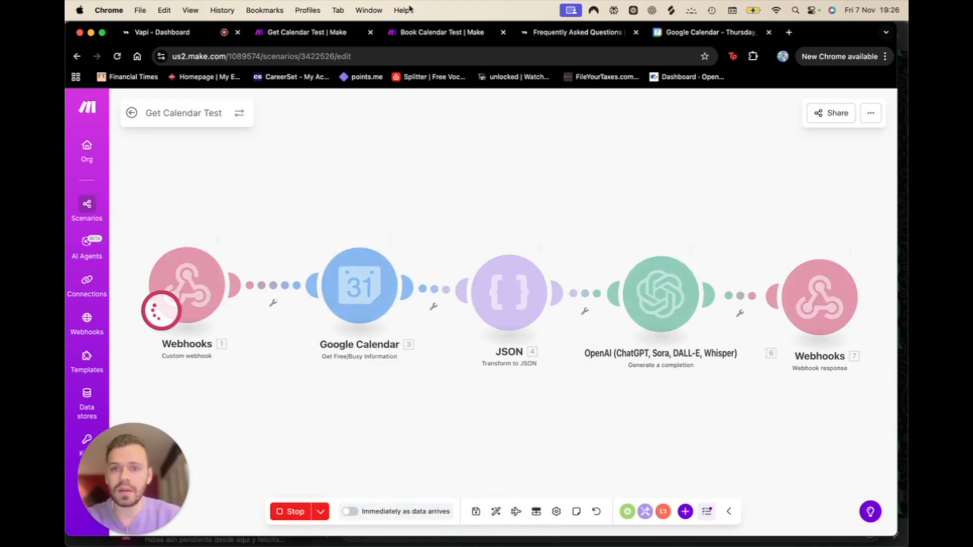
left_click(429, 39)
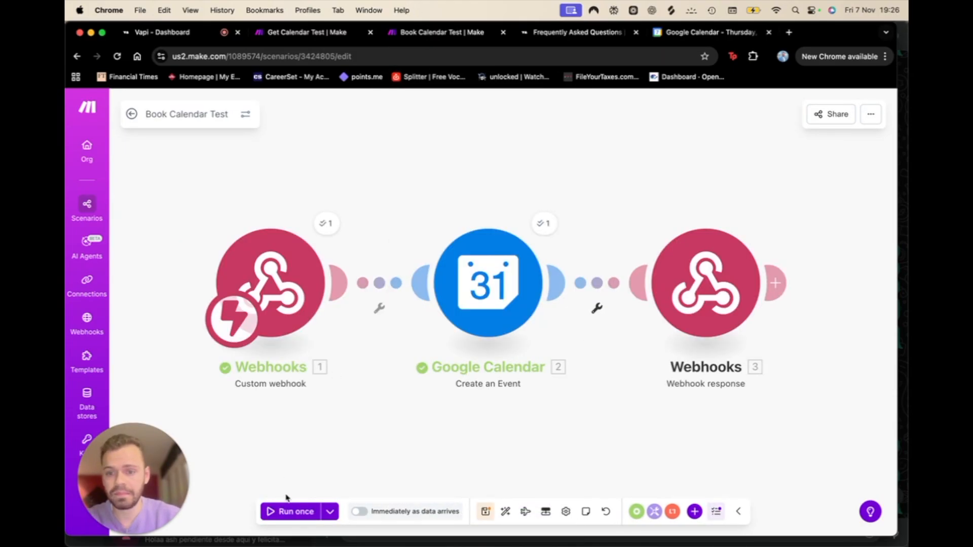
left_click(279, 512)
left_click(191, 31)
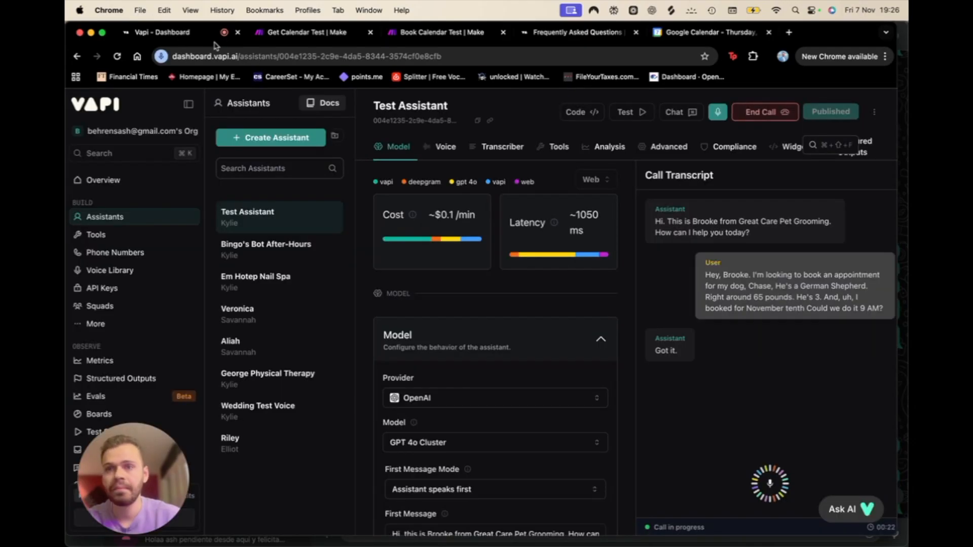
Step: Confirm both calendar scenarios ran during the call, then view November 10 in Google Calendar
left_click(303, 33)
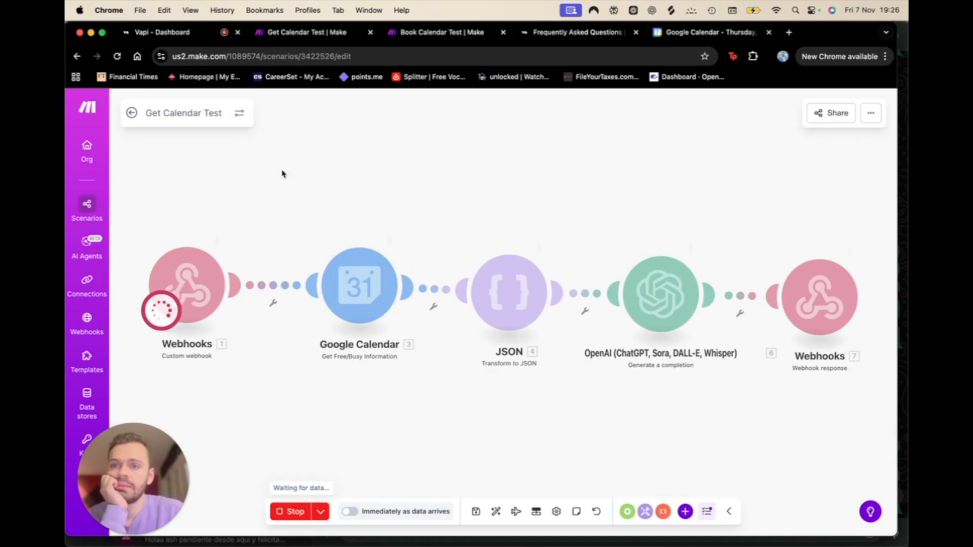
left_click(167, 32)
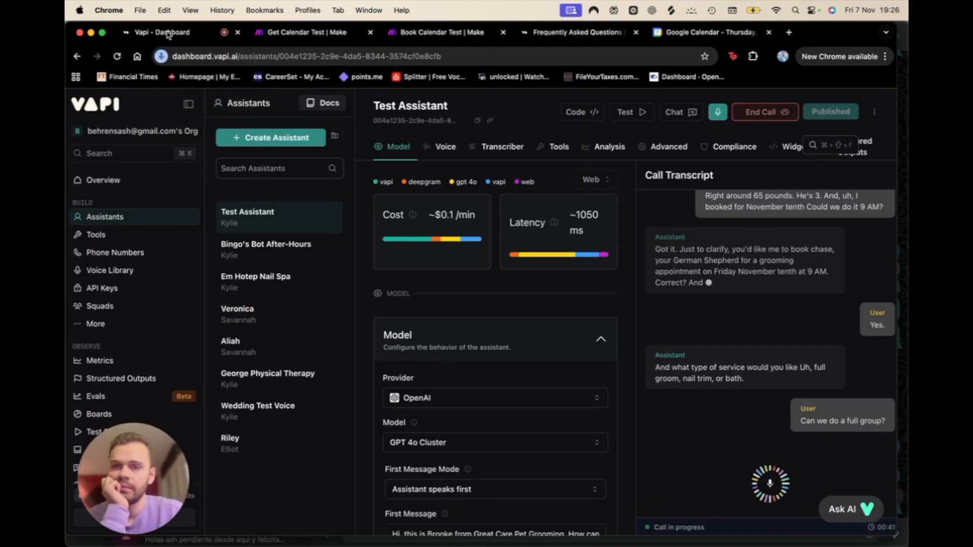
left_click(296, 38)
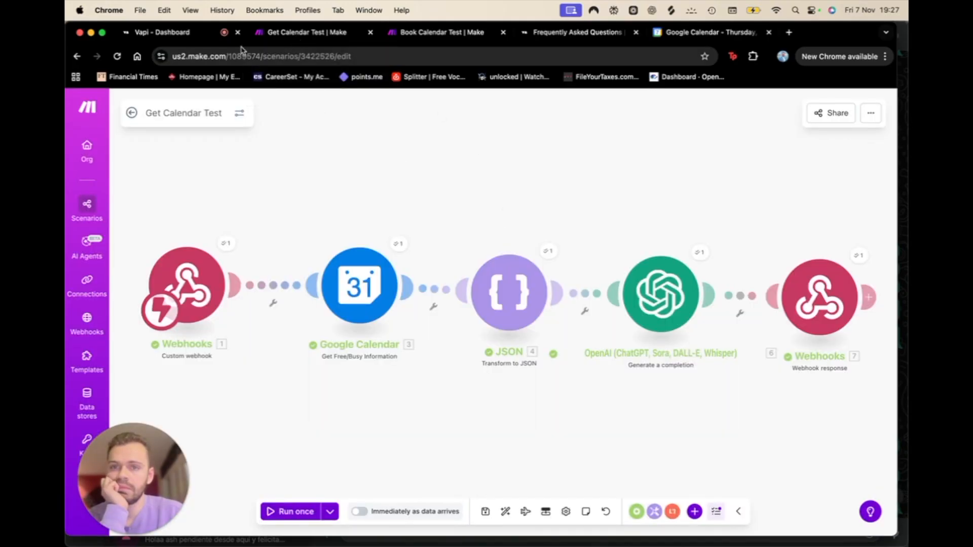
left_click(187, 36)
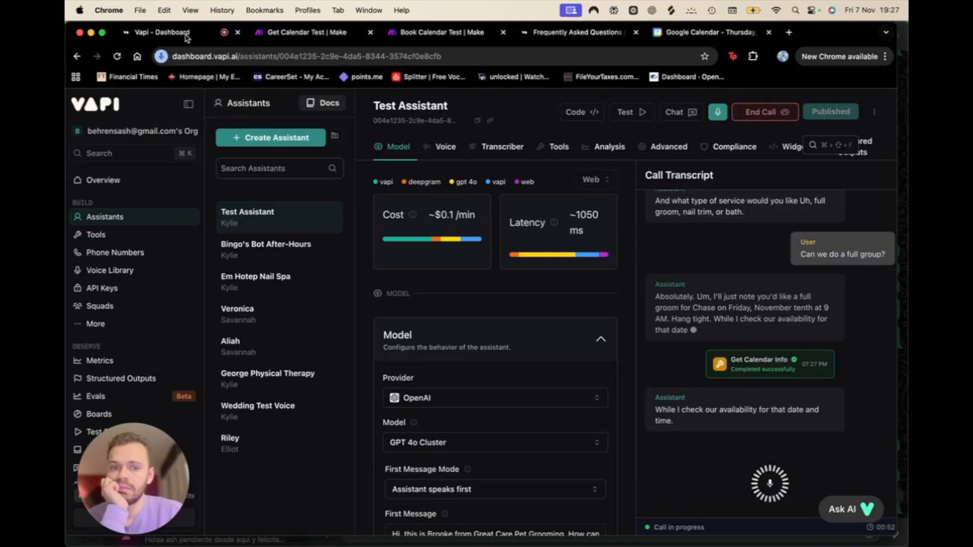
left_click(428, 31)
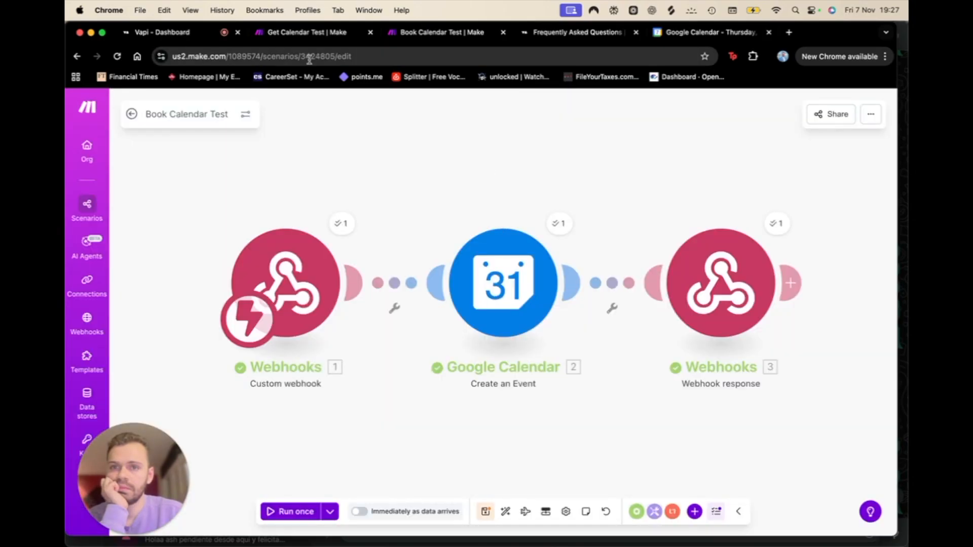
left_click(703, 35)
left_click(294, 106)
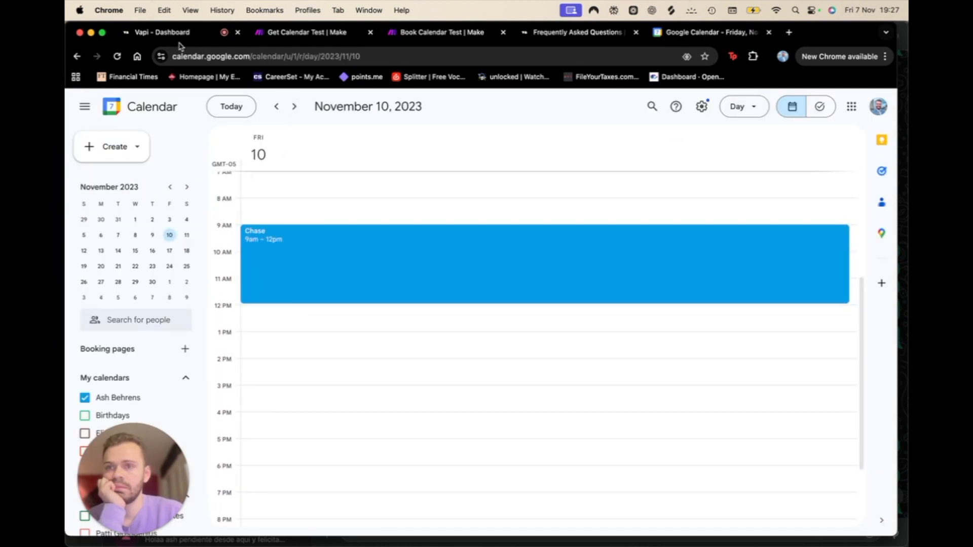
Step: Compare the ended call's transcript with the 9am–12pm full-groom event on November 10
left_click(165, 32)
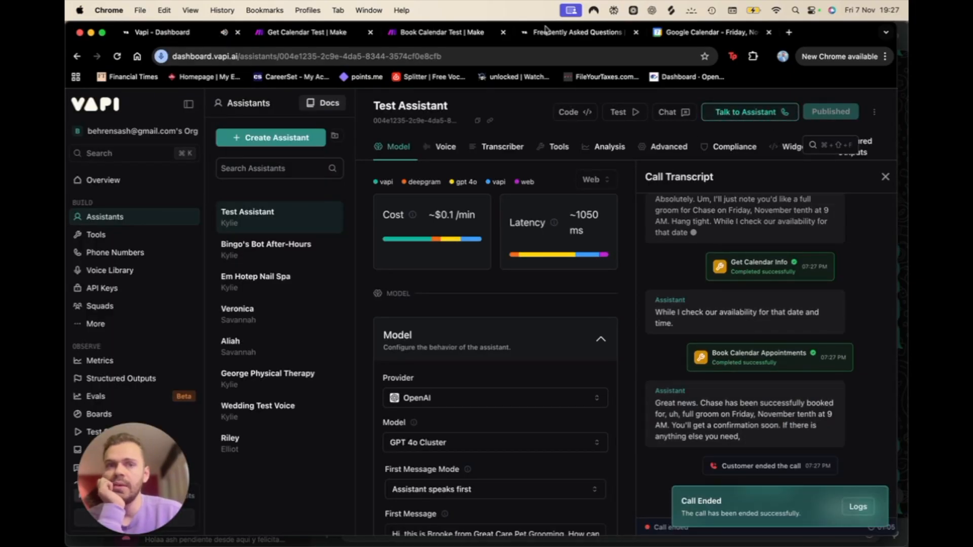
left_click(741, 35)
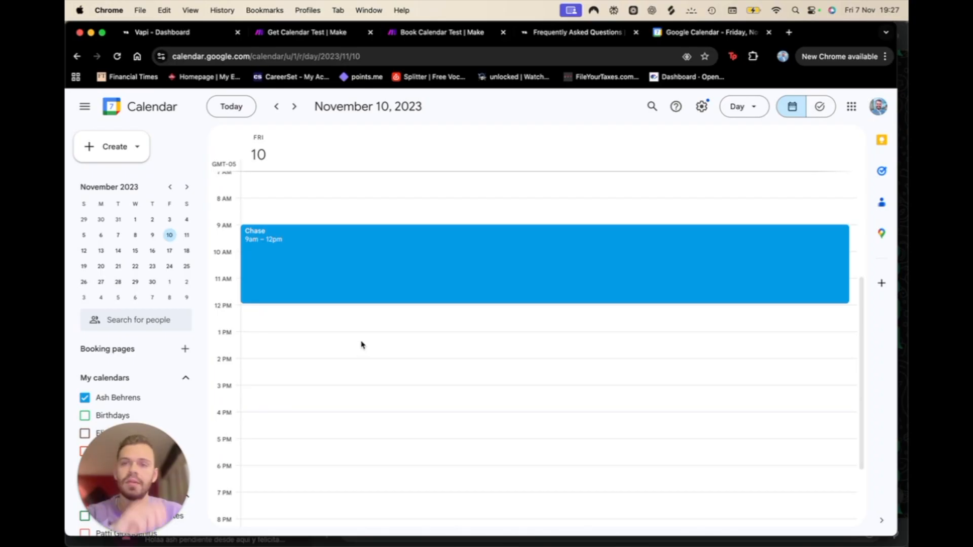
left_click(185, 37)
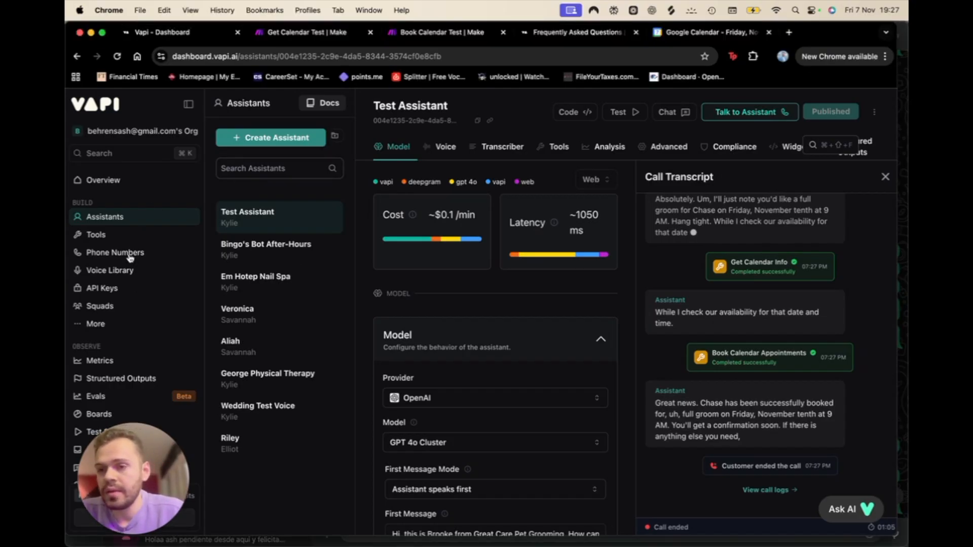
left_click(129, 255)
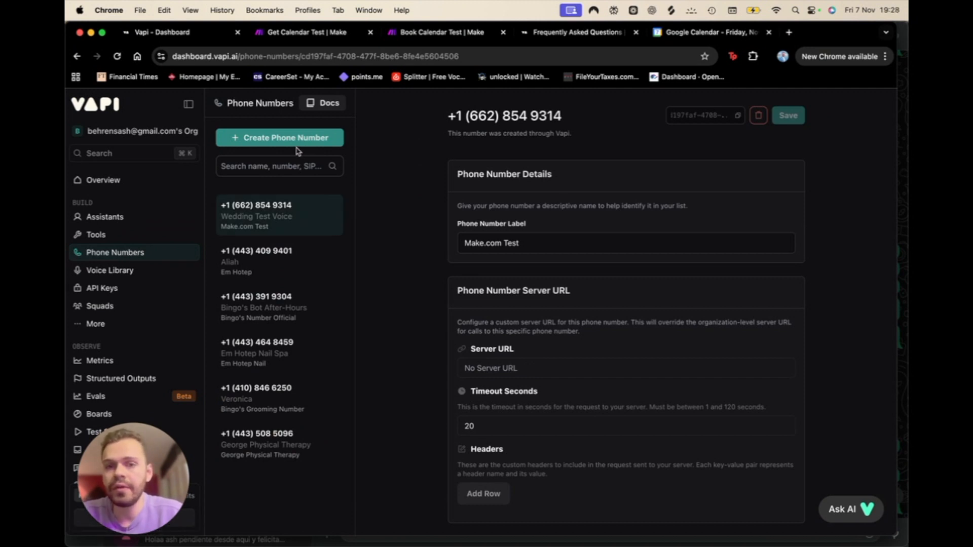
scroll(560, 299, "down", 2)
scroll(560, 300, "up", 2)
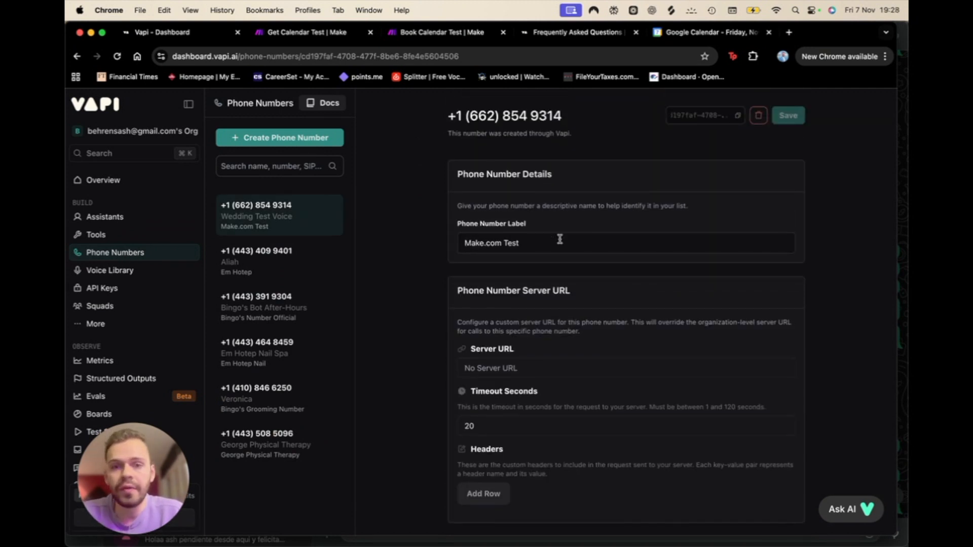
scroll(495, 283, "down", 6)
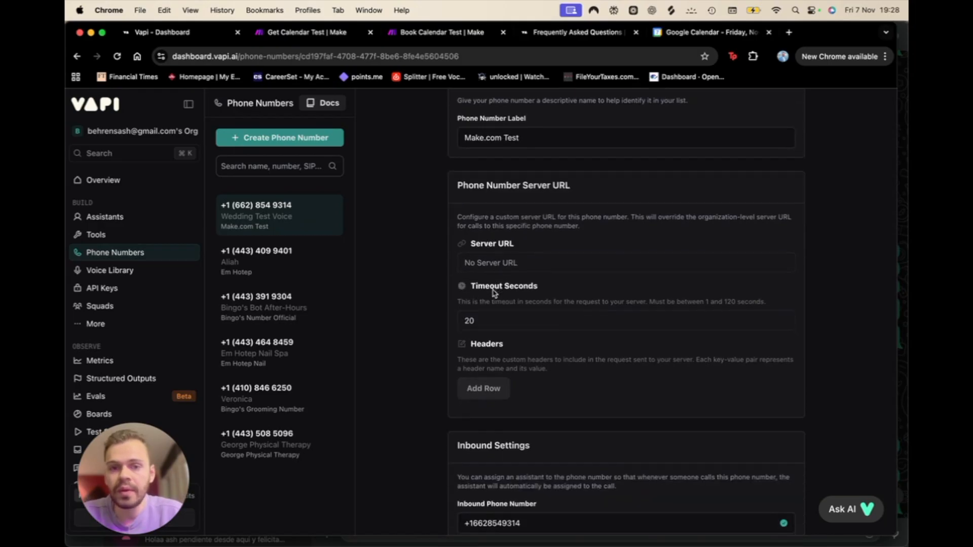
scroll(496, 289, "up", 2)
scroll(495, 288, "down", 3)
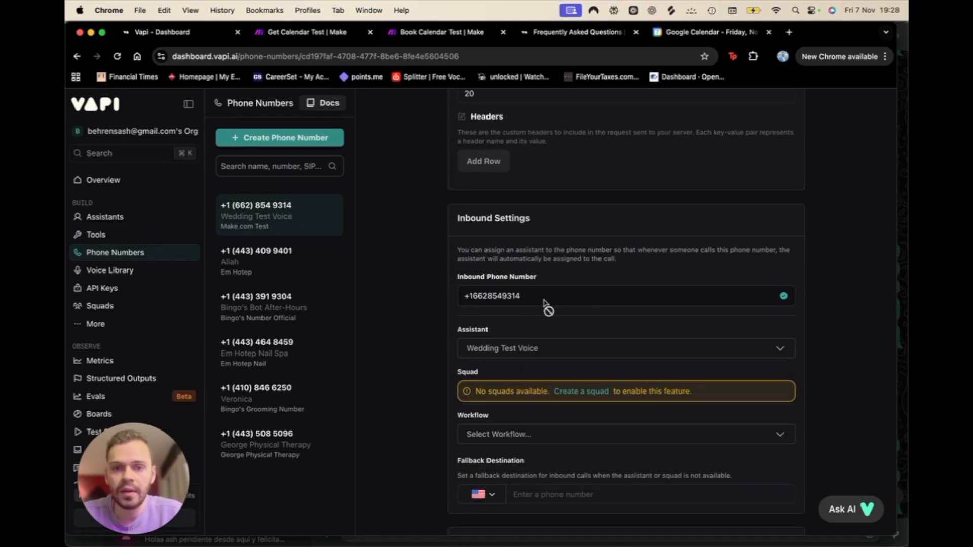
scroll(542, 302, "down", 3)
left_click(493, 189)
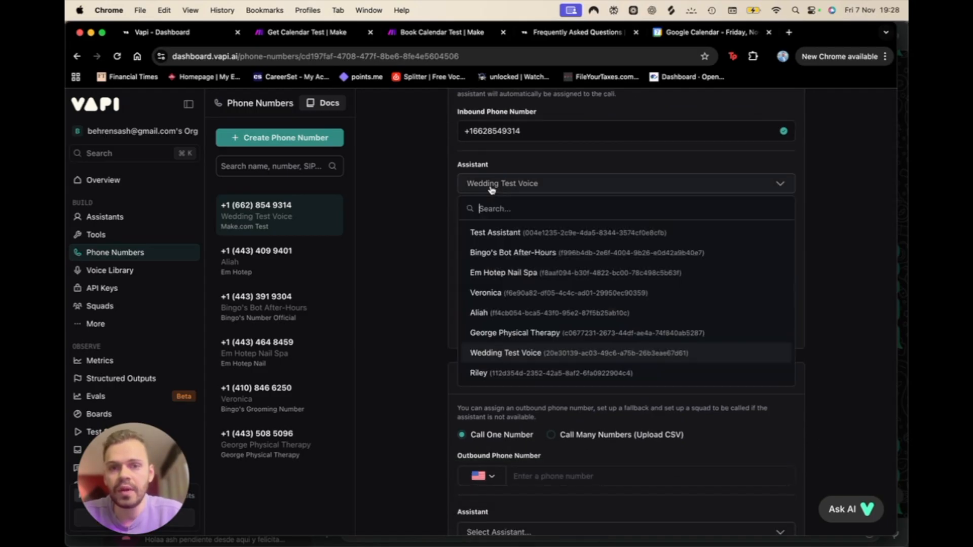
left_click(523, 357)
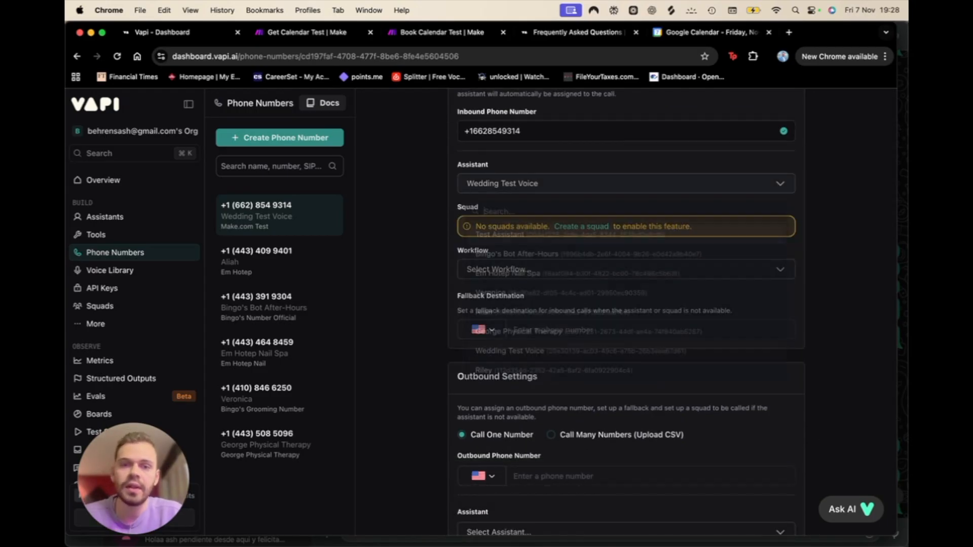
scroll(523, 321, "down", 1)
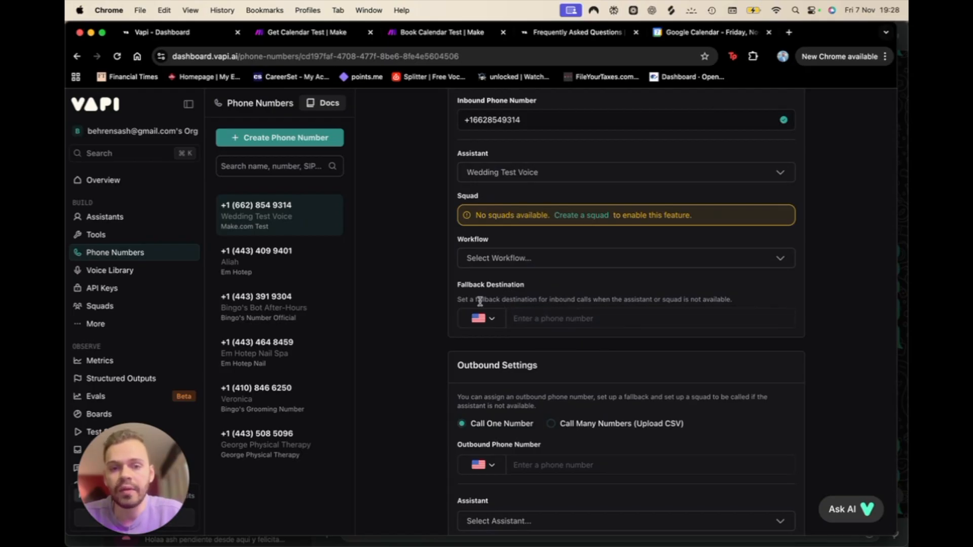
left_click_drag(575, 299, 682, 298)
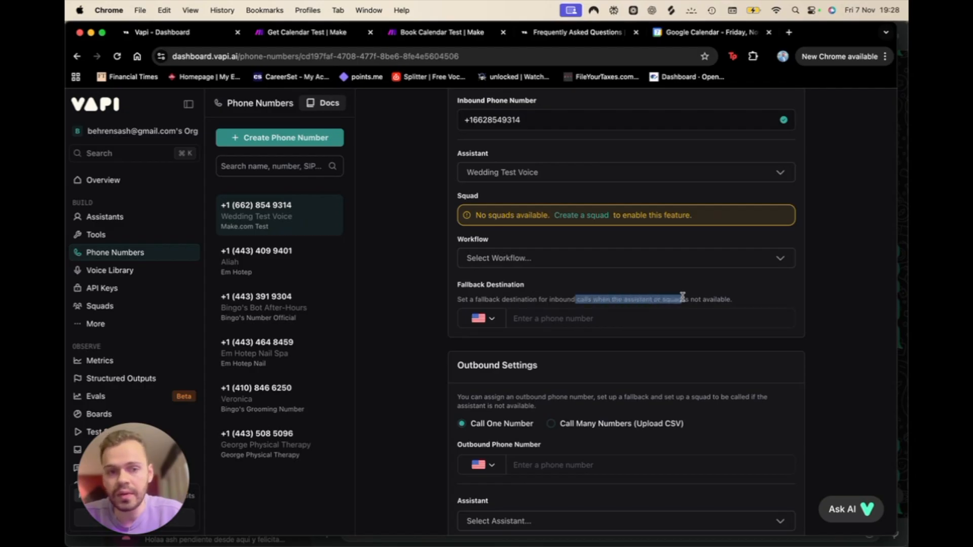
left_click(590, 319)
scroll(507, 355, "down", 3)
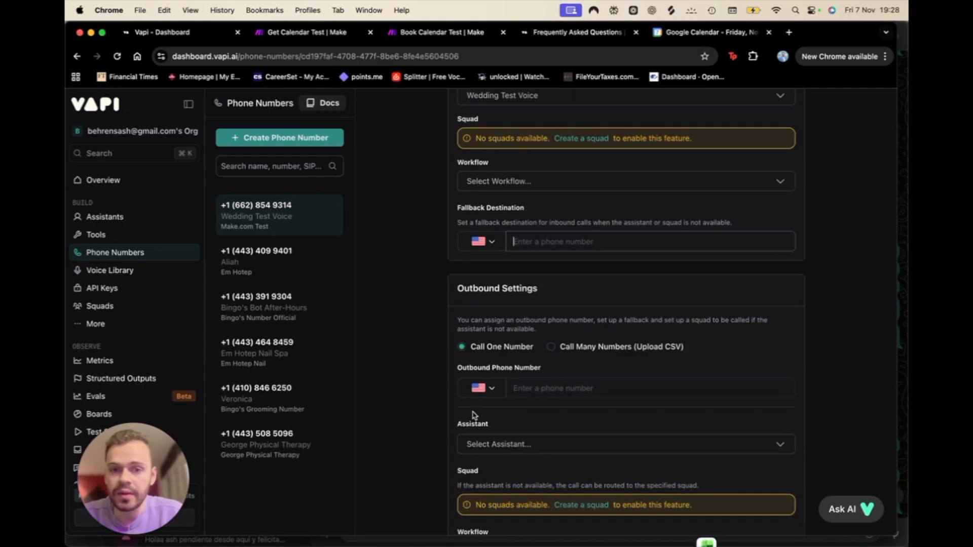
scroll(473, 412, "down", 3)
scroll(473, 414, "up", 4)
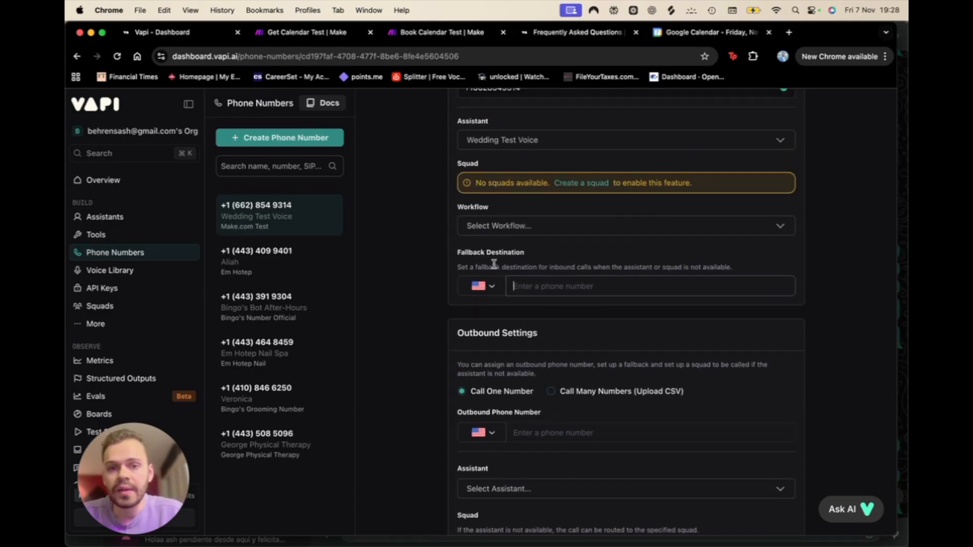
scroll(570, 280, "up", 1)
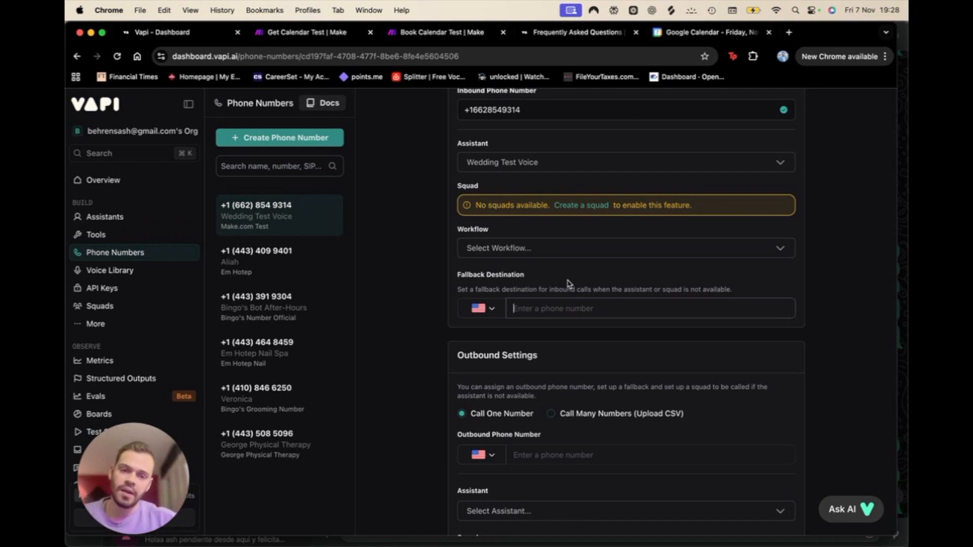
left_click(550, 308)
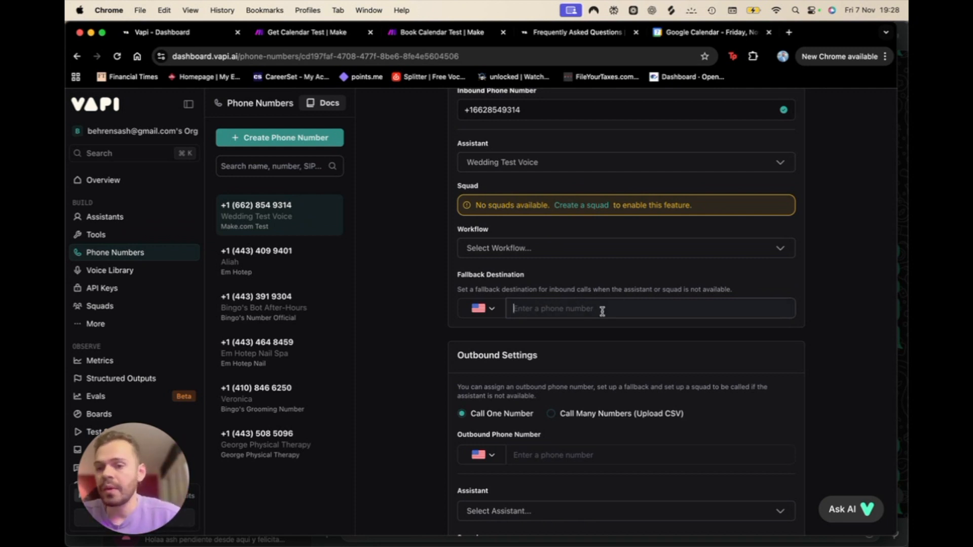
scroll(602, 311, "up", 2)
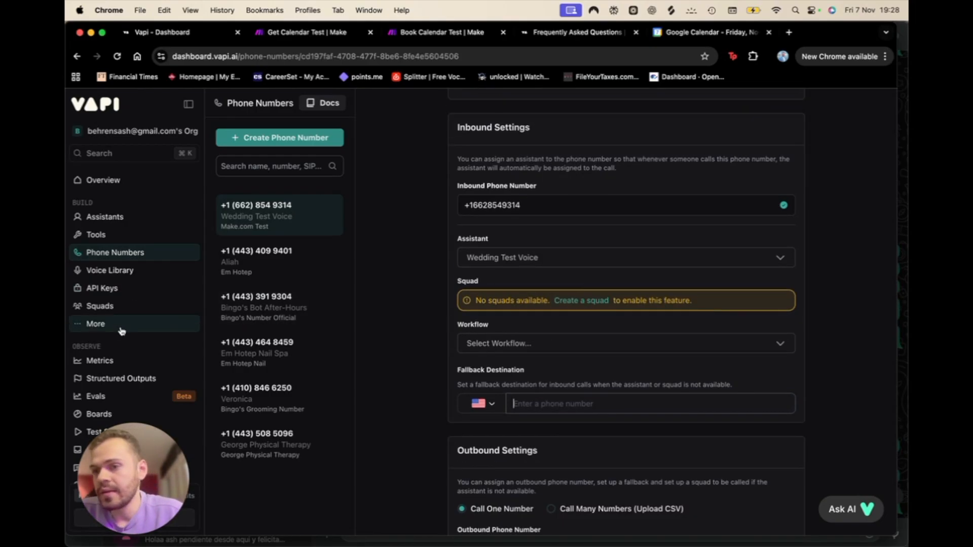
left_click(153, 212)
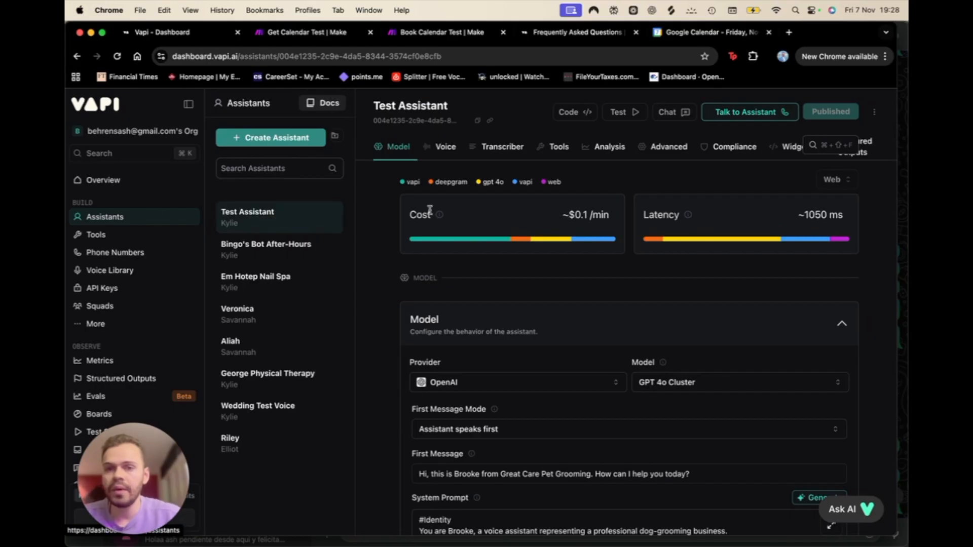